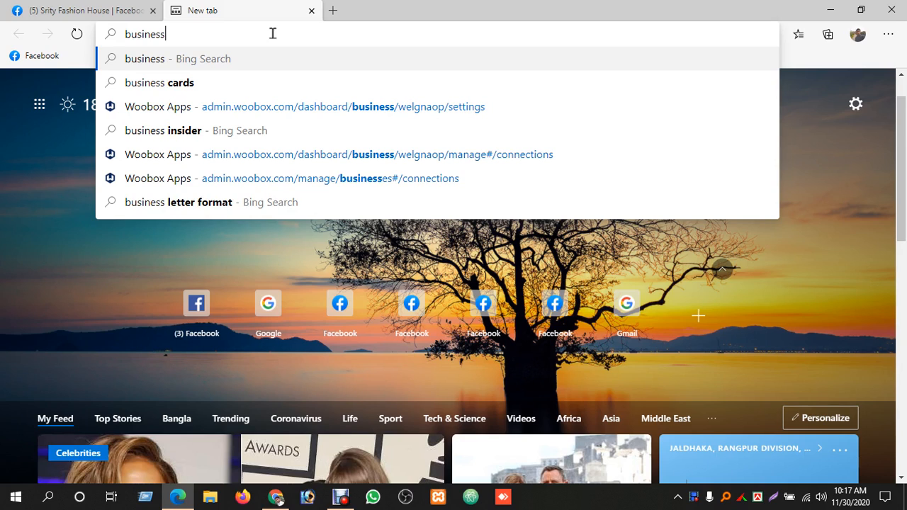
Open business.facebook.com in the new browser tab
{"action": "type", "text": "."}
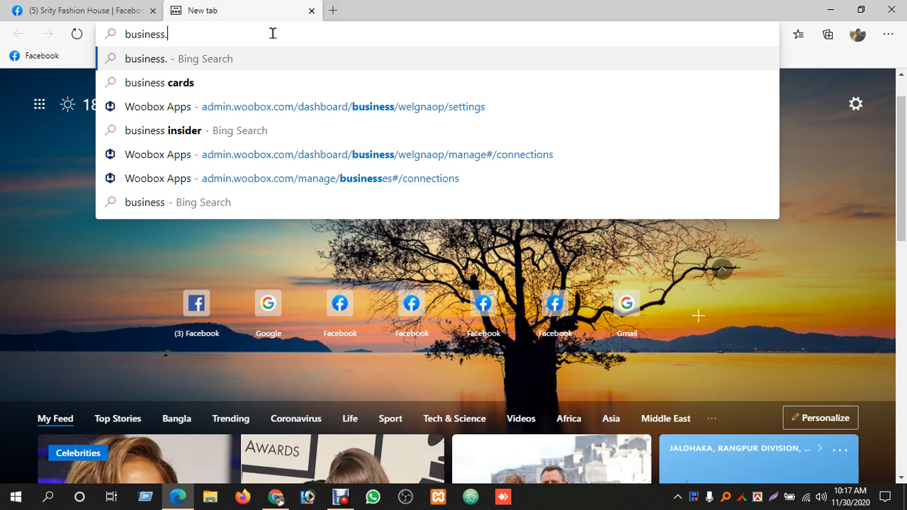
{"action": "type", "text": "facebook.o"}
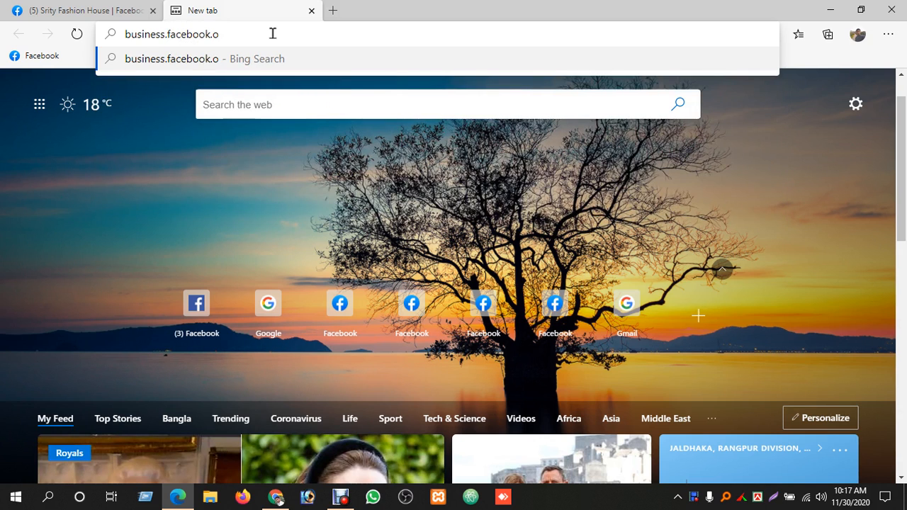
{"action": "key", "text": "BackSpace"}
{"action": "type", "text": "com"}
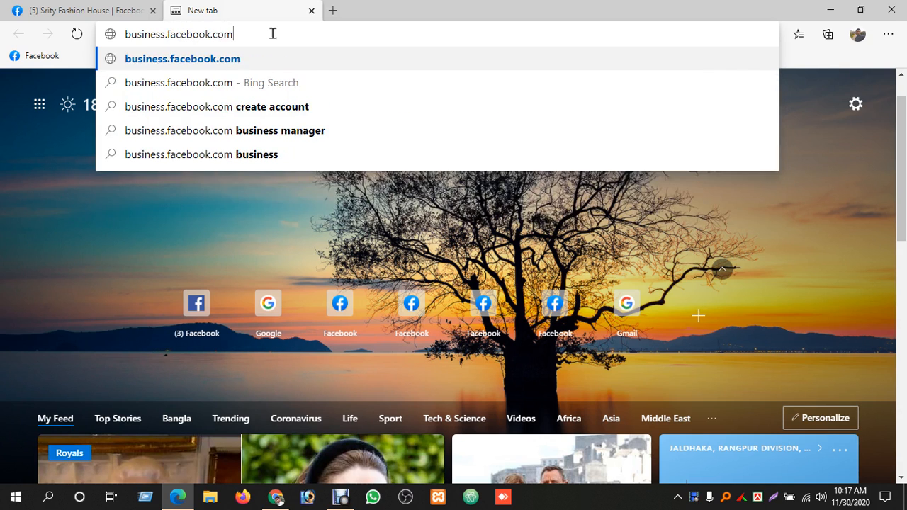
{"action": "key", "text": "Return"}
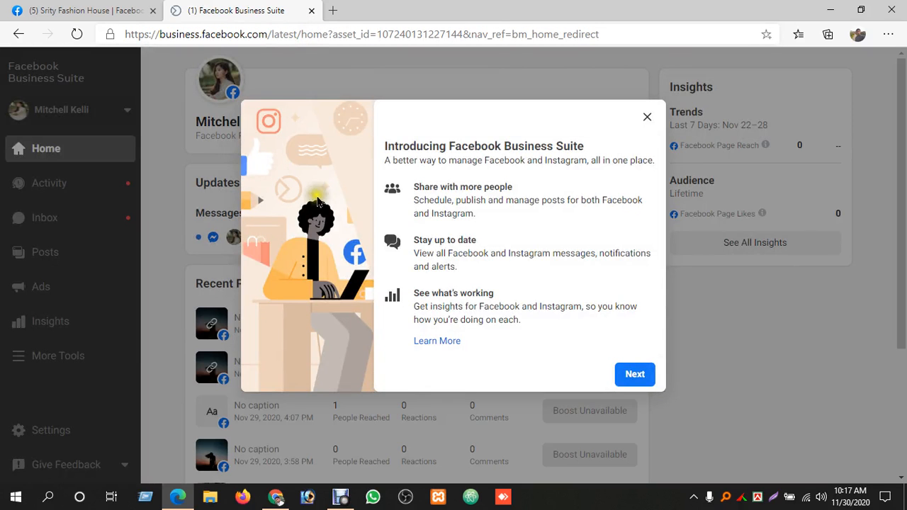
Advance through the Facebook Business Suite introduction tour and dismiss it
{"action": "left_click", "coordinate": [634, 375]}
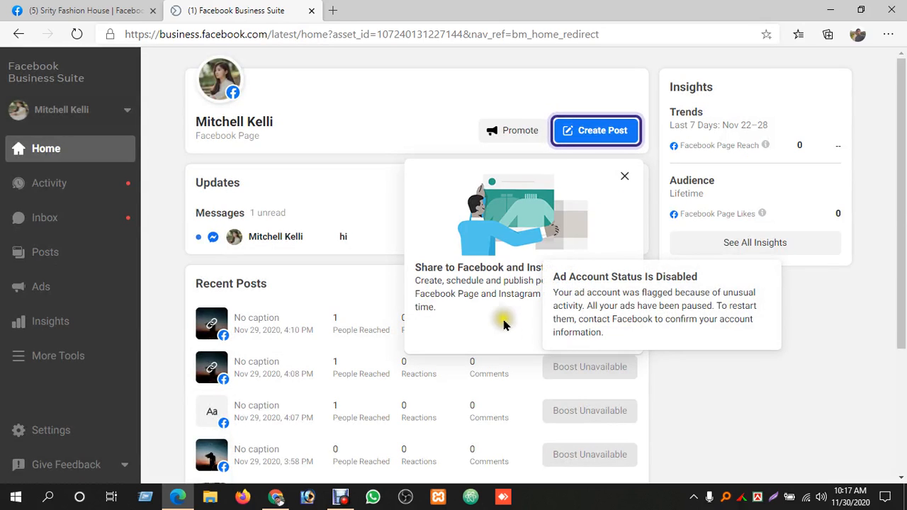
{"action": "left_click", "coordinate": [613, 338]}
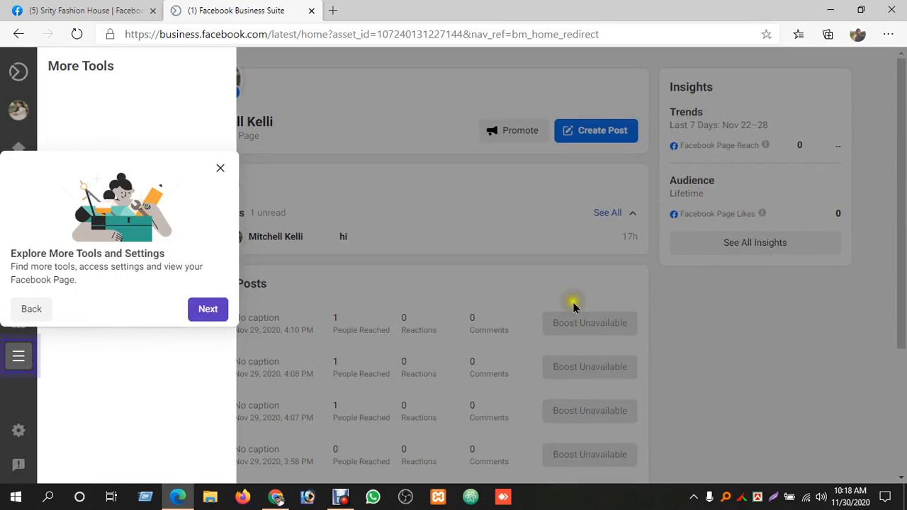
{"action": "left_click", "coordinate": [201, 310]}
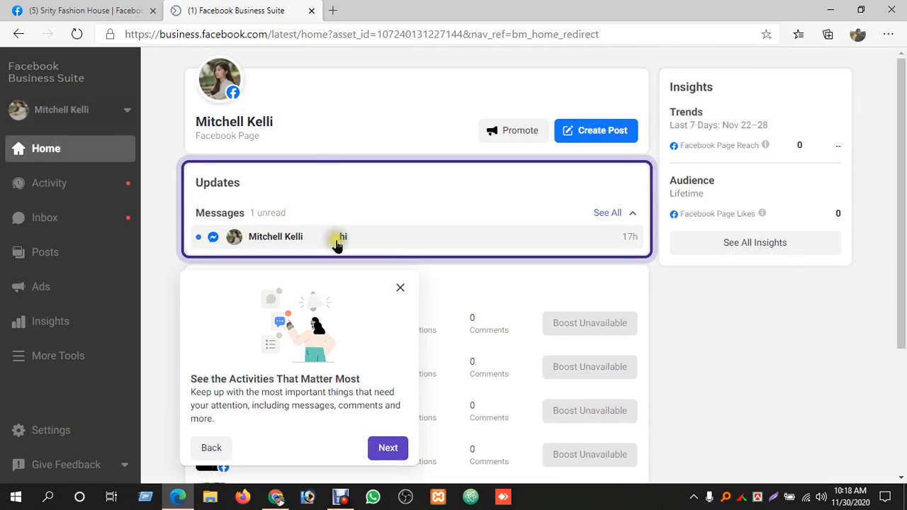
{"action": "left_click", "coordinate": [788, 320]}
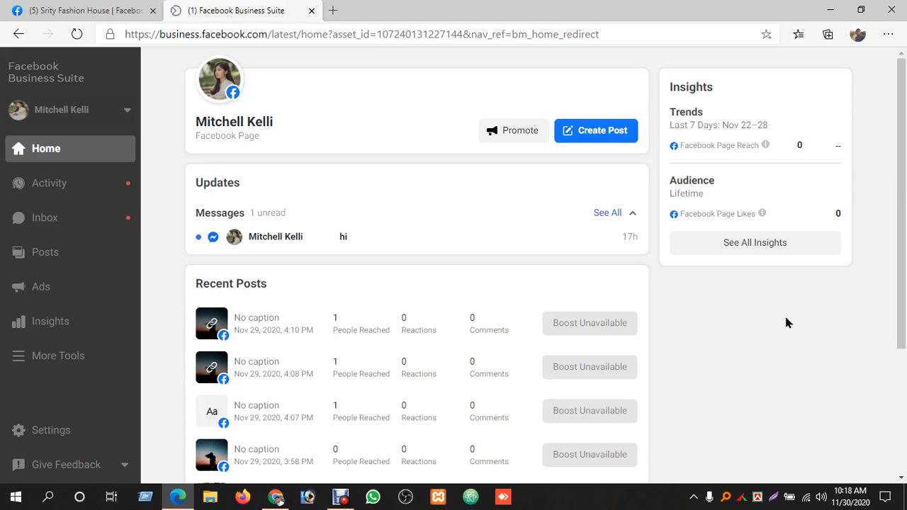
{"action": "left_click", "coordinate": [784, 317]}
Return to the open Facebook site and go to its home feed
{"action": "left_click", "coordinate": [103, 8]}
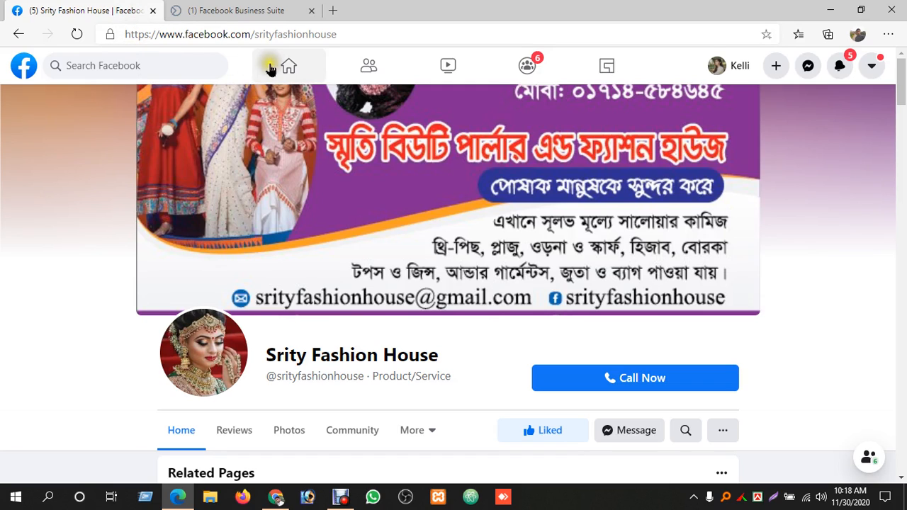
{"action": "left_click", "coordinate": [279, 65]}
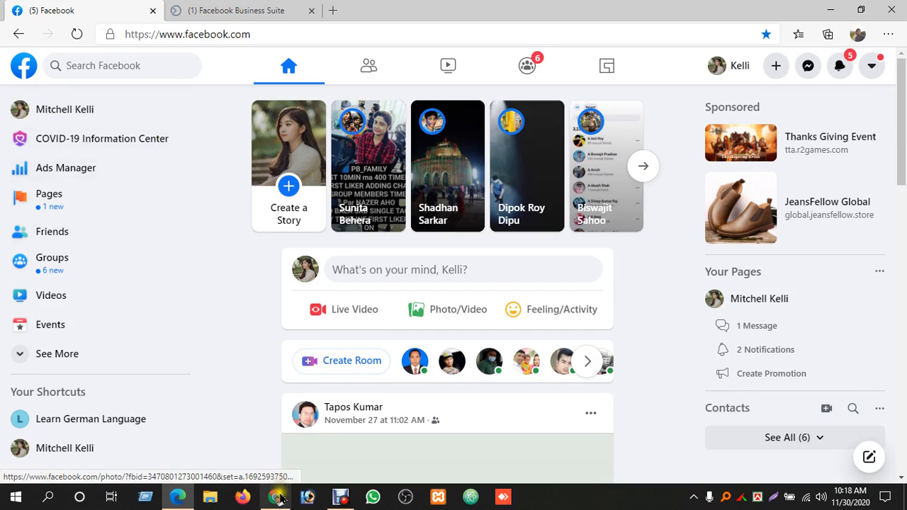
{"action": "left_click", "coordinate": [275, 497]}
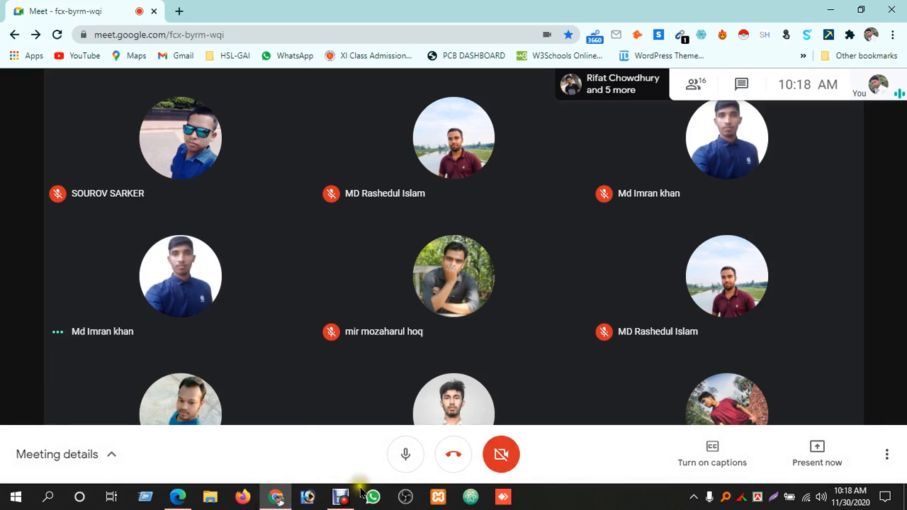
{"action": "left_click", "coordinate": [179, 497]}
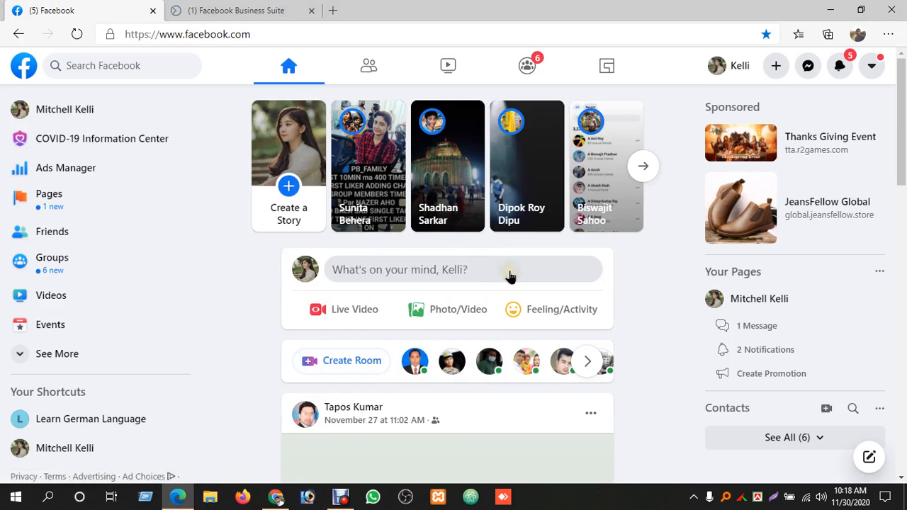
{"action": "left_click", "coordinate": [227, 10]}
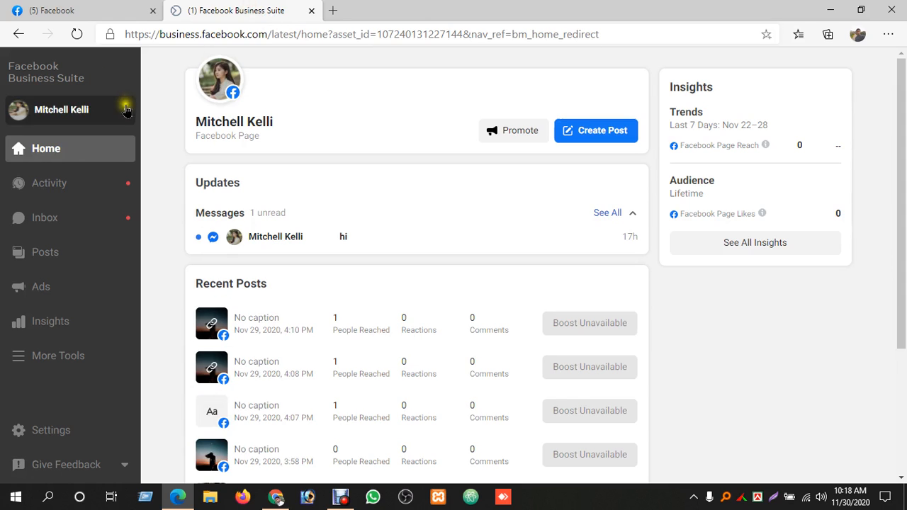
{"action": "left_click", "coordinate": [117, 10]}
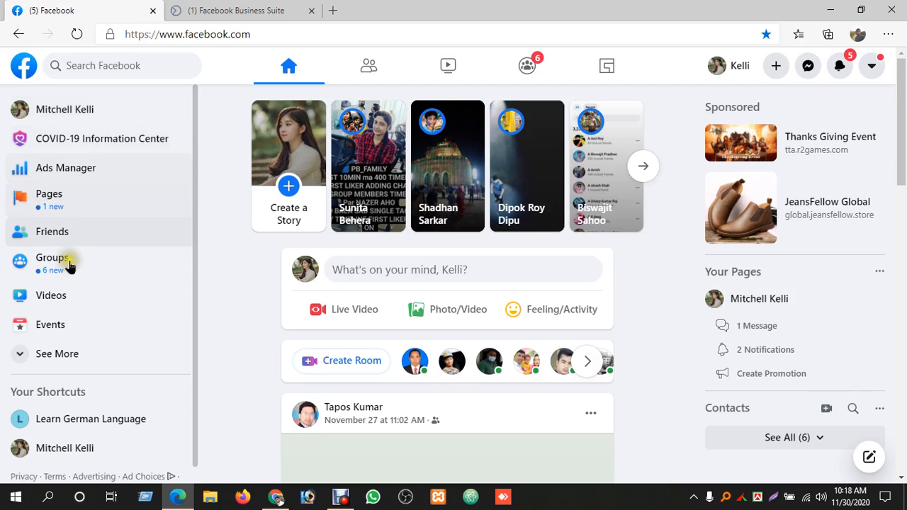
Open the managed Personal Blog Page from the list of your Facebook Pages
{"action": "left_click", "coordinate": [62, 356]}
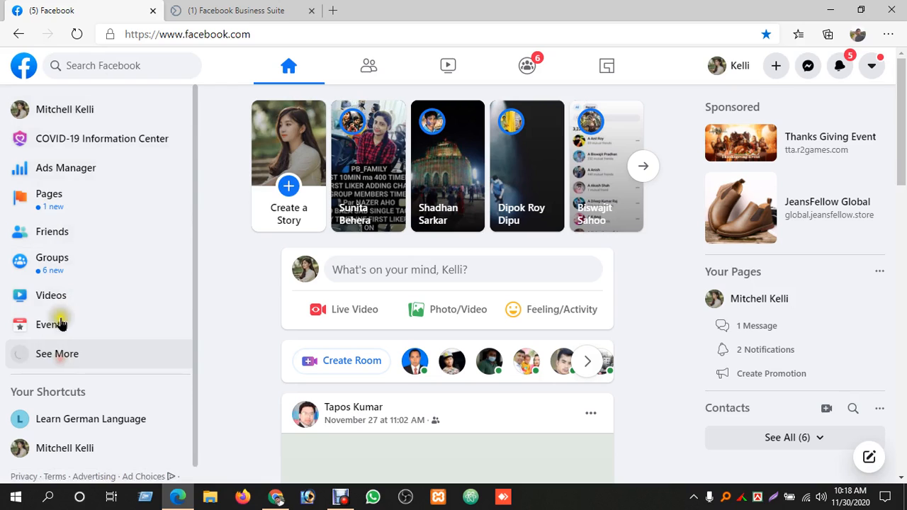
{"action": "left_click", "coordinate": [71, 201]}
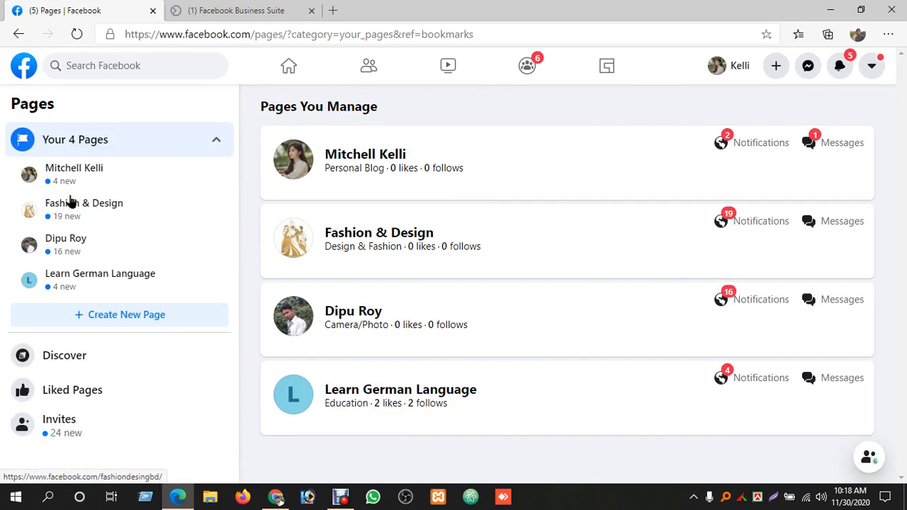
{"action": "left_click", "coordinate": [74, 174]}
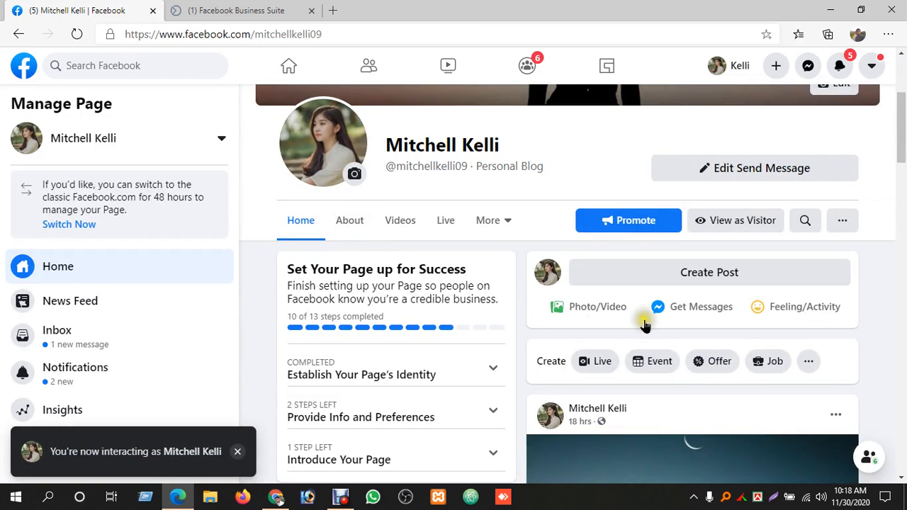
Start a new post on the Page with three lines: "Hello guys!!!!", "Hope everybody well!!" and "Let's go visit my page"
{"action": "scroll", "coordinate": [765, 304], "scroll_direction": "down", "scroll_amount": 5}
{"action": "scroll", "coordinate": [766, 305], "scroll_direction": "up", "scroll_amount": 4}
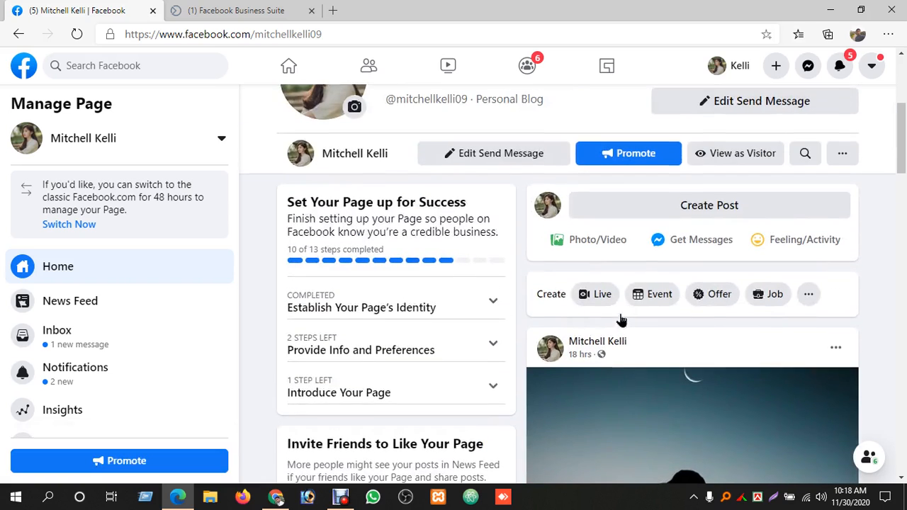
{"action": "scroll", "coordinate": [621, 319], "scroll_direction": "up", "scroll_amount": 3}
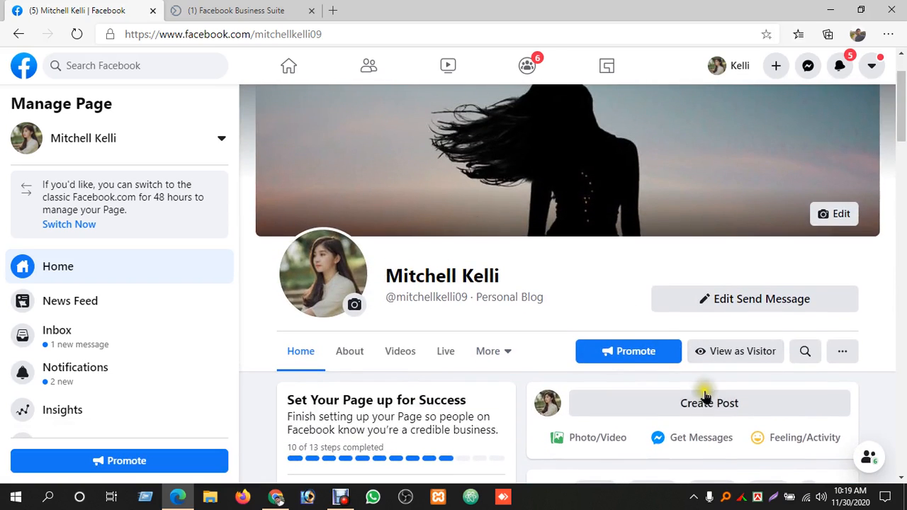
{"action": "left_click", "coordinate": [704, 399]}
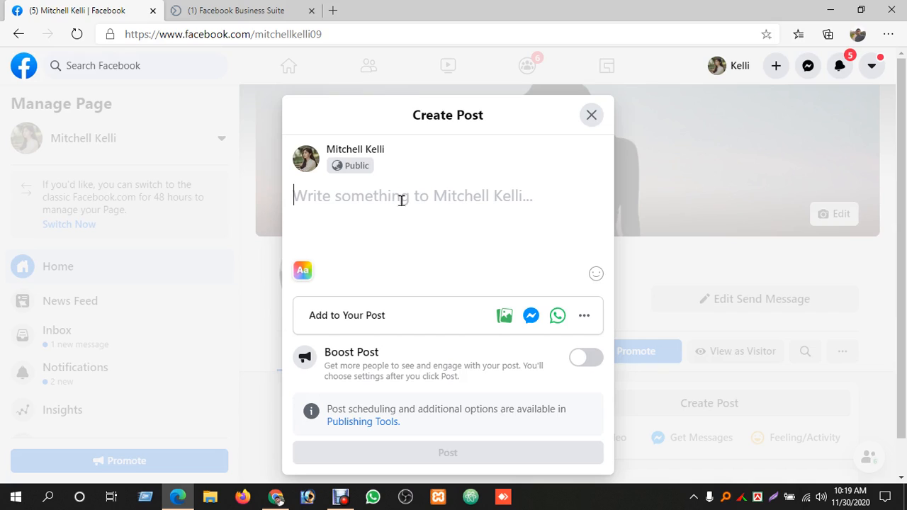
{"action": "type", "text": "Hello guys!!!!"}
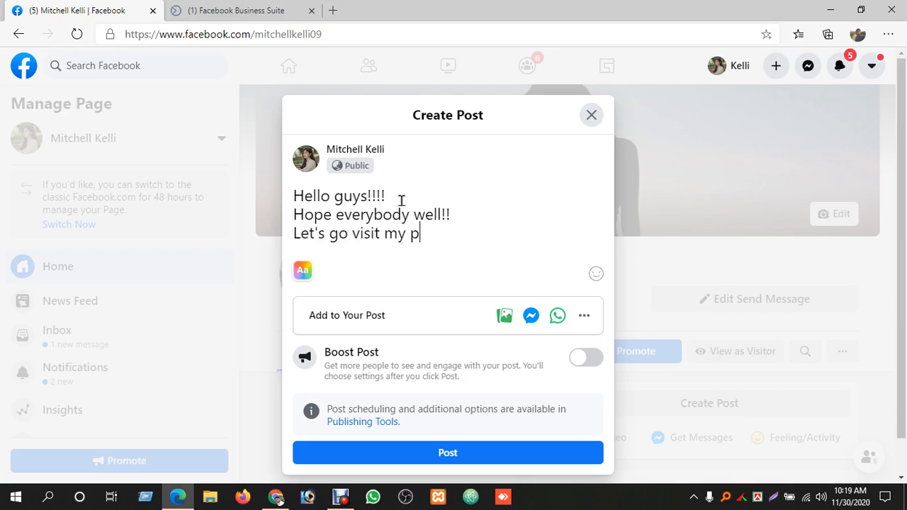
Attach the photo pexels-tuấn-kiệt-jr-1391498.jpg from the Downloads folder to the post
{"action": "left_click", "coordinate": [502, 317]}
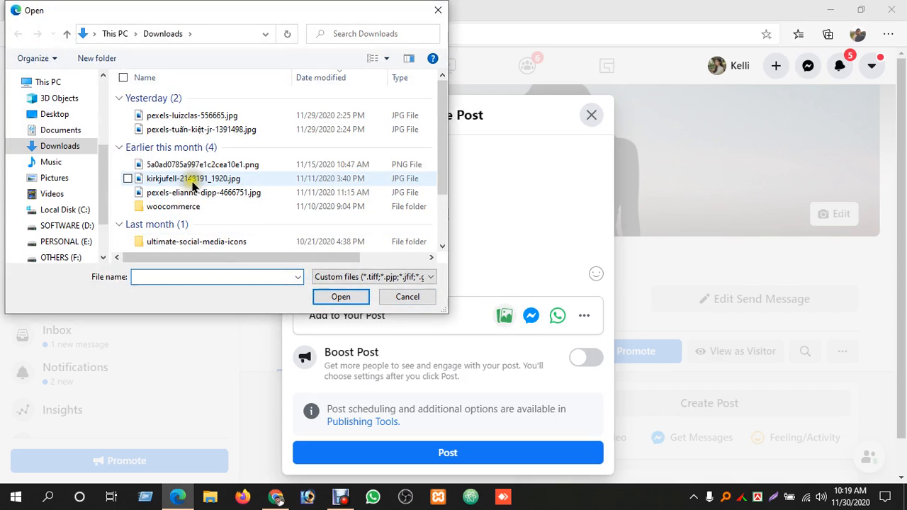
{"action": "left_click", "coordinate": [205, 118]}
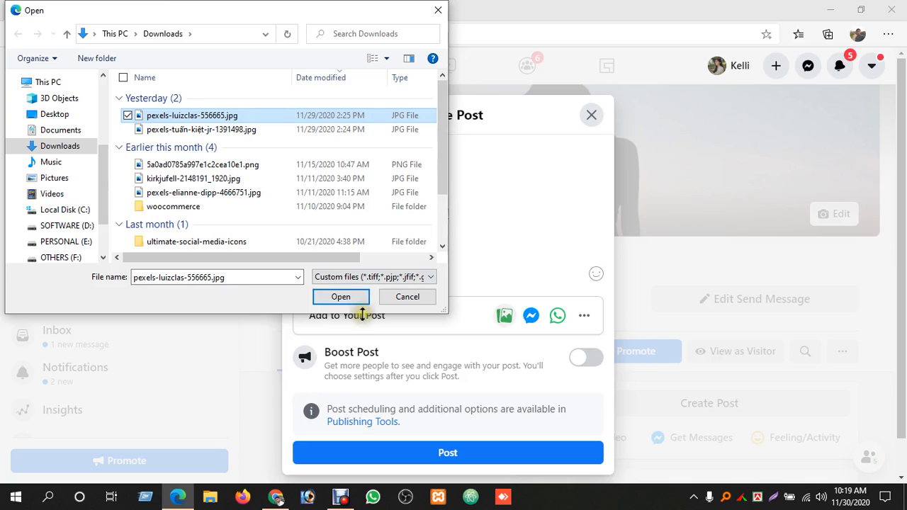
{"action": "left_click", "coordinate": [207, 131]}
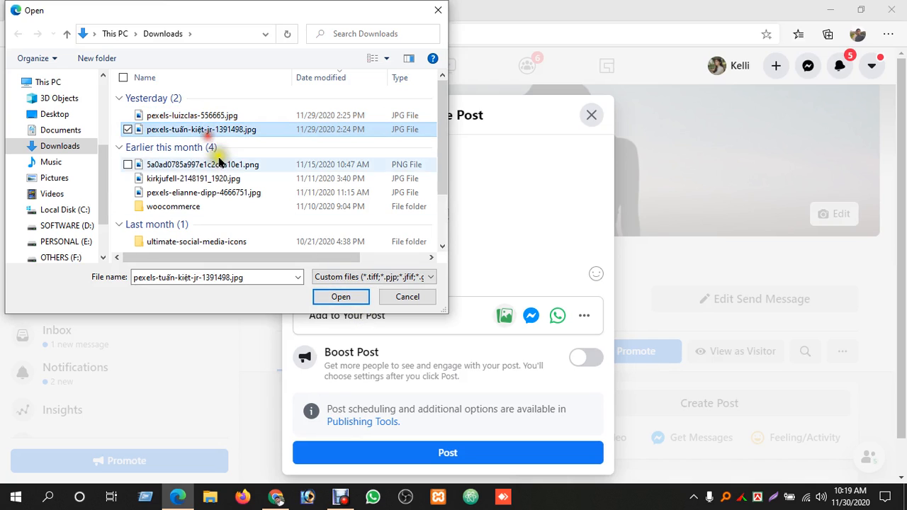
{"action": "left_click", "coordinate": [332, 295]}
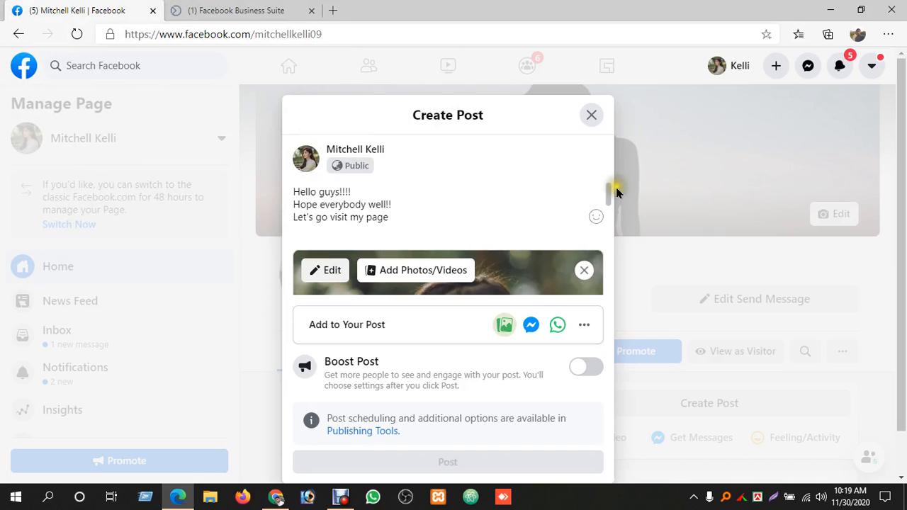
Review the post's text and attached photo, and publish the post on the Page
{"action": "scroll", "coordinate": [481, 340], "scroll_direction": "down", "scroll_amount": 1}
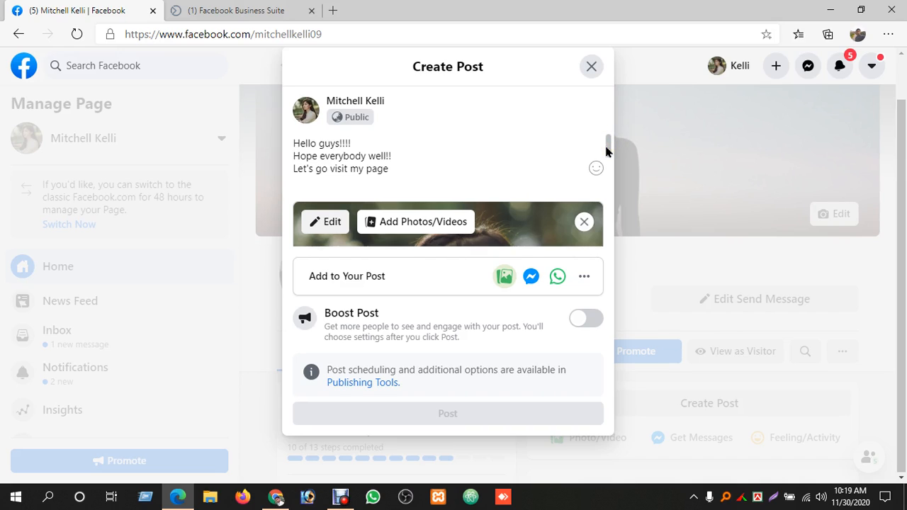
{"action": "left_click_drag", "start_coordinate": [609, 152], "coordinate": [609, 209]}
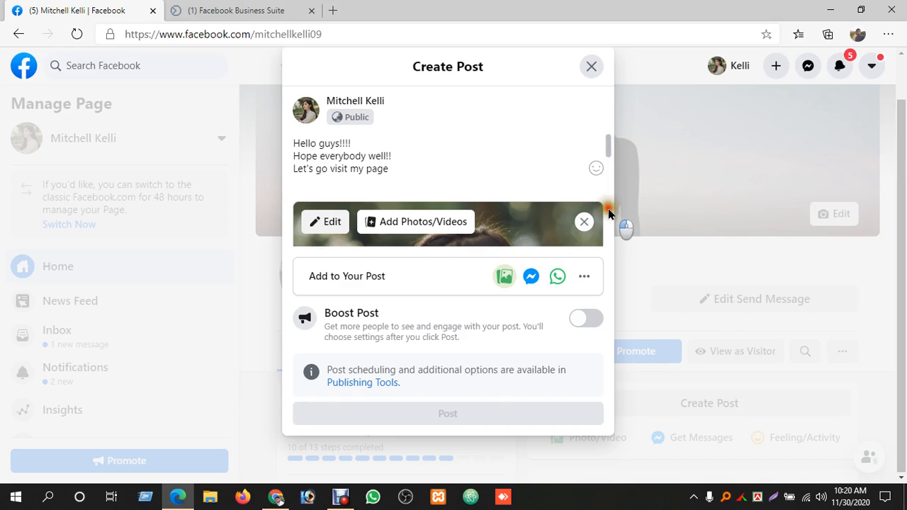
{"action": "left_click", "coordinate": [474, 158]}
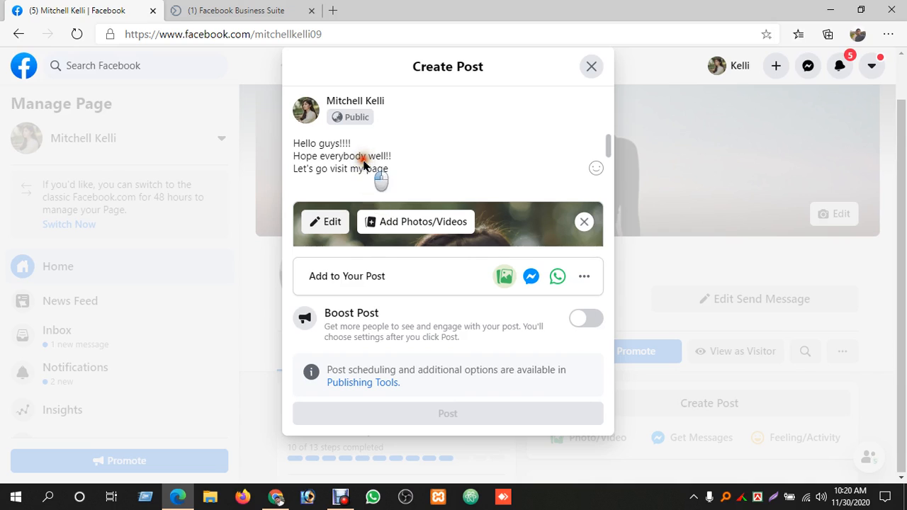
{"action": "scroll", "coordinate": [376, 177], "scroll_direction": "down", "scroll_amount": 3}
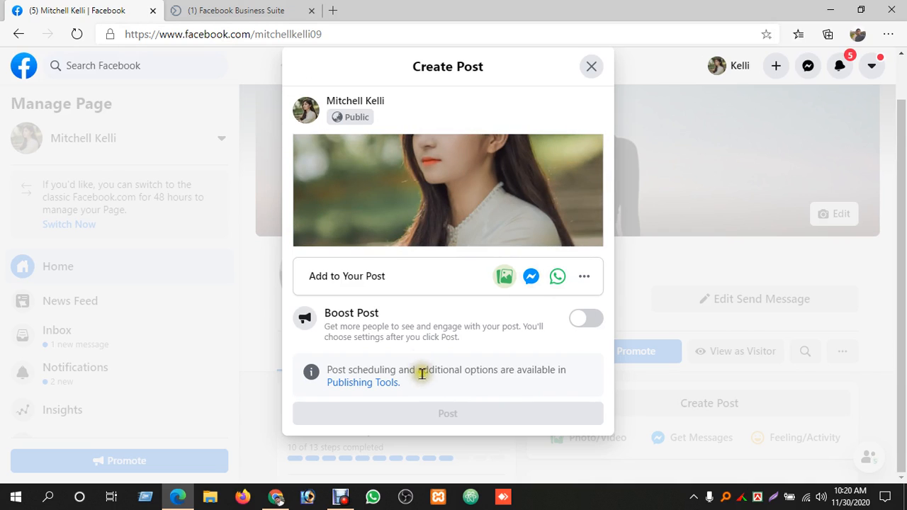
{"action": "left_click", "coordinate": [453, 415]}
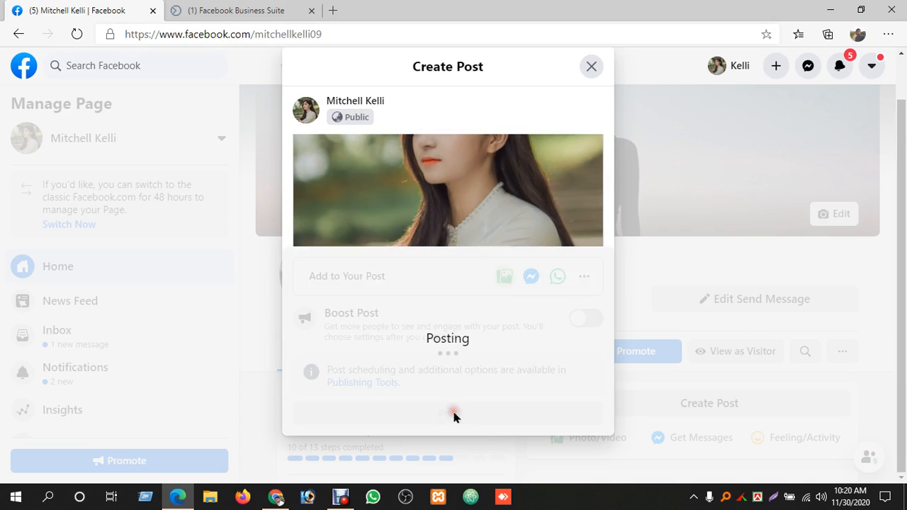
Switch to the Google Meet call in Chrome, open the Fiverr Gig Promotion link from the chat, and copy that page's address
{"action": "left_click", "coordinate": [276, 496]}
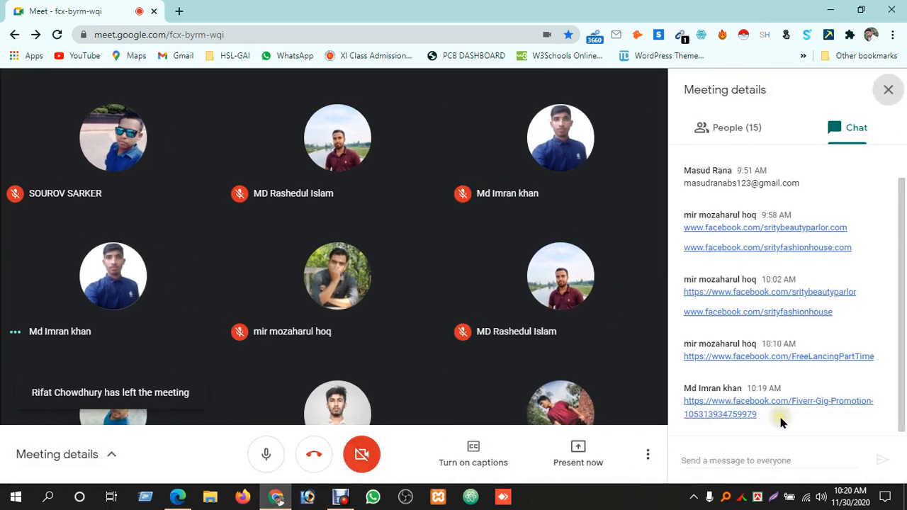
{"action": "left_click", "coordinate": [732, 411]}
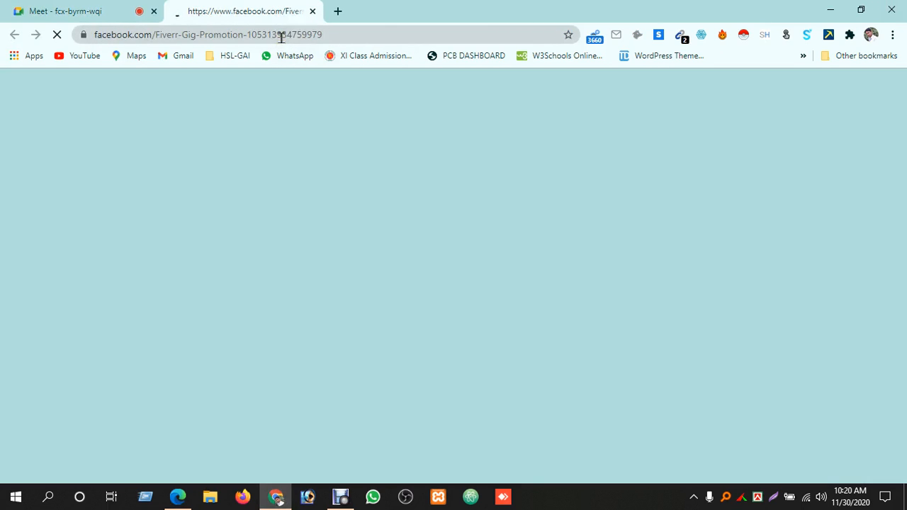
{"action": "left_click", "coordinate": [281, 35]}
{"action": "right_click", "coordinate": [282, 36]}
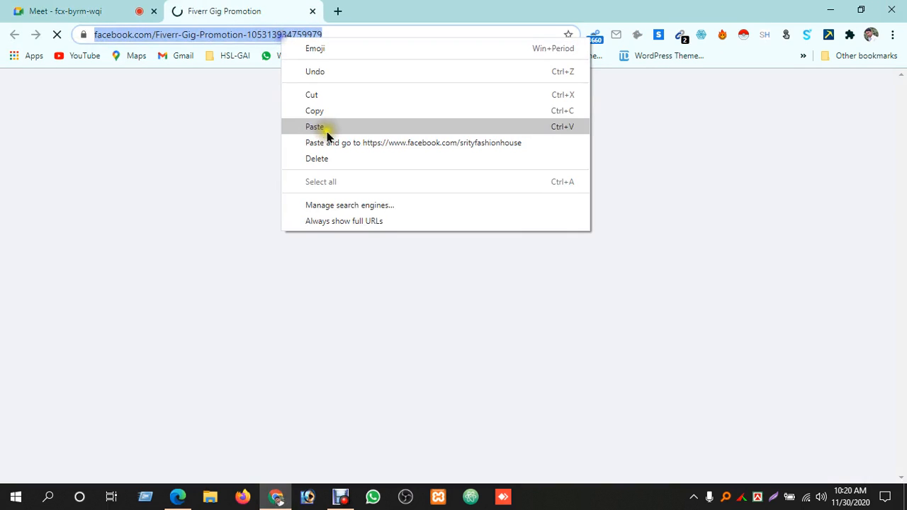
{"action": "left_click", "coordinate": [327, 109]}
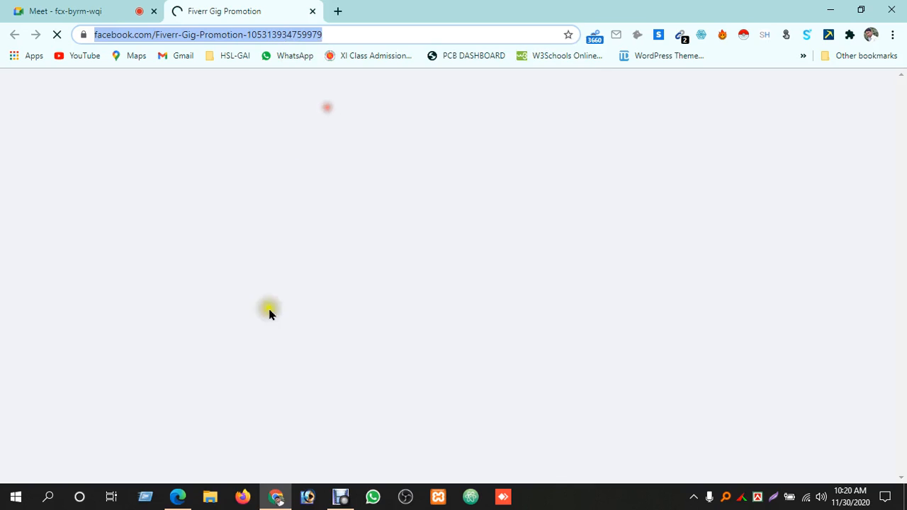
Switch to Microsoft Edge and load the copied Fiverr Gig Promotion Page address in a new tab
{"action": "left_click", "coordinate": [181, 500]}
{"action": "left_click", "coordinate": [283, 10]}
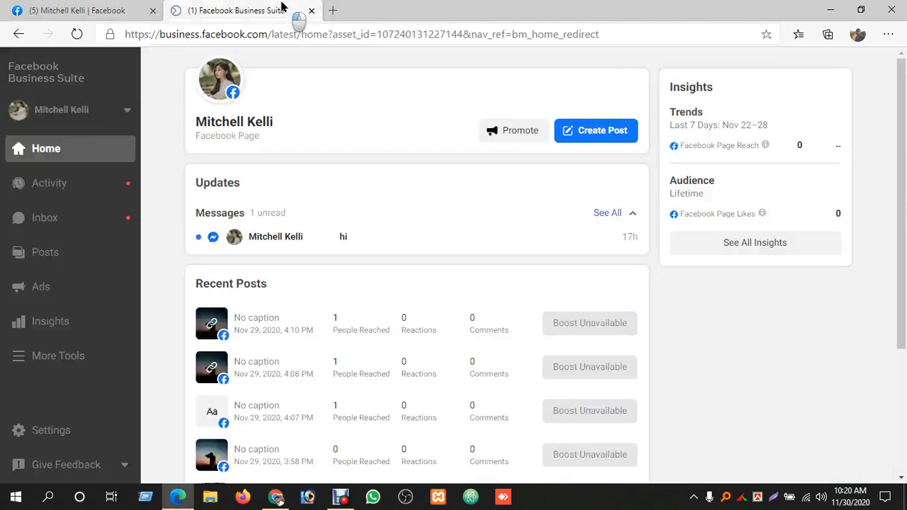
{"action": "left_click", "coordinate": [334, 11]}
{"action": "right_click", "coordinate": [356, 36]}
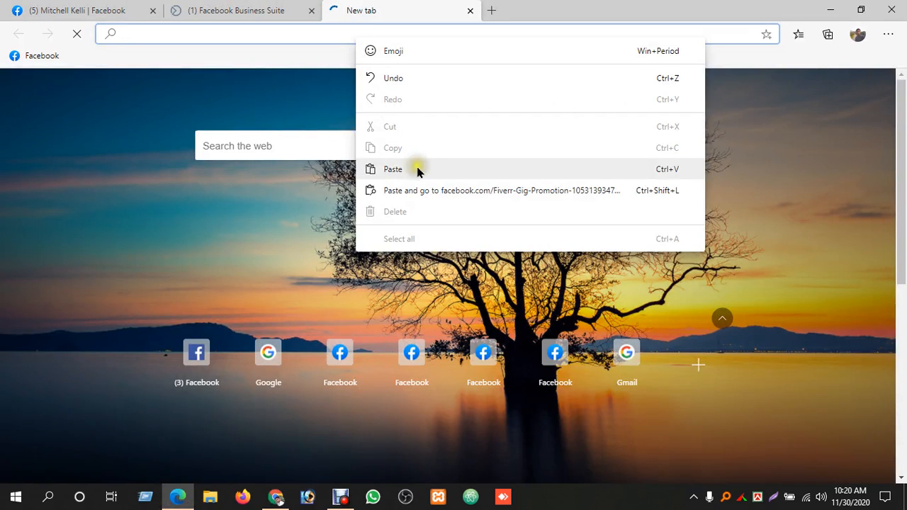
{"action": "left_click", "coordinate": [421, 190]}
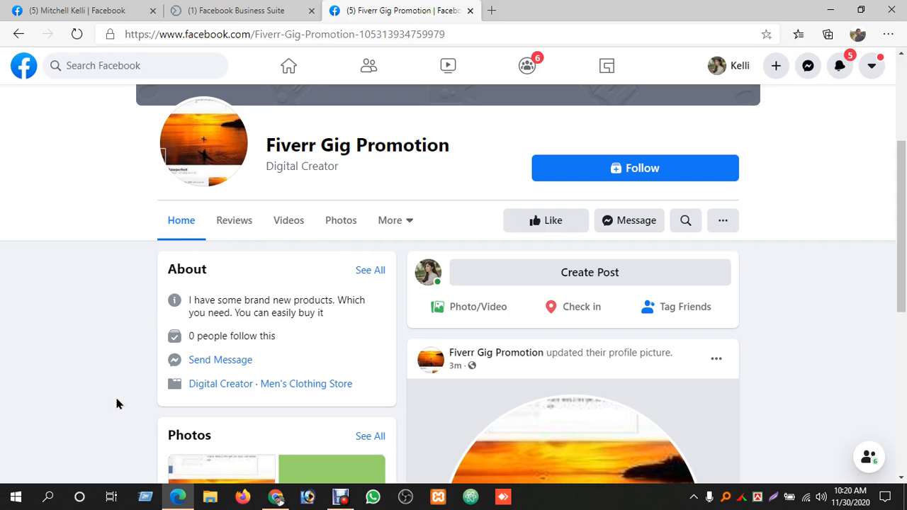
Examine the Fiverr Gig Promotion Page's cover, About details, photos, Page Transparency and posts, and close the Page
{"action": "scroll", "coordinate": [119, 402], "scroll_direction": "down", "scroll_amount": 5}
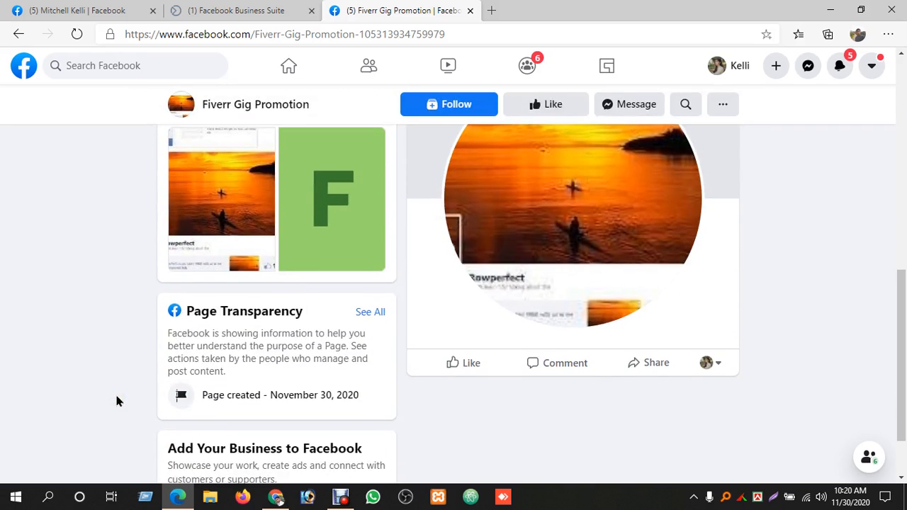
{"action": "scroll", "coordinate": [118, 402], "scroll_direction": "up", "scroll_amount": 5}
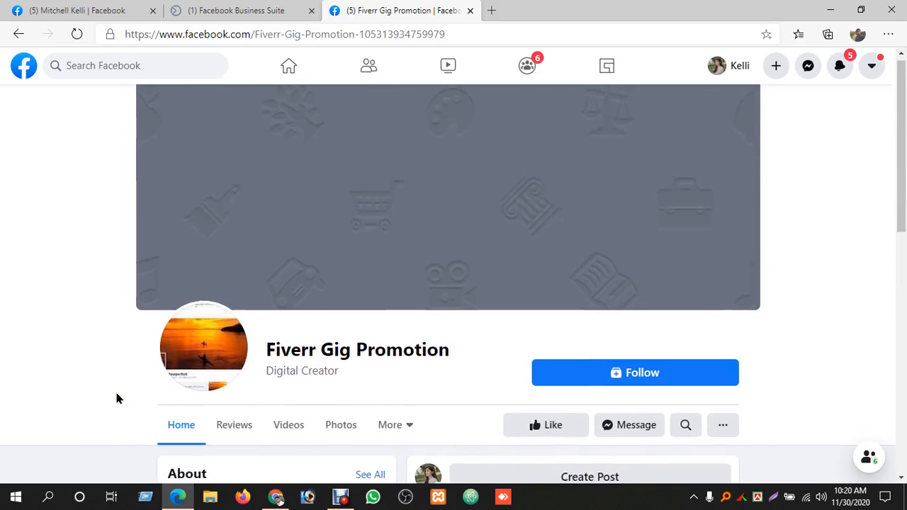
{"action": "scroll", "coordinate": [116, 397], "scroll_direction": "down", "scroll_amount": 3}
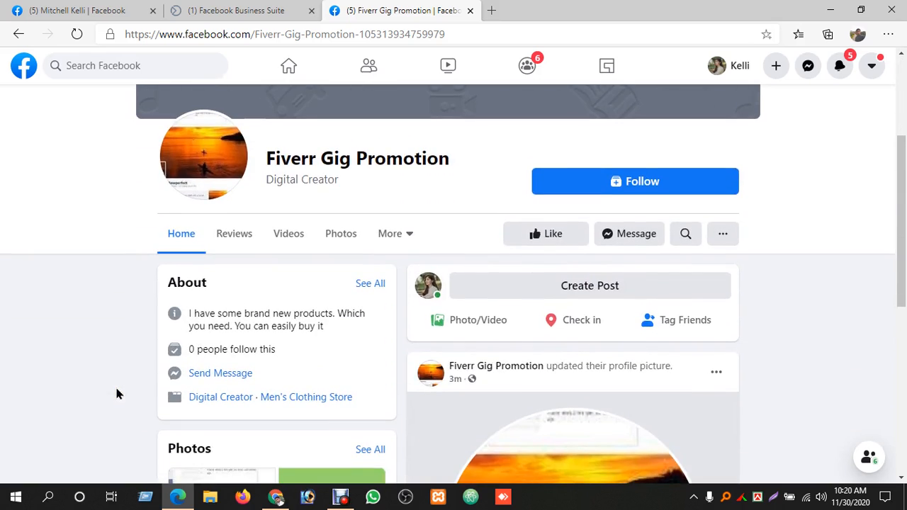
{"action": "left_click", "coordinate": [237, 239]}
{"action": "left_click", "coordinate": [343, 303]}
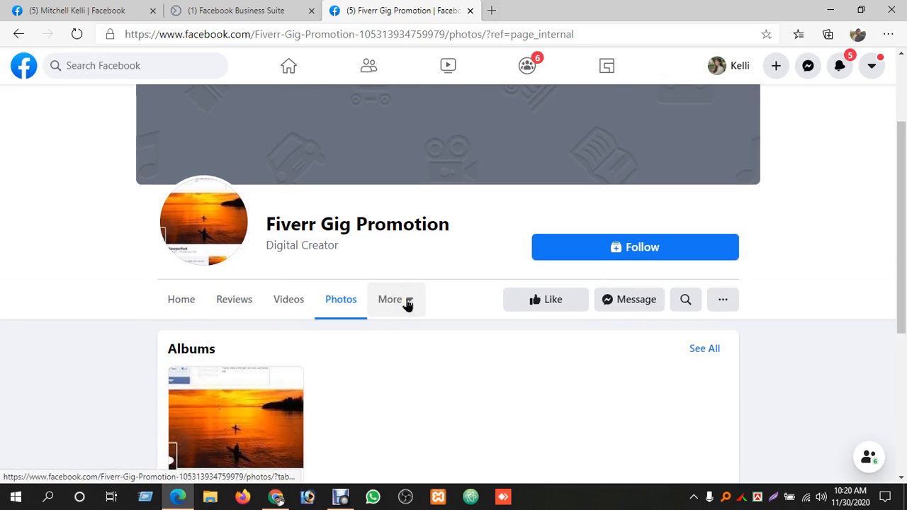
{"action": "left_click", "coordinate": [192, 306]}
{"action": "scroll", "coordinate": [296, 343], "scroll_direction": "down", "scroll_amount": 2}
{"action": "scroll", "coordinate": [296, 344], "scroll_direction": "down", "scroll_amount": 2}
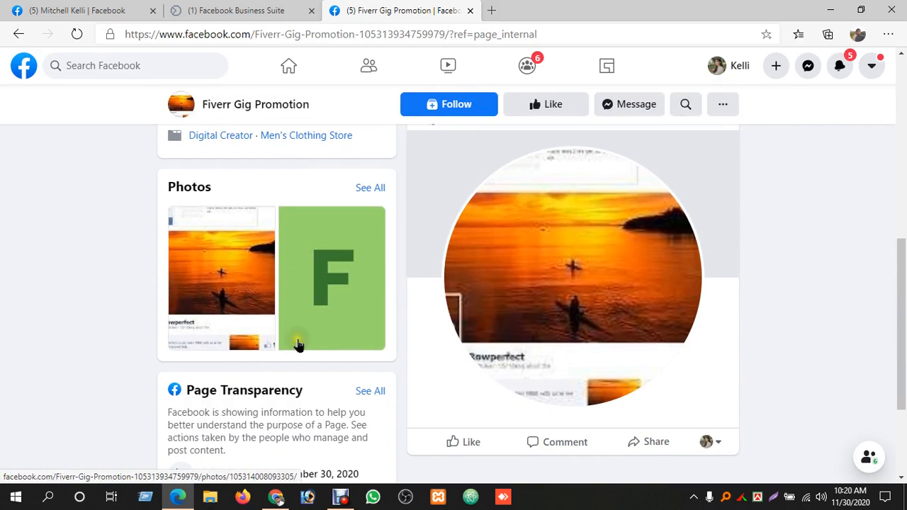
{"action": "scroll", "coordinate": [298, 345], "scroll_direction": "down", "scroll_amount": 2}
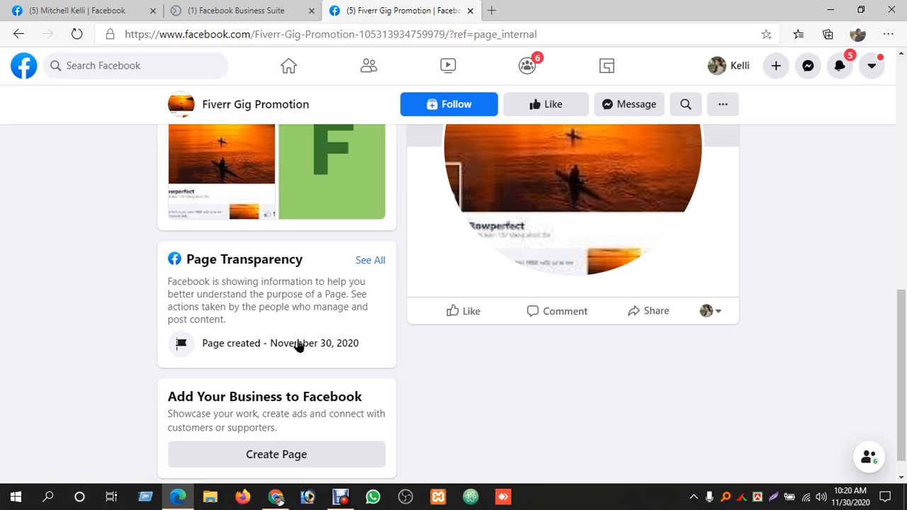
{"action": "scroll", "coordinate": [298, 345], "scroll_direction": "up", "scroll_amount": 6}
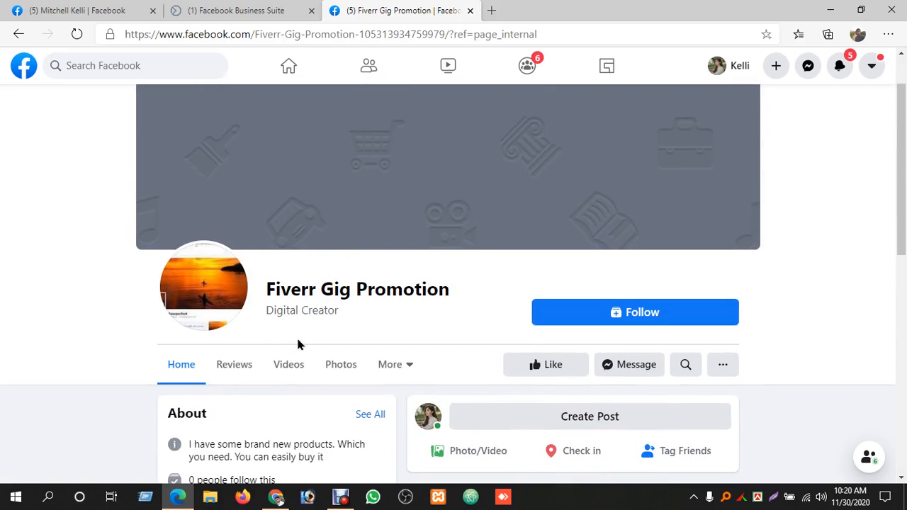
{"action": "scroll", "coordinate": [297, 343], "scroll_direction": "up", "scroll_amount": 1}
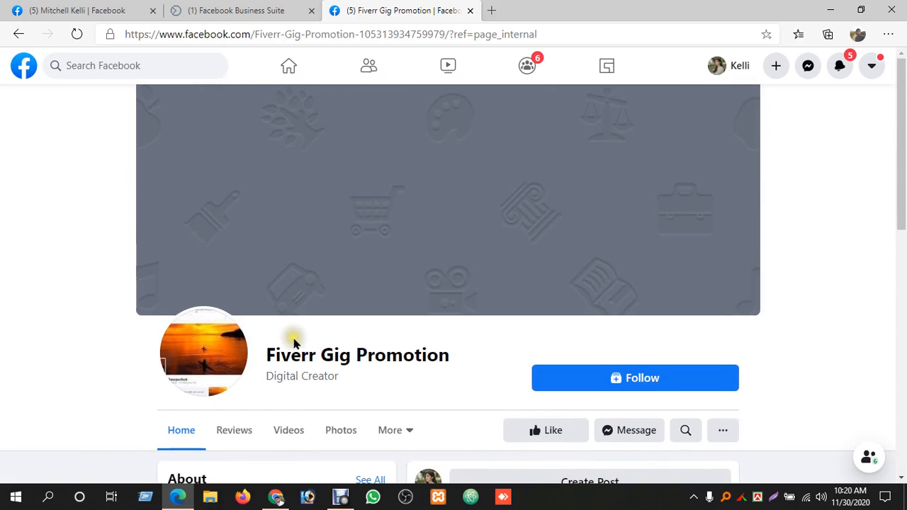
{"action": "left_click", "coordinate": [470, 12]}
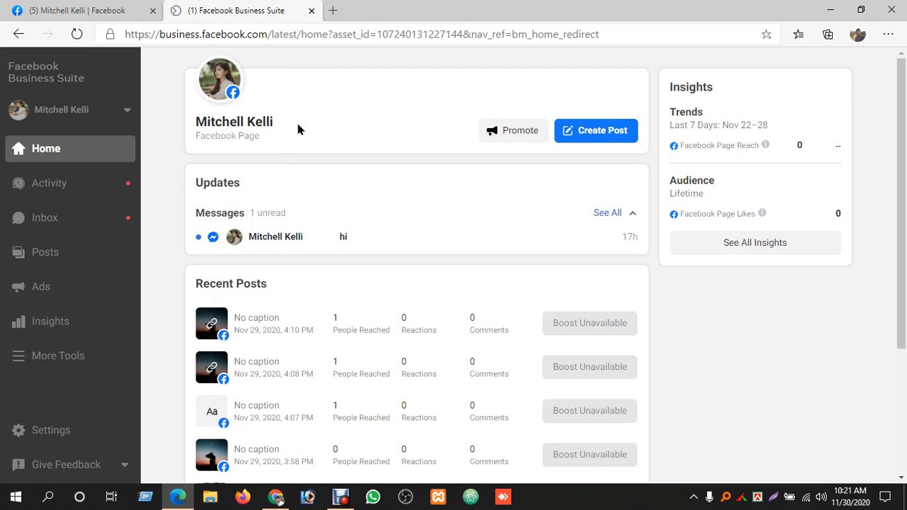
View the list of managed Pages in Business Suite and reload the home overview to refresh Recent Posts
{"action": "left_click", "coordinate": [131, 119]}
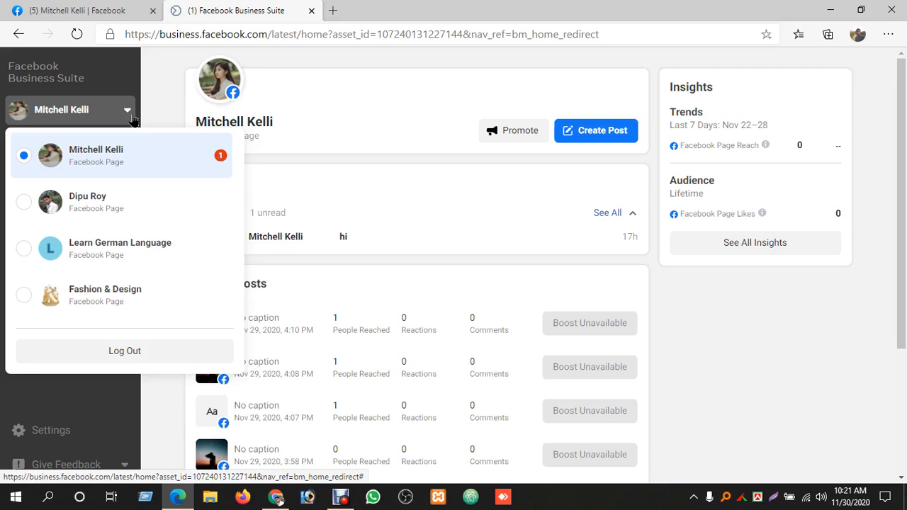
{"action": "left_click", "coordinate": [132, 120]}
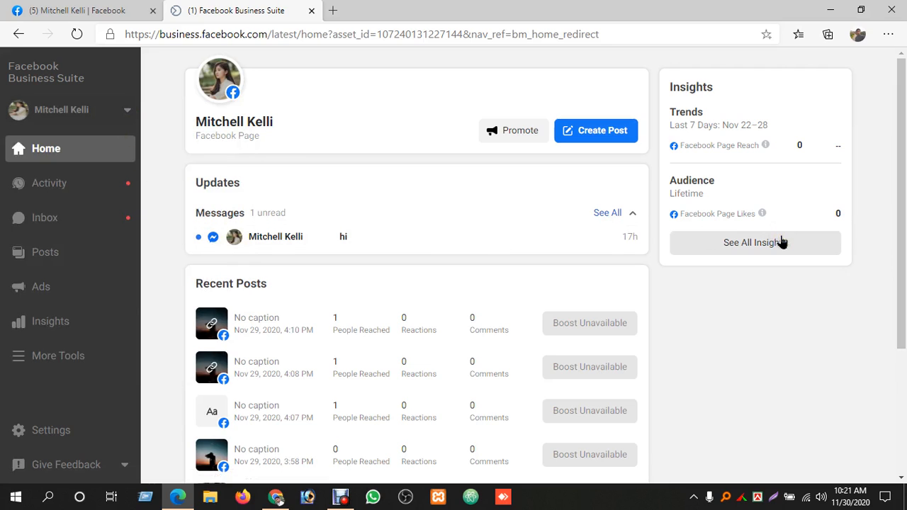
{"action": "scroll", "coordinate": [782, 243], "scroll_direction": "down", "scroll_amount": 1}
{"action": "scroll", "coordinate": [780, 239], "scroll_direction": "up", "scroll_amount": 1}
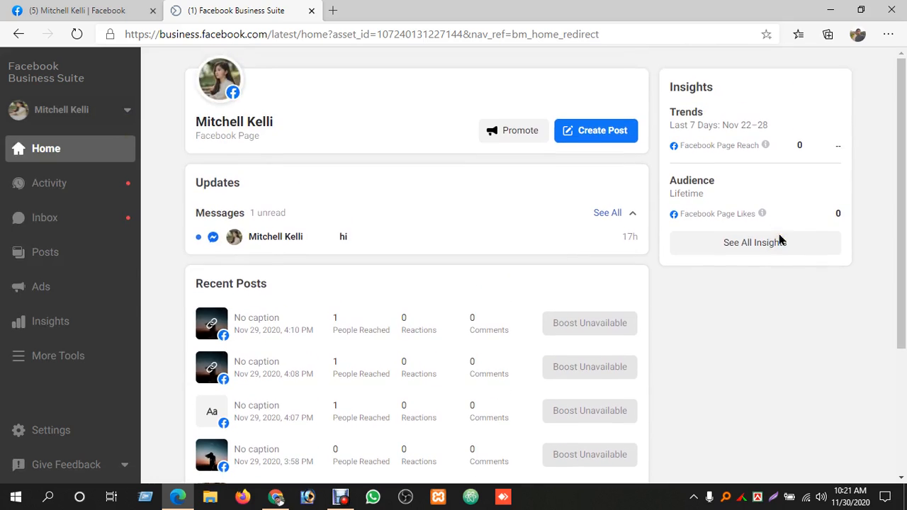
{"action": "left_click", "coordinate": [777, 236]}
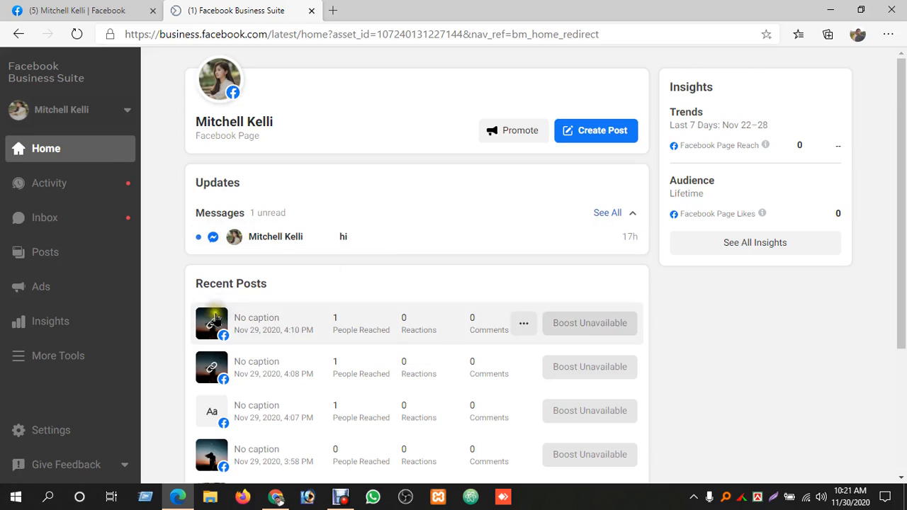
{"action": "left_click", "coordinate": [75, 35]}
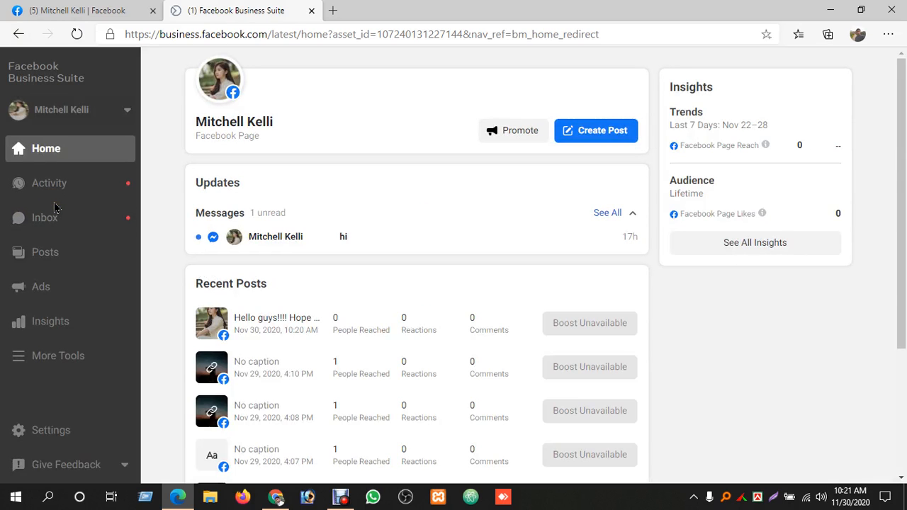
Open the unread "hi" conversation from Updates, and dismiss the Connect to Instagram suggestion in All Messages
{"action": "left_click", "coordinate": [320, 241]}
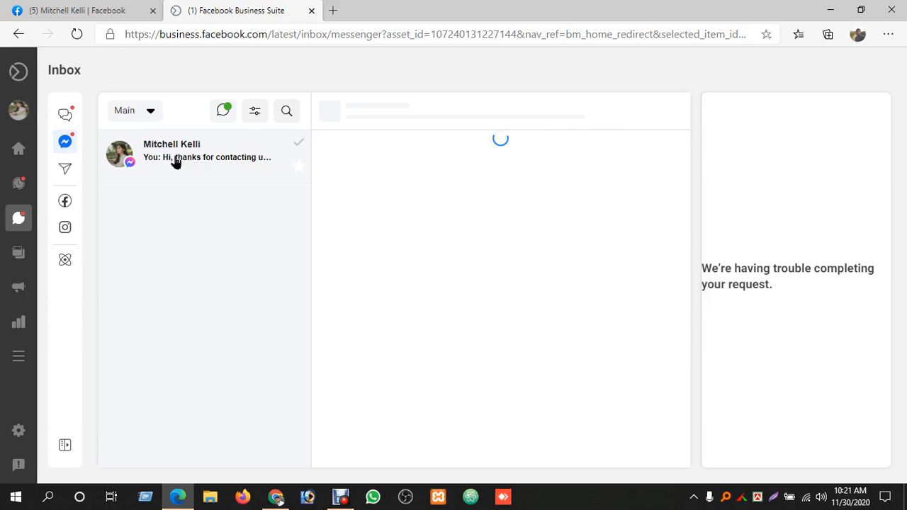
{"action": "left_click", "coordinate": [175, 162]}
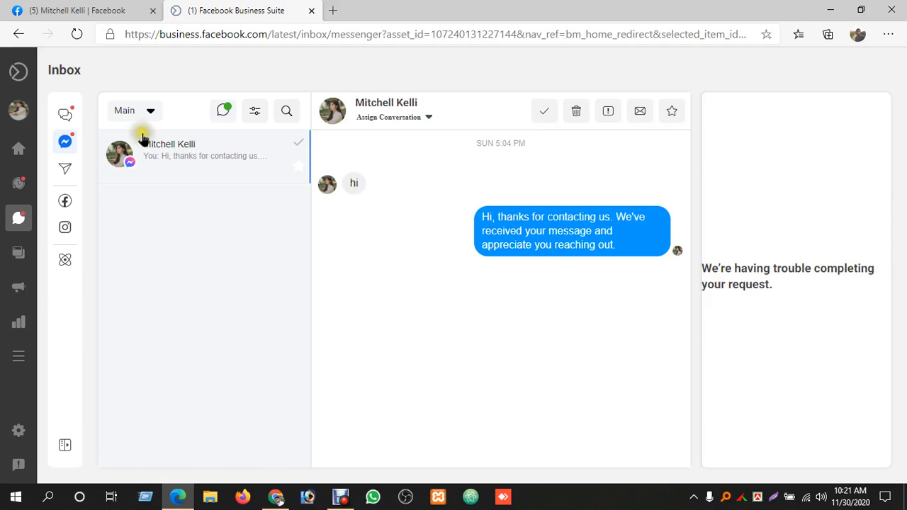
{"action": "left_click", "coordinate": [65, 113]}
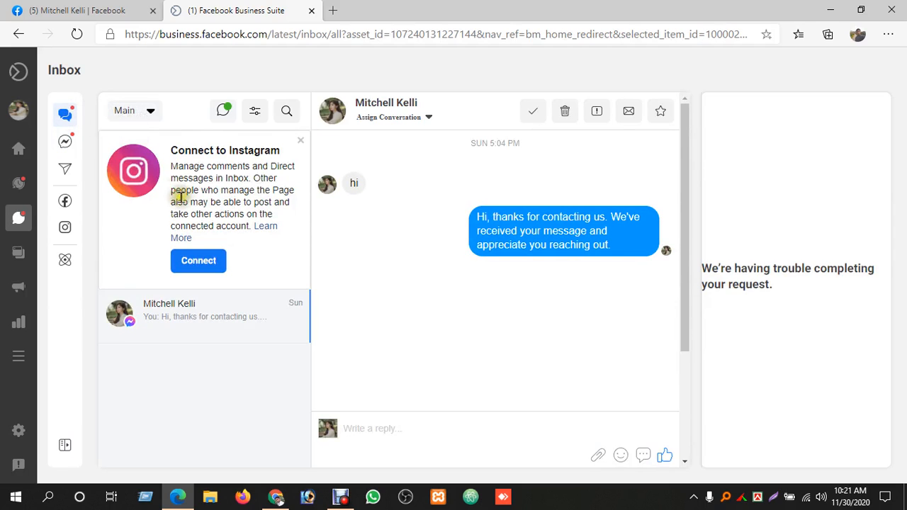
{"action": "left_click", "coordinate": [301, 141]}
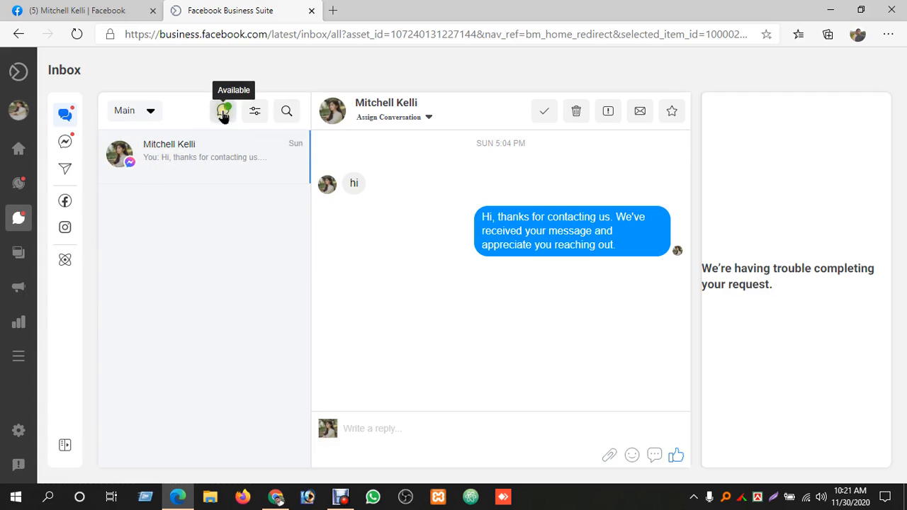
Set the Page's messaging availability to Away and show only the Messenger conversations in the inbox
{"action": "left_click", "coordinate": [223, 111]}
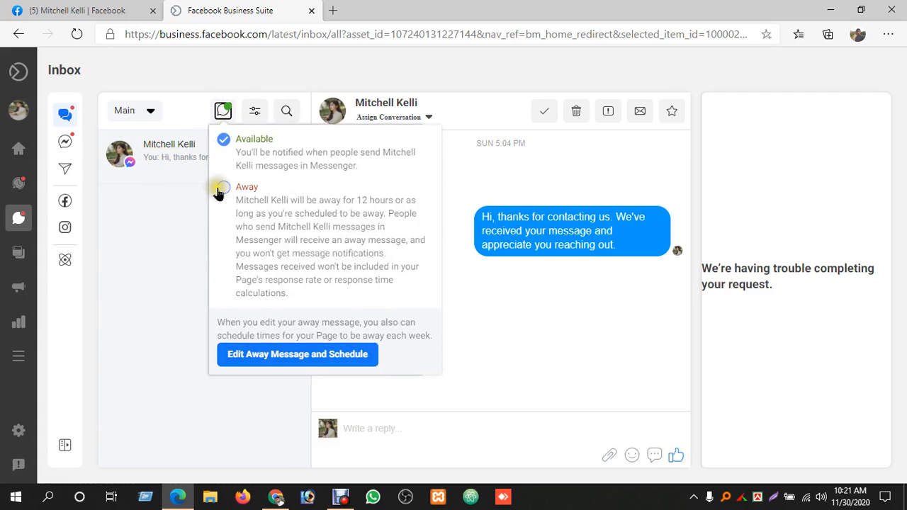
{"action": "left_click", "coordinate": [222, 187]}
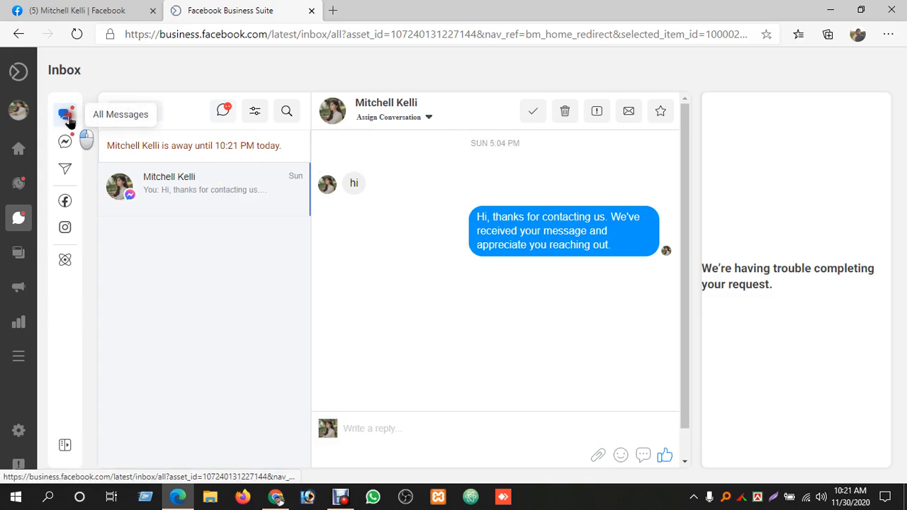
{"action": "left_click", "coordinate": [68, 153]}
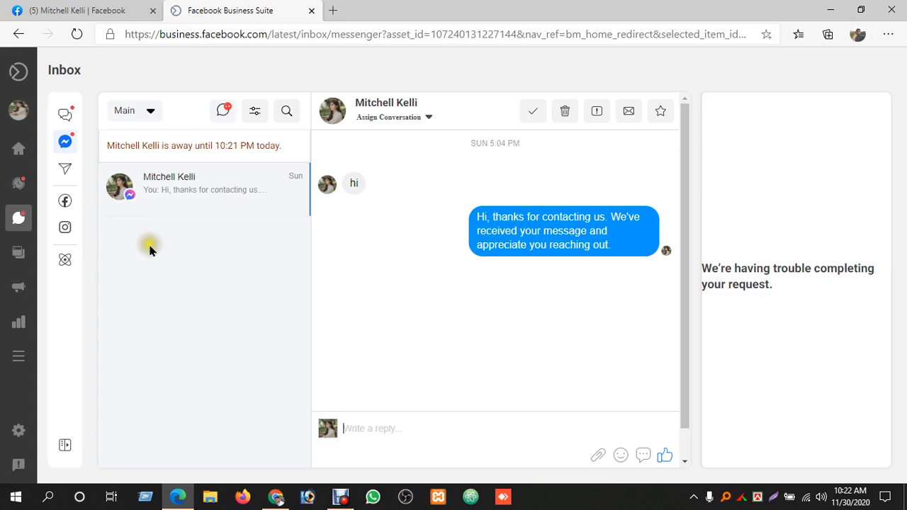
Check the Page's Activity notifications and open its list of published posts
{"action": "mouse_move", "coordinate": [19, 100]}
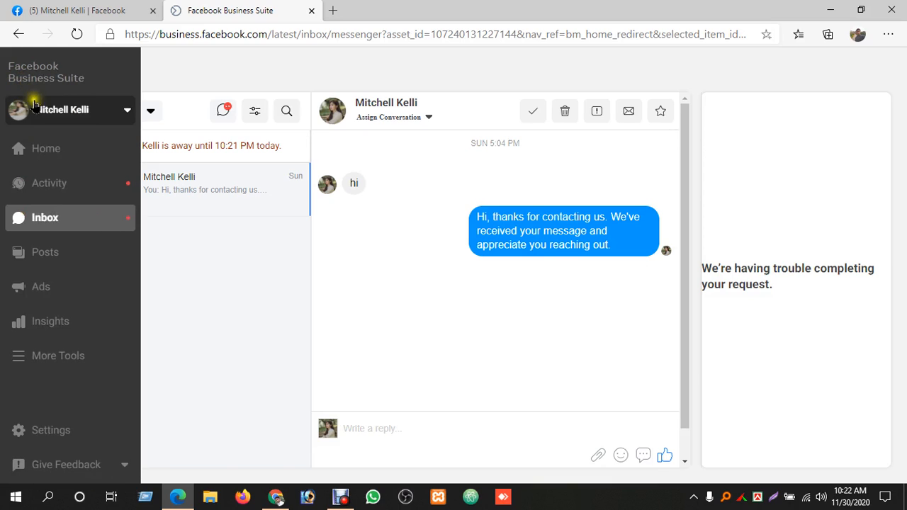
{"action": "left_click", "coordinate": [69, 193]}
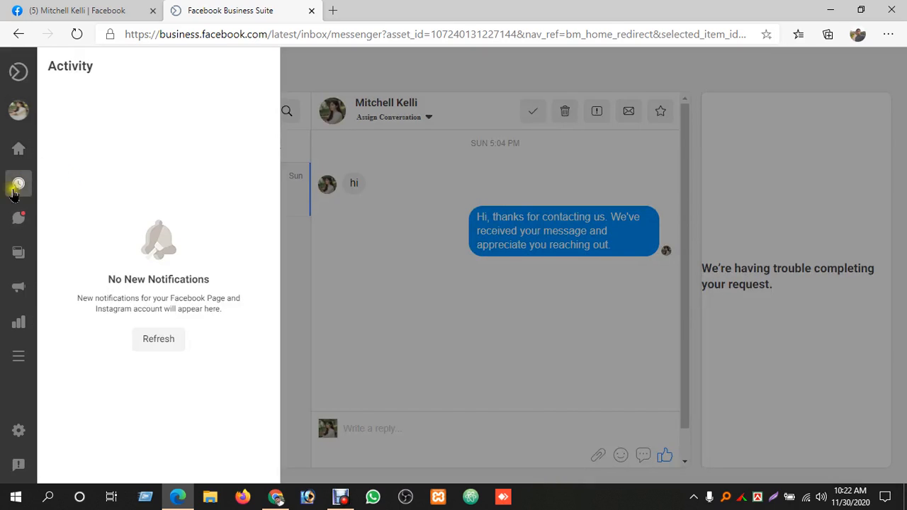
{"action": "left_click", "coordinate": [44, 253]}
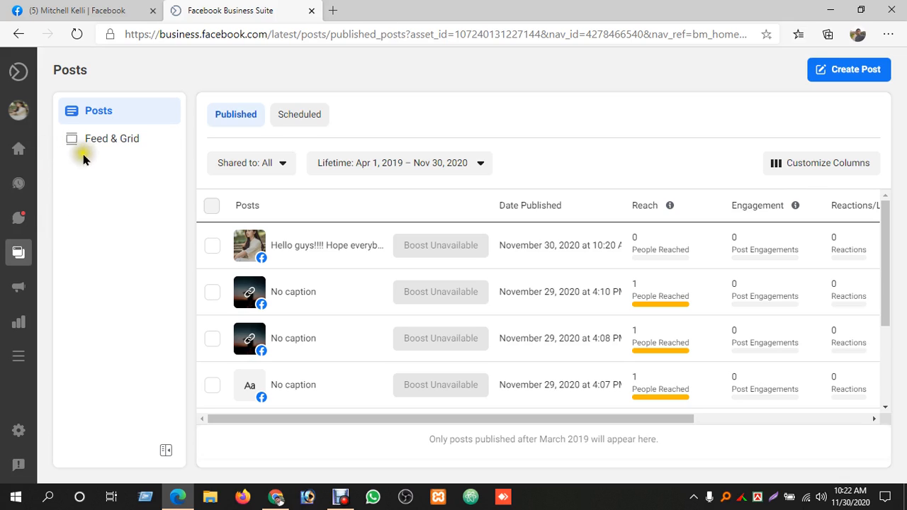
View the managed Pages again, keep the current Page selected, and return to the Business Suite home overview
{"action": "mouse_move", "coordinate": [18, 73]}
{"action": "left_click", "coordinate": [45, 118]}
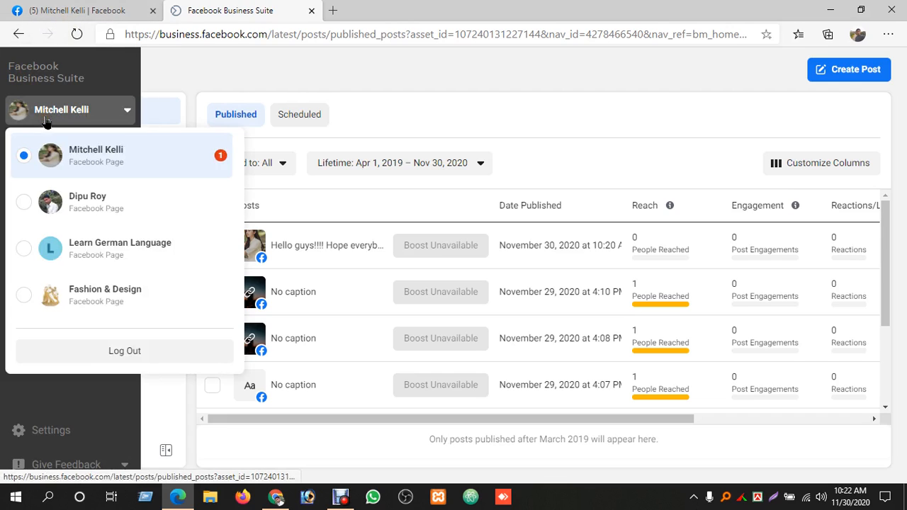
{"action": "left_click", "coordinate": [154, 165]}
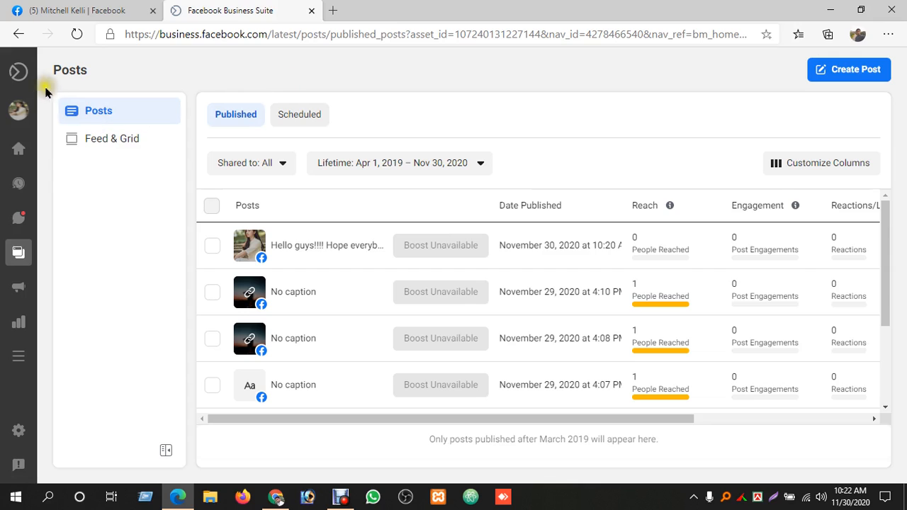
{"action": "mouse_move", "coordinate": [24, 80]}
{"action": "left_click", "coordinate": [23, 151]}
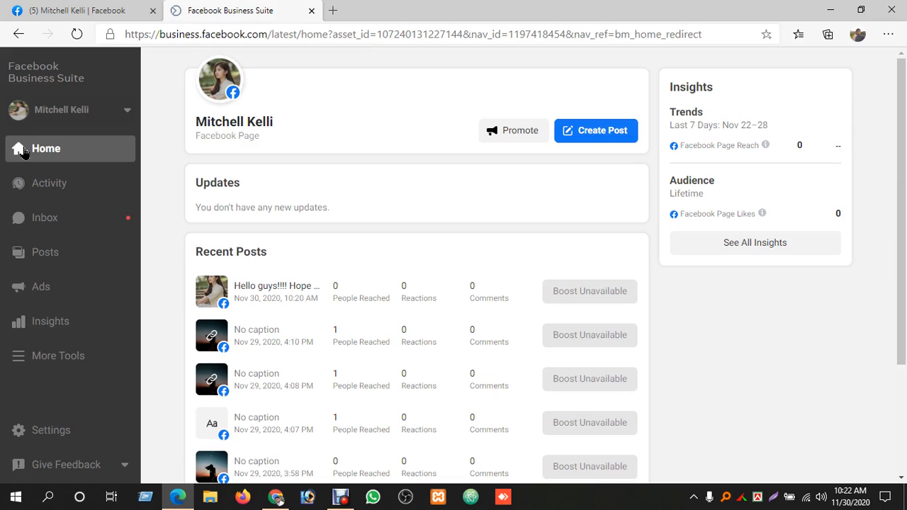
Switch to the Google Meet call in Chrome, present the entire screen to the meeting, and close the meeting details
{"action": "left_click", "coordinate": [276, 496]}
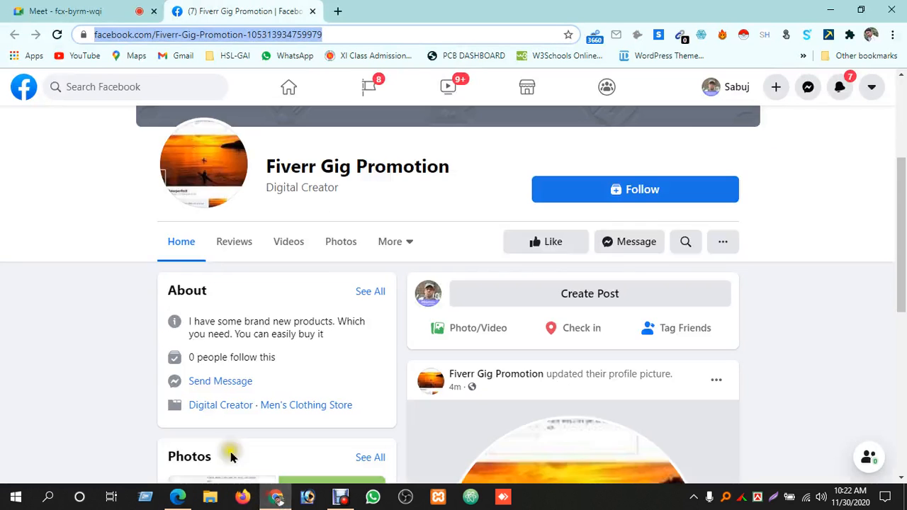
{"action": "left_click", "coordinate": [121, 8]}
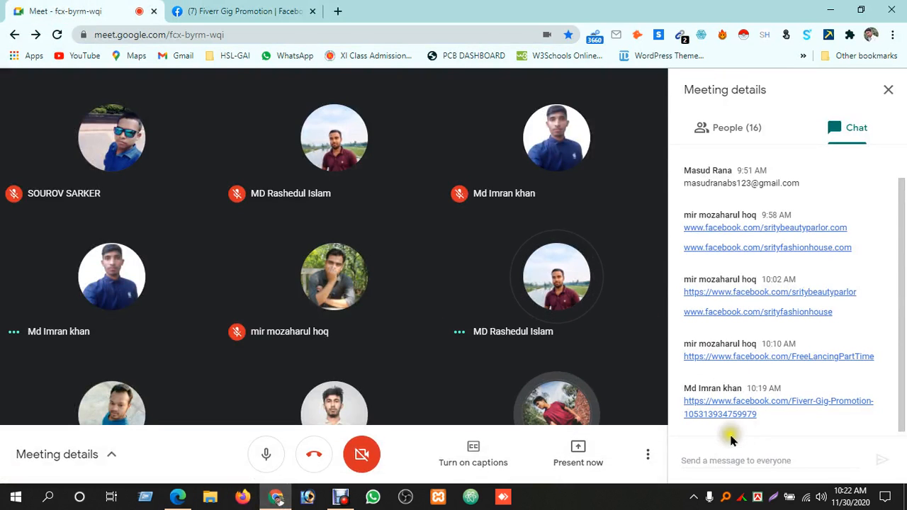
{"action": "left_click", "coordinate": [591, 454]}
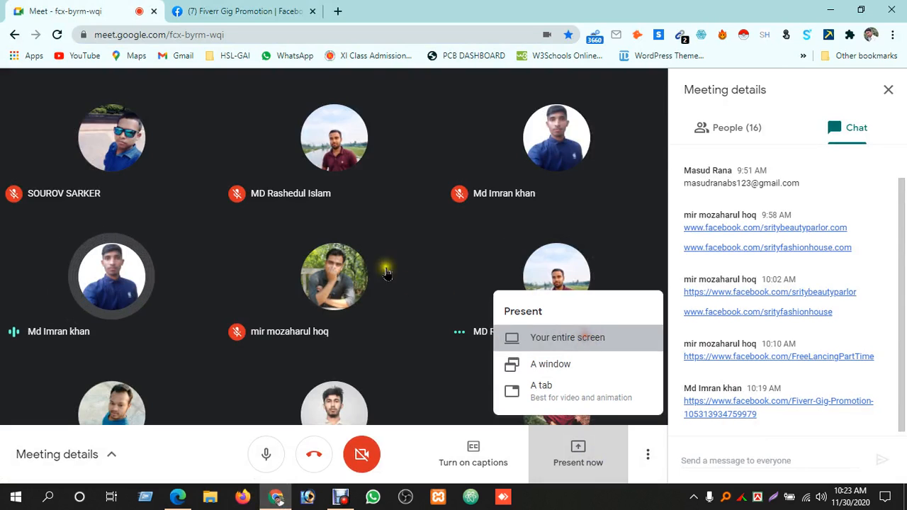
{"action": "left_click", "coordinate": [587, 339]}
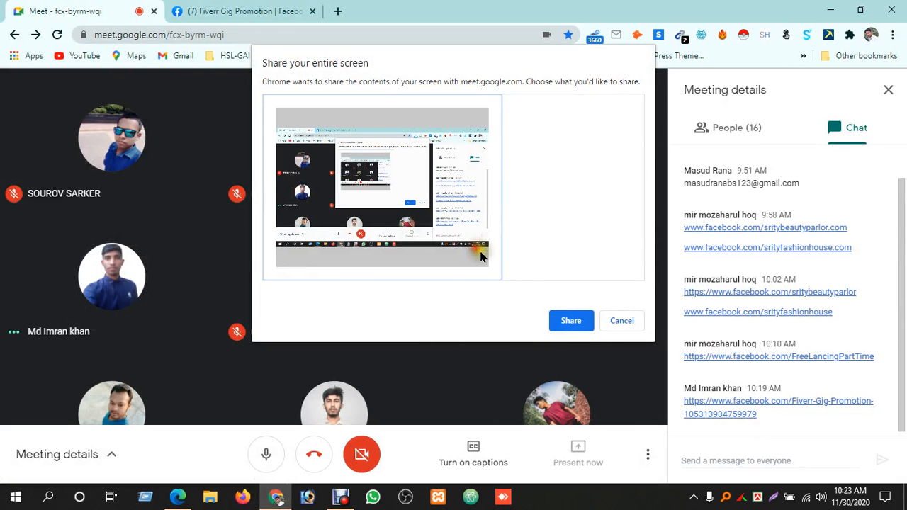
{"action": "left_click", "coordinate": [567, 321]}
{"action": "left_click", "coordinate": [887, 92]}
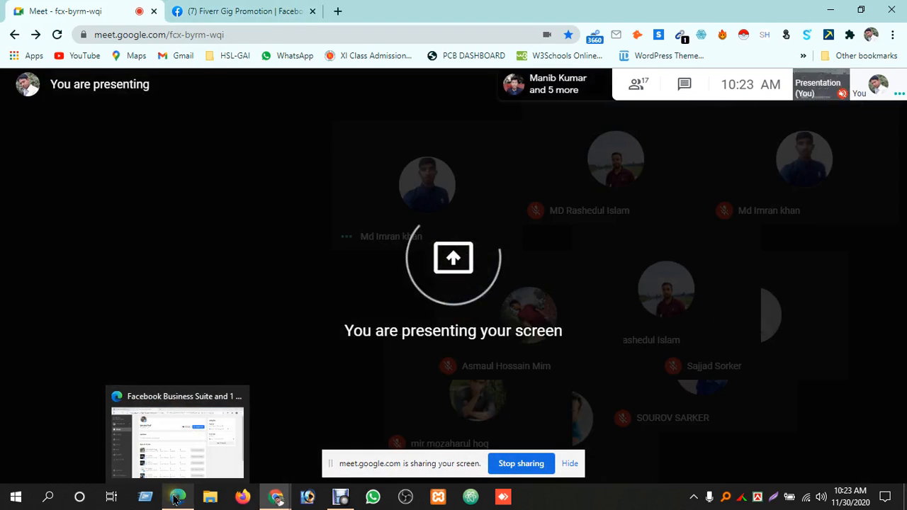
Switch to Business Suite in Edge, select the Fashion & Design Page, and review its home overview and recent posts
{"action": "left_click", "coordinate": [176, 499]}
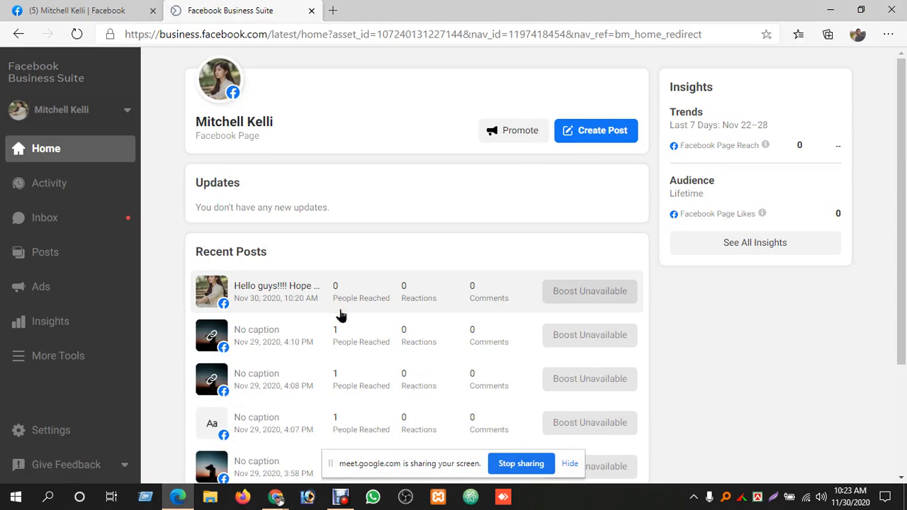
{"action": "scroll", "coordinate": [341, 316], "scroll_direction": "down", "scroll_amount": 2}
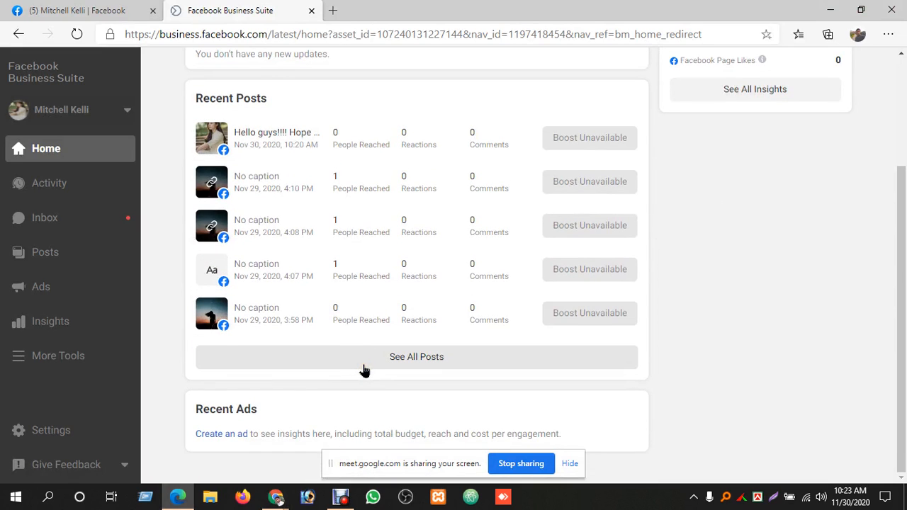
{"action": "scroll", "coordinate": [363, 371], "scroll_direction": "up", "scroll_amount": 2}
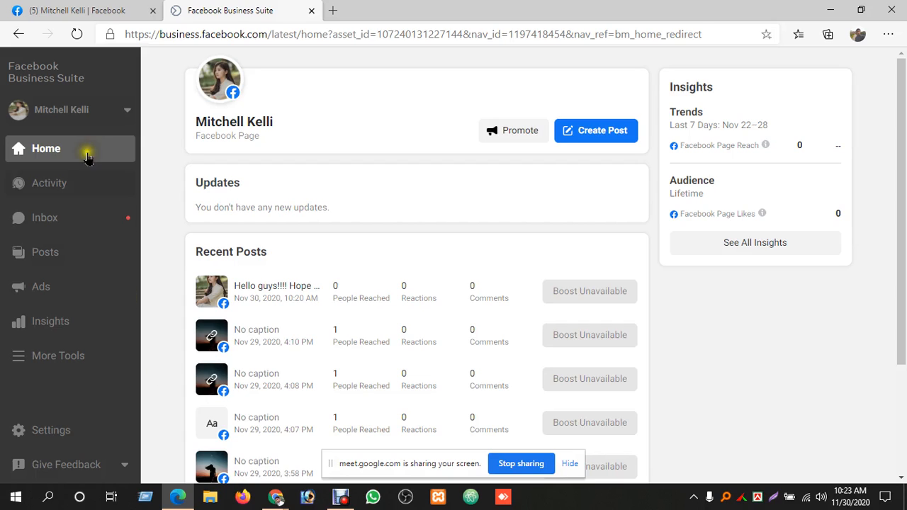
{"action": "left_click", "coordinate": [85, 110]}
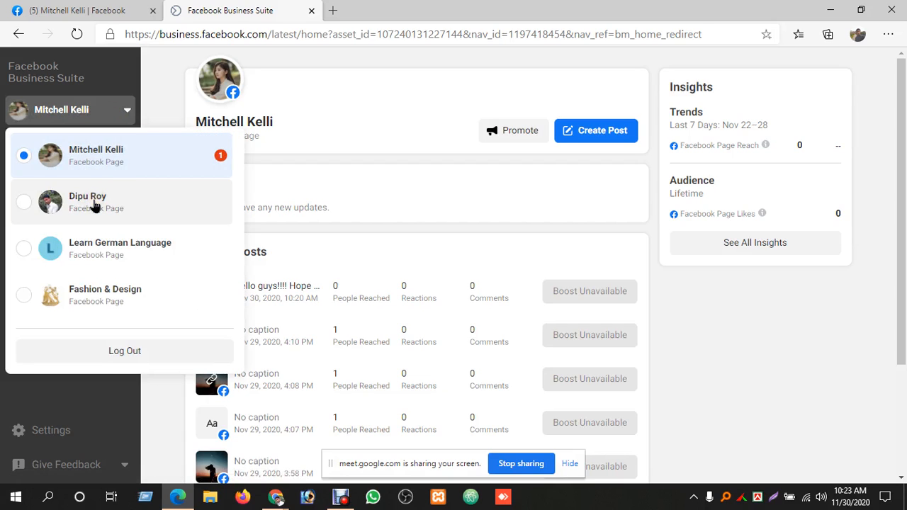
{"action": "left_click", "coordinate": [118, 298]}
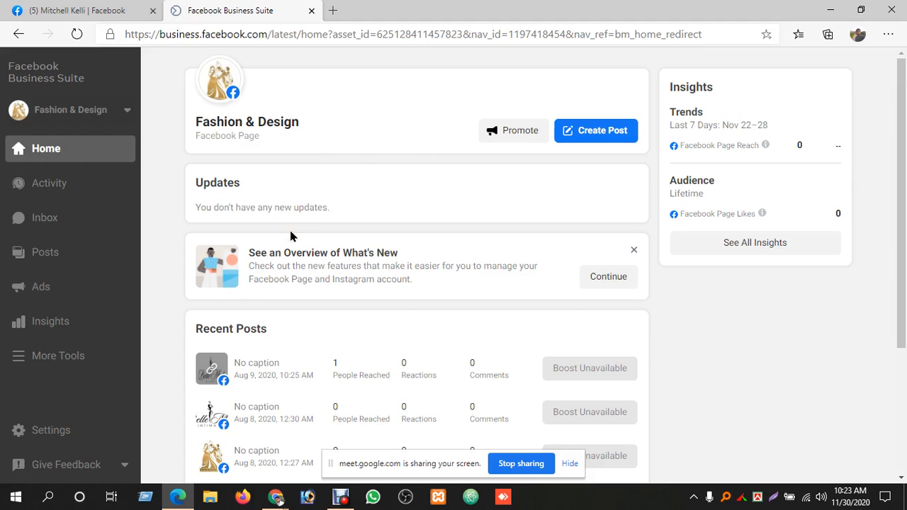
{"action": "scroll", "coordinate": [383, 241], "scroll_direction": "down", "scroll_amount": 3}
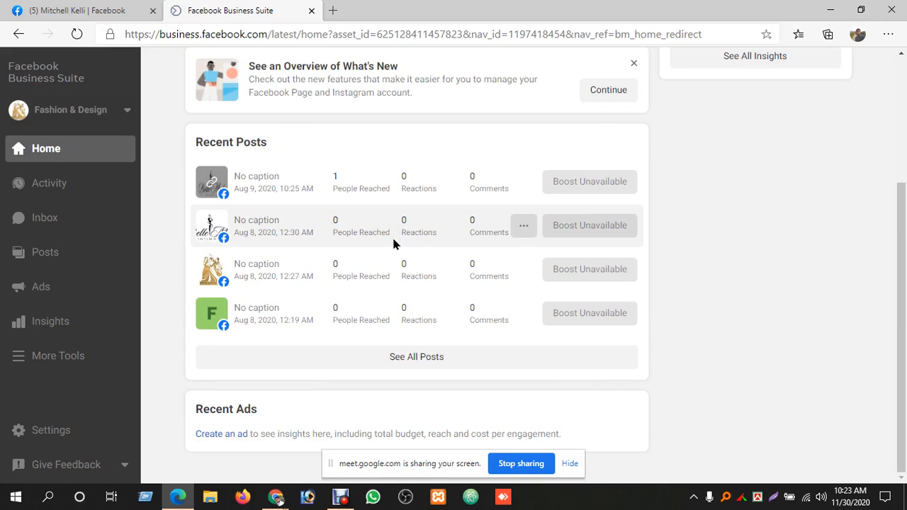
{"action": "scroll", "coordinate": [394, 244], "scroll_direction": "up", "scroll_amount": 3}
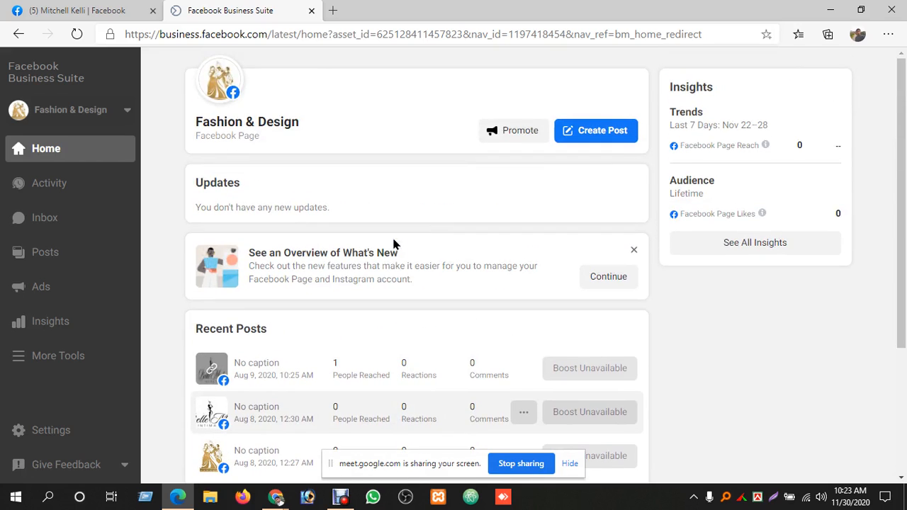
{"action": "scroll", "coordinate": [394, 244], "scroll_direction": "down", "scroll_amount": 2}
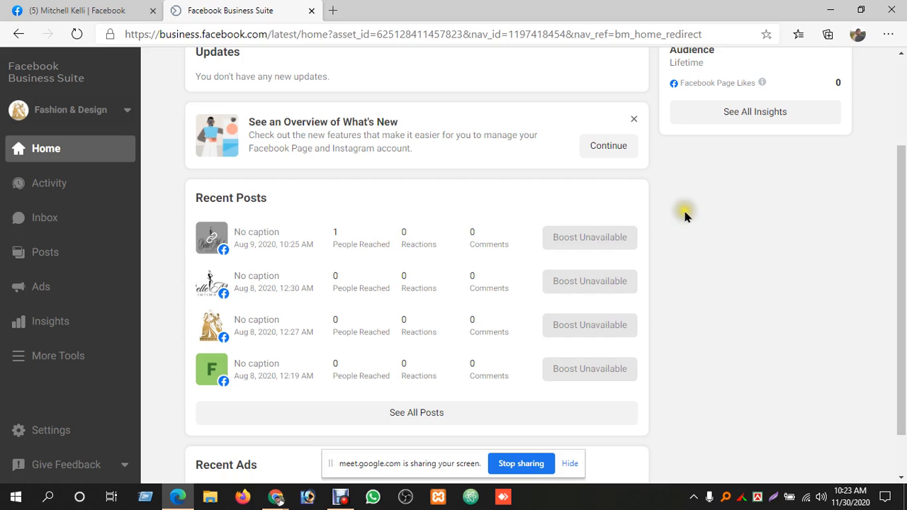
{"action": "scroll", "coordinate": [673, 209], "scroll_direction": "up", "scroll_amount": 2}
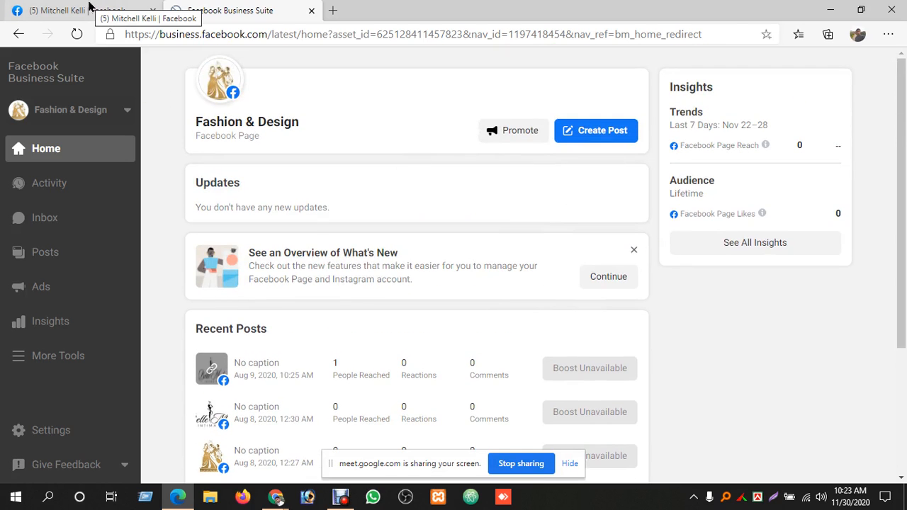
Switch Business Suite back from Fashion & Design to the previously managed Page and review its recent posts
{"action": "left_click", "coordinate": [122, 107]}
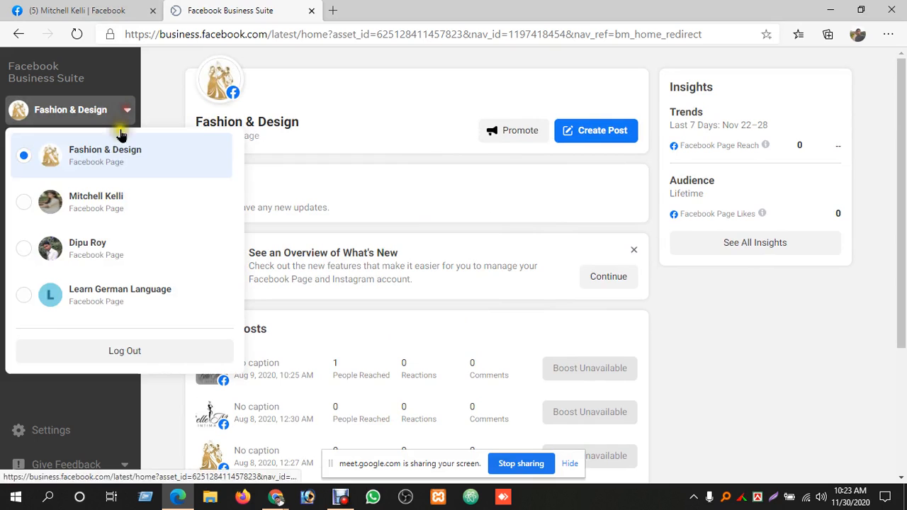
{"action": "left_click", "coordinate": [113, 197]}
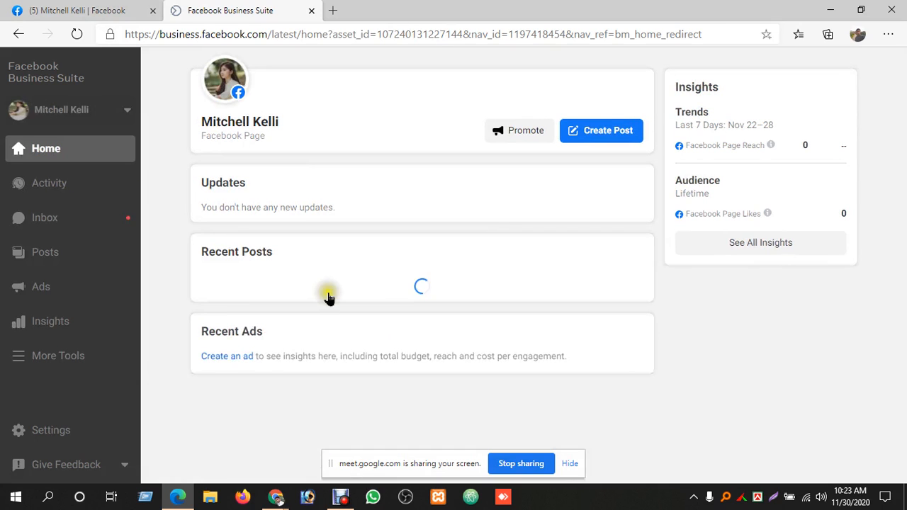
{"action": "scroll", "coordinate": [366, 287], "scroll_direction": "down", "scroll_amount": 2}
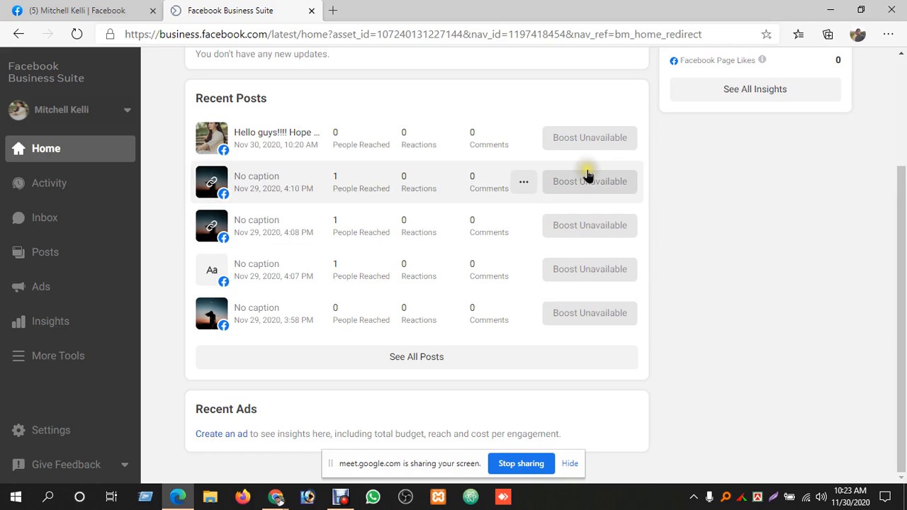
{"action": "scroll", "coordinate": [411, 107], "scroll_direction": "up", "scroll_amount": 2}
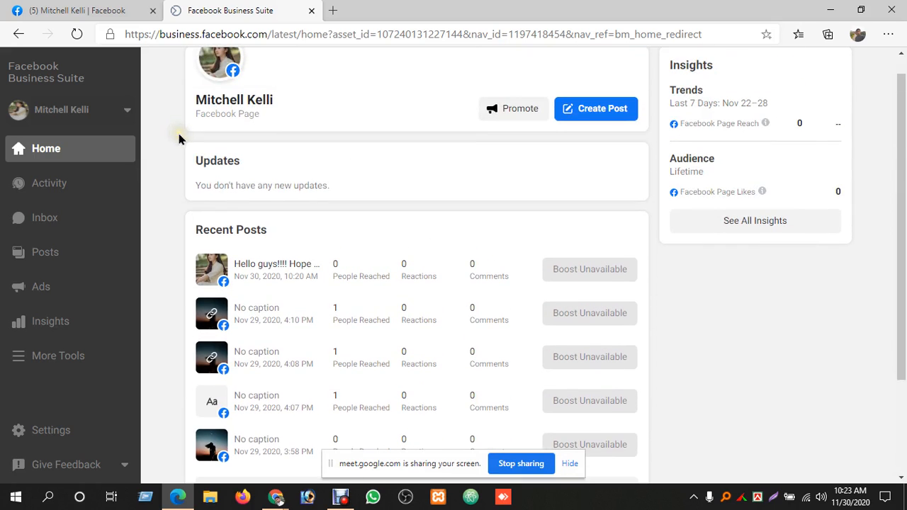
View the Page on Facebook, return to its Business Suite home, and look over the recent posts and insights
{"action": "left_click", "coordinate": [93, 7]}
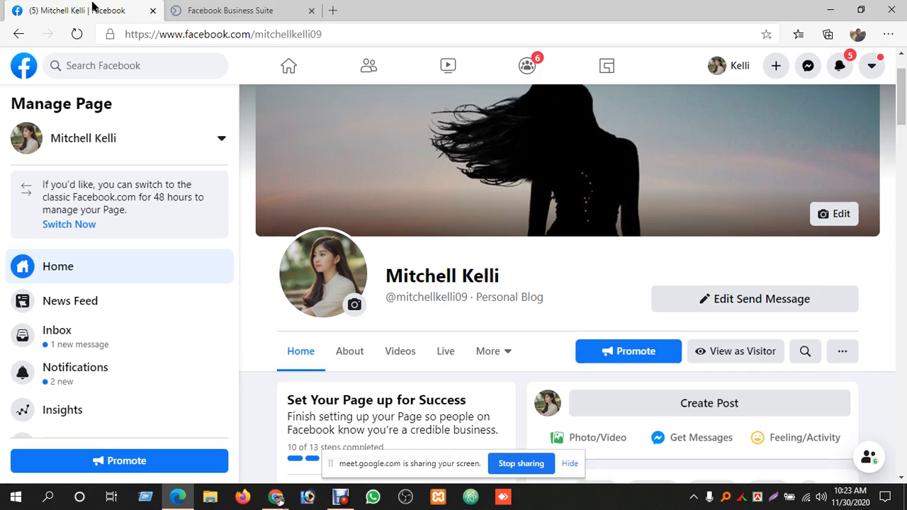
{"action": "left_click", "coordinate": [195, 6]}
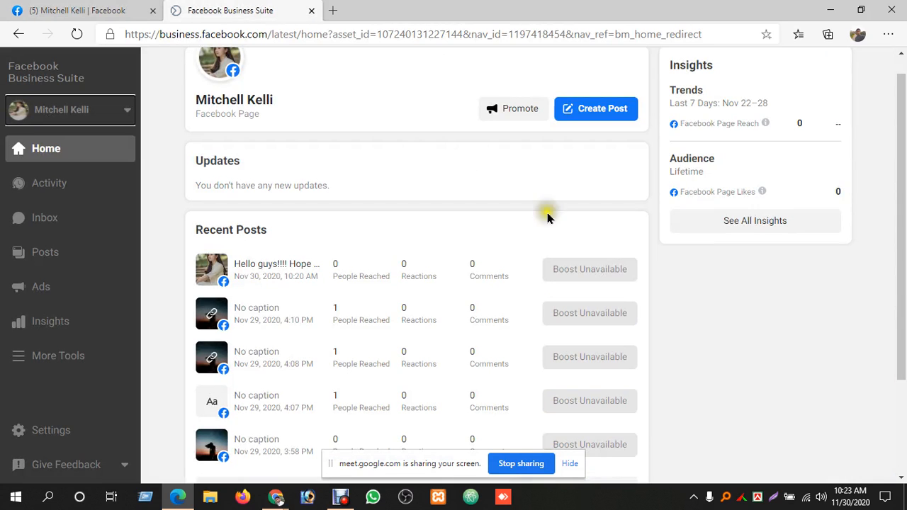
{"action": "mouse_move", "coordinate": [606, 263]}
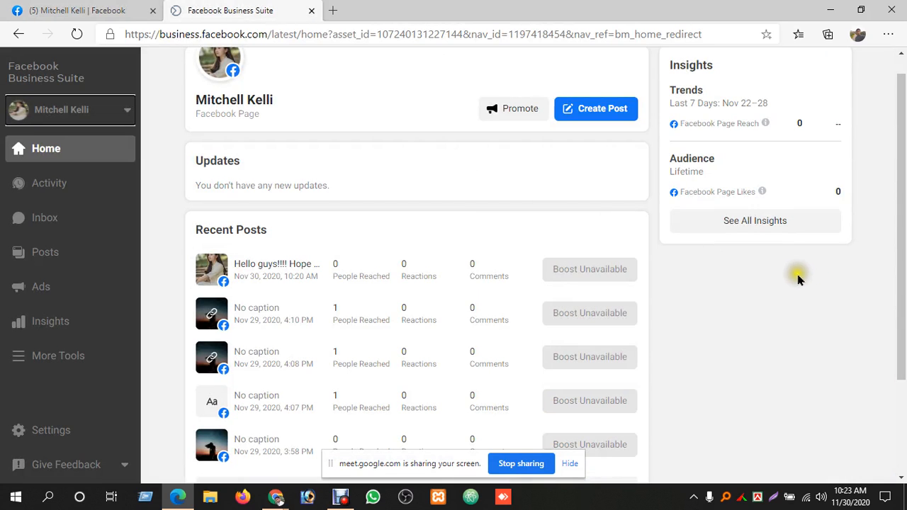
{"action": "scroll", "coordinate": [800, 277], "scroll_direction": "down", "scroll_amount": 2}
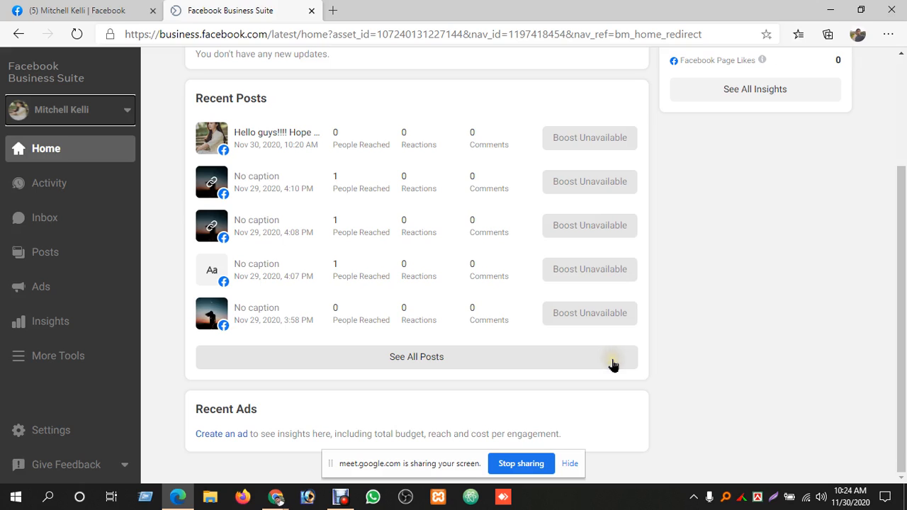
{"action": "scroll", "coordinate": [652, 331], "scroll_direction": "up", "scroll_amount": 2}
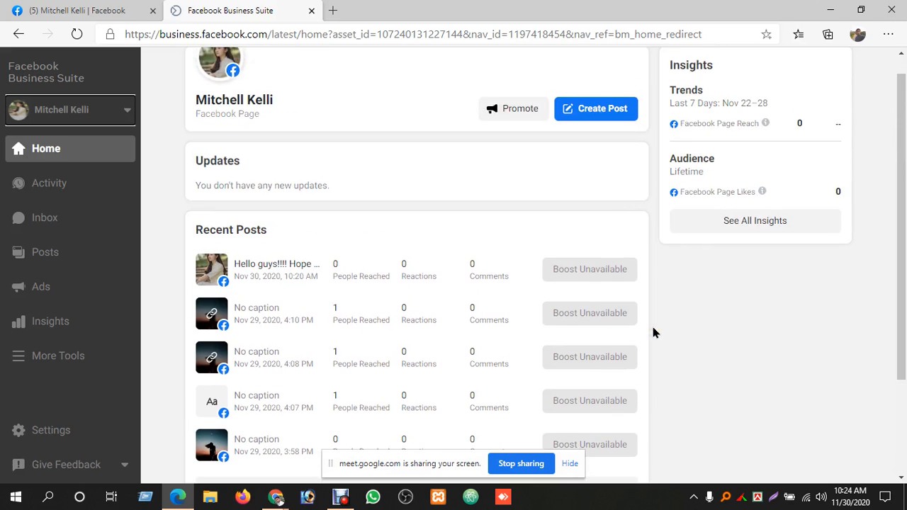
{"action": "scroll", "coordinate": [653, 332], "scroll_direction": "up", "scroll_amount": 1}
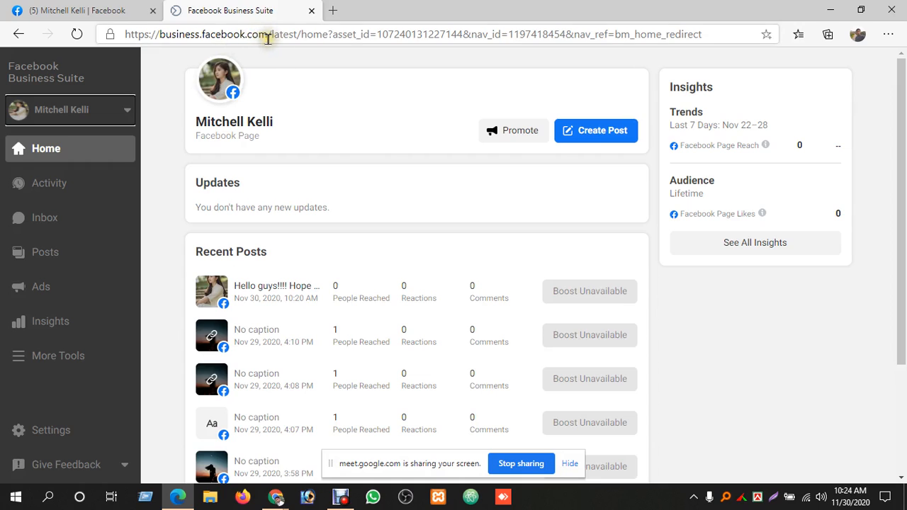
{"action": "left_click_drag", "start_coordinate": [268, 37], "coordinate": [117, 43]}
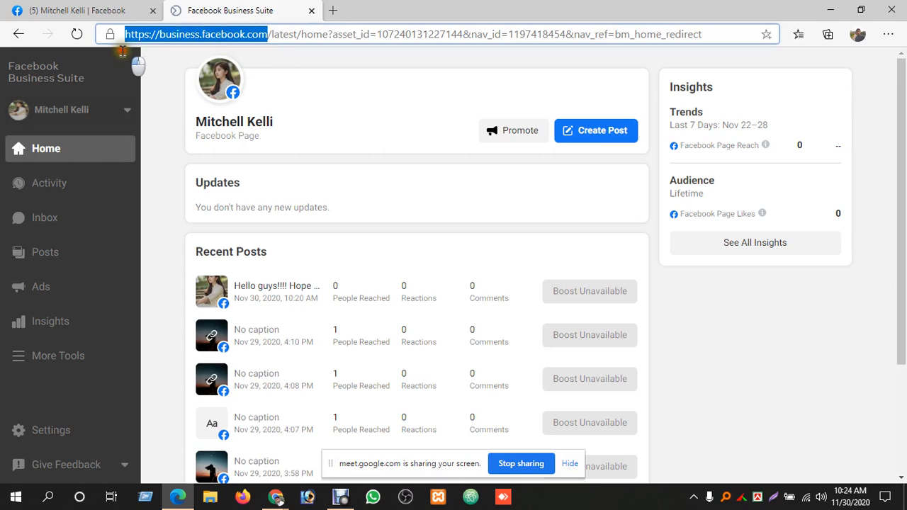
{"action": "right_click", "coordinate": [193, 44]}
{"action": "left_click", "coordinate": [203, 149]}
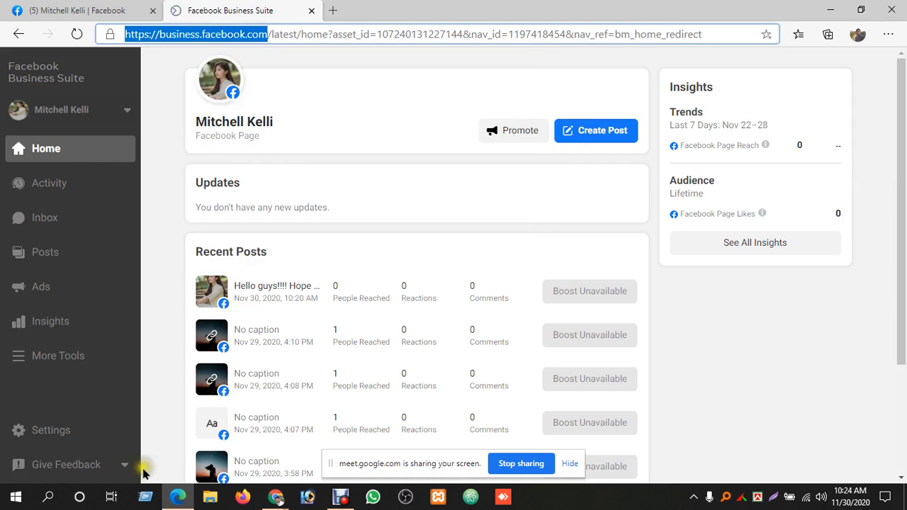
{"action": "left_click", "coordinate": [178, 496]}
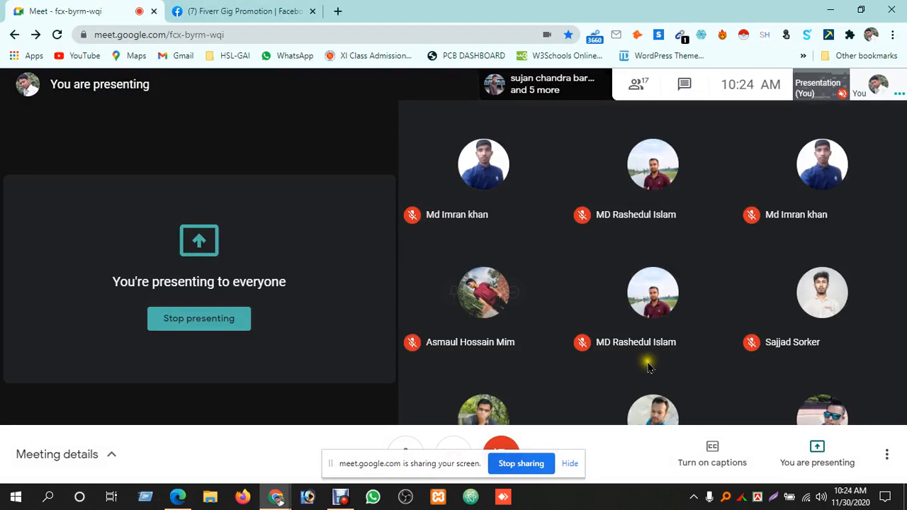
{"action": "left_click", "coordinate": [684, 85]}
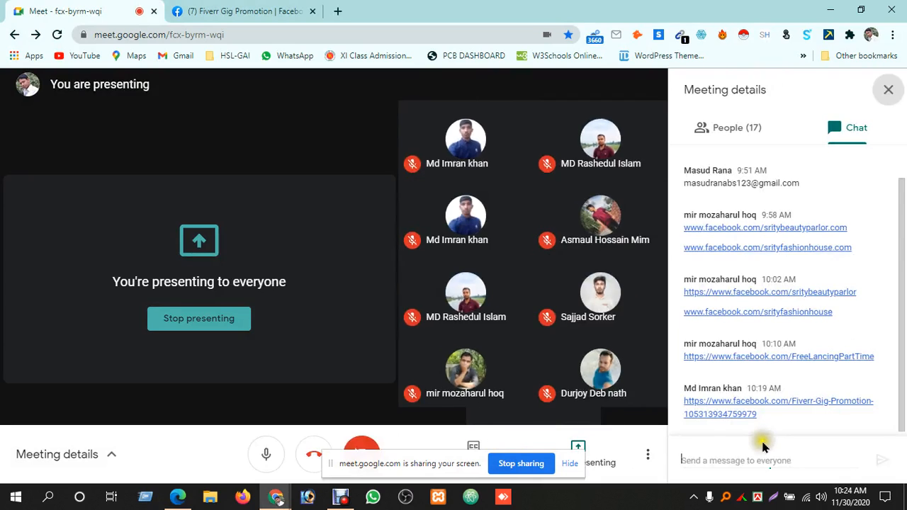
{"action": "left_click", "coordinate": [764, 452]}
{"action": "key", "text": "ctrl+v"}
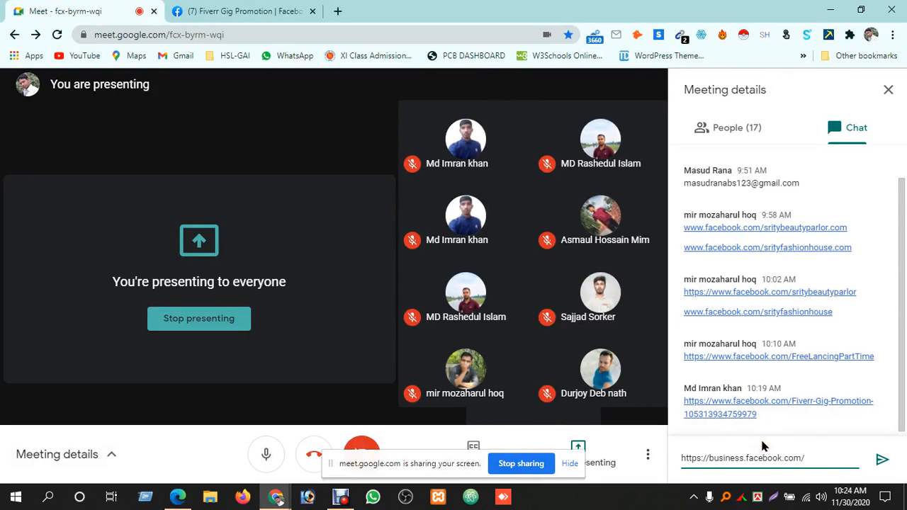
{"action": "key", "text": "Return"}
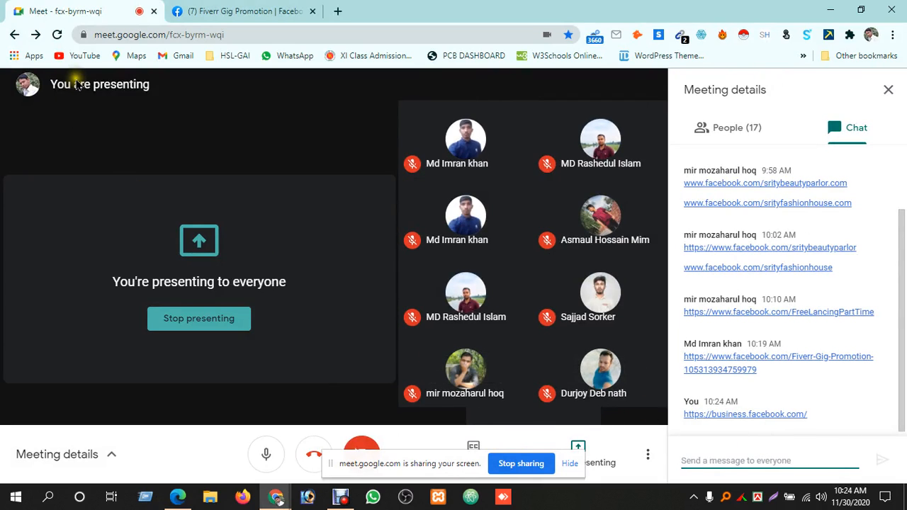
Close the Fiverr Gig Promotion page in Chrome and switch to the managed Facebook Page in Edge
{"action": "left_click", "coordinate": [262, 16]}
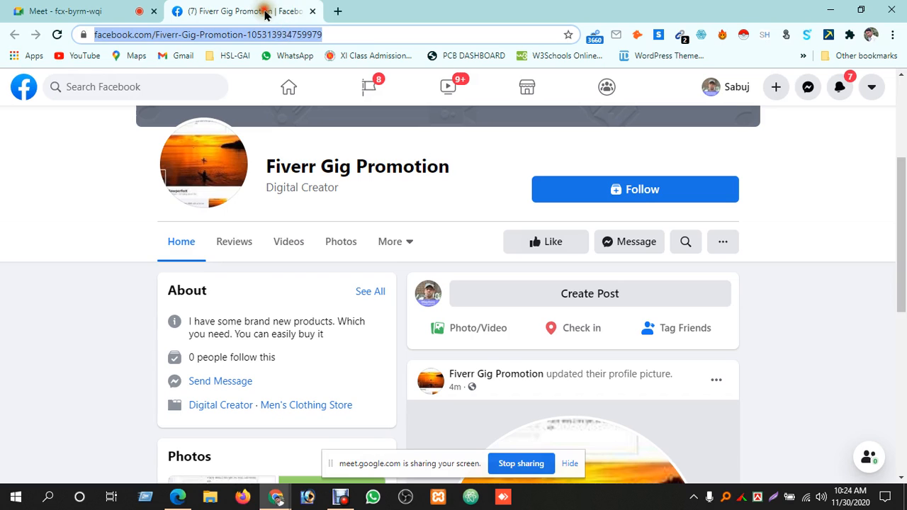
{"action": "left_click", "coordinate": [309, 13]}
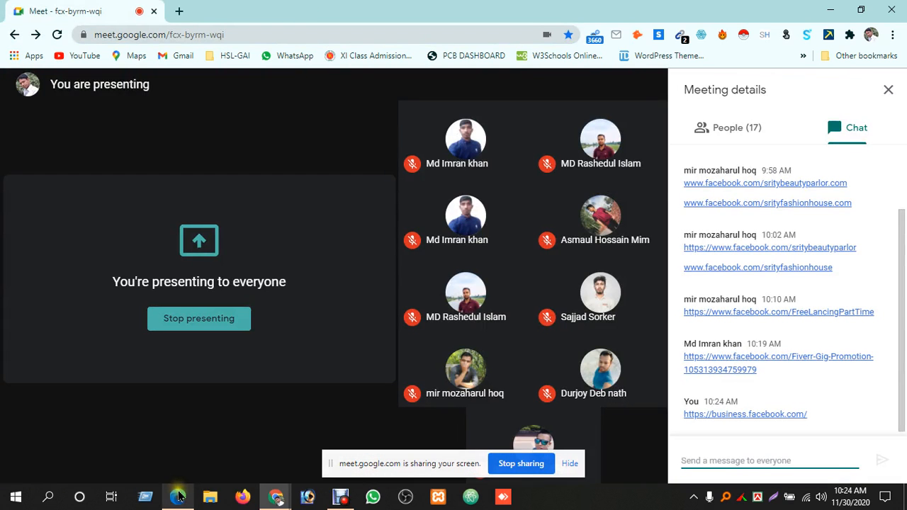
{"action": "left_click", "coordinate": [178, 497]}
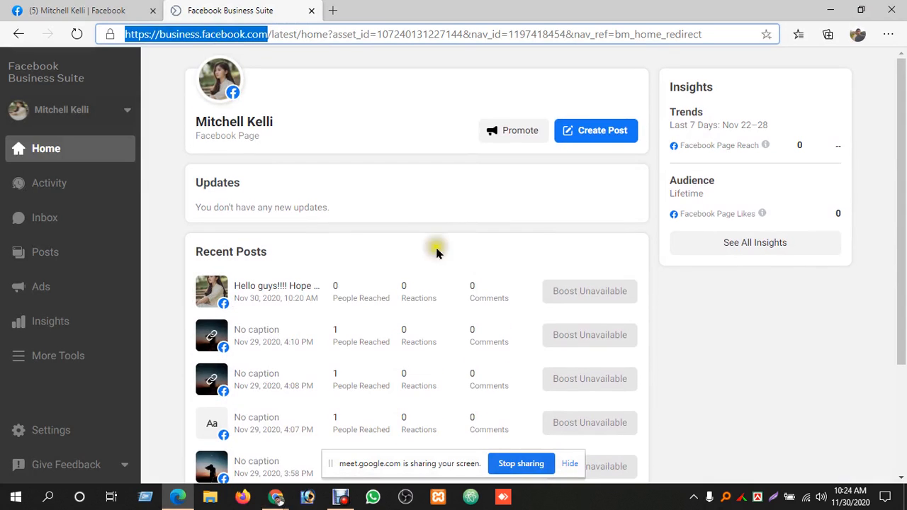
{"action": "left_click", "coordinate": [82, 11]}
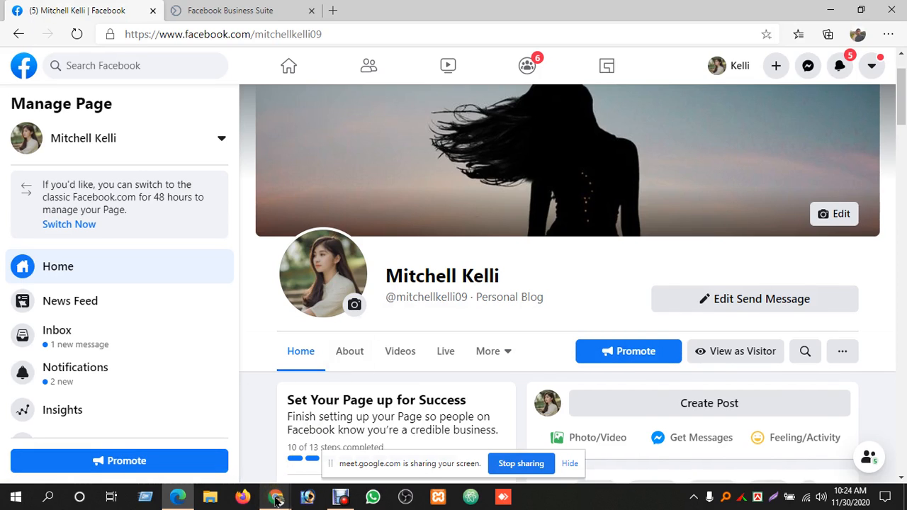
Check the Google Meet call and its chat in Chrome, and return to the managed Facebook Page in Edge
{"action": "mouse_move", "coordinate": [276, 498]}
{"action": "mouse_move", "coordinate": [237, 459]}
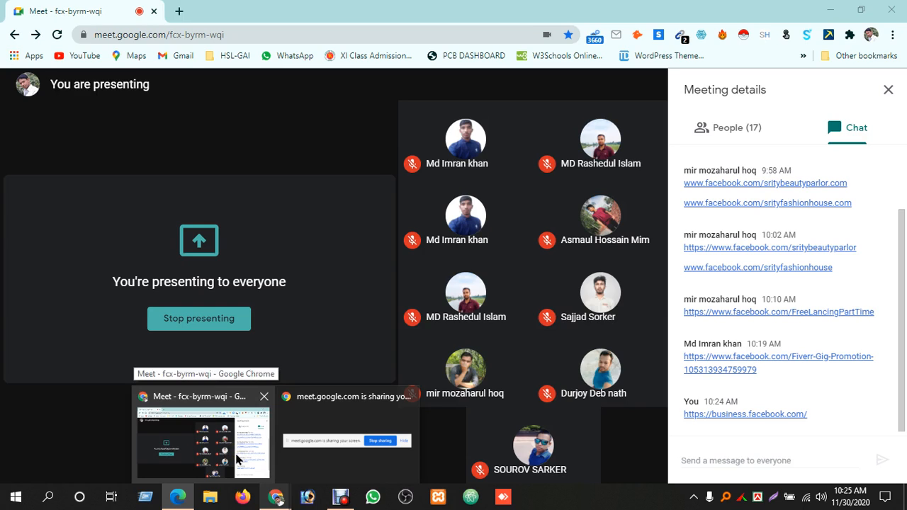
{"action": "left_click", "coordinate": [238, 460]}
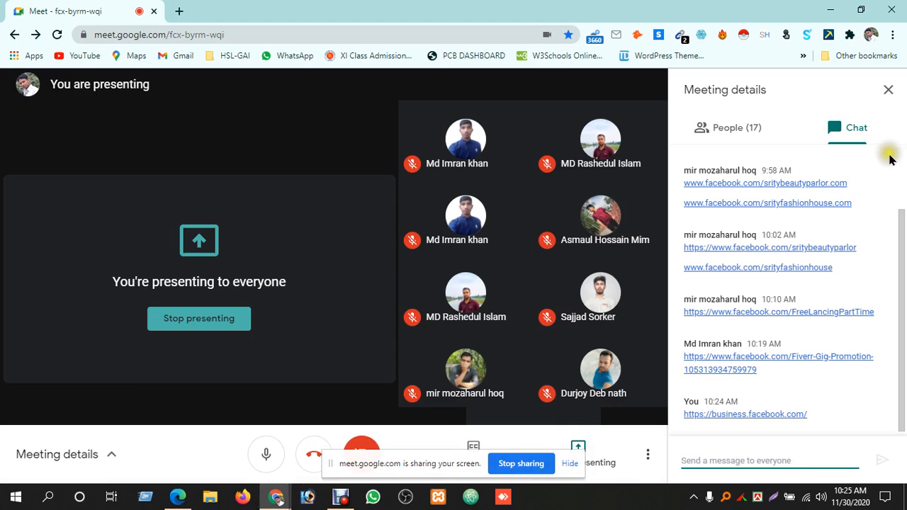
{"action": "left_click_drag", "start_coordinate": [898, 216], "coordinate": [897, 260]}
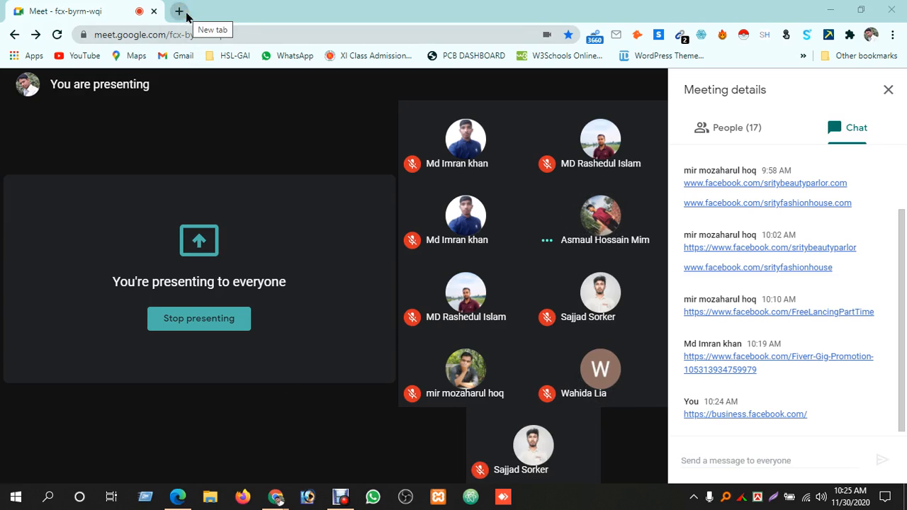
{"action": "mouse_move", "coordinate": [276, 498]}
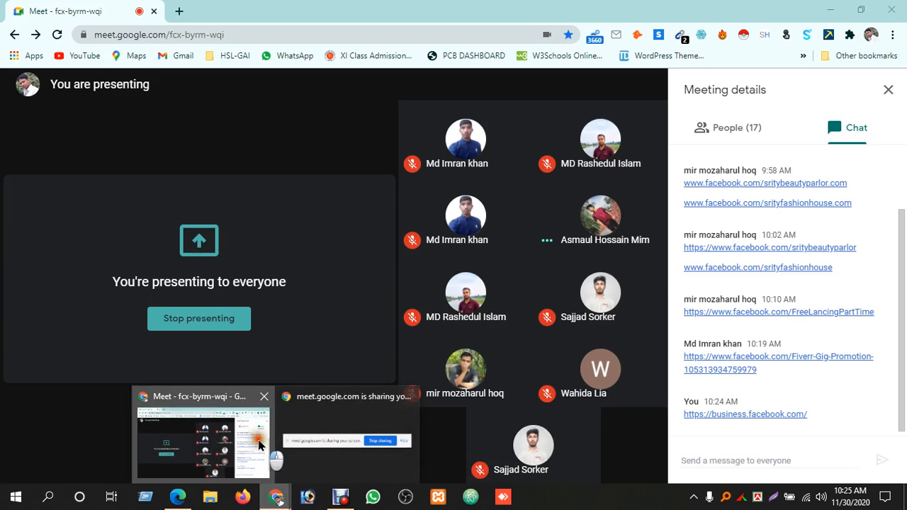
{"action": "left_click", "coordinate": [259, 445]}
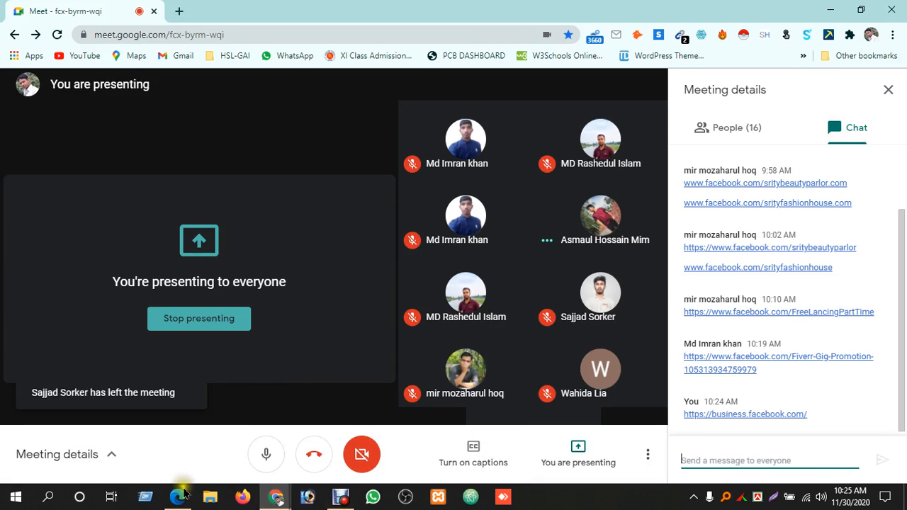
{"action": "left_click", "coordinate": [178, 496]}
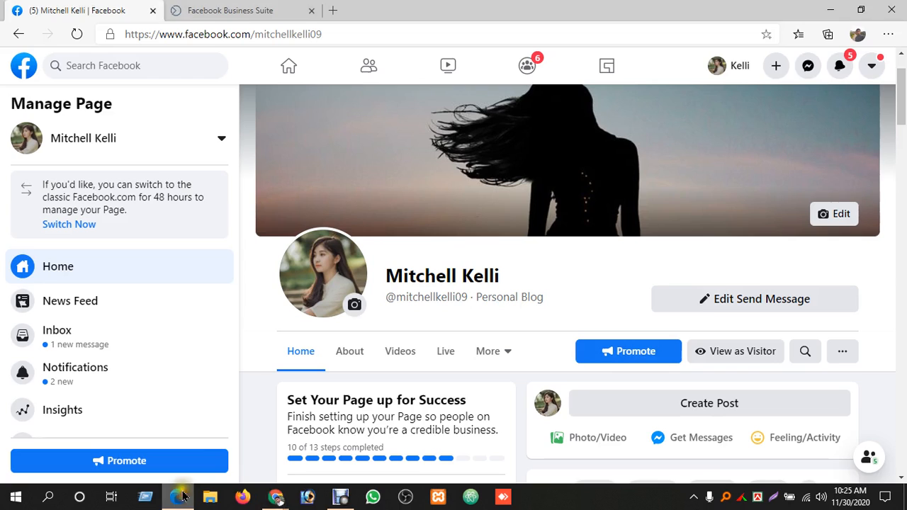
Check the Business Suite home, return to the managed Page on Facebook, and try to start creating an ad
{"action": "left_click", "coordinate": [282, 9]}
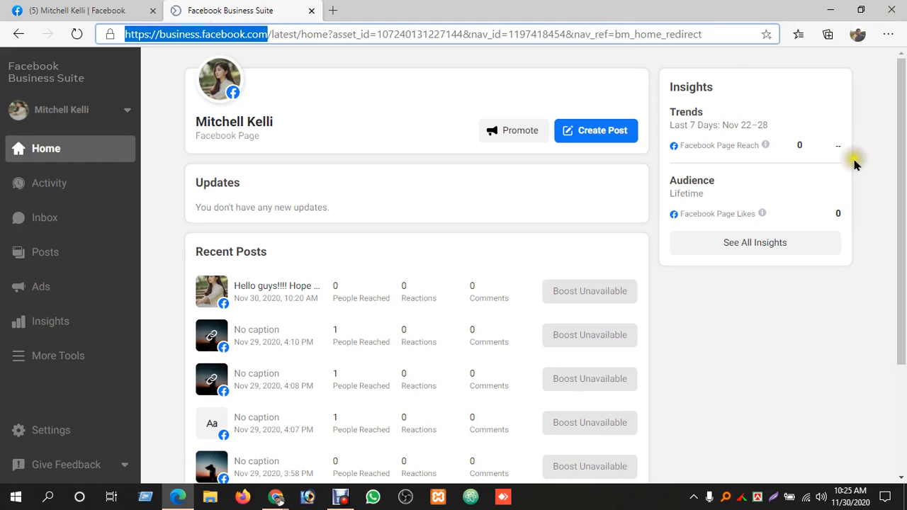
{"action": "left_click", "coordinate": [71, 10]}
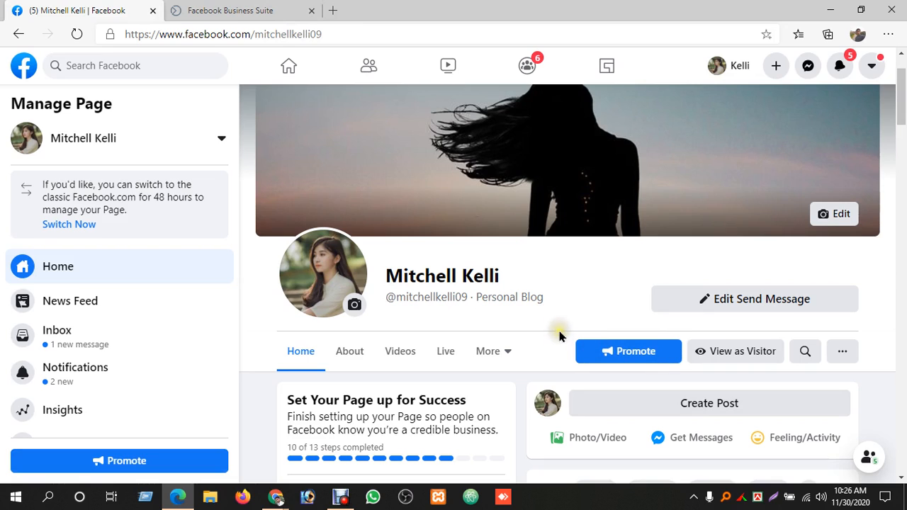
{"action": "left_click", "coordinate": [776, 68]}
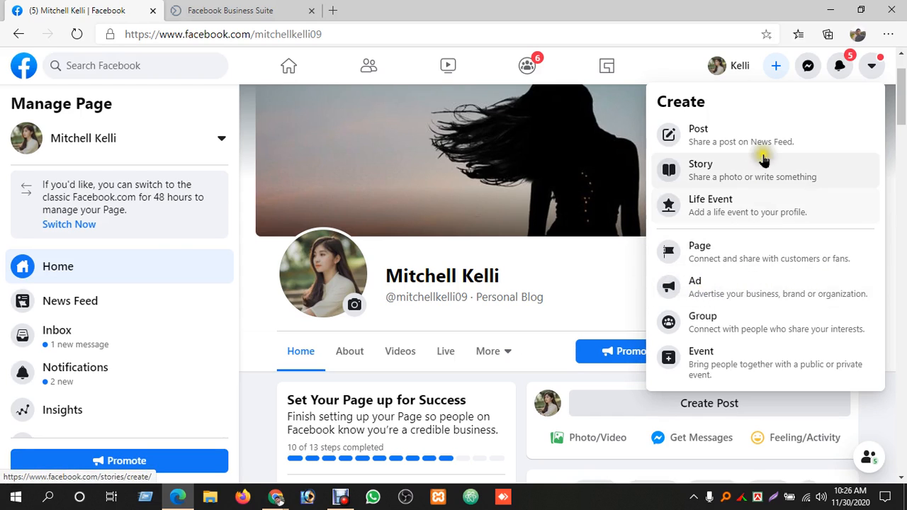
{"action": "left_click", "coordinate": [711, 295]}
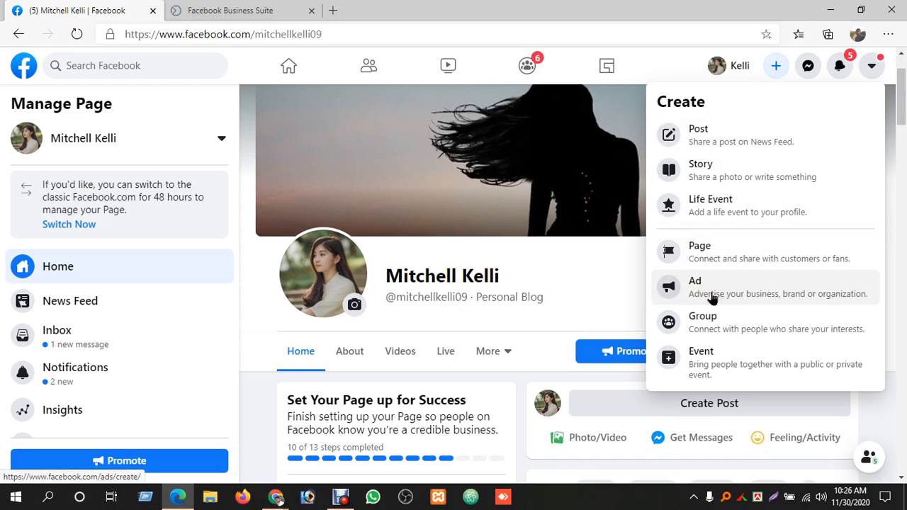
{"action": "left_click", "coordinate": [712, 297]}
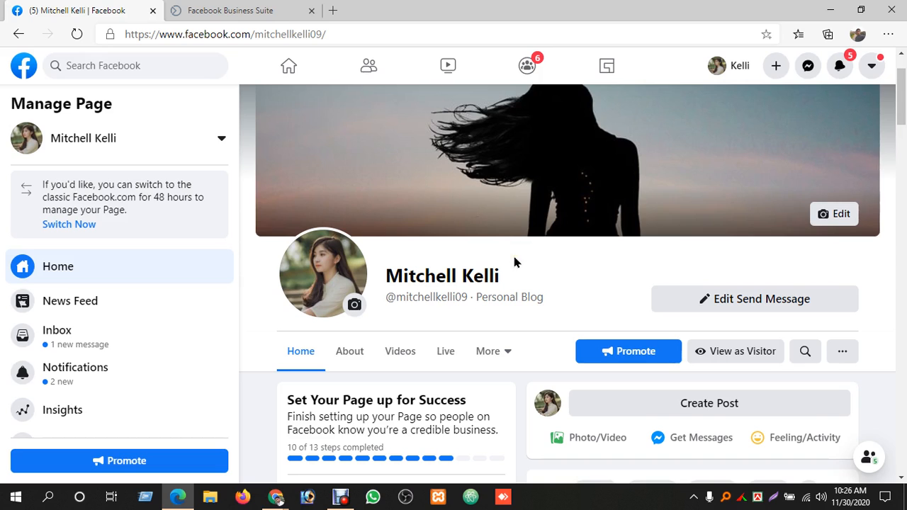
{"action": "left_click", "coordinate": [776, 67]}
{"action": "left_click", "coordinate": [698, 291]}
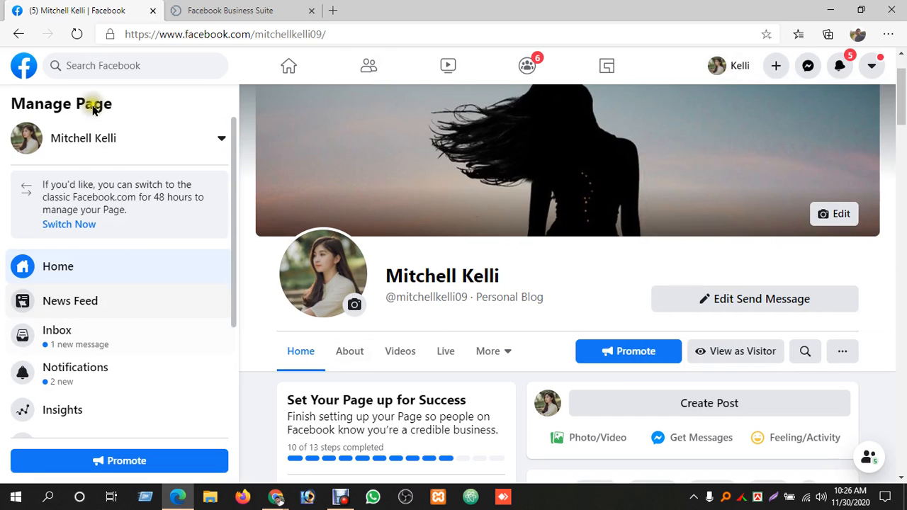
Reload the managed Page and try again to open ad creation
{"action": "left_click", "coordinate": [76, 34]}
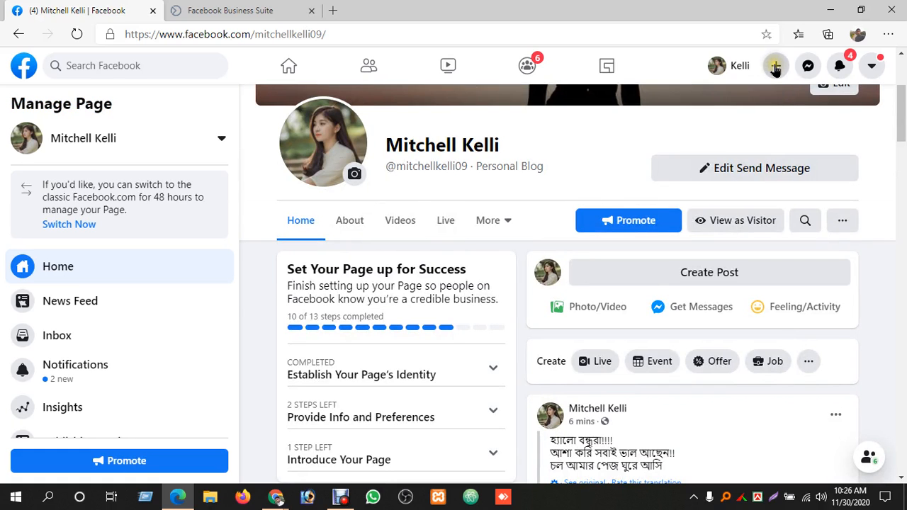
{"action": "left_click", "coordinate": [776, 66]}
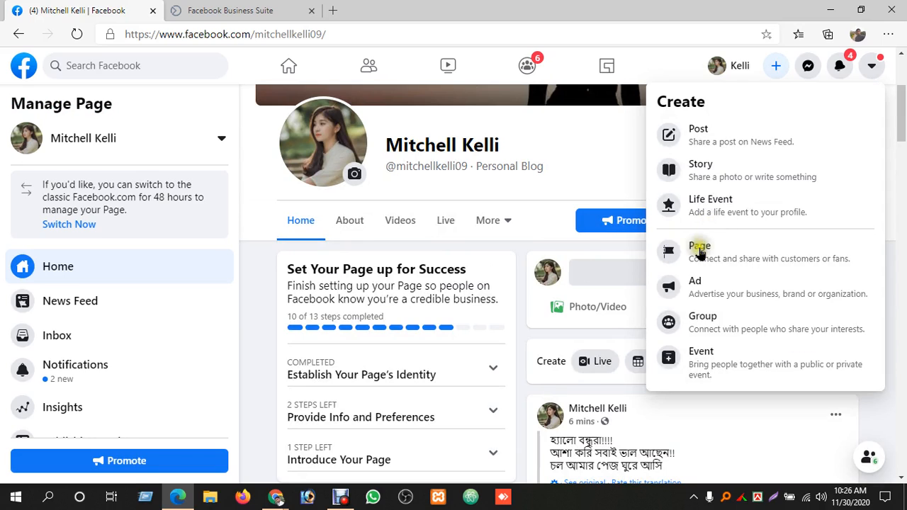
{"action": "left_click", "coordinate": [682, 287]}
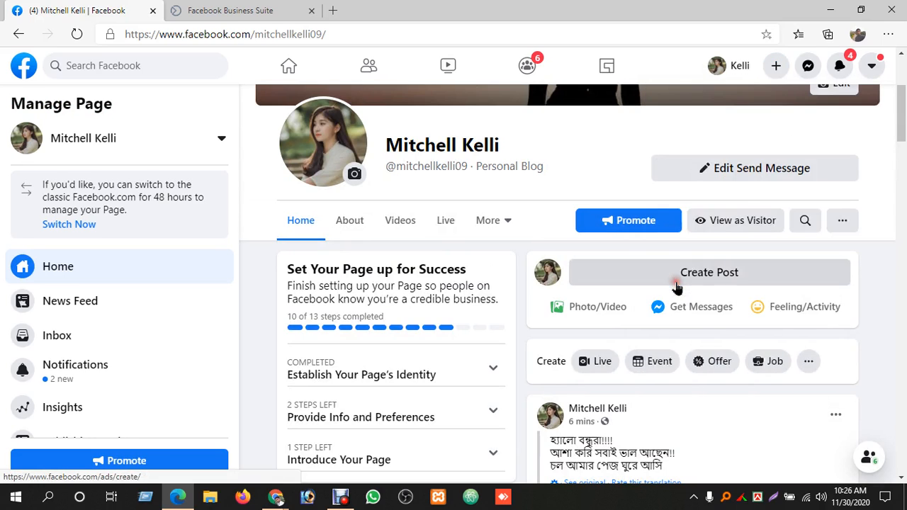
{"action": "left_click", "coordinate": [677, 283]}
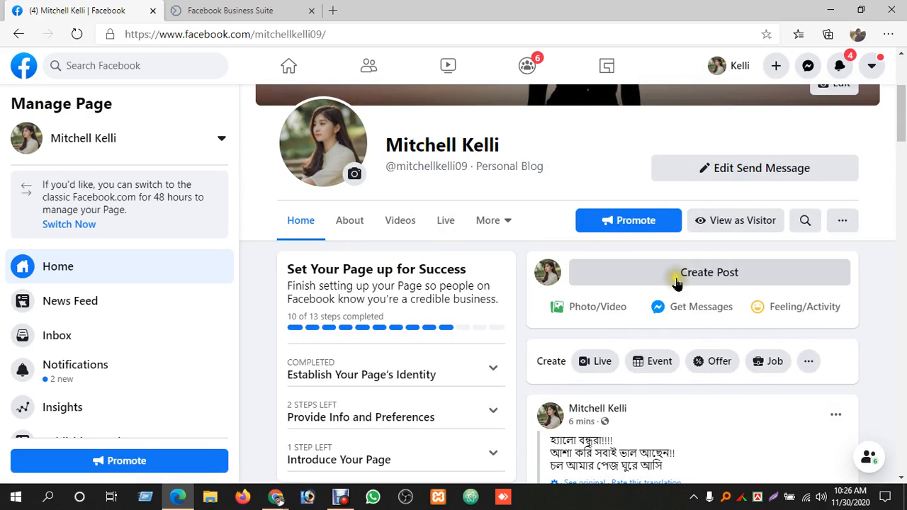
Open the managed Page's Ad Center and look over its All Ads and Audiences options
{"action": "scroll", "coordinate": [41, 385], "scroll_direction": "down", "scroll_amount": 3}
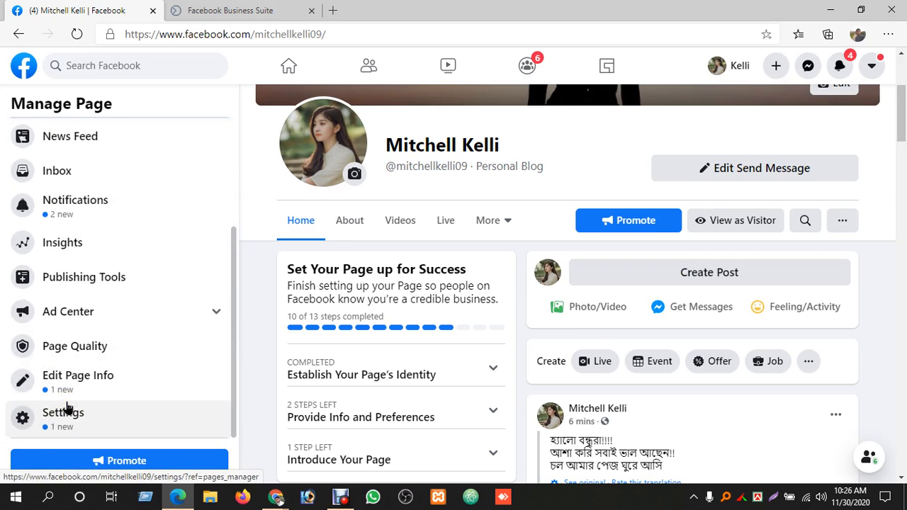
{"action": "left_click", "coordinate": [219, 317]}
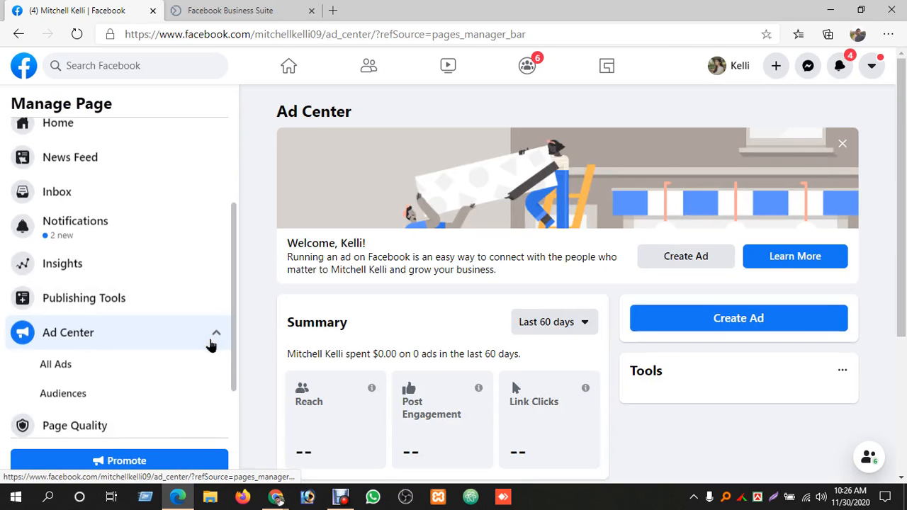
{"action": "scroll", "coordinate": [211, 345], "scroll_direction": "down", "scroll_amount": 1}
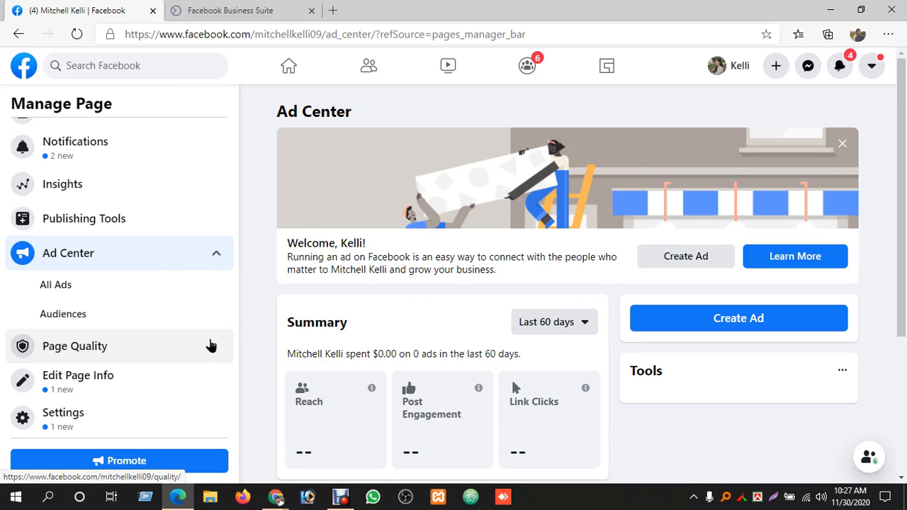
Switch to the Business Suite home, check the Google Meet call in Chrome, and return to Business Suite in Edge
{"action": "left_click", "coordinate": [199, 10]}
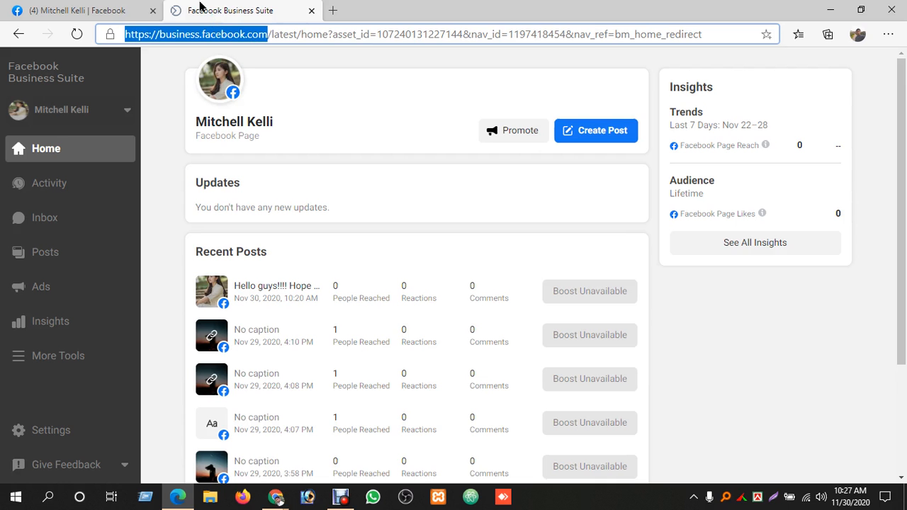
{"action": "left_click", "coordinate": [276, 496]}
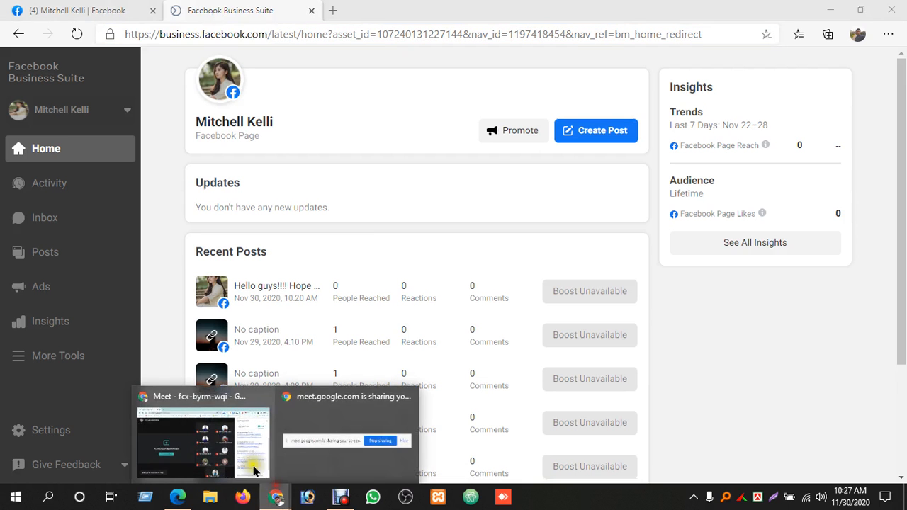
{"action": "left_click", "coordinate": [229, 454]}
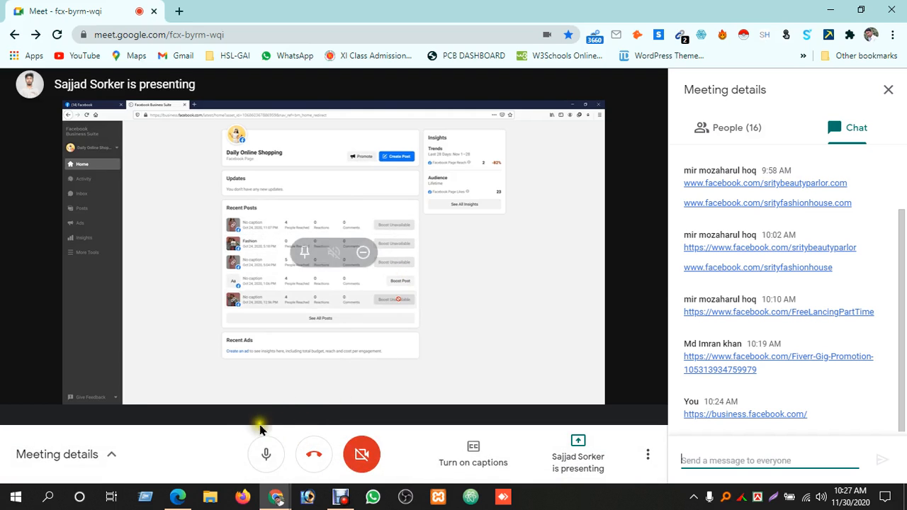
{"action": "left_click", "coordinate": [178, 497]}
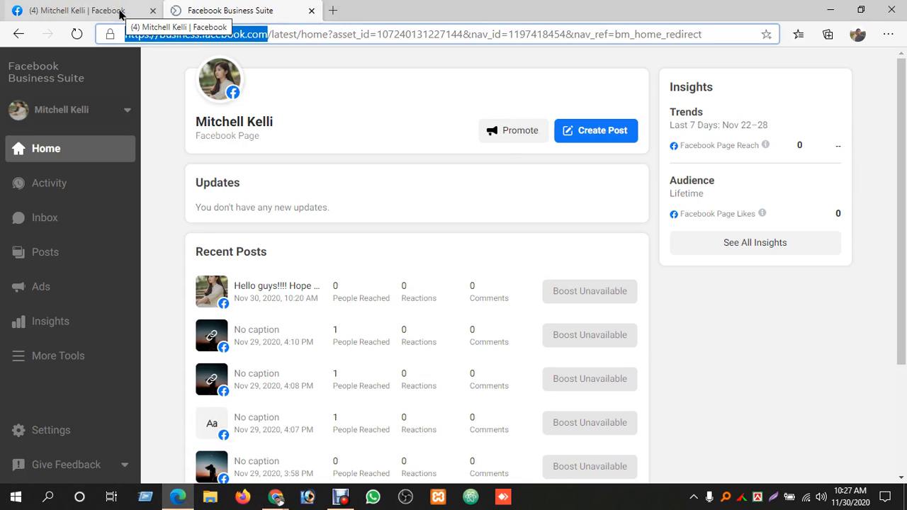
Open all the Page's published posts in Business Suite and look through their reach, engagement, reactions, comments and shares
{"action": "scroll", "coordinate": [735, 340], "scroll_direction": "down", "scroll_amount": 3}
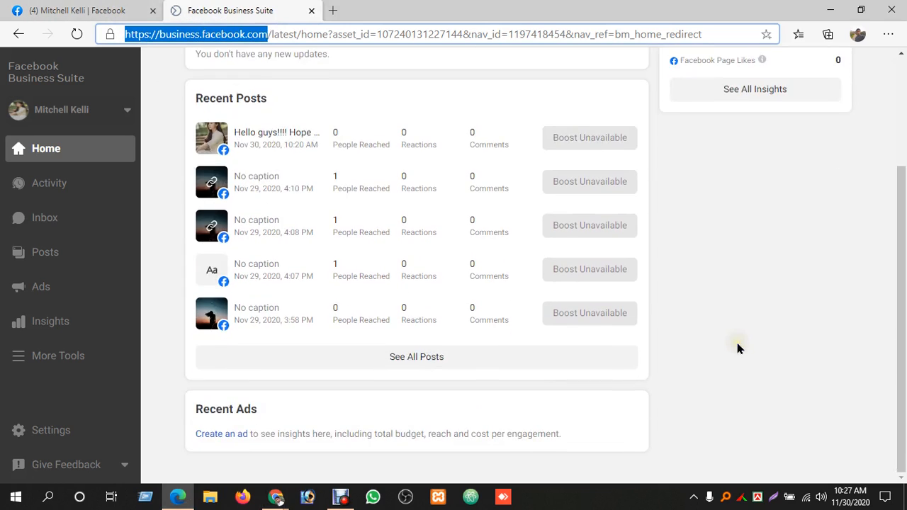
{"action": "left_click", "coordinate": [425, 358]}
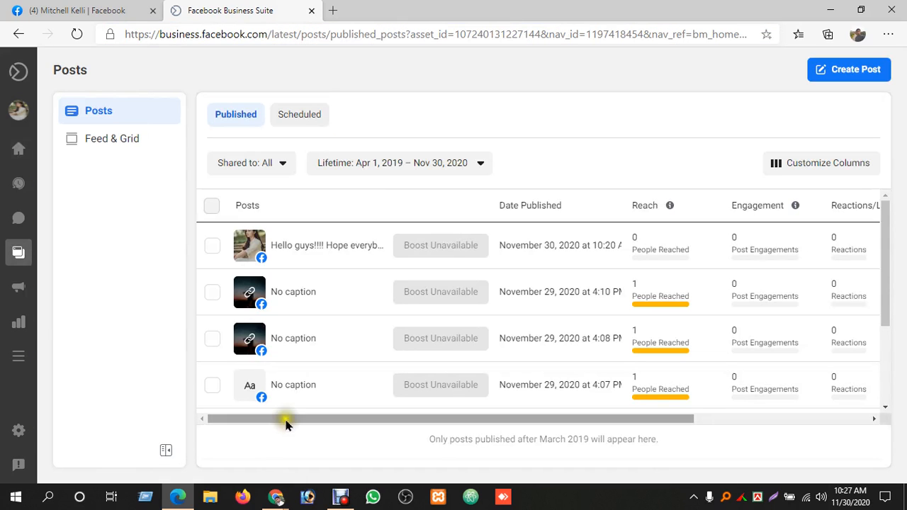
{"action": "scroll", "coordinate": [682, 401], "scroll_direction": "down", "scroll_amount": 2}
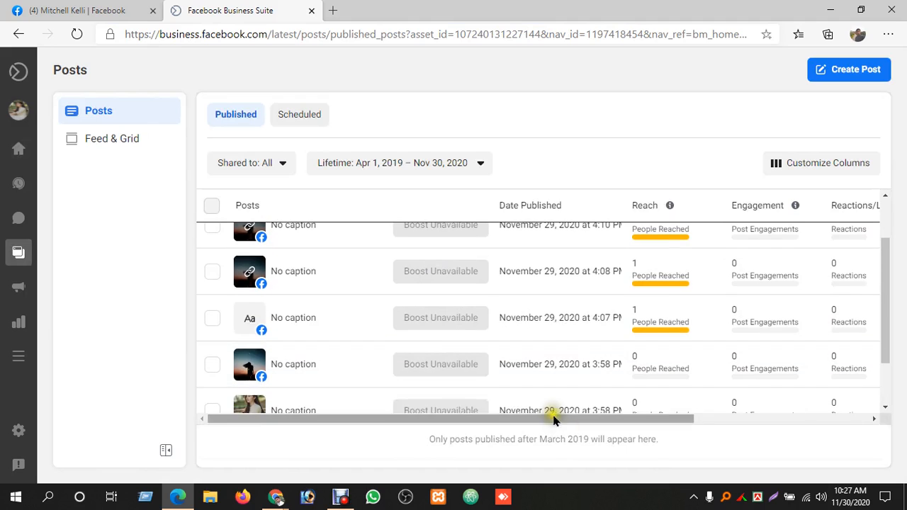
{"action": "scroll", "coordinate": [552, 418], "scroll_direction": "down", "scroll_amount": 2}
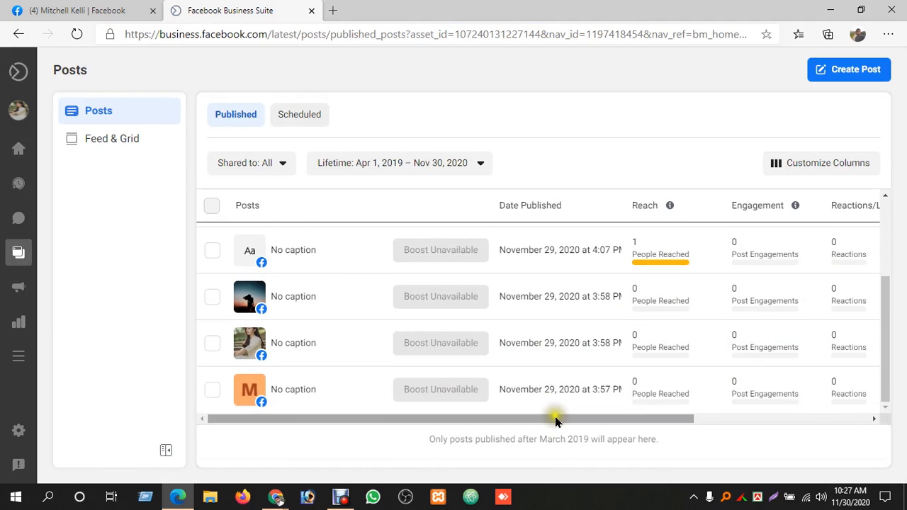
{"action": "left_click", "coordinate": [557, 420]}
{"action": "left_click_drag", "start_coordinate": [557, 419], "coordinate": [758, 418]}
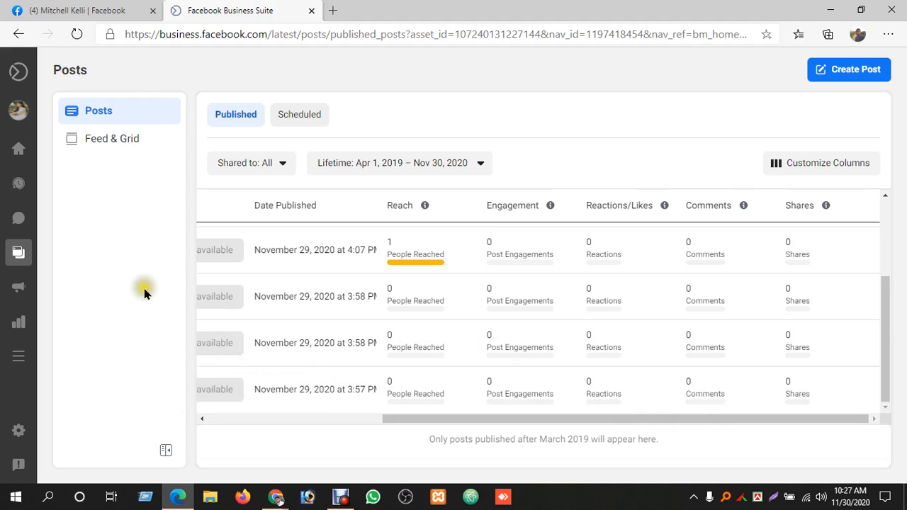
Return to the Page's Ad Center, dismiss the welcome banner, and try to create an ad
{"action": "left_click", "coordinate": [88, 10]}
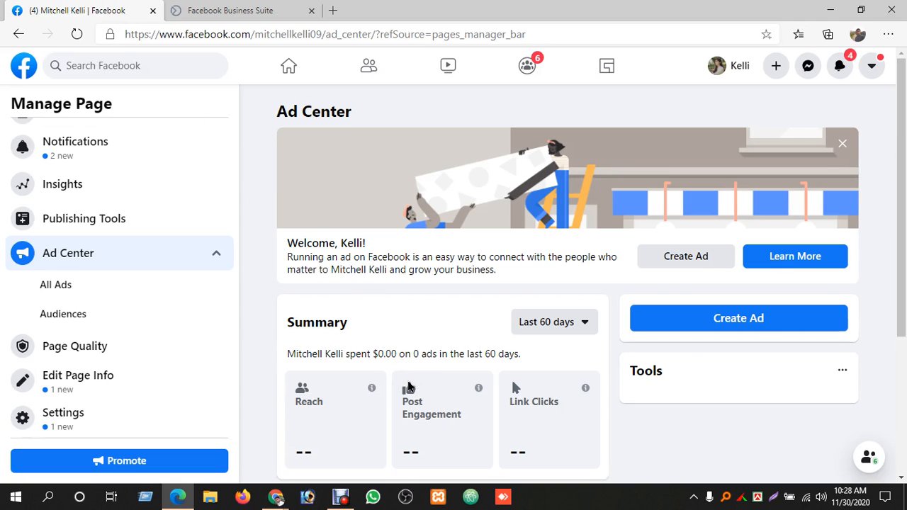
{"action": "left_click", "coordinate": [843, 146]}
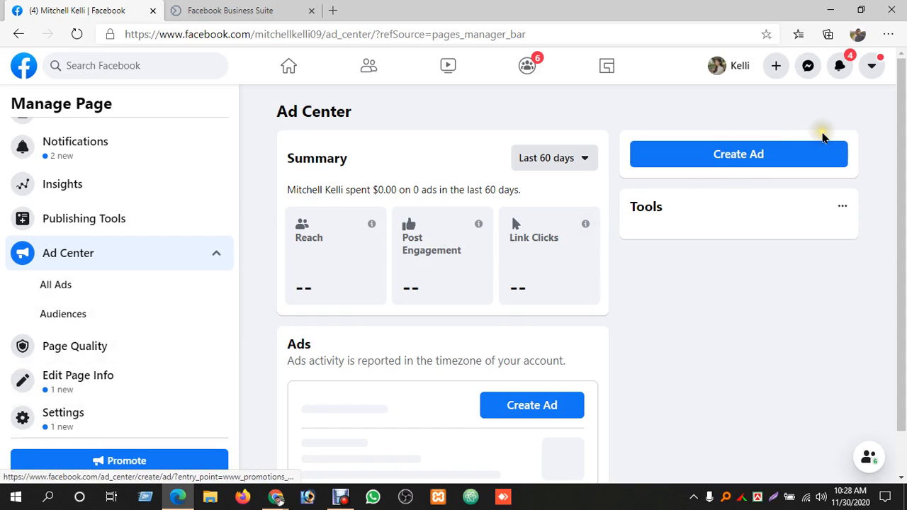
{"action": "left_click", "coordinate": [730, 157]}
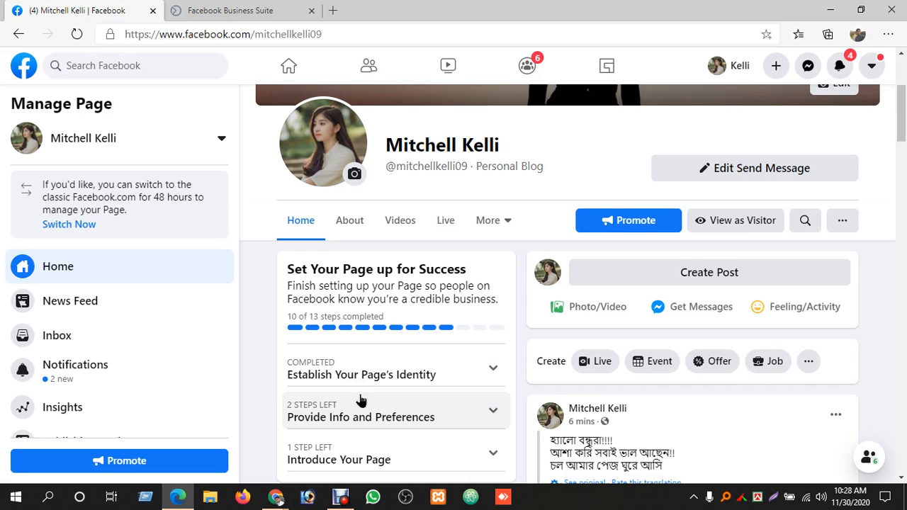
{"action": "scroll", "coordinate": [360, 401], "scroll_direction": "down", "scroll_amount": 4}
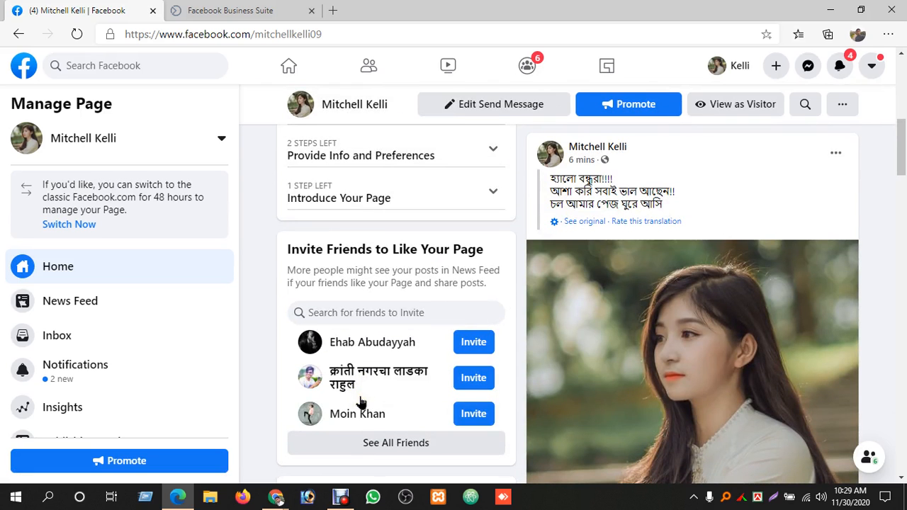
Check the Google Meet call in Chrome, then switch to the Ads Manager campaigns in Edge
{"action": "left_click", "coordinate": [340, 496]}
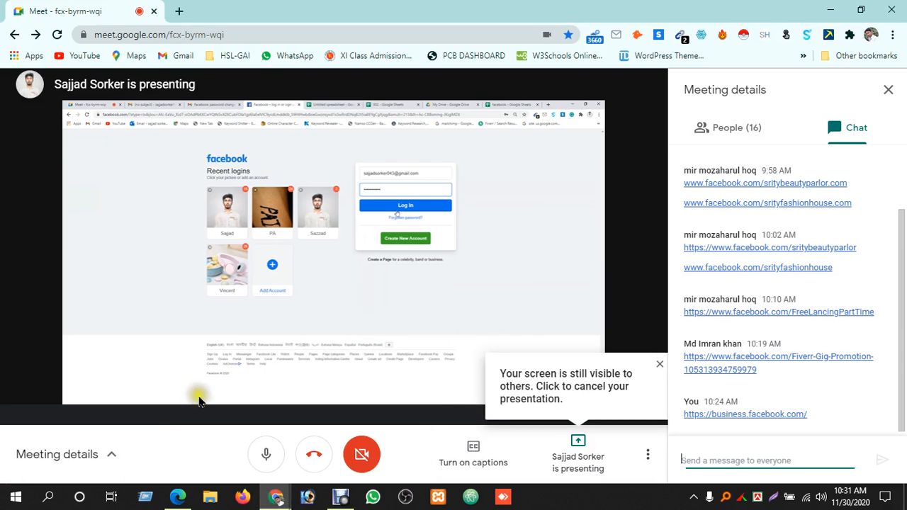
{"action": "left_click", "coordinate": [178, 496]}
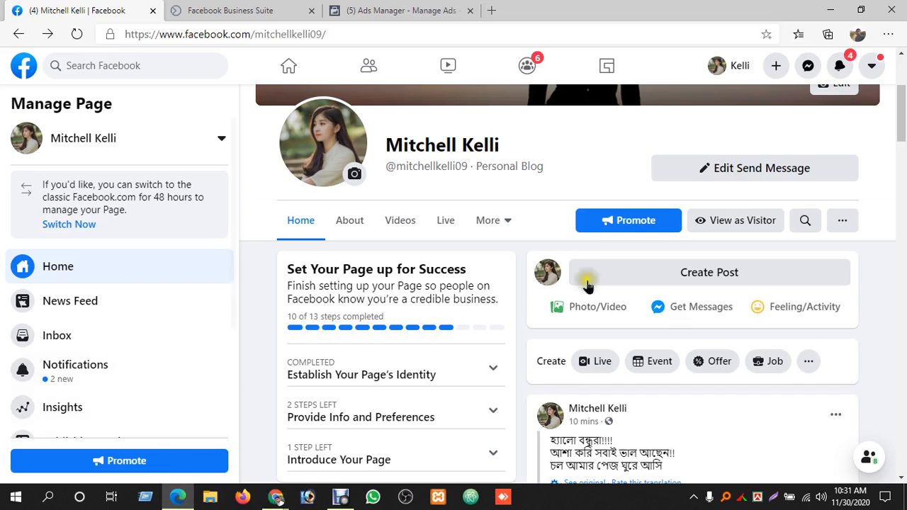
{"action": "left_click", "coordinate": [395, 9]}
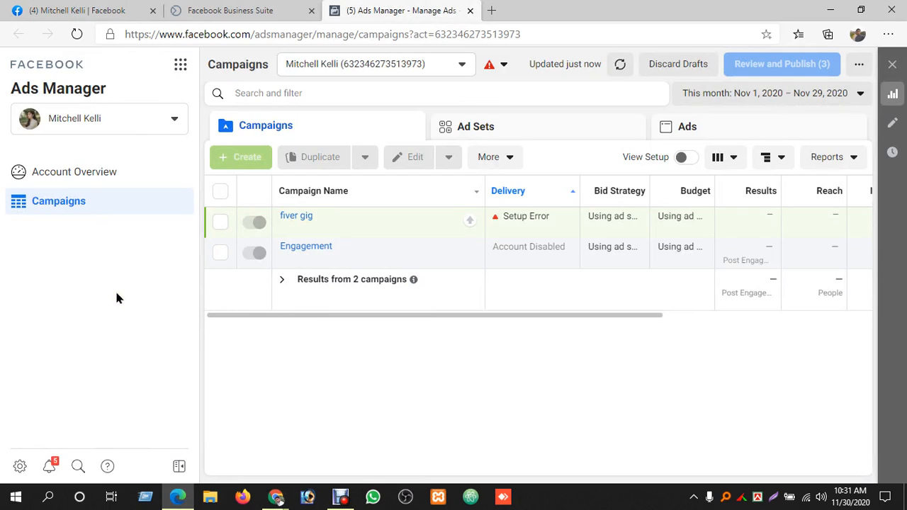
Check why campaign creation is unavailable in Ads Manager and open the ad account's Account Quality details
{"action": "mouse_move", "coordinate": [245, 158]}
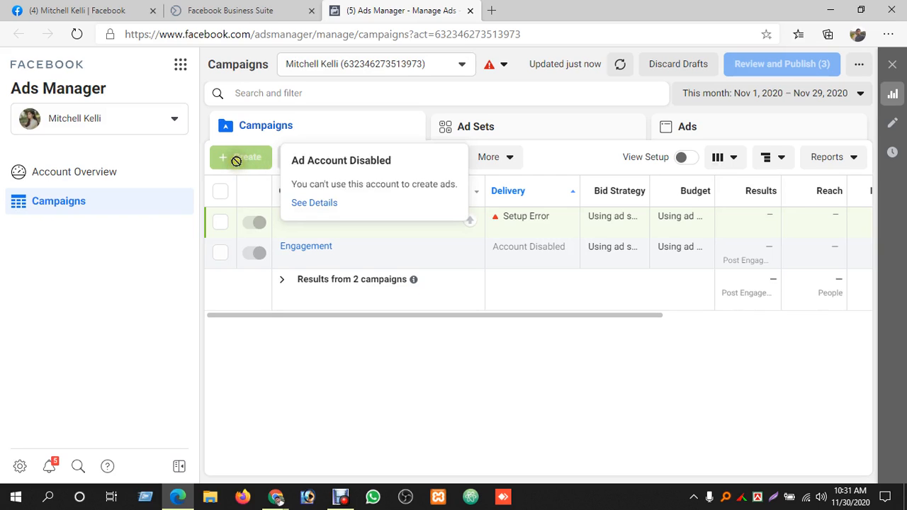
{"action": "left_click", "coordinate": [314, 207]}
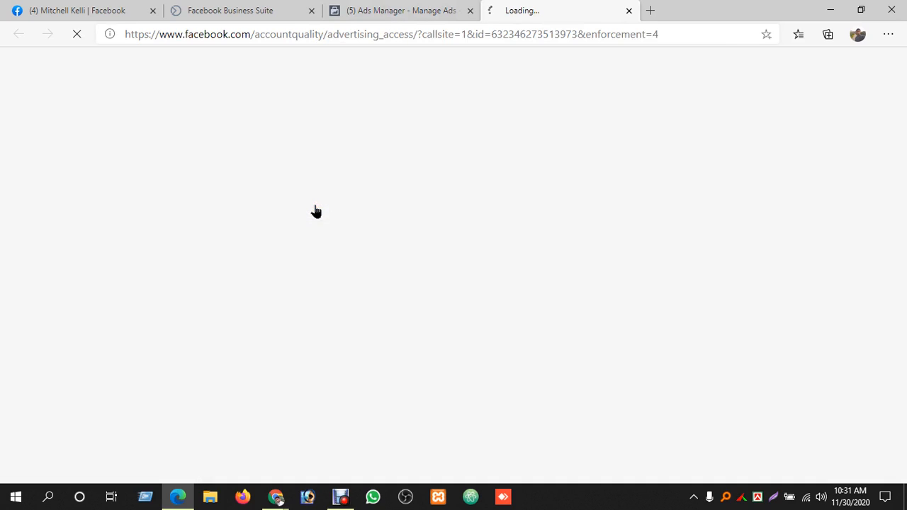
{"action": "left_click", "coordinate": [443, 113]}
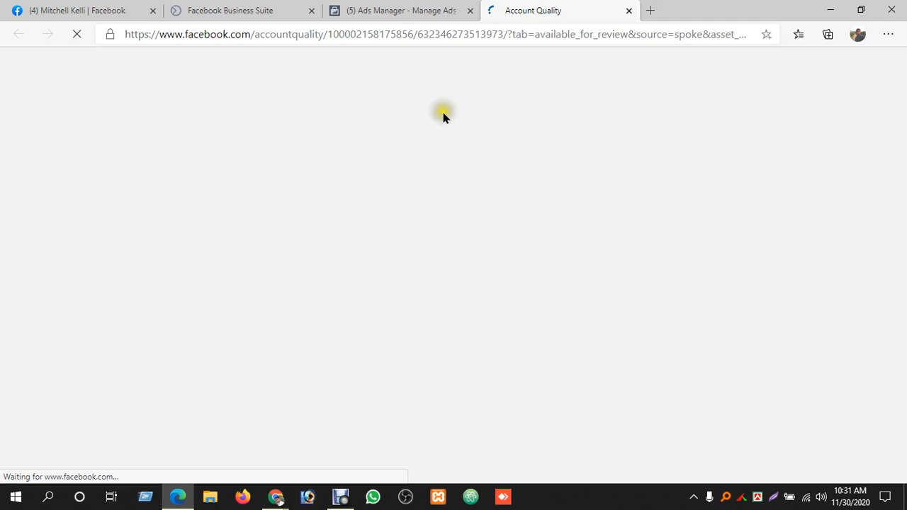
Return to the Ads Manager campaigns and select the listed ad account from the account choices
{"action": "left_click", "coordinate": [410, 10]}
{"action": "left_click", "coordinate": [465, 65]}
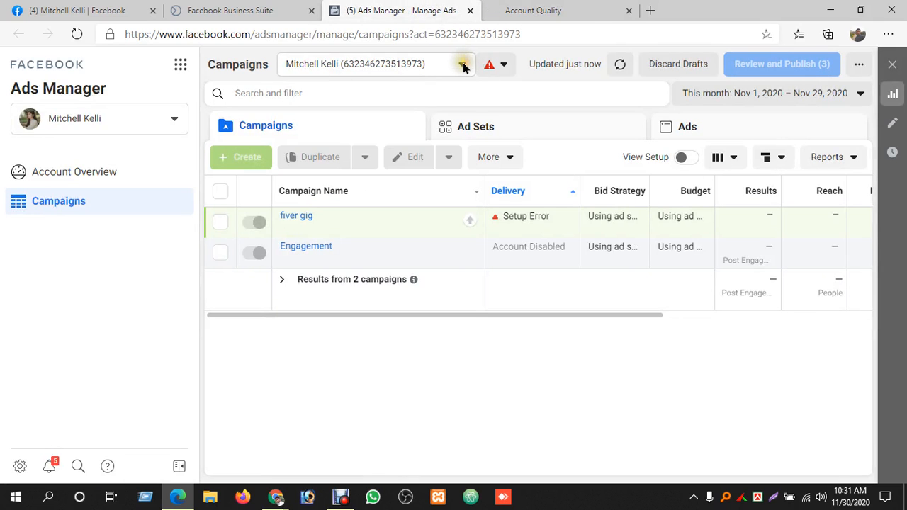
{"action": "left_click", "coordinate": [464, 65]}
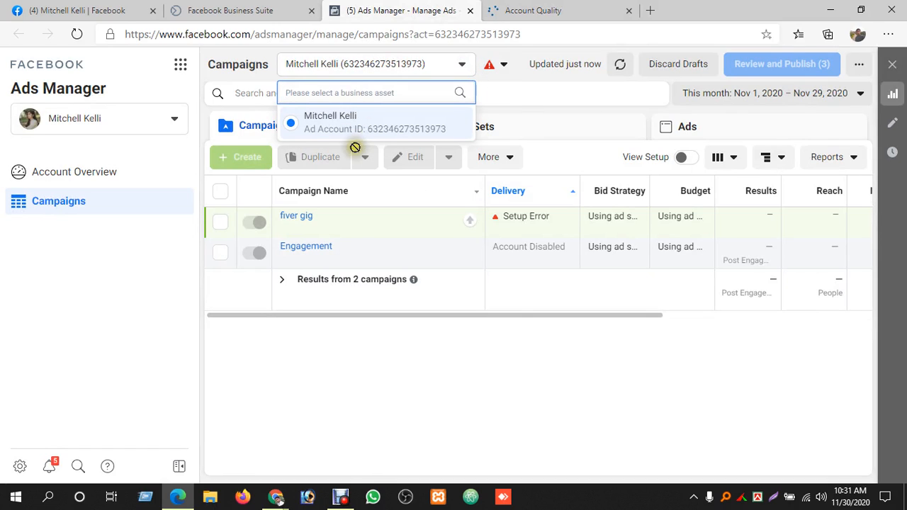
{"action": "left_click", "coordinate": [371, 126]}
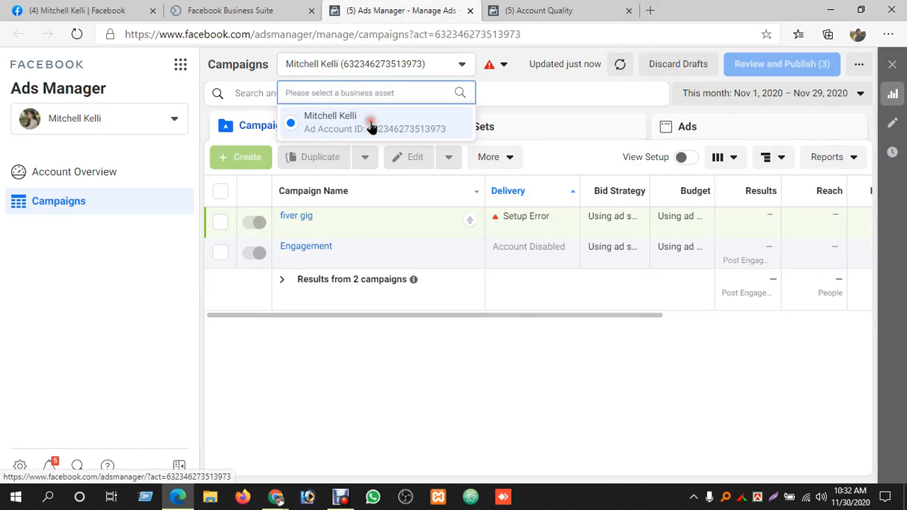
Check the accounts available in Ads Manager, then open the restricted personal ad account from Account Quality in Ads Manager
{"action": "left_click", "coordinate": [170, 116]}
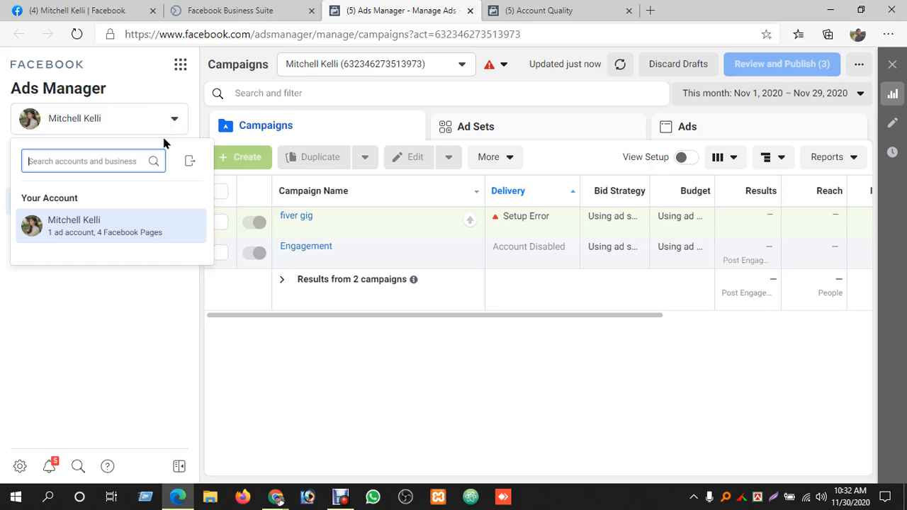
{"action": "left_click", "coordinate": [303, 126]}
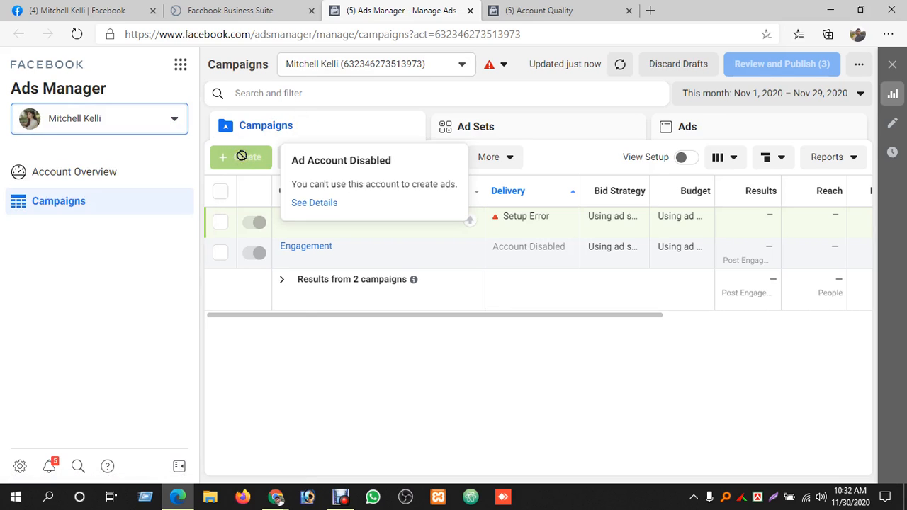
{"action": "left_click", "coordinate": [567, 11]}
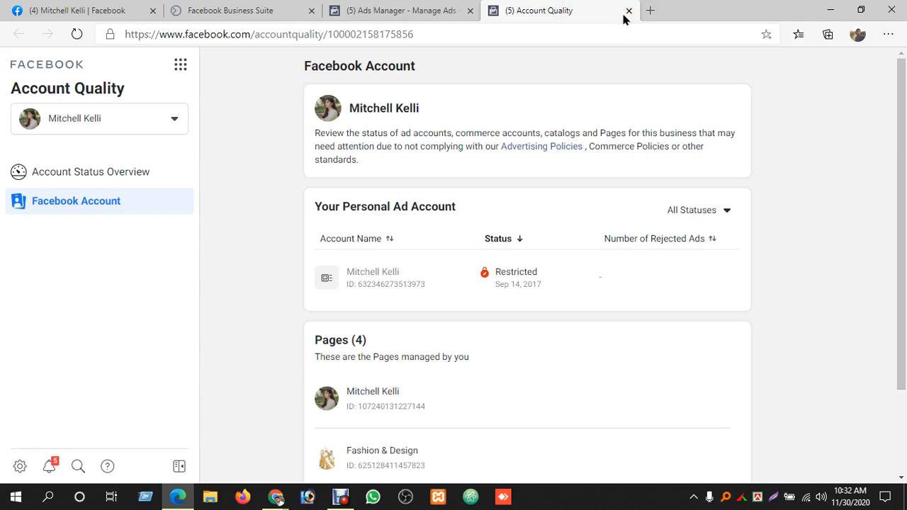
{"action": "mouse_move", "coordinate": [516, 272]}
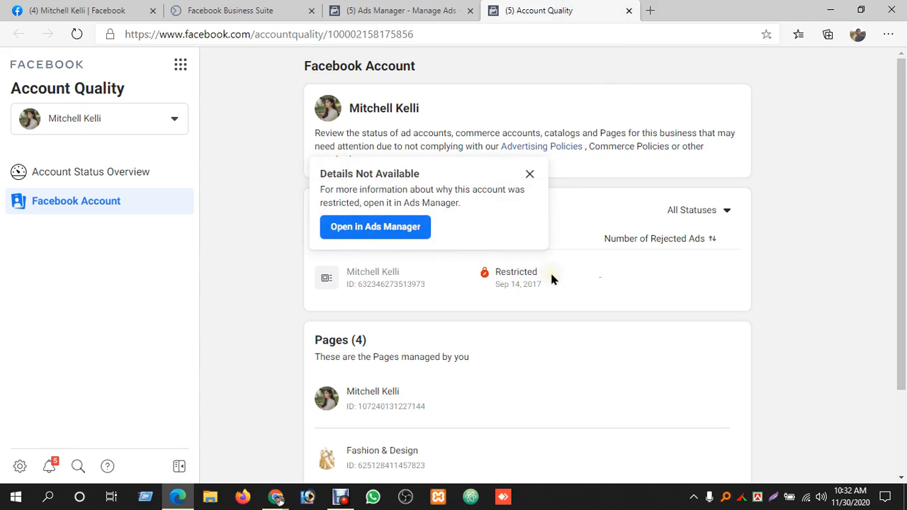
{"action": "left_click", "coordinate": [399, 228]}
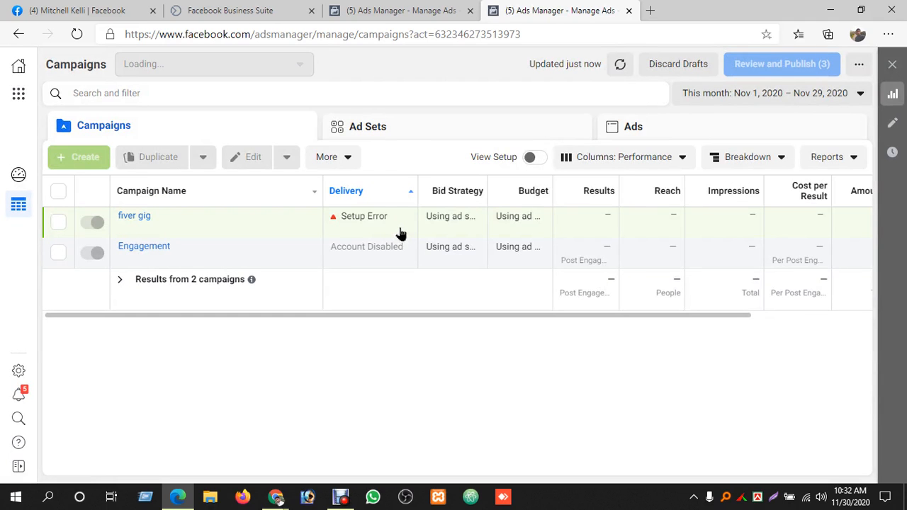
Open the "fiver gig" campaign for editing to inspect its settings and error, then close the editor
{"action": "mouse_move", "coordinate": [399, 228]}
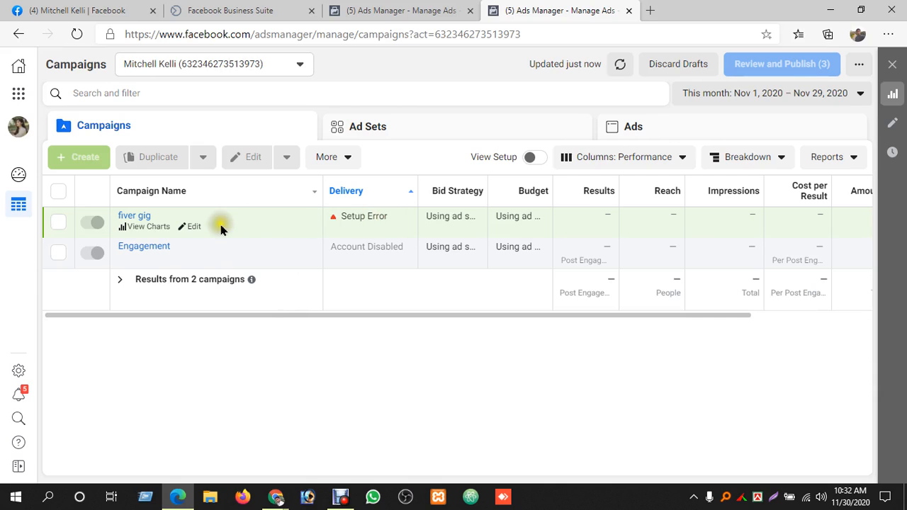
{"action": "left_click", "coordinate": [193, 226]}
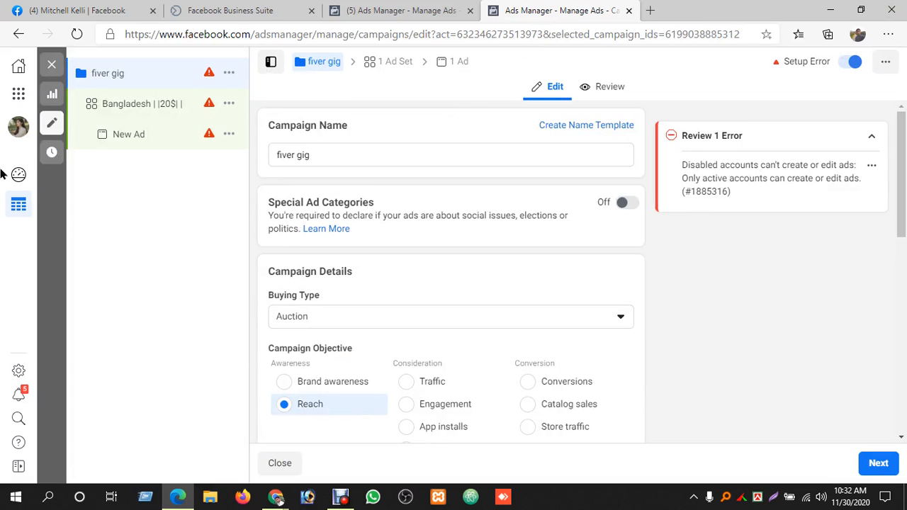
{"action": "left_click", "coordinate": [52, 63]}
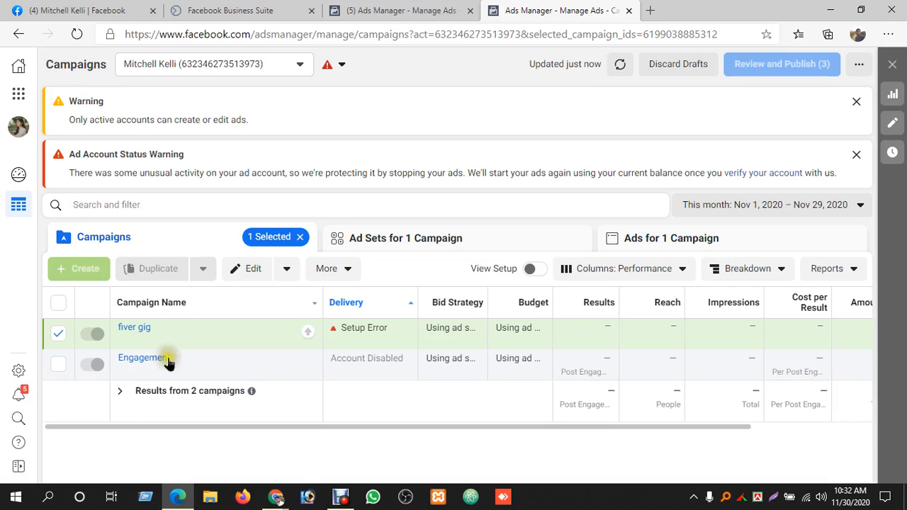
Discard all unpublished drafts in the ad account and dismiss the warning banners above the campaigns
{"action": "mouse_move", "coordinate": [90, 275]}
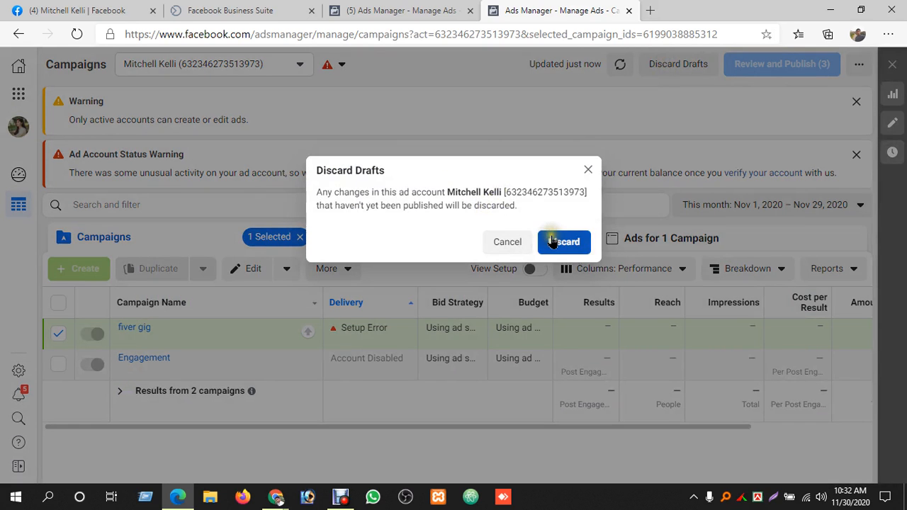
{"action": "left_click", "coordinate": [552, 242]}
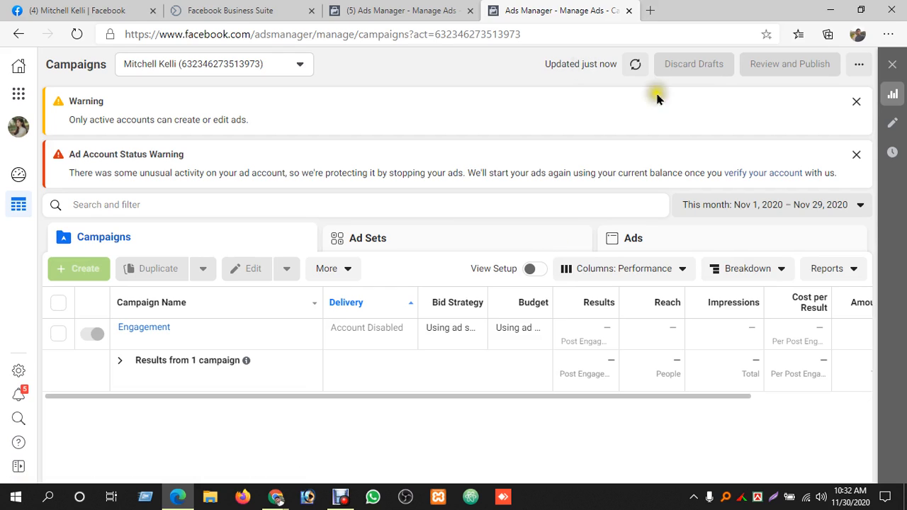
{"action": "left_click", "coordinate": [856, 101]}
{"action": "left_click", "coordinate": [856, 93]}
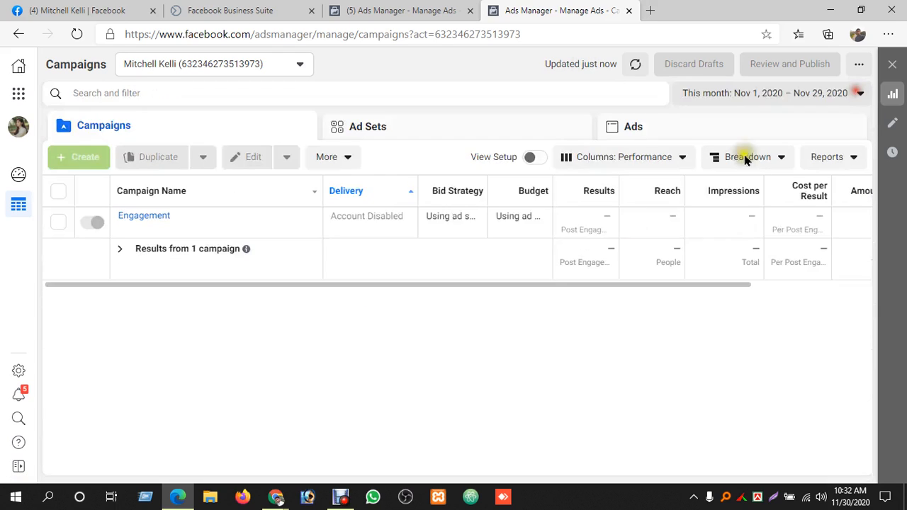
Switch to the AnyDesk remote session, show its Facebook Business Suite, and view the list of managed Pages
{"action": "left_click", "coordinate": [341, 496]}
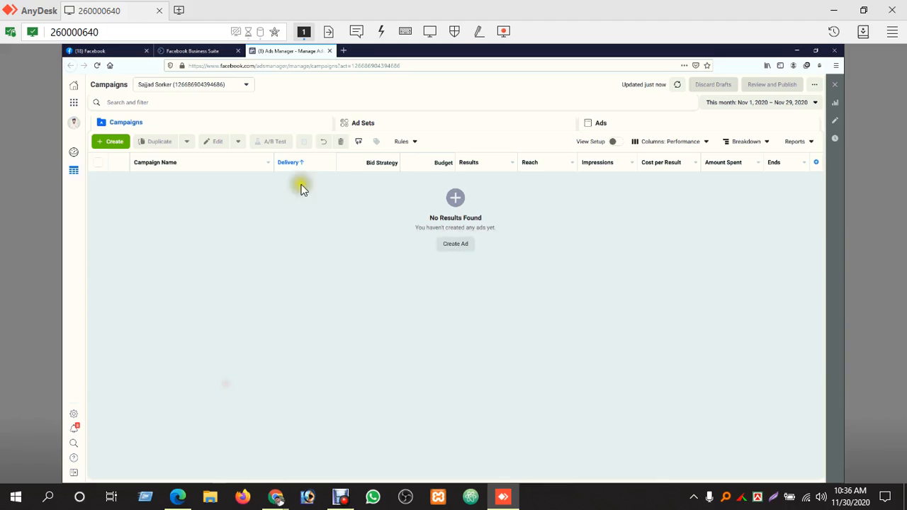
{"action": "left_click", "coordinate": [216, 51]}
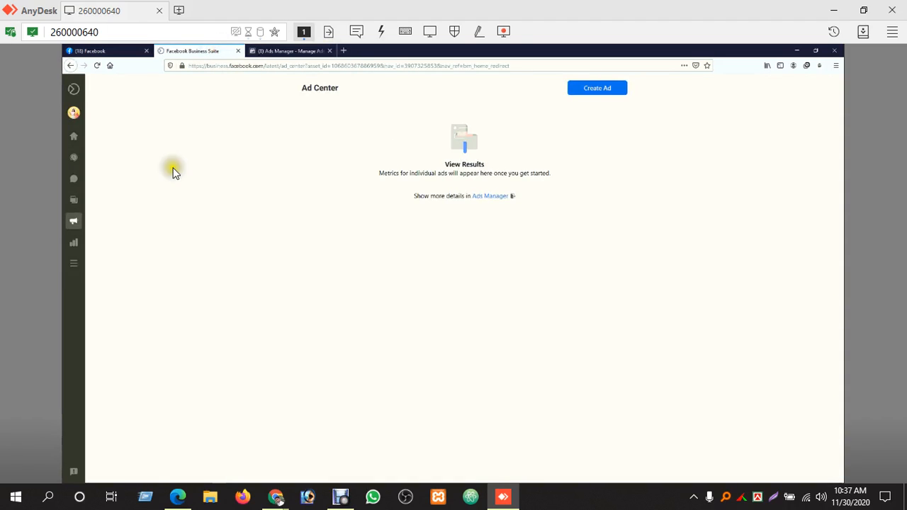
{"action": "left_click", "coordinate": [71, 113]}
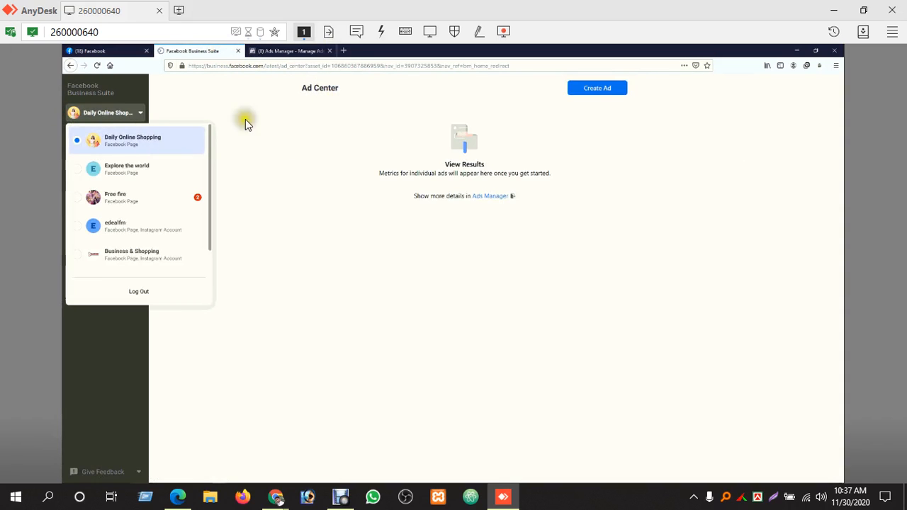
{"action": "left_click", "coordinate": [264, 116]}
Open the Daily Online Shopping Page's Home overview and review the other Pages available to switch to
{"action": "left_click", "coordinate": [75, 138]}
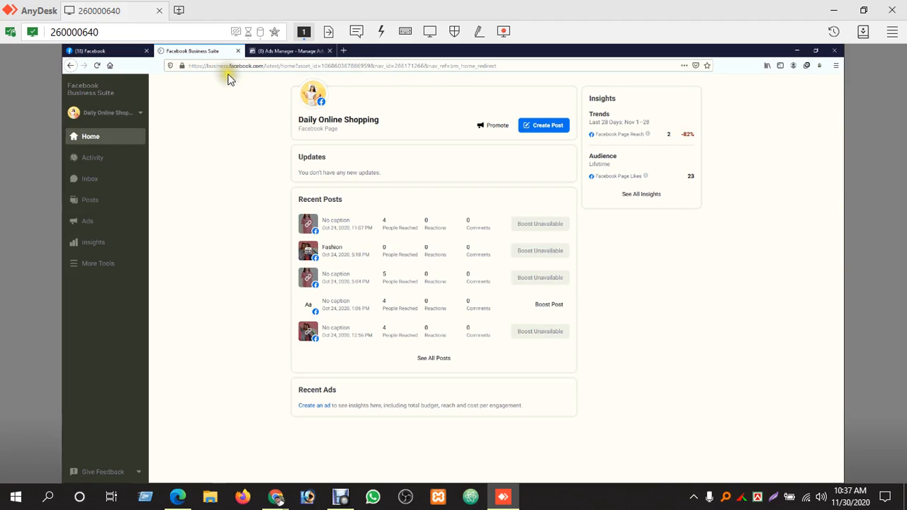
{"action": "left_click", "coordinate": [142, 114]}
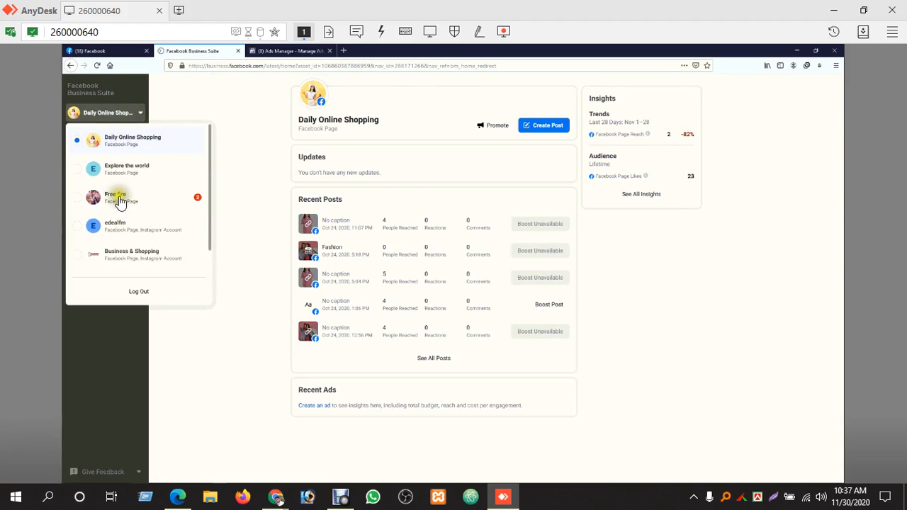
{"action": "left_click", "coordinate": [248, 147]}
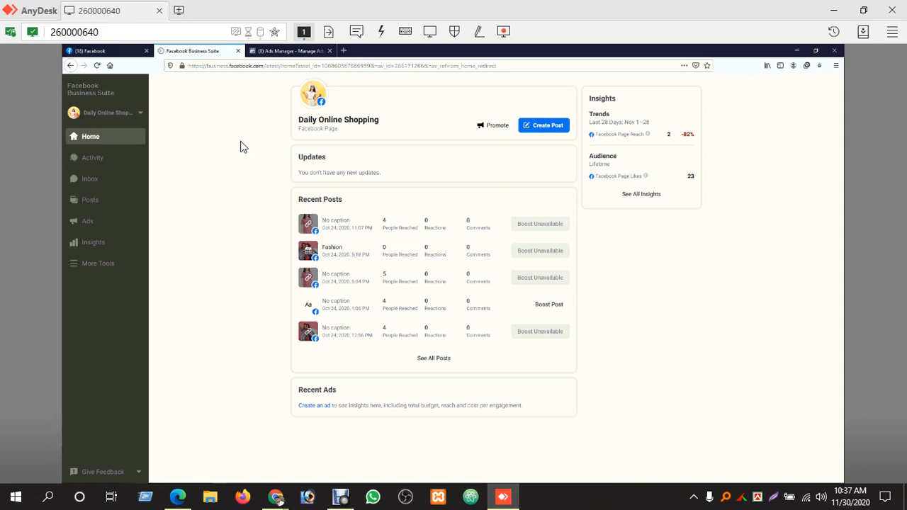
Follow the Page's Ad Center link to Ads Manager, then close the duplicate tab and keep the already loaded Ads Manager
{"action": "left_click", "coordinate": [106, 221]}
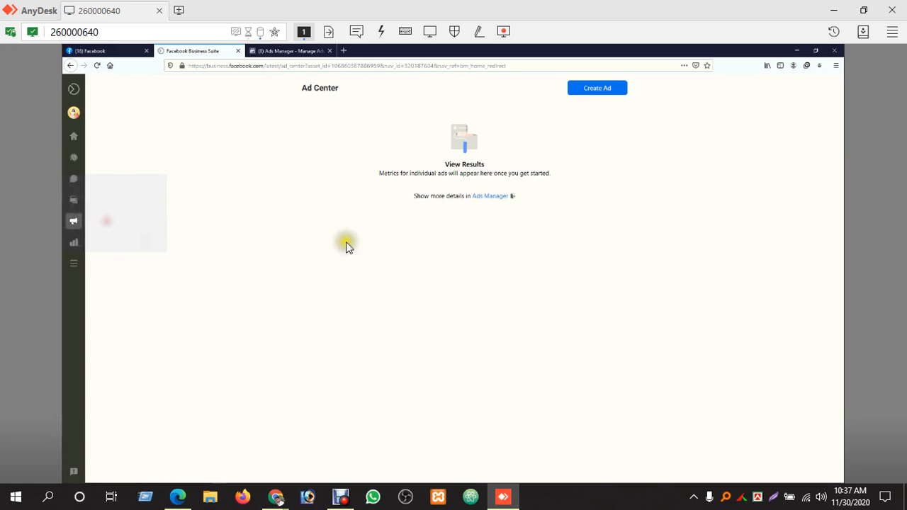
{"action": "left_click", "coordinate": [496, 199]}
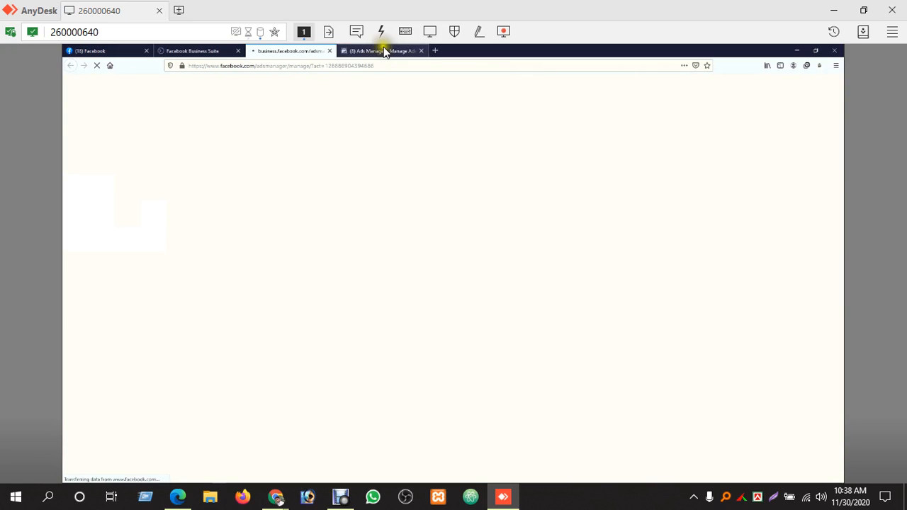
{"action": "left_click", "coordinate": [359, 55]}
{"action": "left_click", "coordinate": [331, 51]}
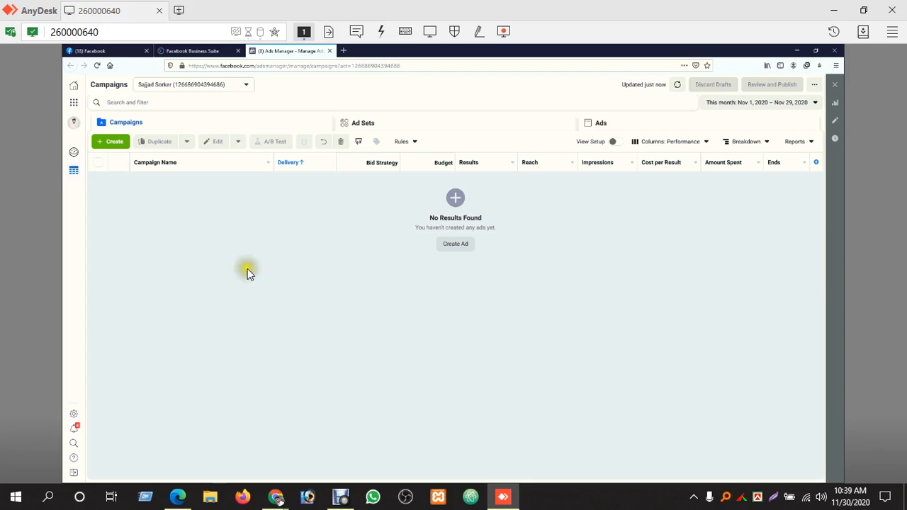
Start a new campaign to show the objective choices, then check the Google Meet call in Chrome and return to AnyDesk
{"action": "left_click", "coordinate": [99, 142]}
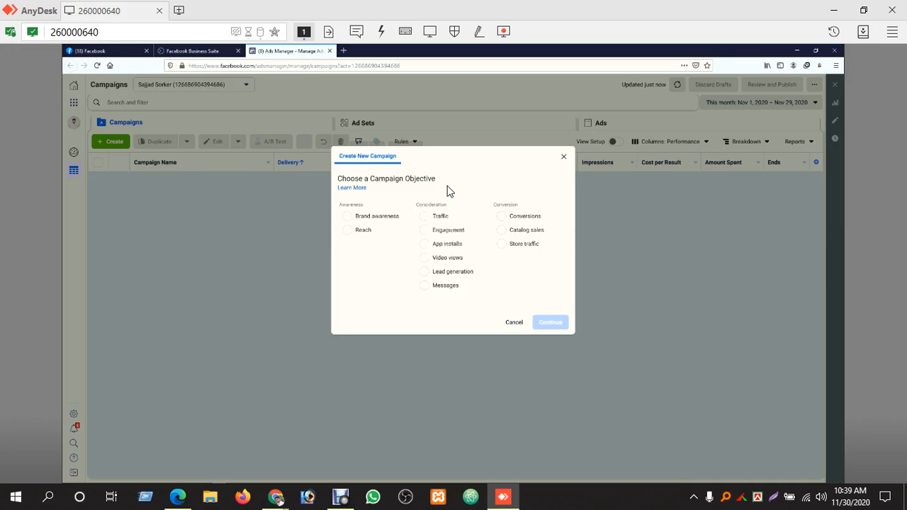
{"action": "mouse_move", "coordinate": [275, 506]}
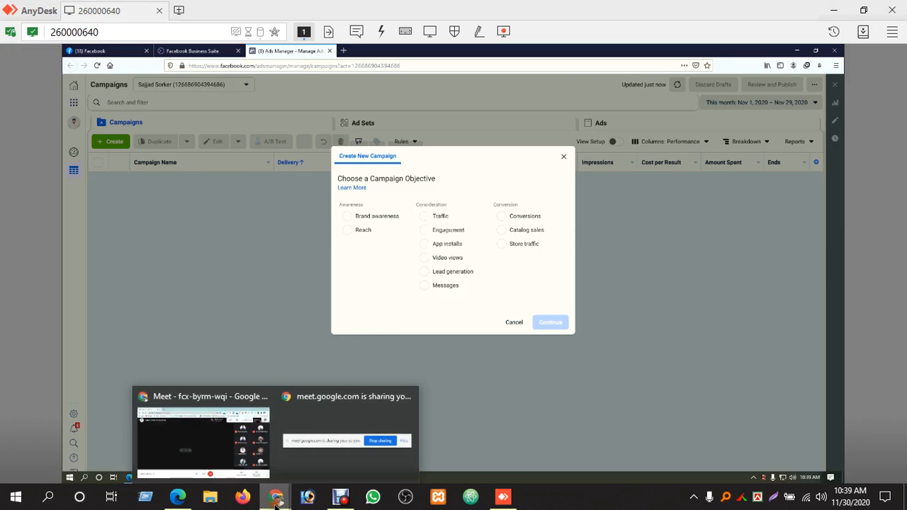
{"action": "left_click", "coordinate": [202, 436]}
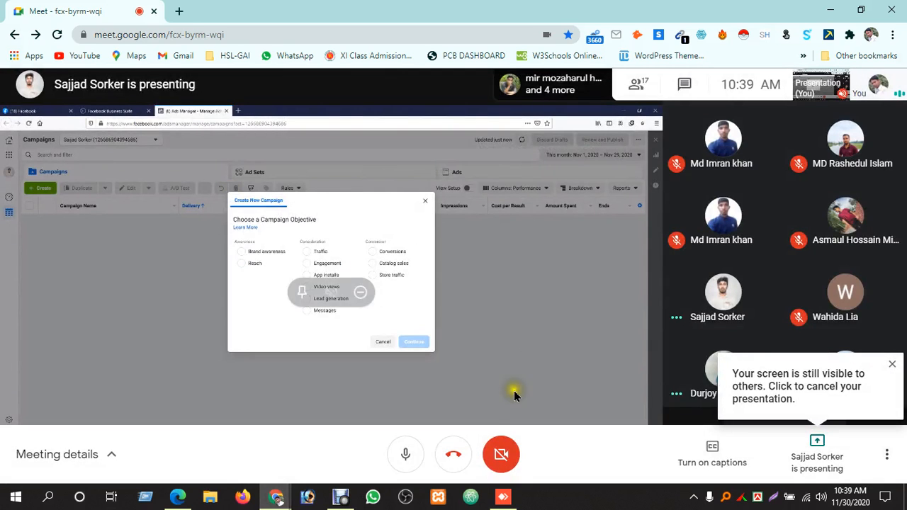
{"action": "left_click", "coordinate": [502, 498]}
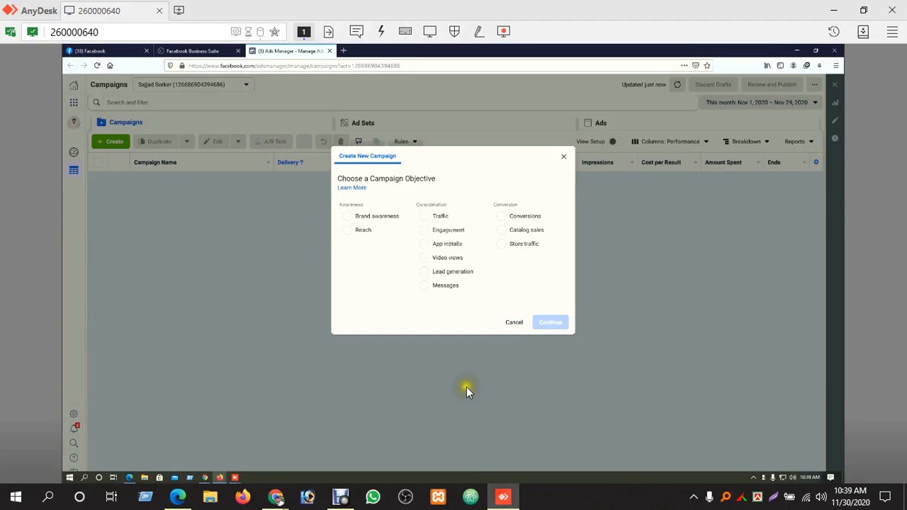
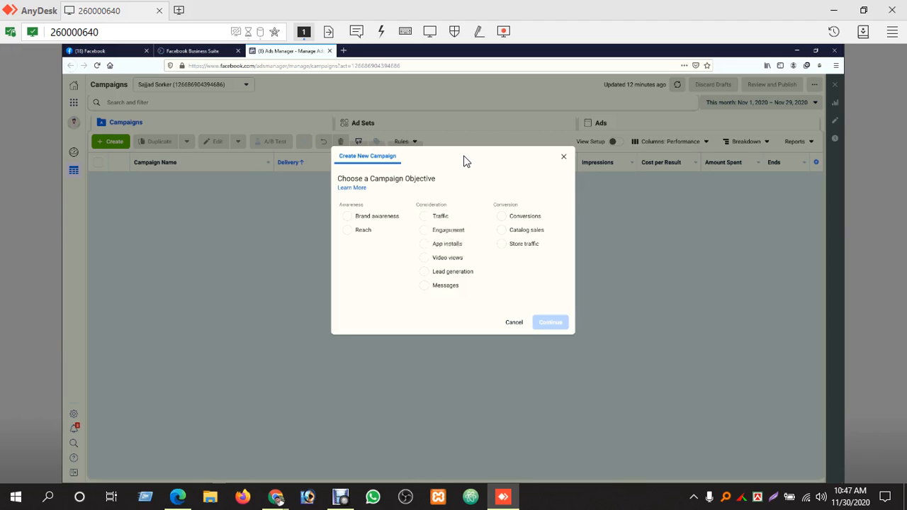
Preview the campaign objectives Engagement, Brand awareness, Reach, Video views and Traffic, reading each description
{"action": "left_click", "coordinate": [445, 230]}
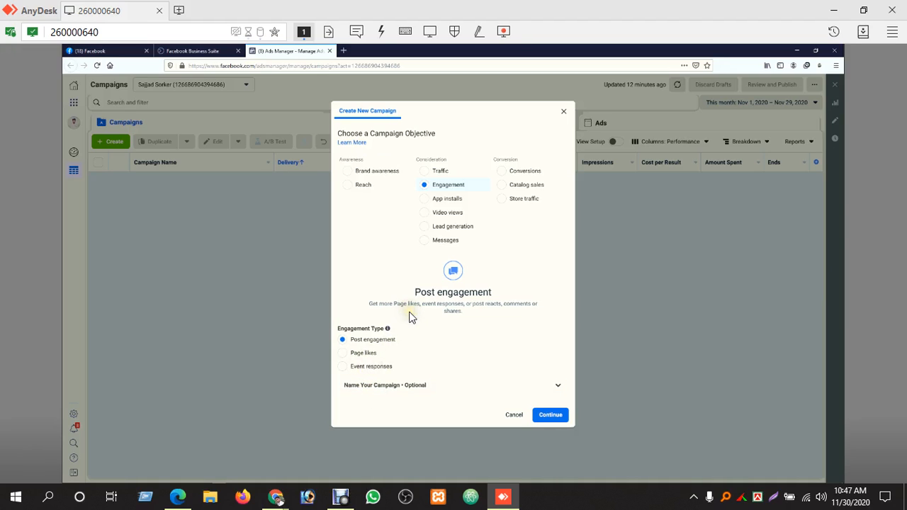
{"action": "left_click", "coordinate": [378, 173]}
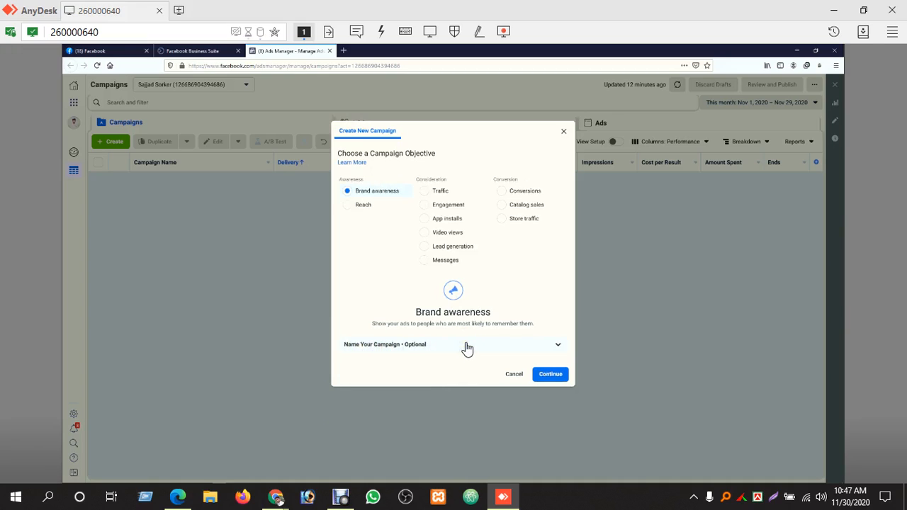
{"action": "left_click", "coordinate": [557, 345]}
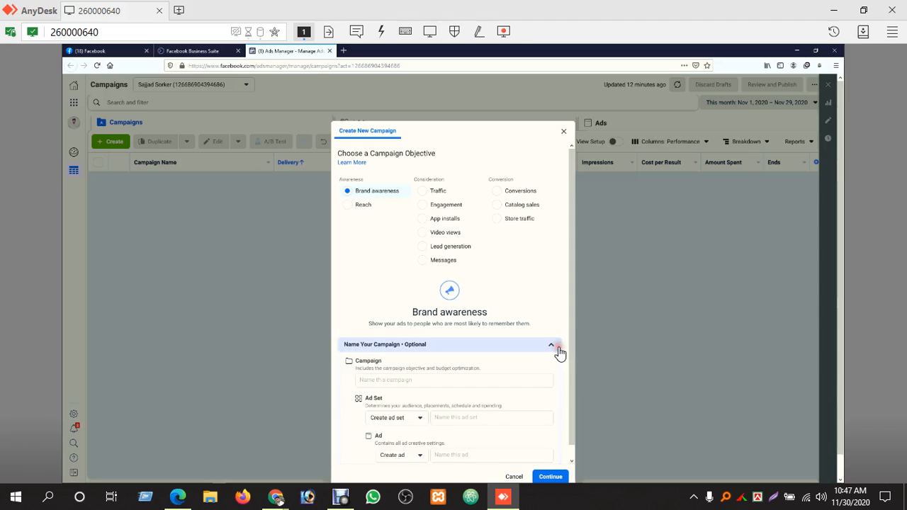
{"action": "scroll", "coordinate": [448, 418], "scroll_direction": "down", "scroll_amount": 1}
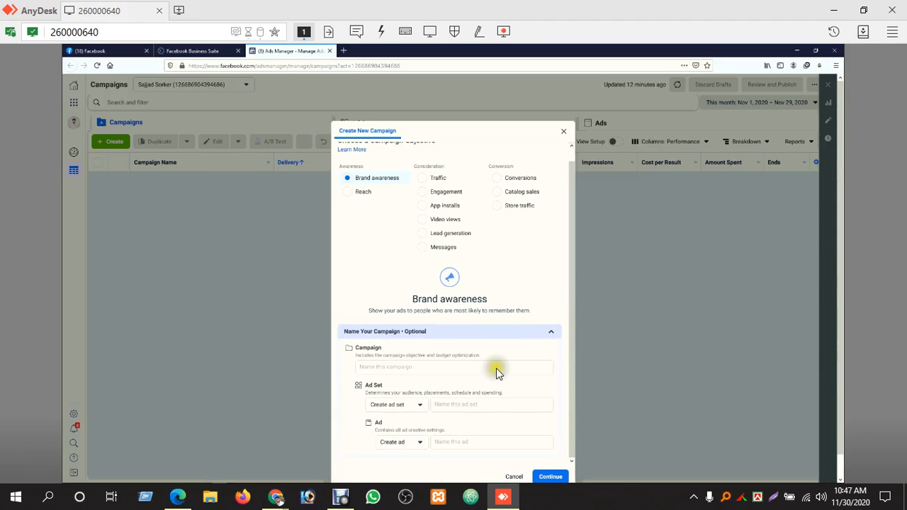
{"action": "left_click", "coordinate": [551, 334]}
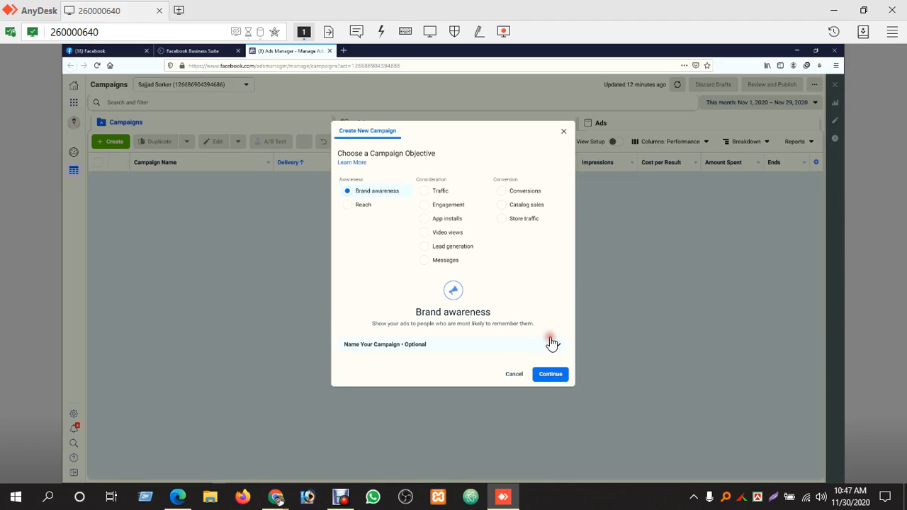
{"action": "left_click", "coordinate": [369, 205]}
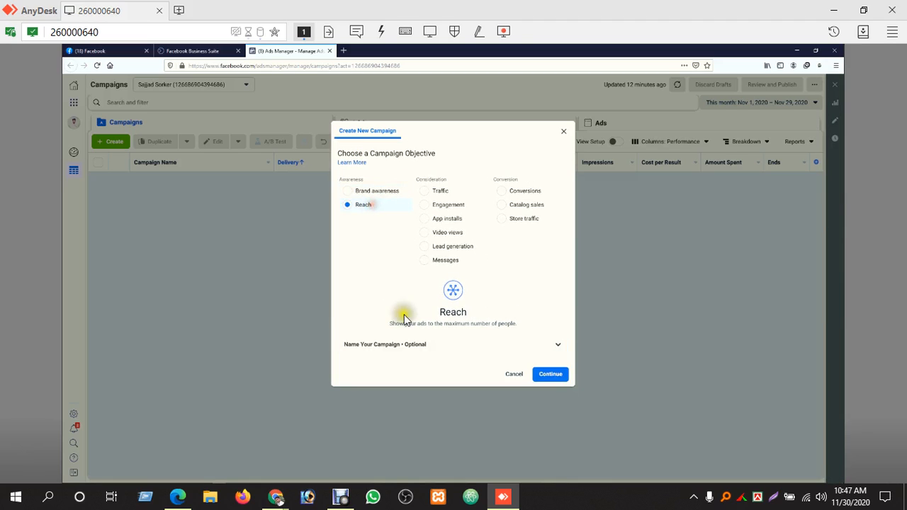
{"action": "left_click", "coordinate": [449, 234]}
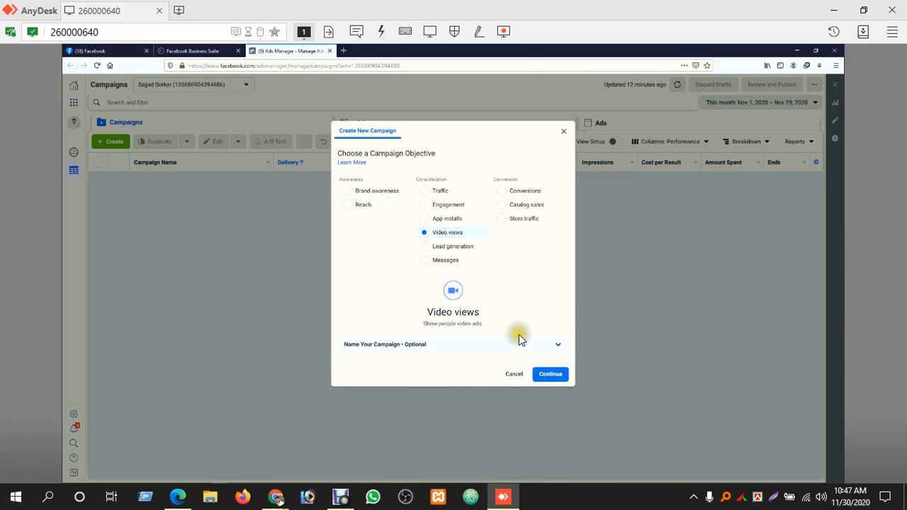
{"action": "left_click", "coordinate": [441, 190]}
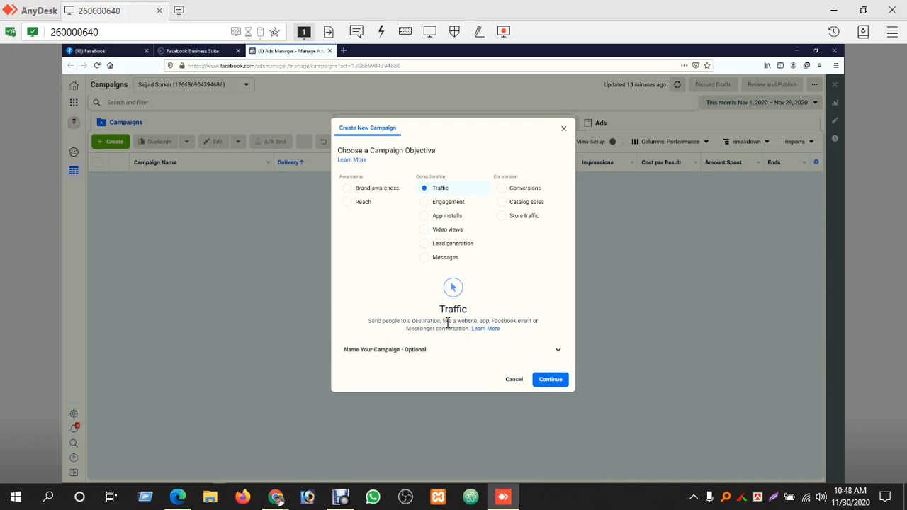
Preview the Video views, Lead generation and Messages objectives and highlight part of the Lead generation description
{"action": "key", "text": "ctrl+plus"}
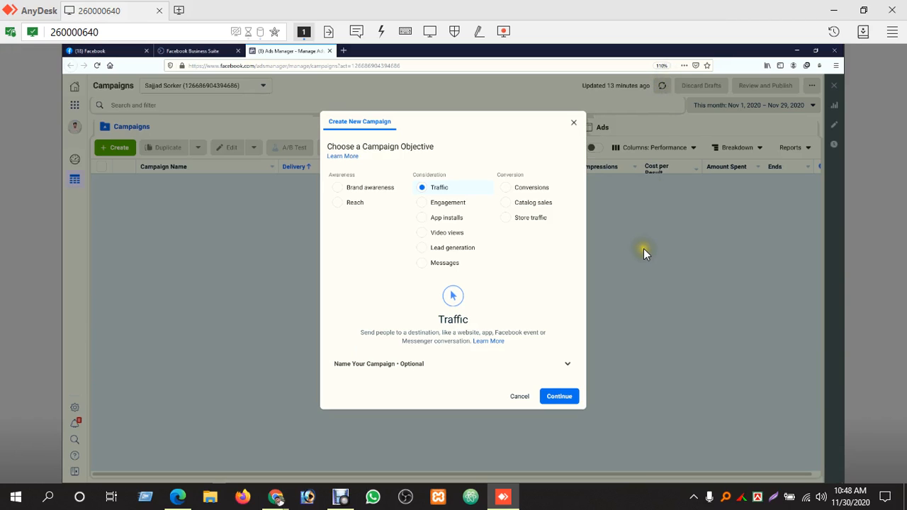
{"action": "key", "text": "ctrl+plus"}
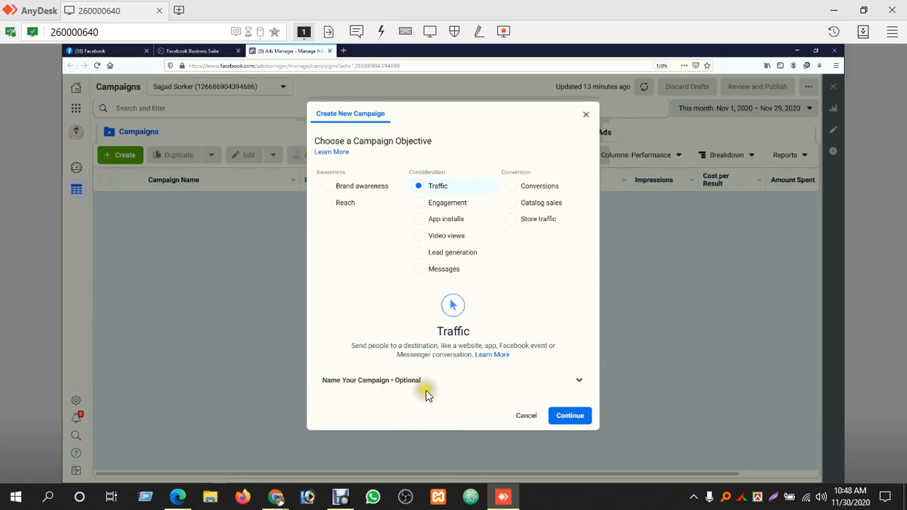
{"action": "left_click", "coordinate": [357, 371]}
{"action": "left_click", "coordinate": [446, 241]}
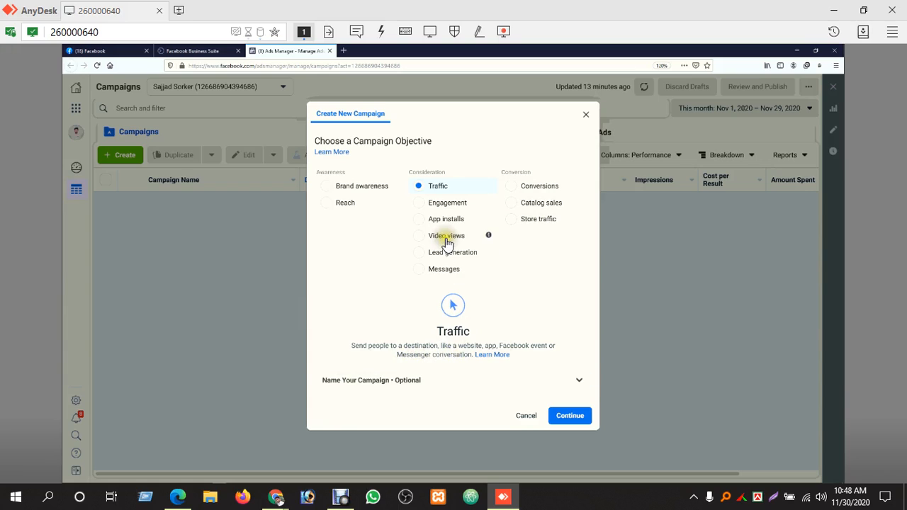
{"action": "left_click", "coordinate": [448, 256]}
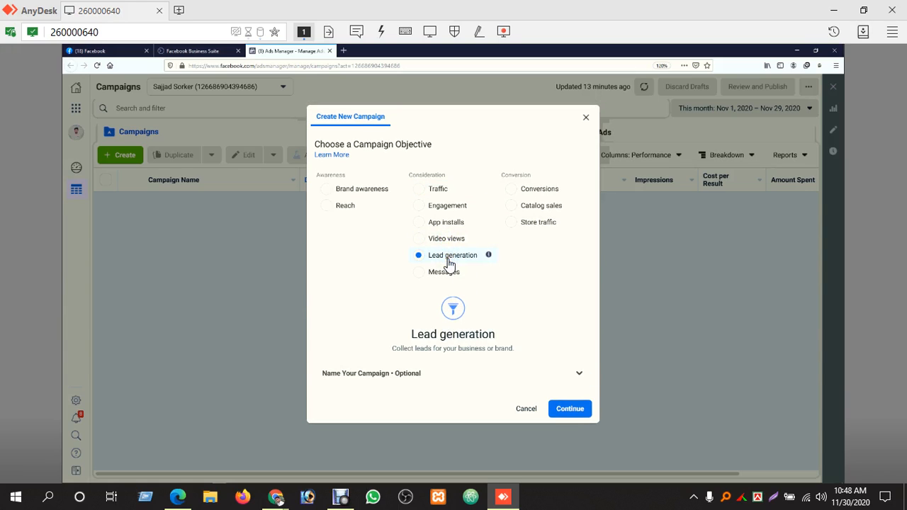
{"action": "left_click", "coordinate": [445, 272]}
{"action": "left_click", "coordinate": [451, 257]}
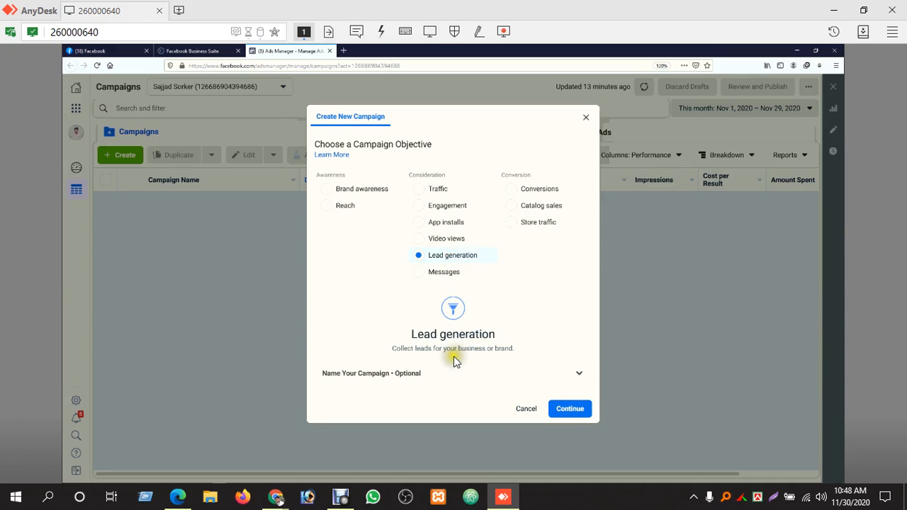
{"action": "left_click_drag", "start_coordinate": [436, 349], "coordinate": [509, 345]}
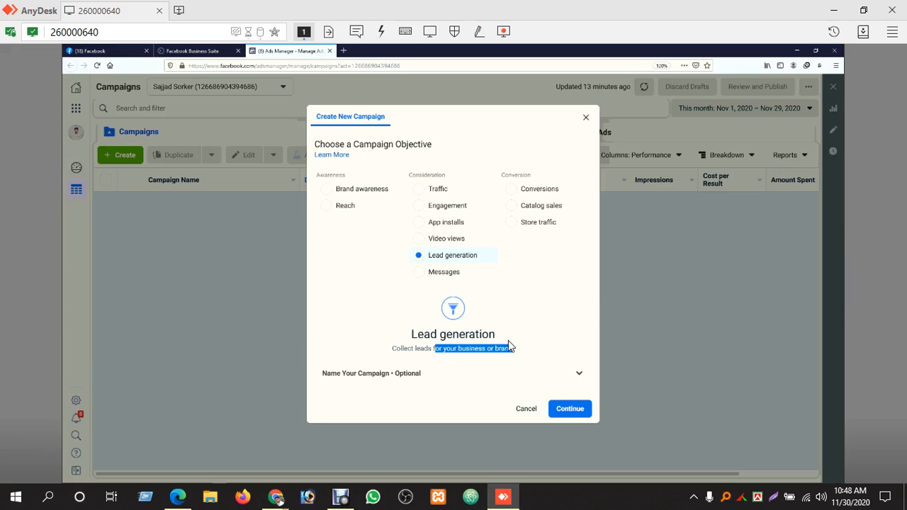
Choose Brand awareness as the campaign objective
{"action": "left_click", "coordinate": [383, 193]}
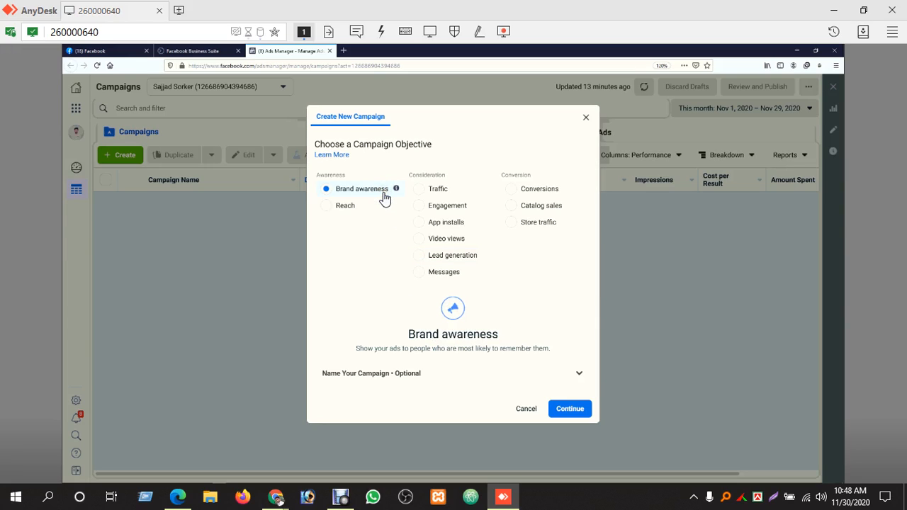
{"action": "left_click", "coordinate": [445, 207]}
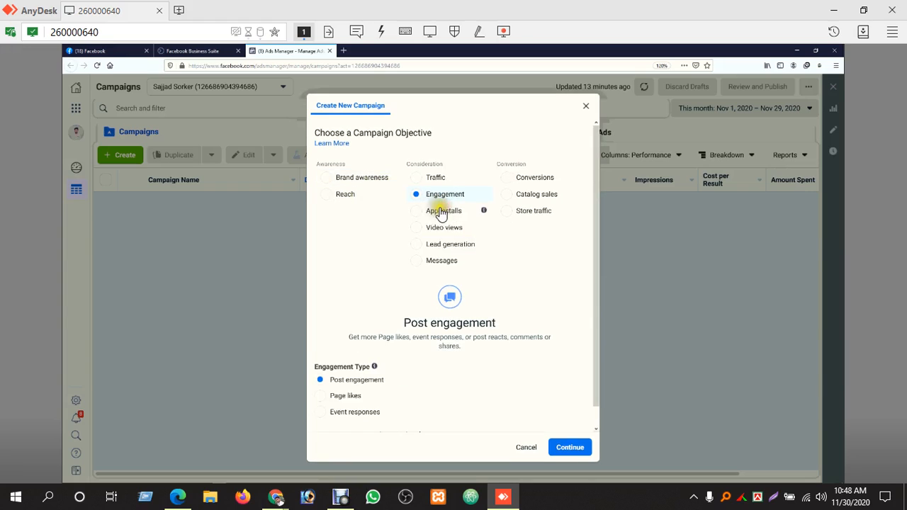
{"action": "left_click", "coordinate": [352, 177]}
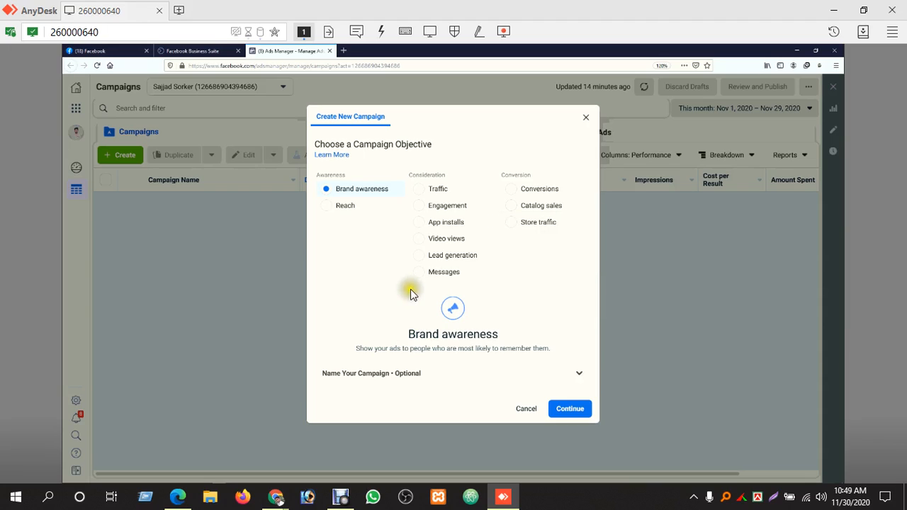
{"action": "left_click", "coordinate": [369, 331]}
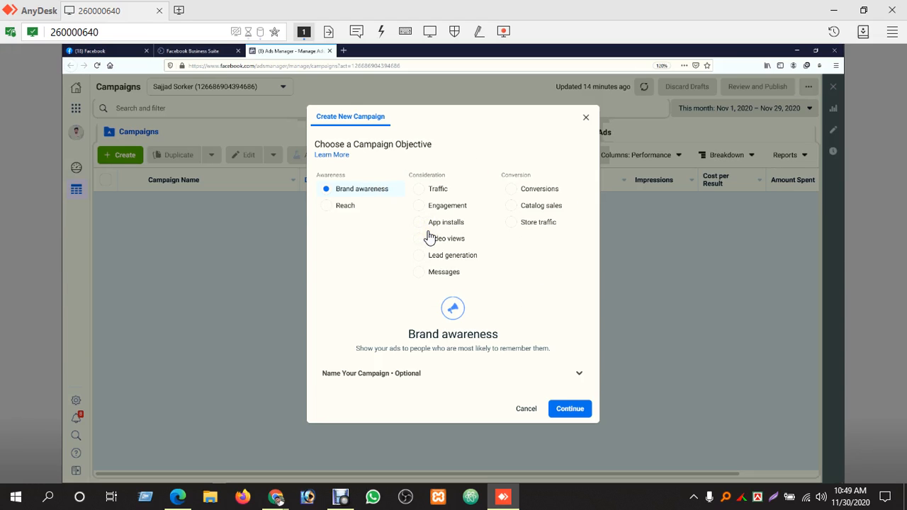
Check the Google Meet presentation in Chrome and switch back to the AnyDesk session
{"action": "mouse_move", "coordinate": [275, 496]}
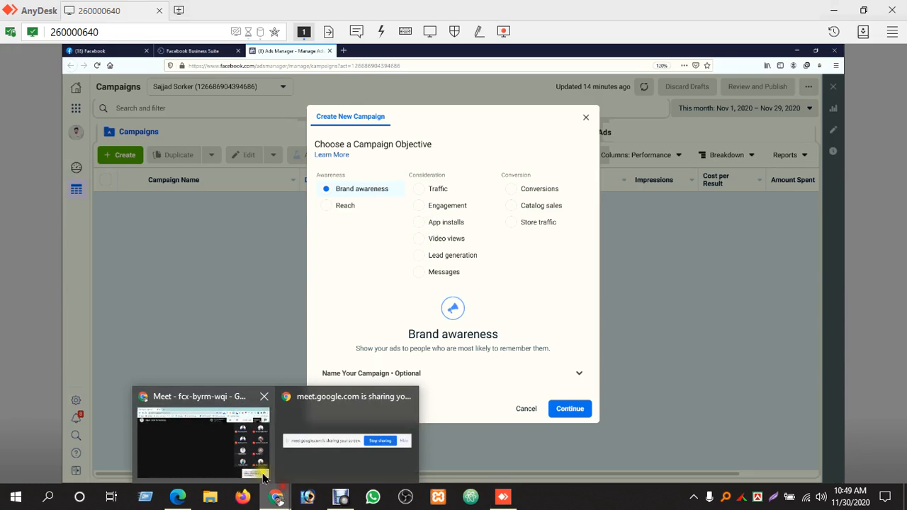
{"action": "left_click", "coordinate": [196, 423]}
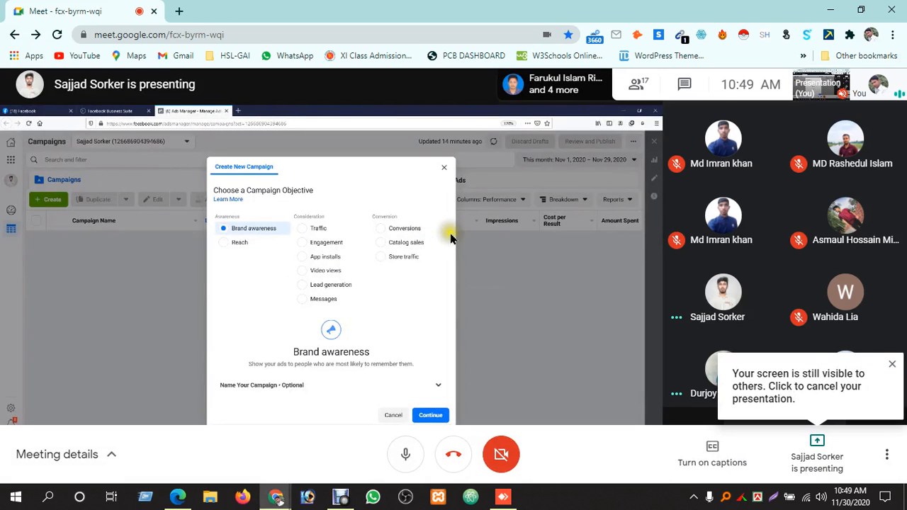
{"action": "left_click", "coordinate": [503, 496]}
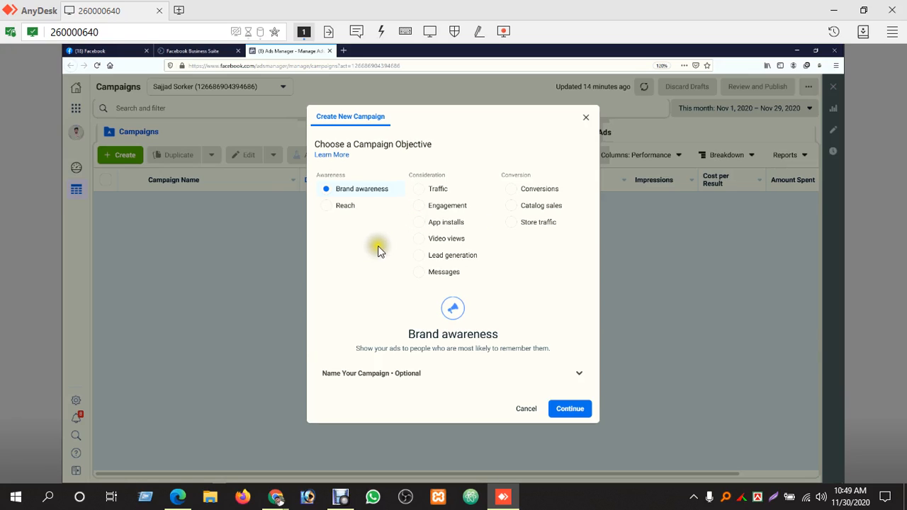
Expand the optional naming section and name the campaign with the user's name followed by ||20||
{"action": "left_click", "coordinate": [578, 376]}
{"action": "scroll", "coordinate": [422, 357], "scroll_direction": "down", "scroll_amount": 2}
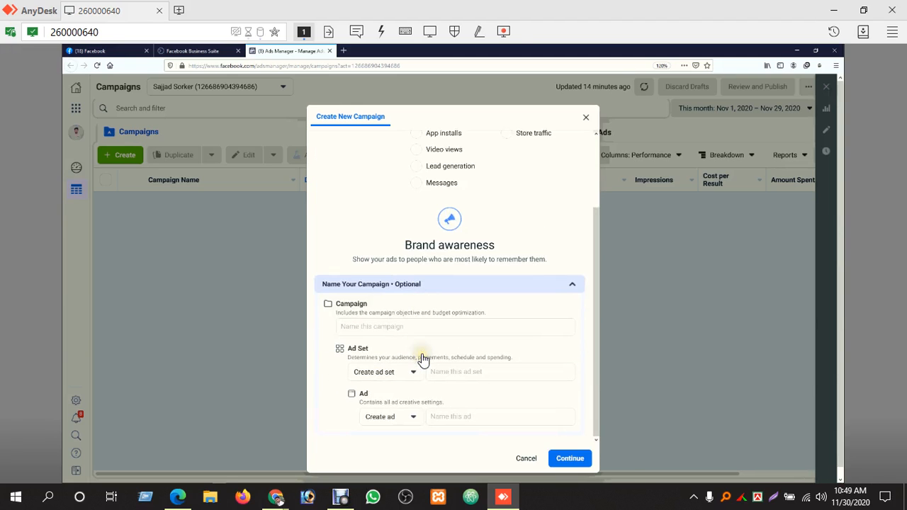
{"action": "left_click", "coordinate": [377, 327]}
{"action": "scroll", "coordinate": [377, 326], "scroll_direction": "up", "scroll_amount": 2}
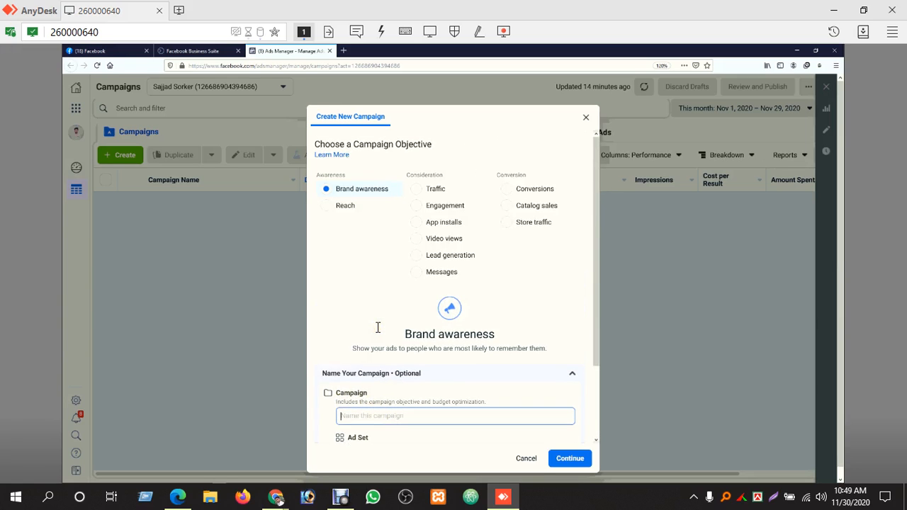
{"action": "scroll", "coordinate": [383, 337], "scroll_direction": "down", "scroll_amount": 2}
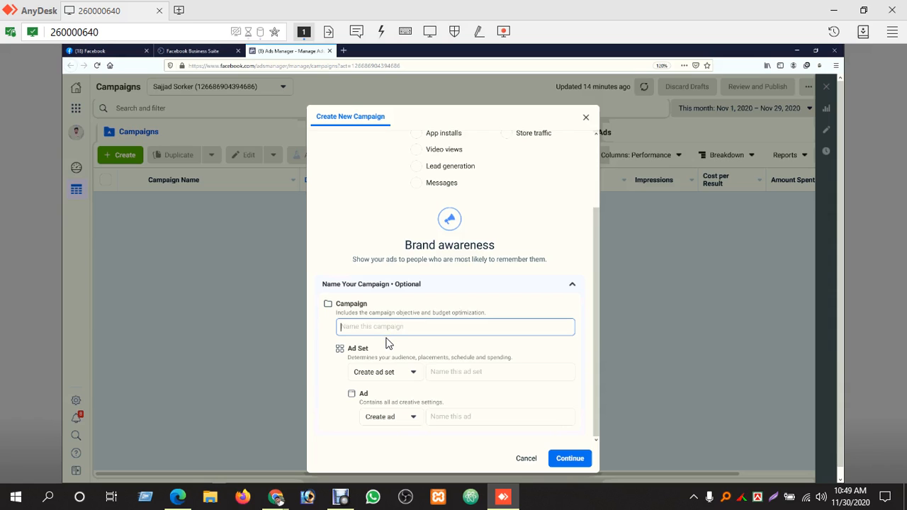
{"action": "key", "text": "ctrl+plus"}
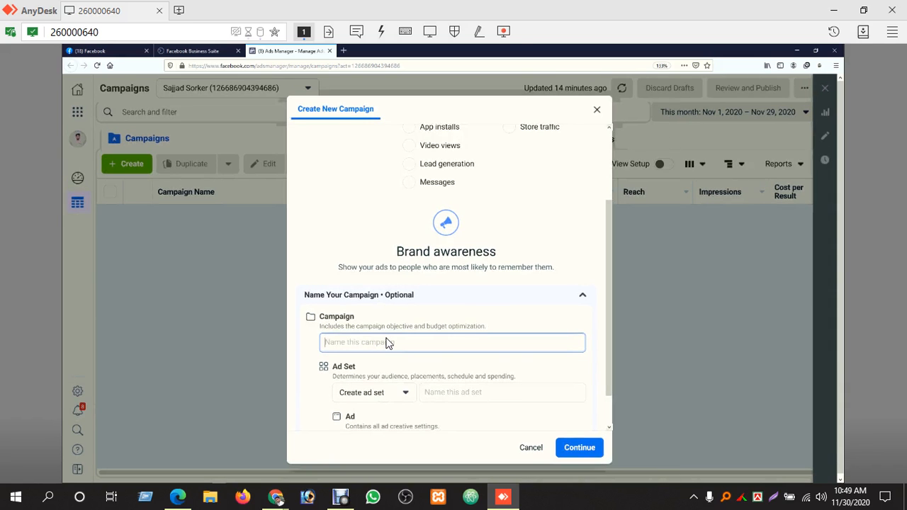
{"action": "key", "text": "ctrl+plus"}
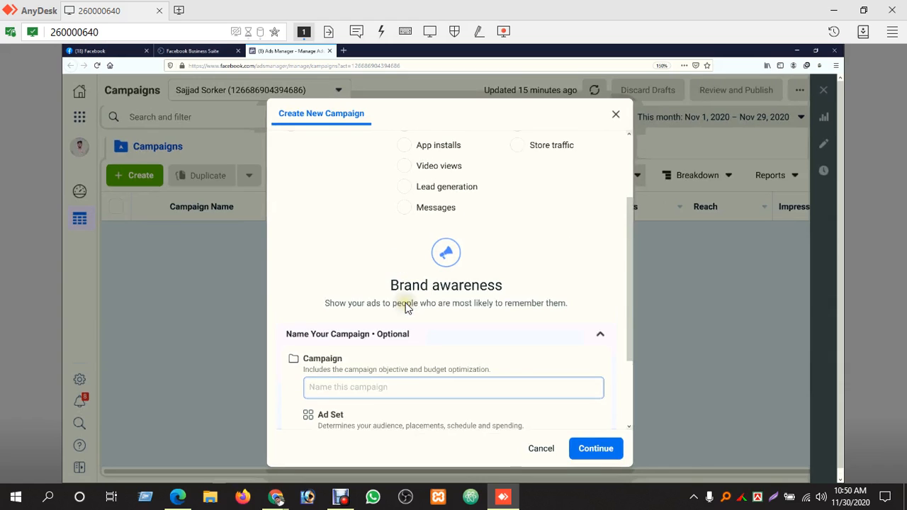
{"action": "scroll", "coordinate": [404, 306], "scroll_direction": "down", "scroll_amount": 2}
{"action": "left_click", "coordinate": [374, 289]}
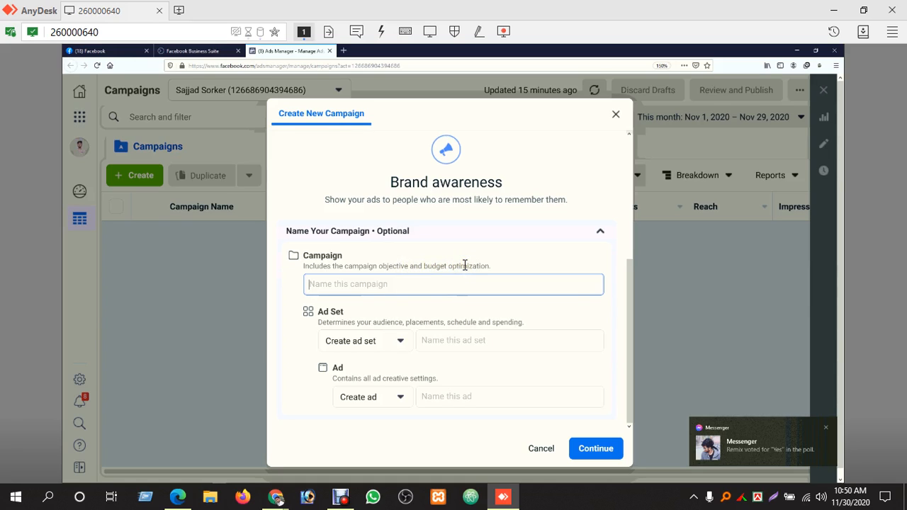
{"action": "left_click", "coordinate": [425, 287]}
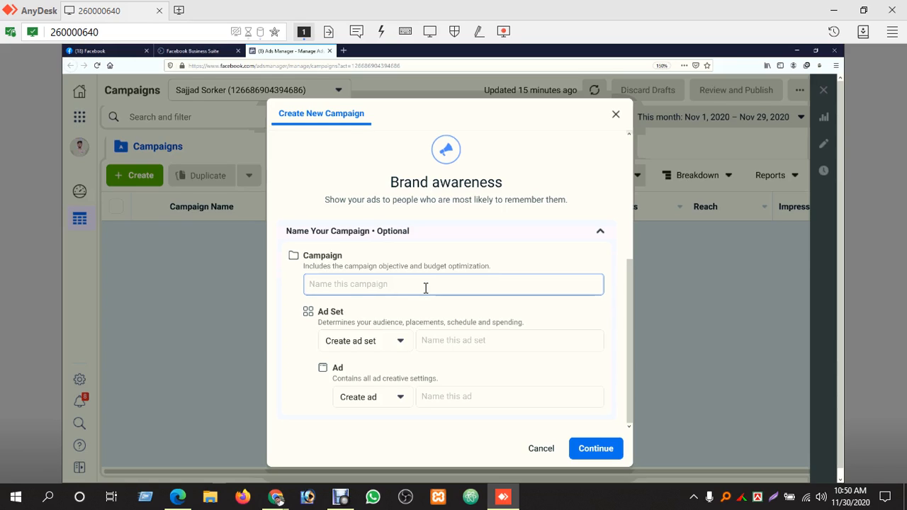
{"action": "type", "text": "Sazzad |"}
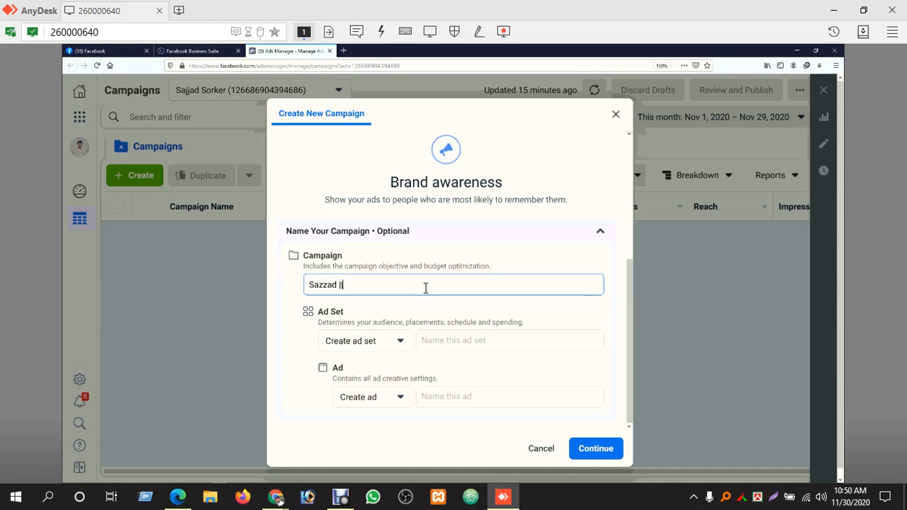
{"action": "type", "text": "20|"}
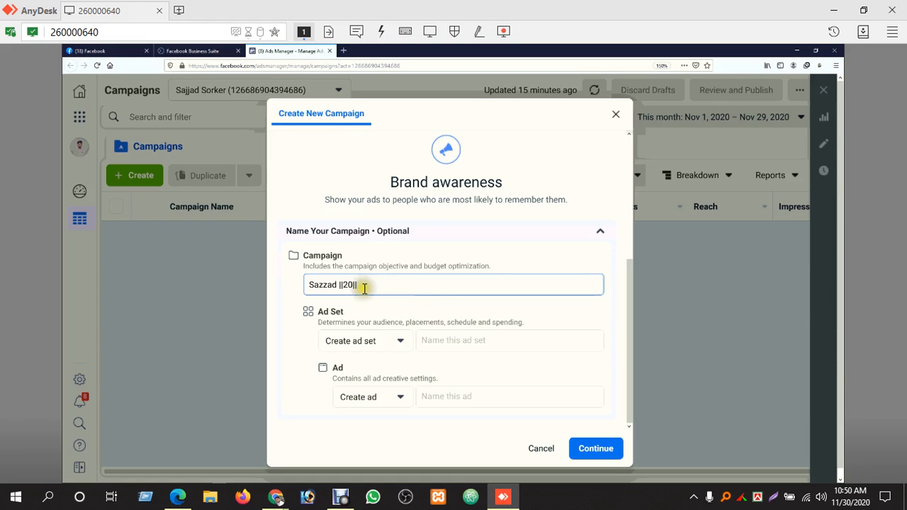
Keep Create ad set for the ad set and name it with the user's name followed by Bang;ades
{"action": "scroll", "coordinate": [448, 299], "scroll_direction": "down", "scroll_amount": 1}
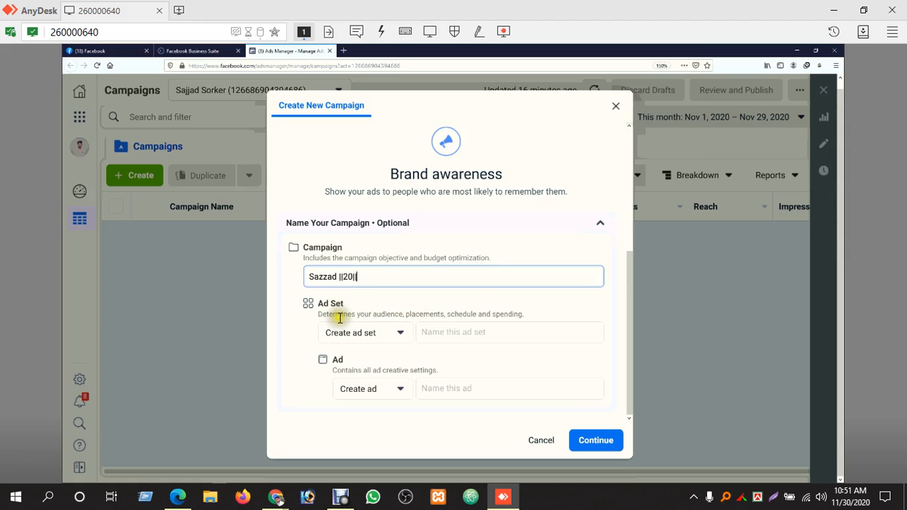
{"action": "left_click", "coordinate": [401, 333]}
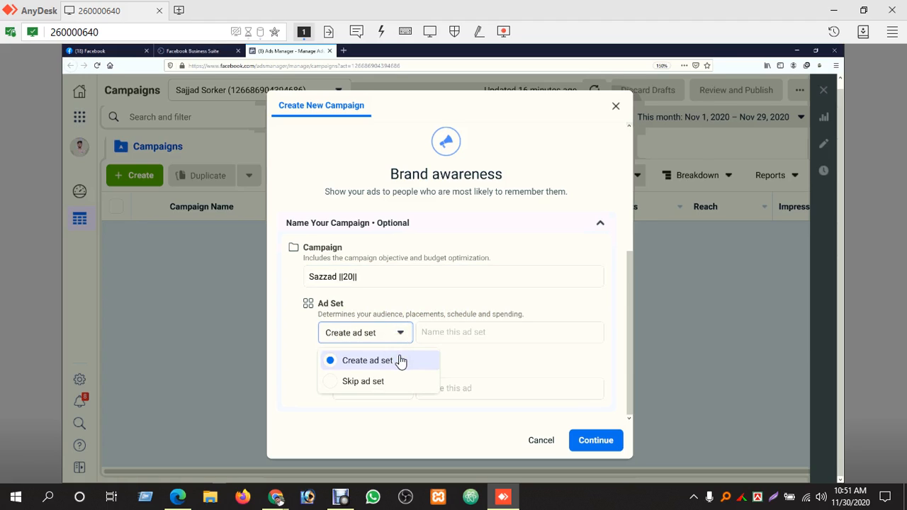
{"action": "left_click", "coordinate": [401, 362]}
{"action": "left_click", "coordinate": [428, 334]}
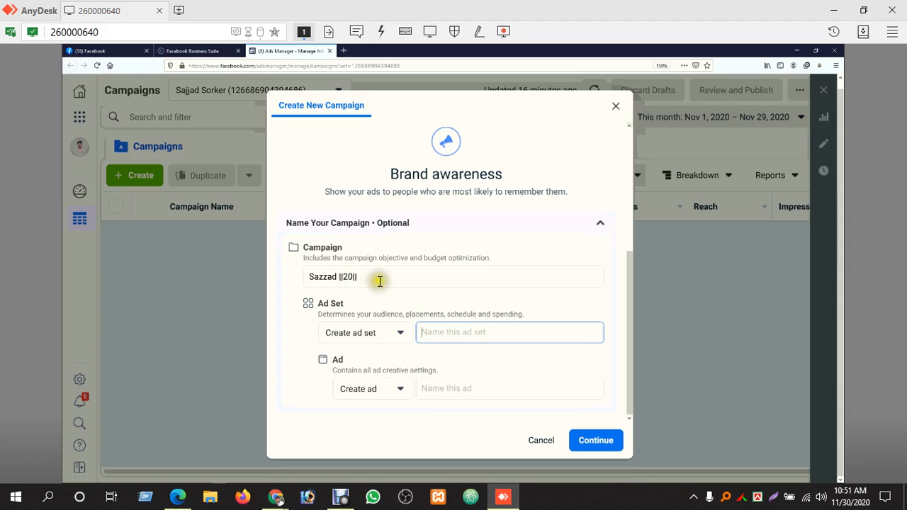
{"action": "left_click", "coordinate": [471, 331]}
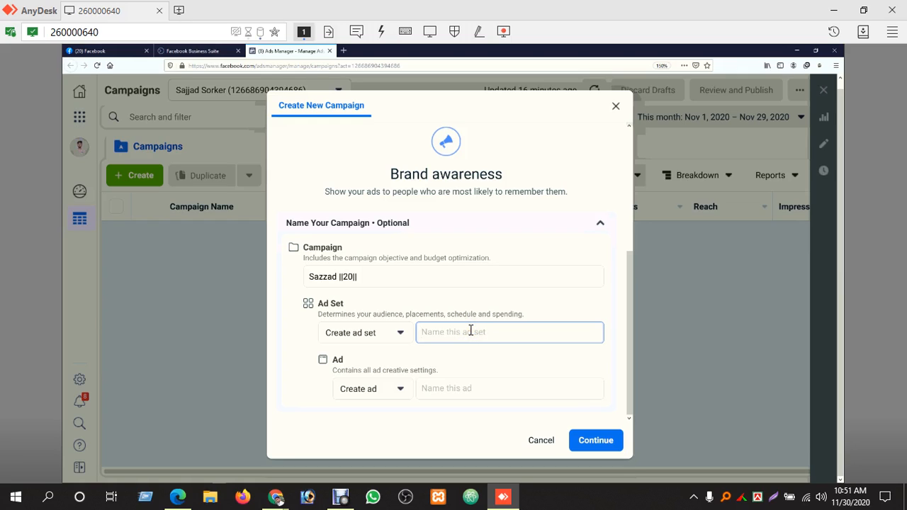
{"action": "type", "text": "Sazzad|Banglad"}
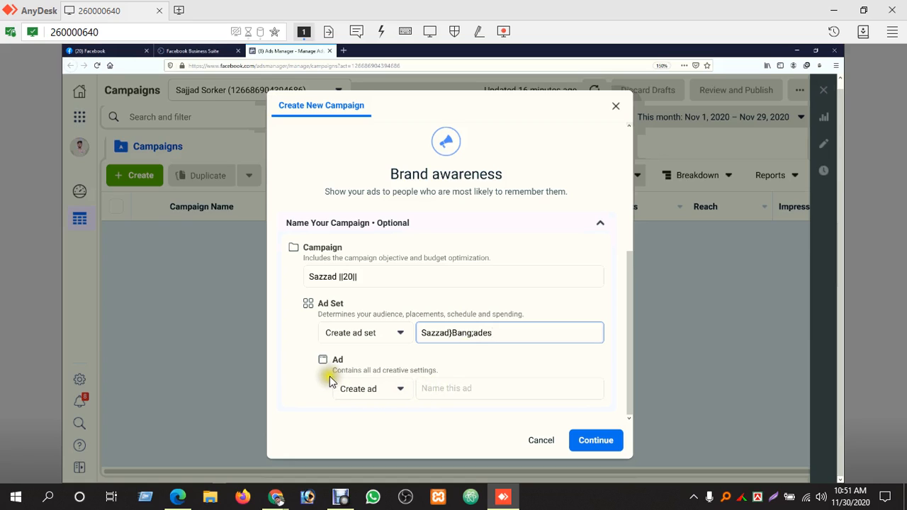
Name the ad with the user's name
{"action": "left_click", "coordinate": [460, 387]}
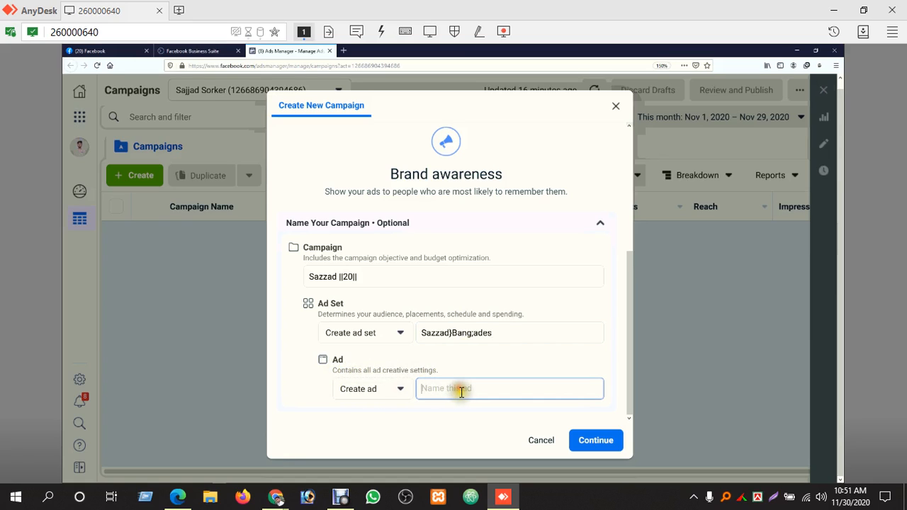
{"action": "type", "text": "Sazzad"}
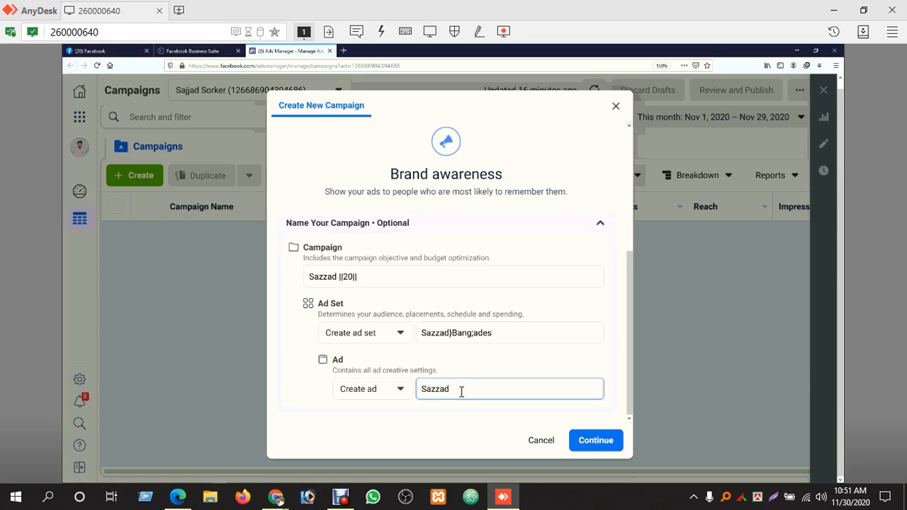
Continue to create the Brand awareness campaign draft and open its campaign settings
{"action": "left_click", "coordinate": [587, 442]}
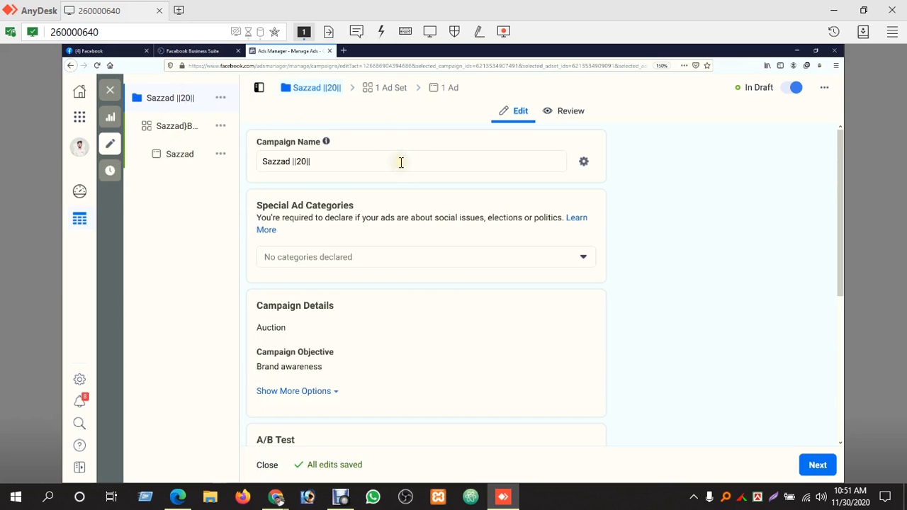
{"action": "scroll", "coordinate": [401, 235], "scroll_direction": "down", "scroll_amount": 3}
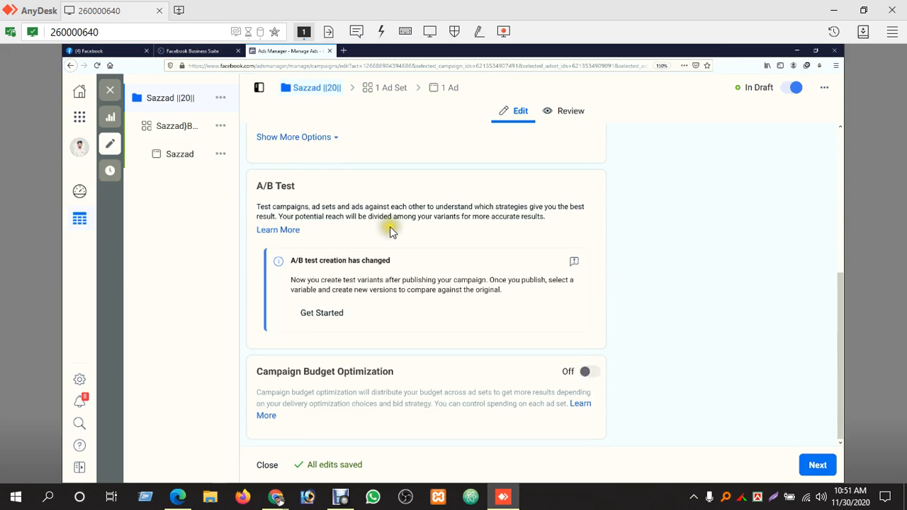
{"action": "scroll", "coordinate": [392, 233], "scroll_direction": "up", "scroll_amount": 3}
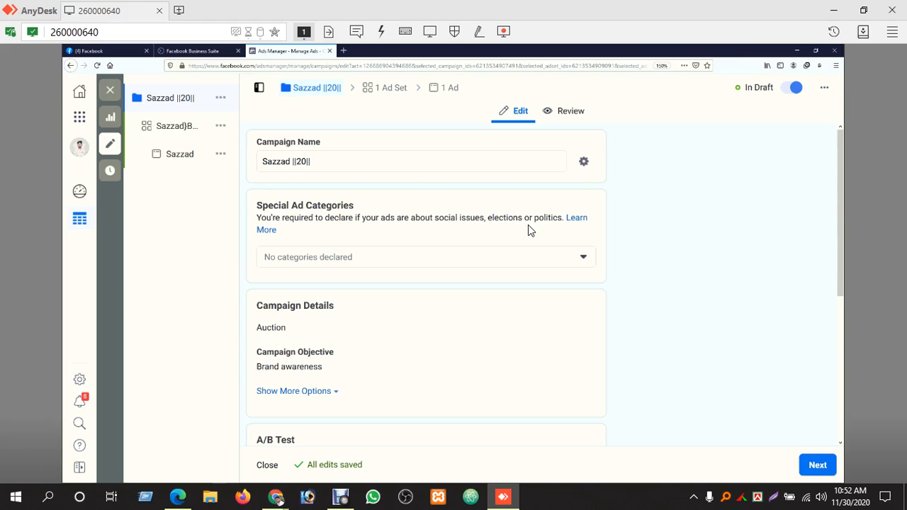
Review the Special Ad Categories options and the campaign details without declaring a category
{"action": "left_click", "coordinate": [586, 257]}
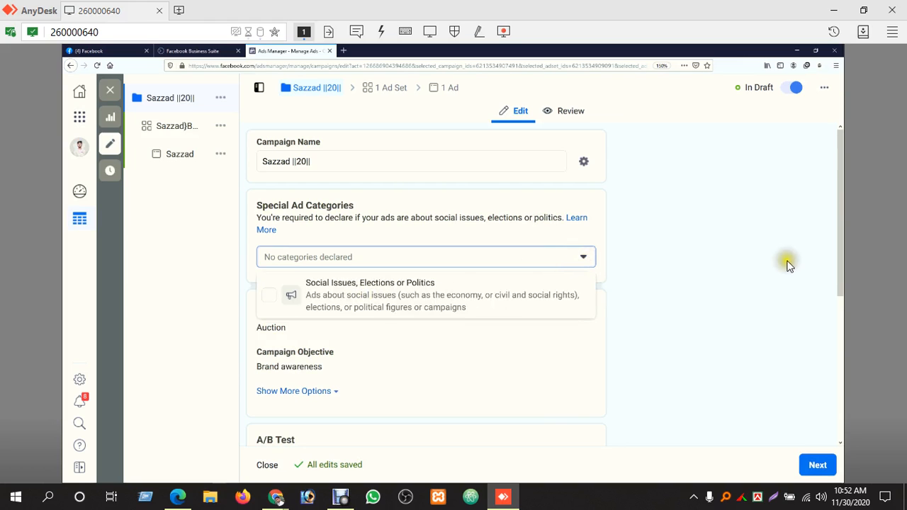
{"action": "left_click", "coordinate": [810, 259]}
{"action": "scroll", "coordinate": [481, 335], "scroll_direction": "down", "scroll_amount": 2}
{"action": "scroll", "coordinate": [482, 335], "scroll_direction": "down", "scroll_amount": 1}
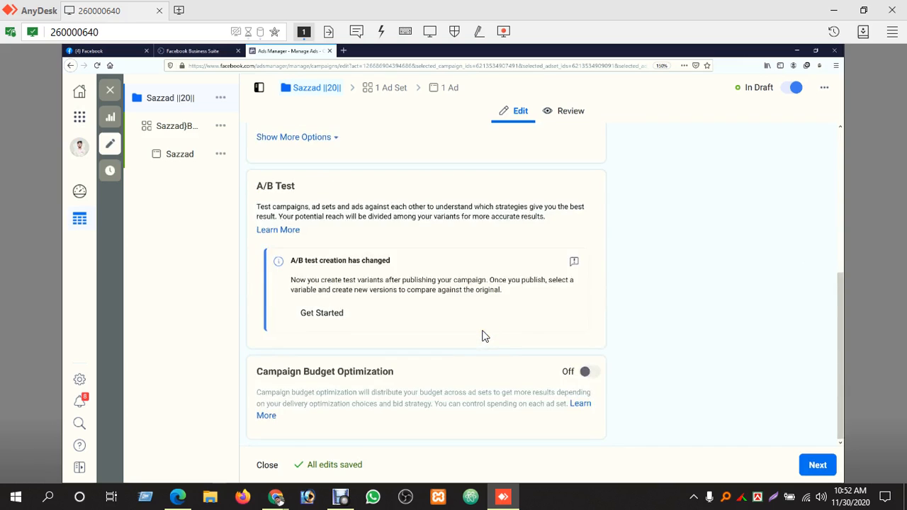
{"action": "scroll", "coordinate": [482, 335], "scroll_direction": "up", "scroll_amount": 4}
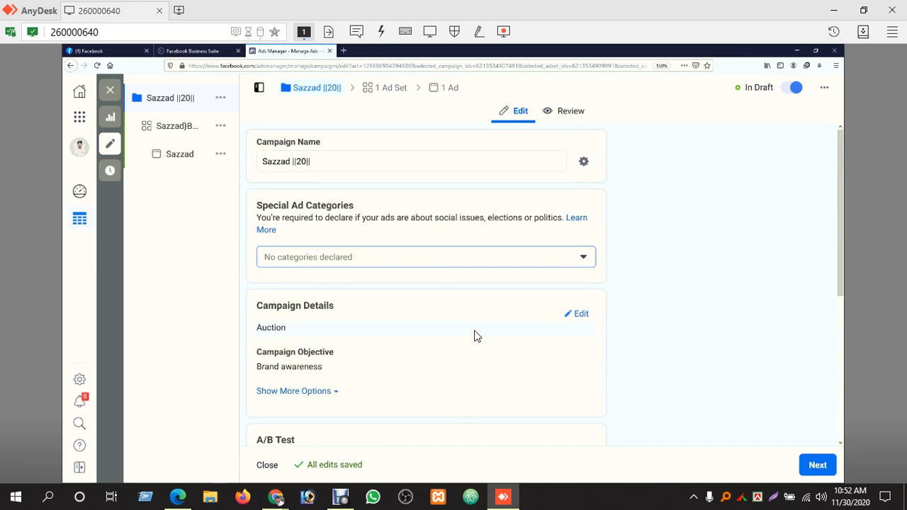
{"action": "scroll", "coordinate": [476, 335], "scroll_direction": "down", "scroll_amount": 3}
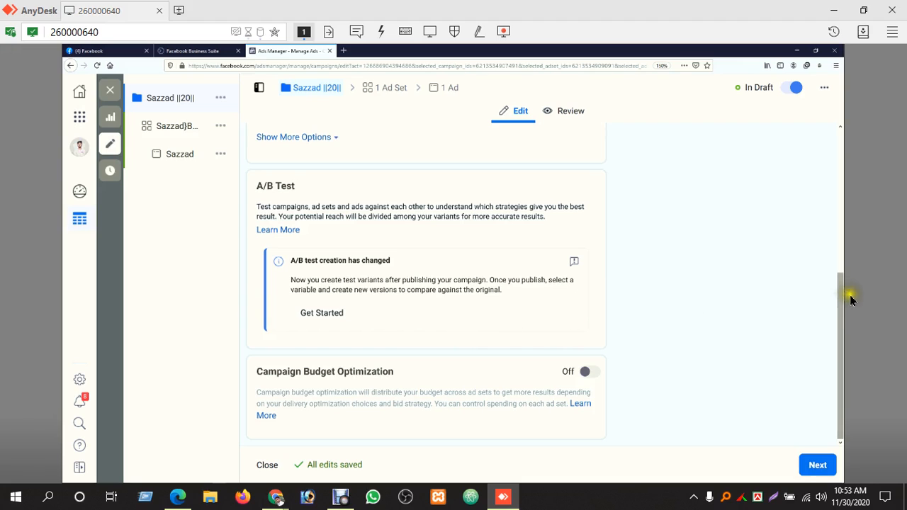
{"action": "left_click_drag", "start_coordinate": [841, 296], "coordinate": [836, 225]}
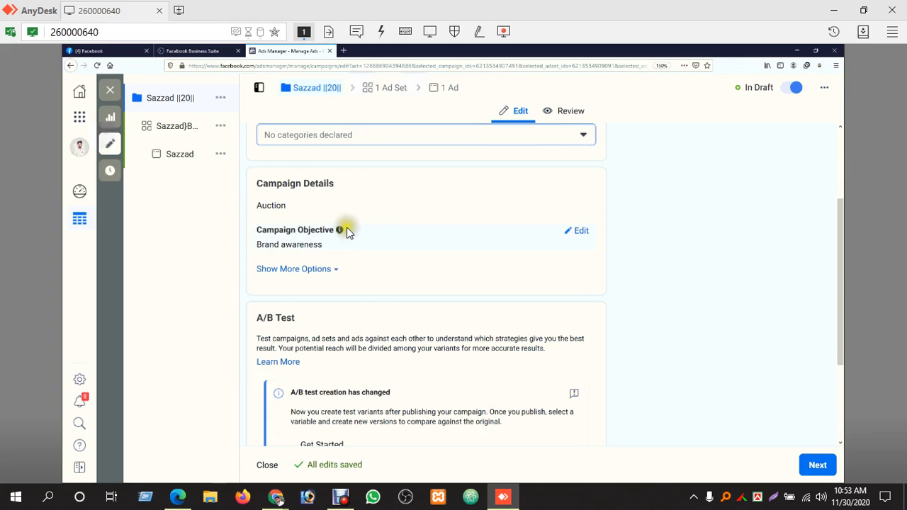
{"action": "scroll", "coordinate": [401, 265], "scroll_direction": "down", "scroll_amount": 2}
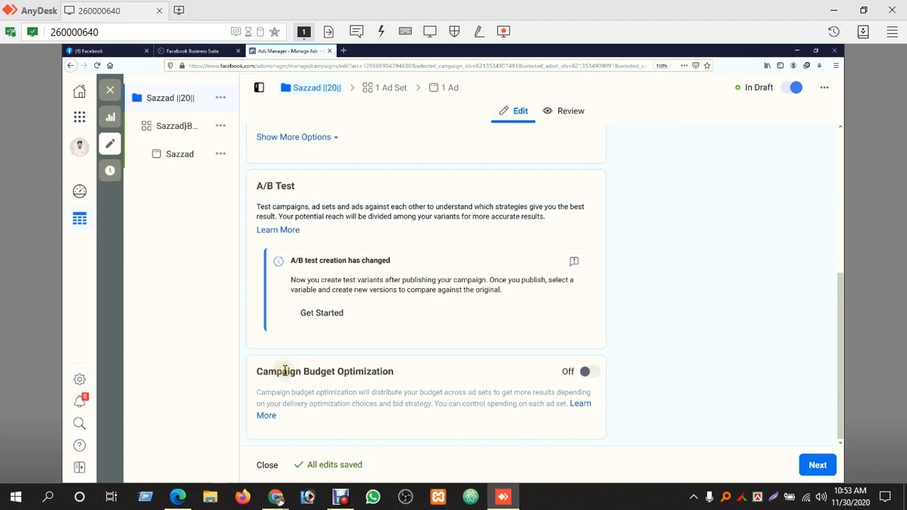
Turn on Campaign Budget Optimization for the campaign
{"action": "left_click_drag", "start_coordinate": [282, 371], "coordinate": [408, 376]}
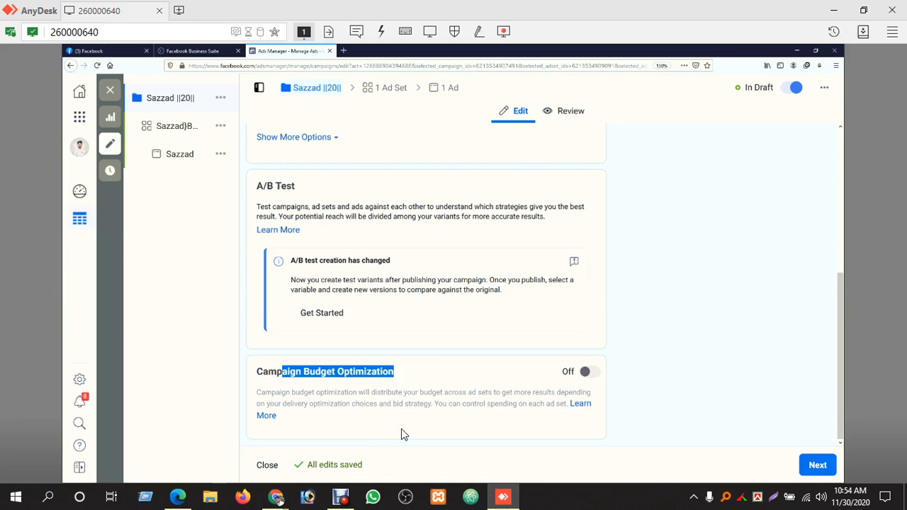
{"action": "left_click", "coordinate": [591, 374]}
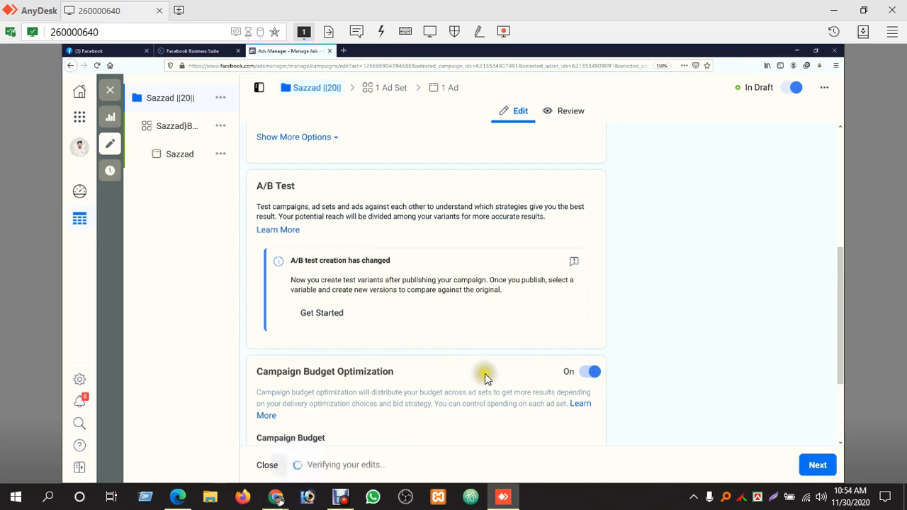
Set the campaign's daily budget to 100 BDT
{"action": "scroll", "coordinate": [476, 372], "scroll_direction": "down", "scroll_amount": 3}
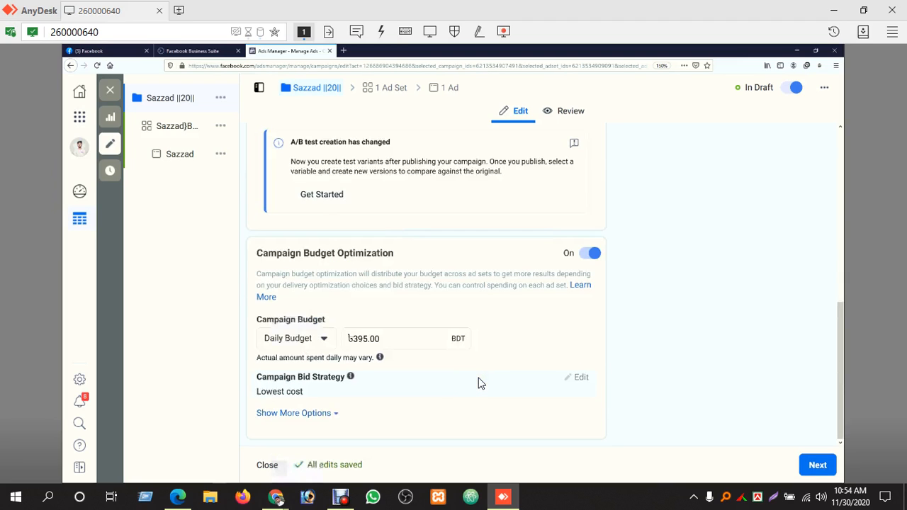
{"action": "left_click", "coordinate": [367, 333]}
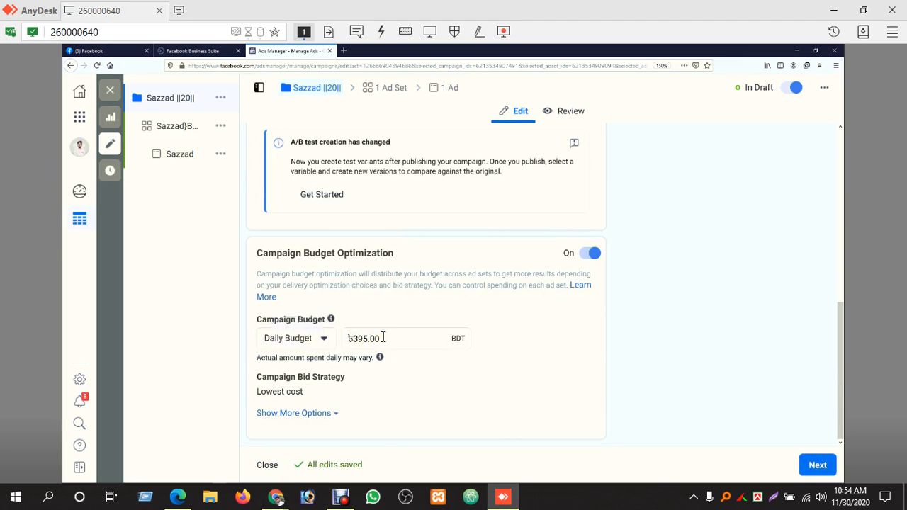
{"action": "left_click", "coordinate": [457, 338]}
{"action": "left_click", "coordinate": [463, 337]}
{"action": "left_click", "coordinate": [393, 335]}
{"action": "left_click", "coordinate": [407, 366]}
{"action": "left_click", "coordinate": [395, 340]}
{"action": "left_click", "coordinate": [370, 338]}
{"action": "double_click", "coordinate": [355, 338]}
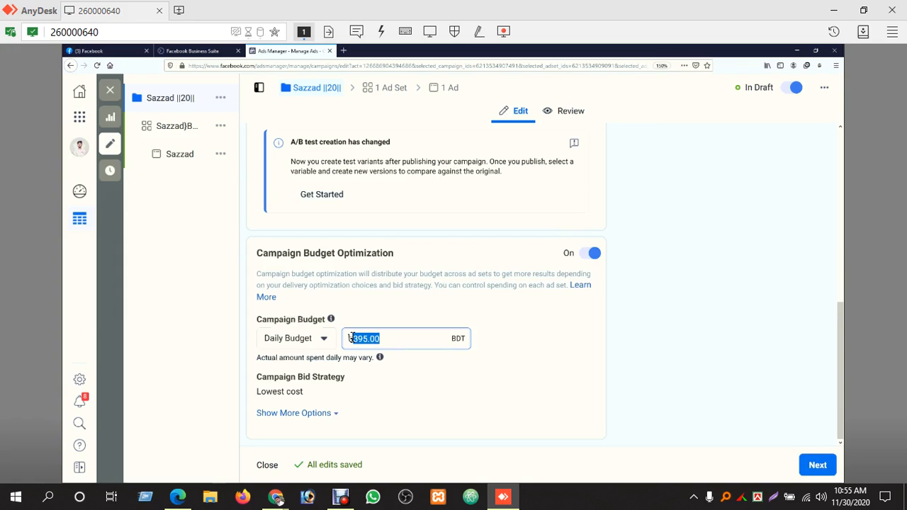
{"action": "type", "text": "100"}
{"action": "left_click", "coordinate": [539, 365]}
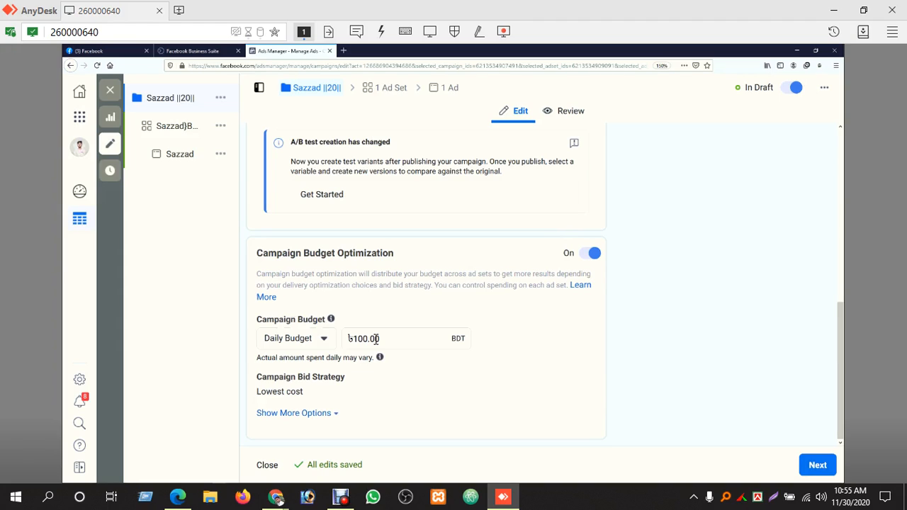
Expand the campaign's additional budget options and continue to the ad set settings
{"action": "left_click", "coordinate": [333, 418]}
{"action": "scroll", "coordinate": [337, 418], "scroll_direction": "down", "scroll_amount": 1}
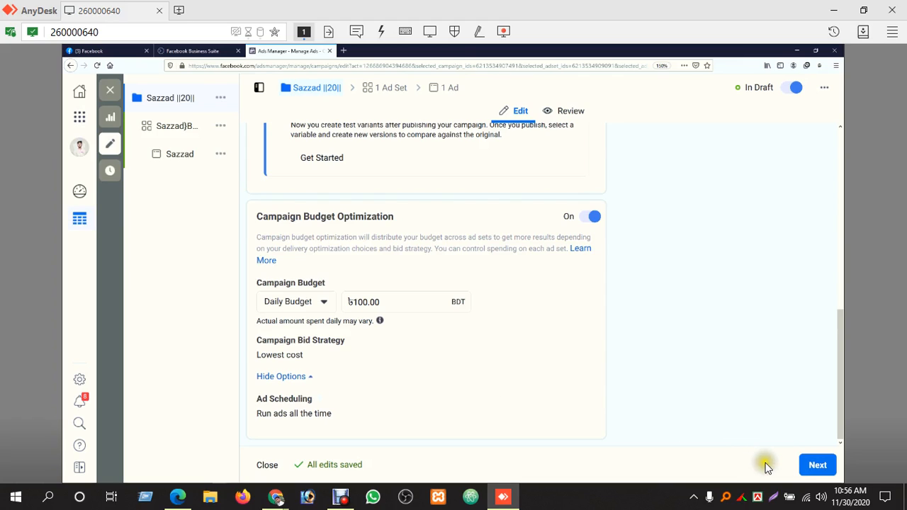
{"action": "left_click", "coordinate": [817, 466]}
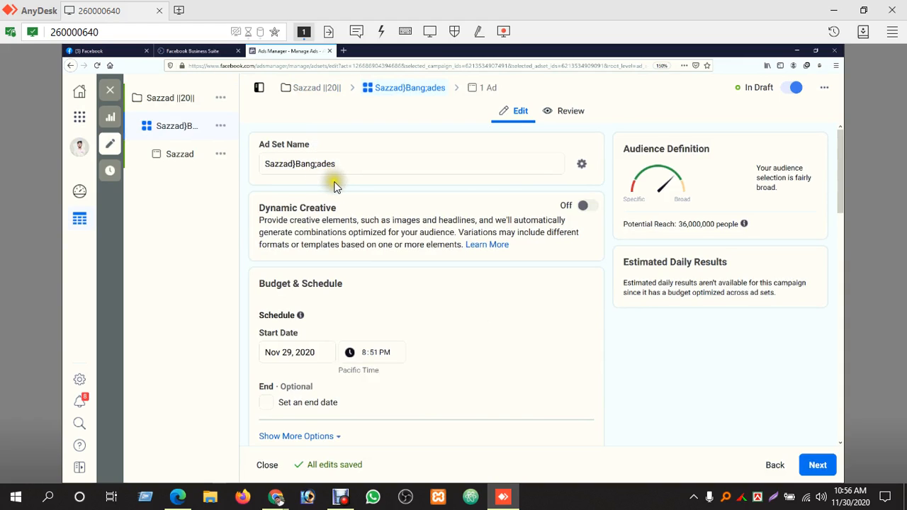
Review the ad set's audience definition, potential reach and schedule sections
{"action": "mouse_move", "coordinate": [171, 97]}
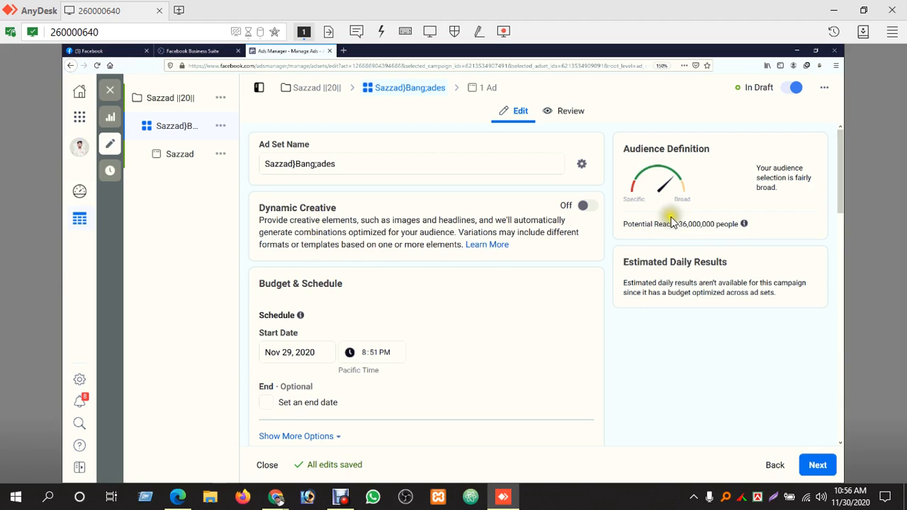
{"action": "left_click_drag", "start_coordinate": [678, 224], "coordinate": [723, 225]}
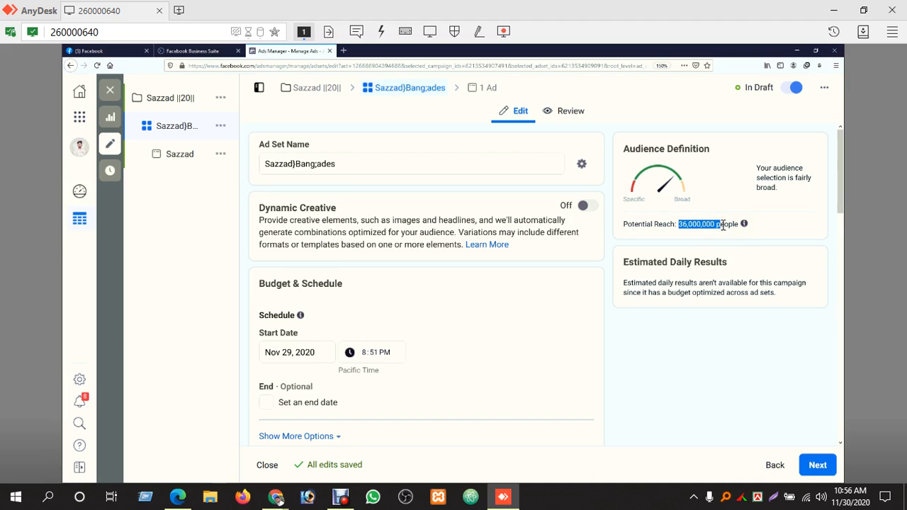
{"action": "scroll", "coordinate": [497, 328], "scroll_direction": "down", "scroll_amount": 4}
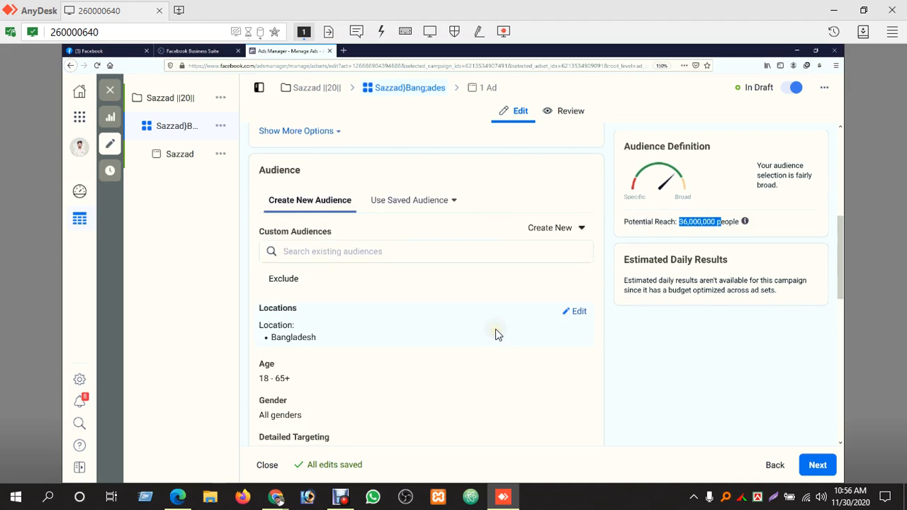
{"action": "scroll", "coordinate": [496, 328], "scroll_direction": "up", "scroll_amount": 4}
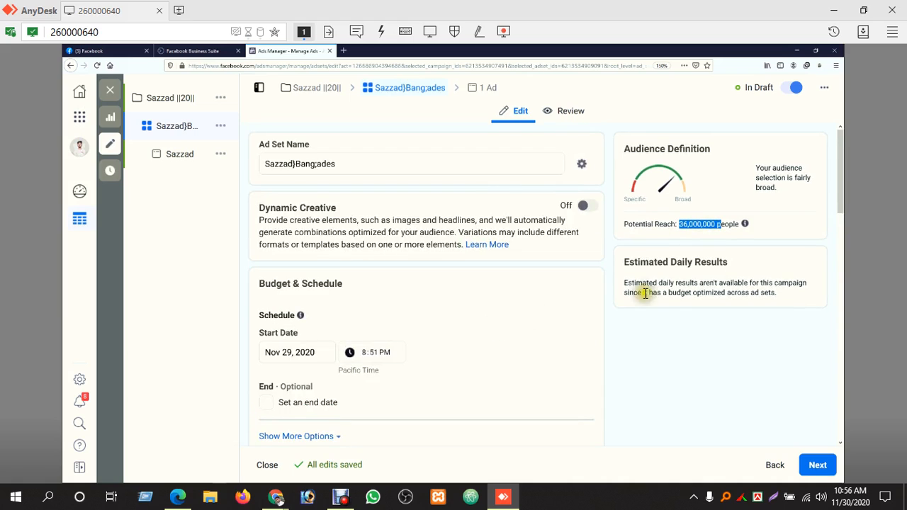
{"action": "mouse_move", "coordinate": [842, 186]}
{"action": "left_mouse_down"}
{"action": "mouse_move", "coordinate": [843, 227]}
{"action": "mouse_move", "coordinate": [842, 200]}
{"action": "left_mouse_up"}
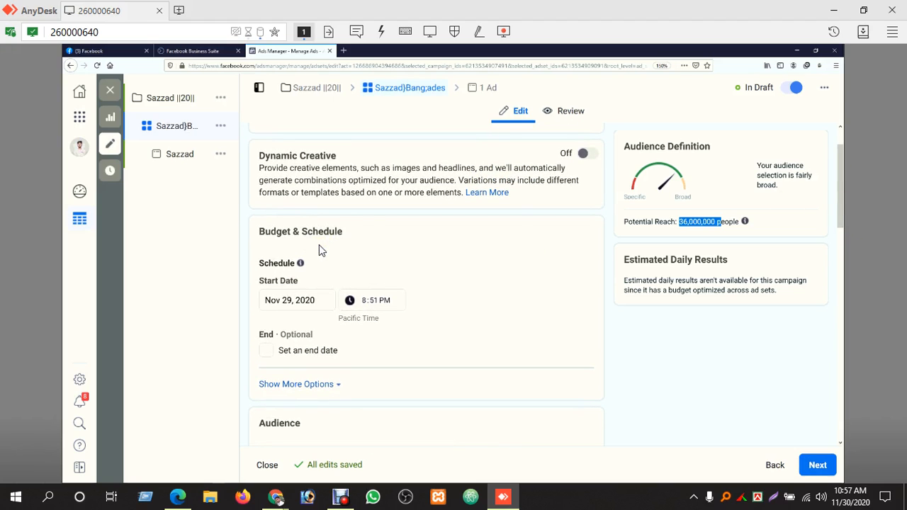
Open the ad set's start date picker and leave the start date unchanged
{"action": "left_click", "coordinate": [283, 303]}
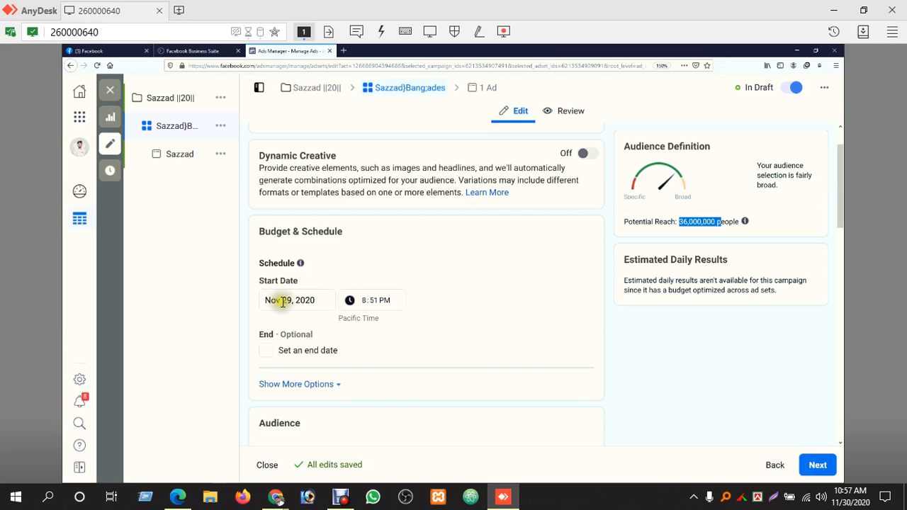
{"action": "left_click", "coordinate": [294, 301]}
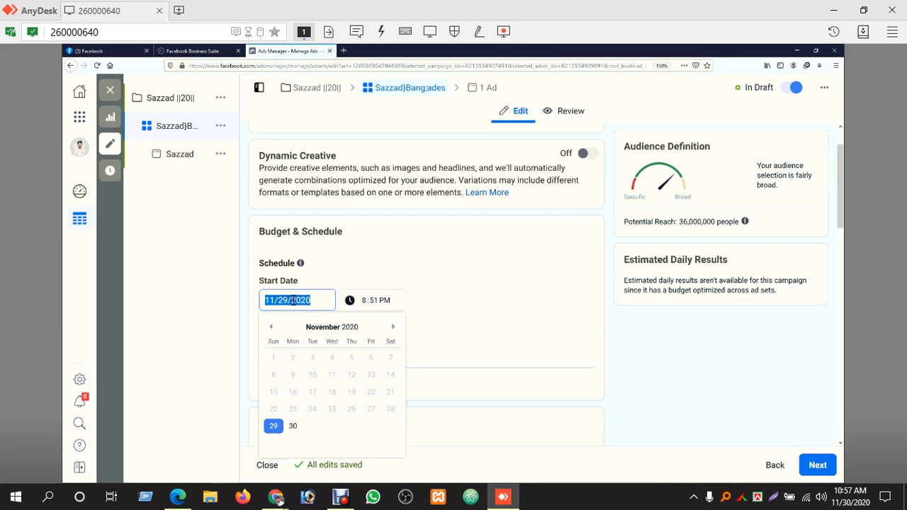
{"action": "left_click", "coordinate": [437, 295]}
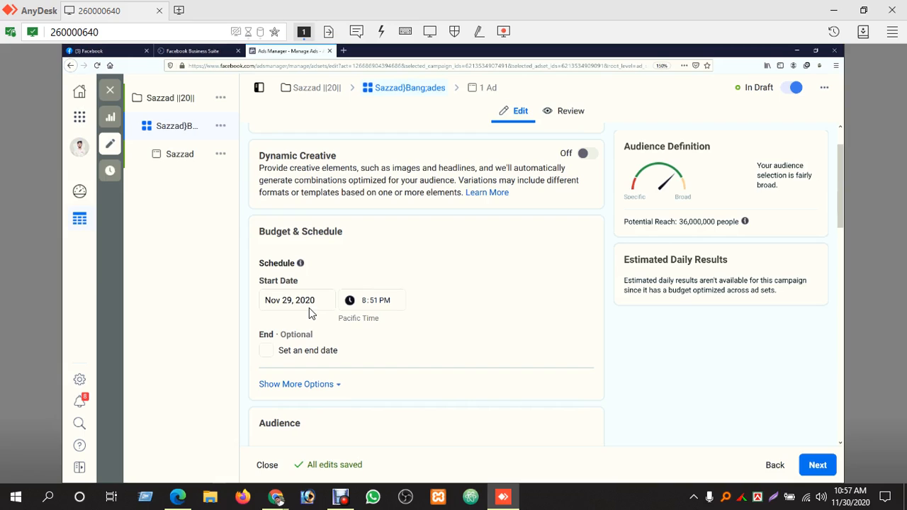
{"action": "left_click", "coordinate": [311, 308]}
{"action": "left_click", "coordinate": [470, 295]}
{"action": "left_click", "coordinate": [454, 297]}
{"action": "left_click", "coordinate": [436, 301]}
Expand the additional options under the ad set schedule
{"action": "left_click", "coordinate": [270, 356]}
{"action": "left_click", "coordinate": [270, 356]}
{"action": "left_click", "coordinate": [326, 390]}
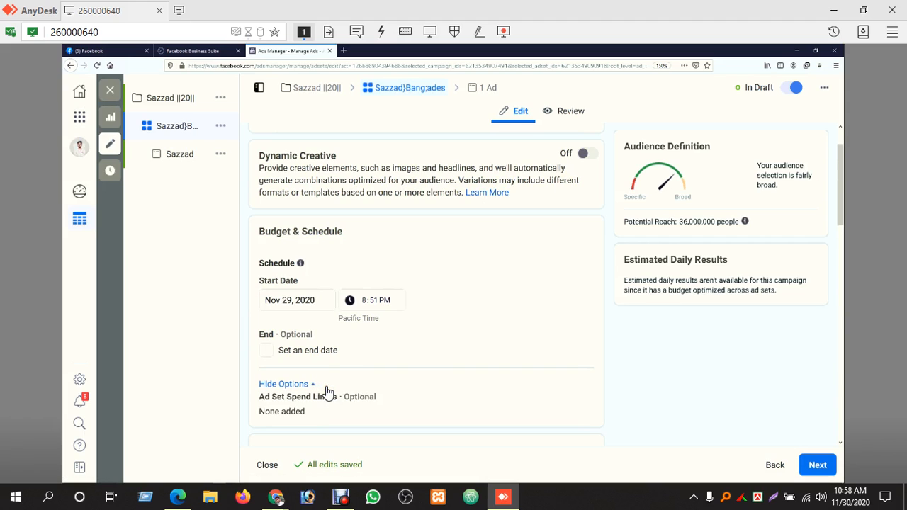
Open the Ad Set Spend Limits option in the schedule section
{"action": "scroll", "coordinate": [311, 393], "scroll_direction": "down", "scroll_amount": 5}
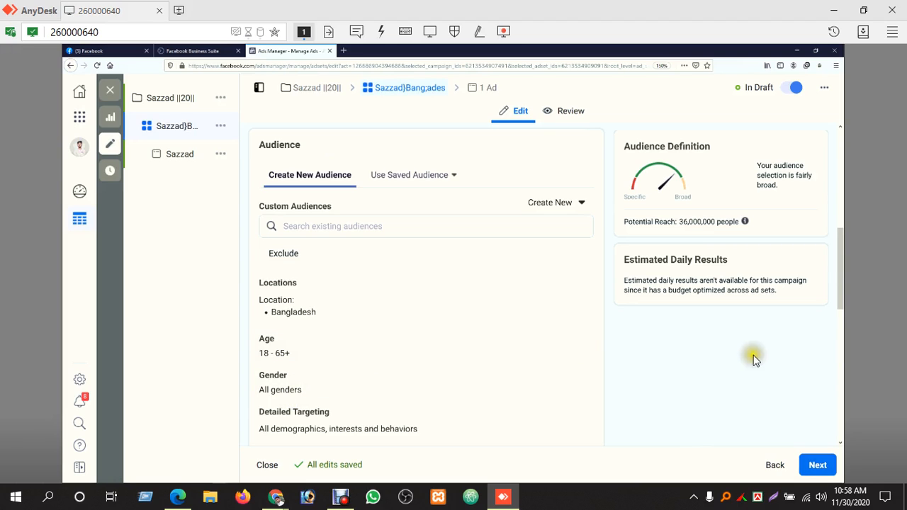
{"action": "left_click_drag", "start_coordinate": [840, 279], "coordinate": [839, 232]}
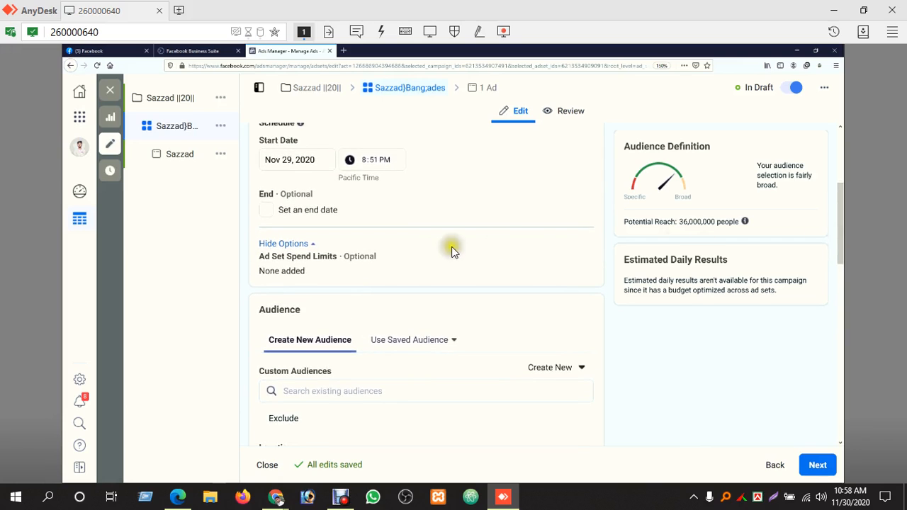
{"action": "left_click", "coordinate": [579, 257]}
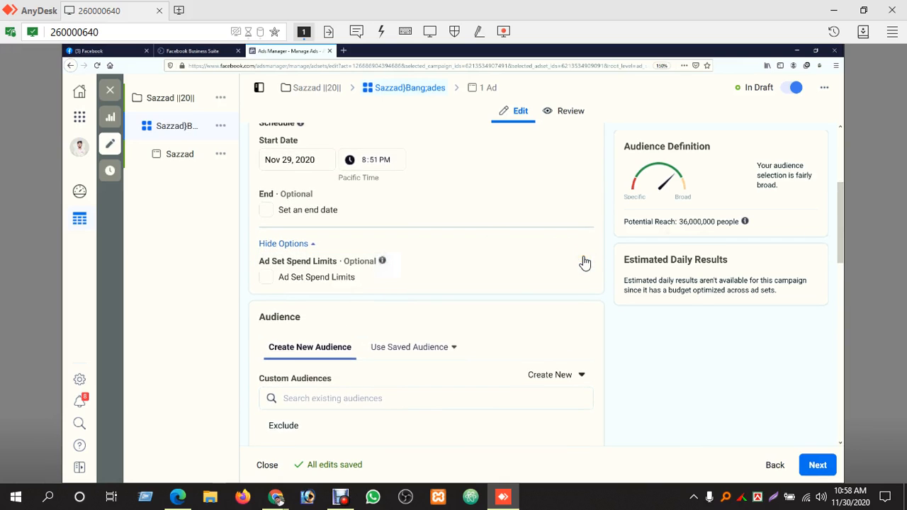
Toggle Ad Set Spend Limits on and back off
{"action": "left_click", "coordinate": [308, 282]}
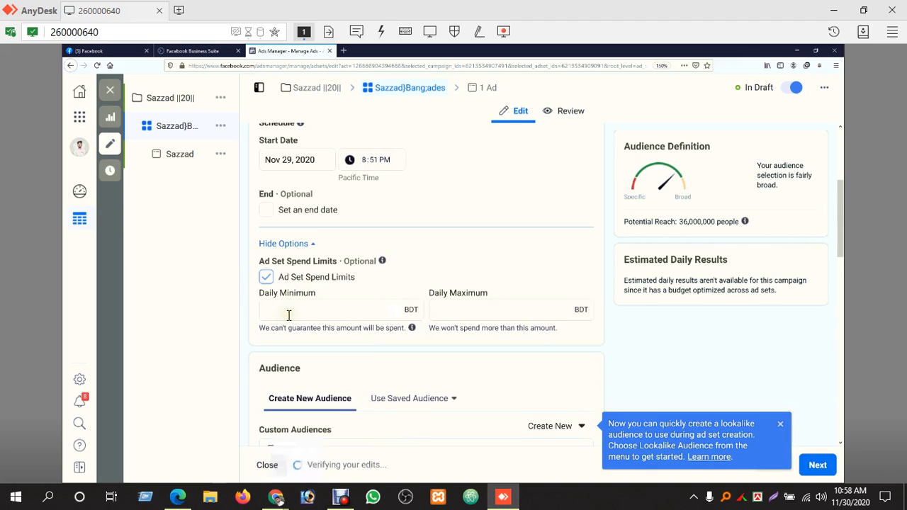
{"action": "left_click", "coordinate": [328, 284]}
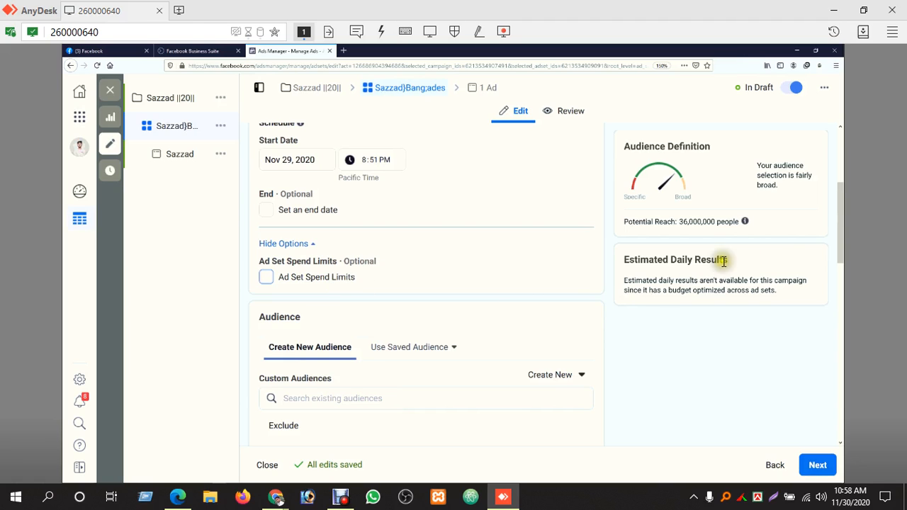
Open the ad set audience's Locations setting for editing
{"action": "left_click_drag", "start_coordinate": [836, 207], "coordinate": [848, 256]}
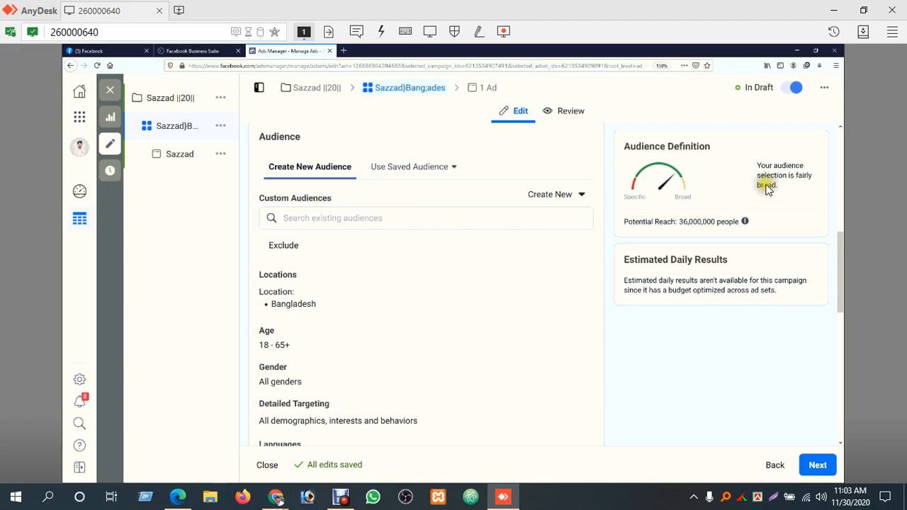
{"action": "mouse_move", "coordinate": [727, 229]}
{"action": "left_mouse_down"}
{"action": "mouse_move", "coordinate": [669, 236]}
{"action": "mouse_move", "coordinate": [621, 222]}
{"action": "mouse_move", "coordinate": [739, 229]}
{"action": "mouse_move", "coordinate": [726, 224]}
{"action": "left_mouse_up"}
{"action": "left_click", "coordinate": [725, 224]}
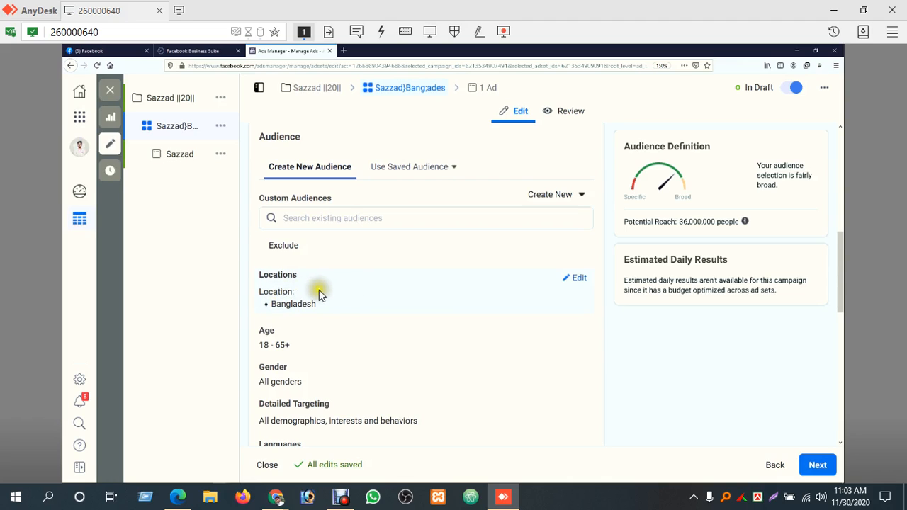
{"action": "left_click", "coordinate": [574, 280]}
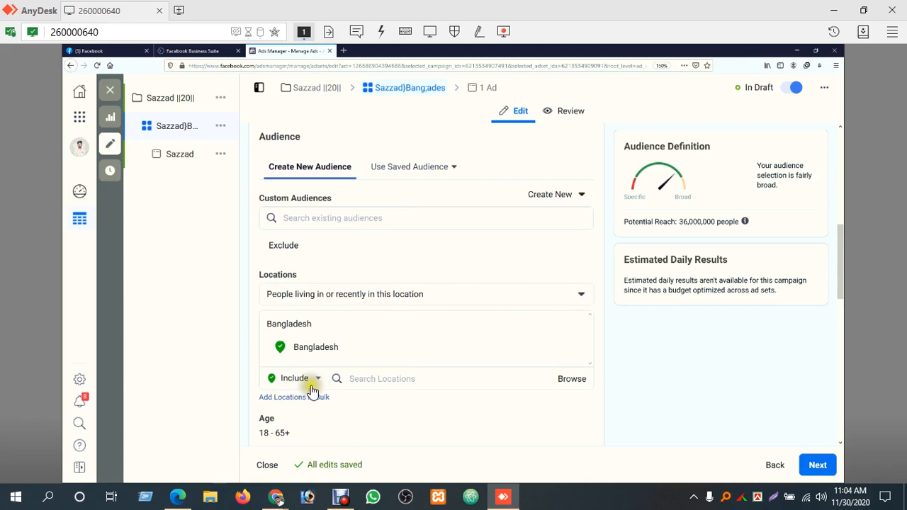
Zoom in on the location map to examine the targeted area around Bangladesh
{"action": "left_click", "coordinate": [396, 378]}
{"action": "scroll", "coordinate": [425, 340], "scroll_direction": "down", "scroll_amount": 3}
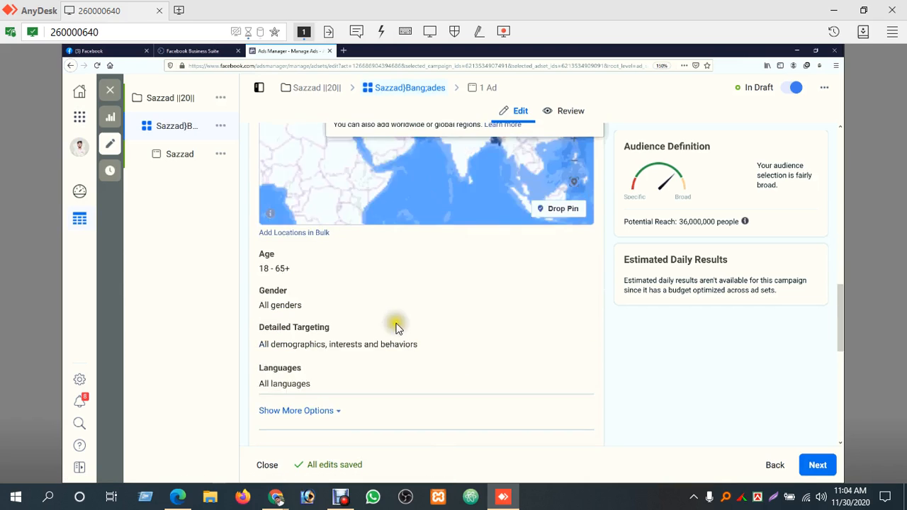
{"action": "scroll", "coordinate": [376, 312], "scroll_direction": "up", "scroll_amount": 3}
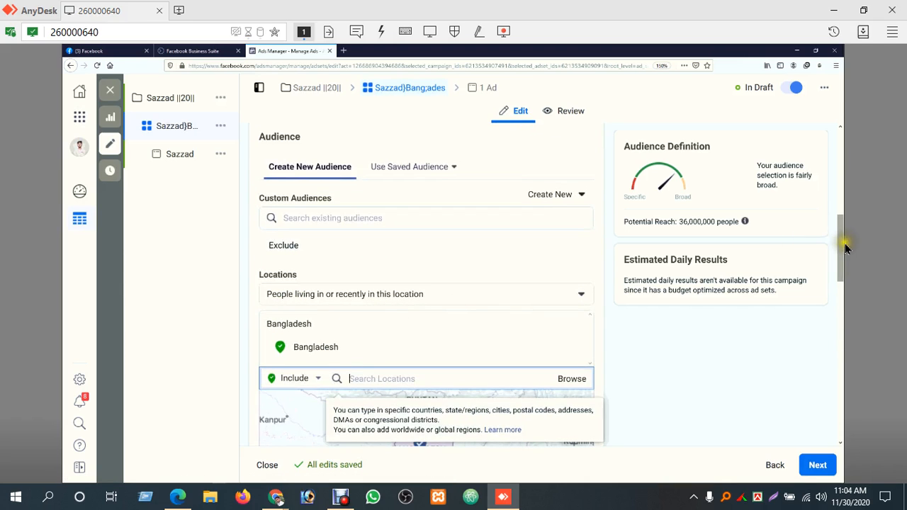
{"action": "left_click_drag", "start_coordinate": [840, 242], "coordinate": [846, 266]}
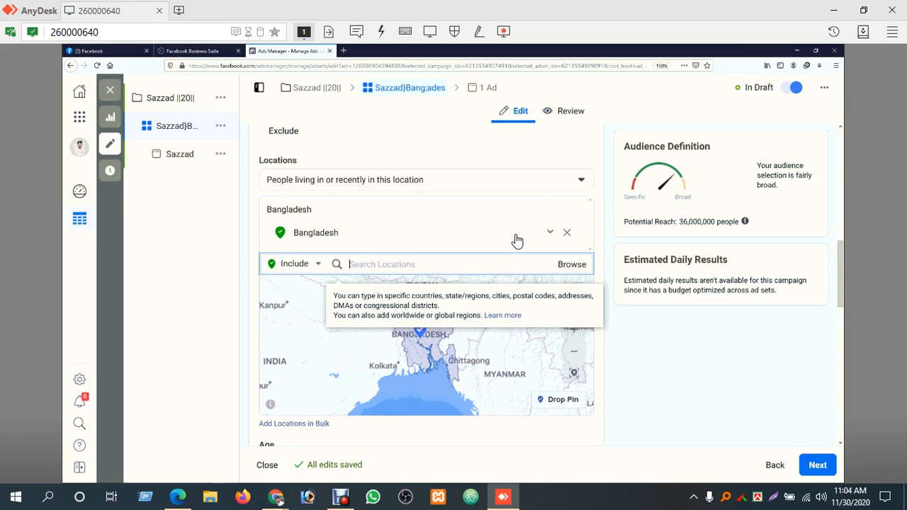
{"action": "left_click", "coordinate": [643, 339]}
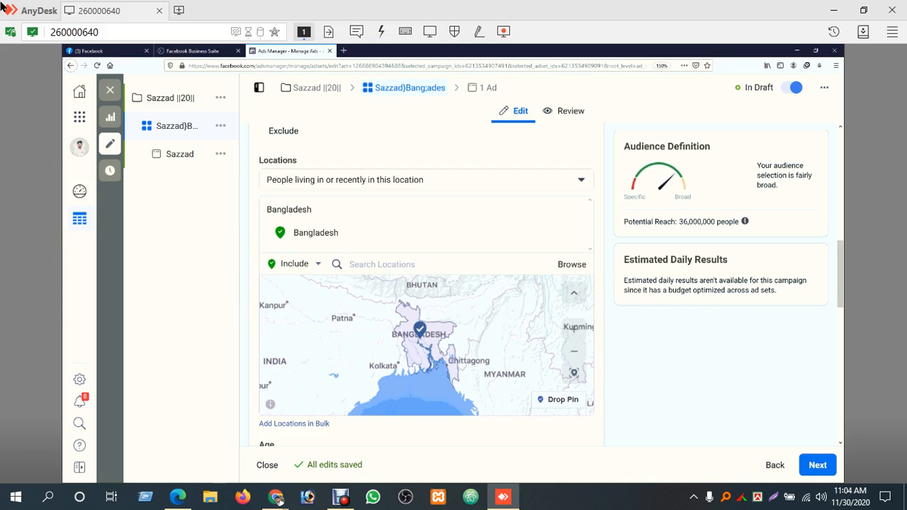
{"action": "left_click", "coordinate": [575, 352]}
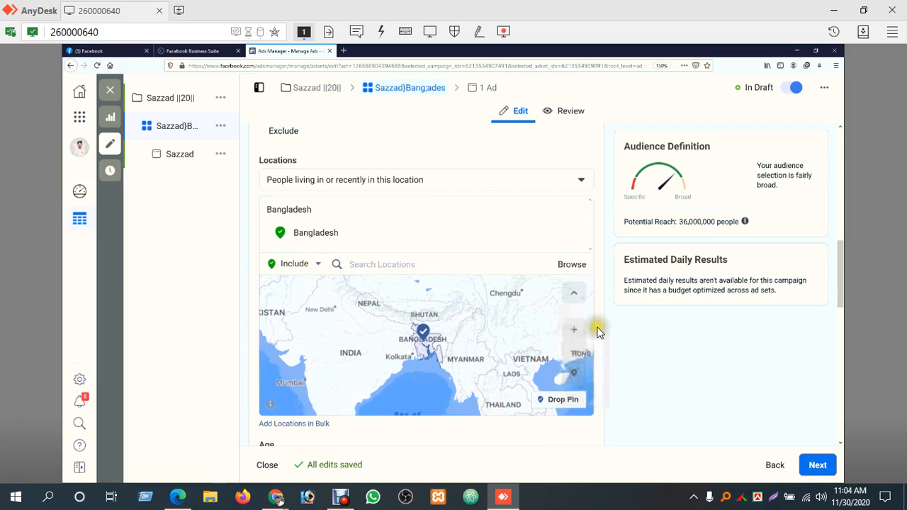
{"action": "left_click", "coordinate": [575, 329]}
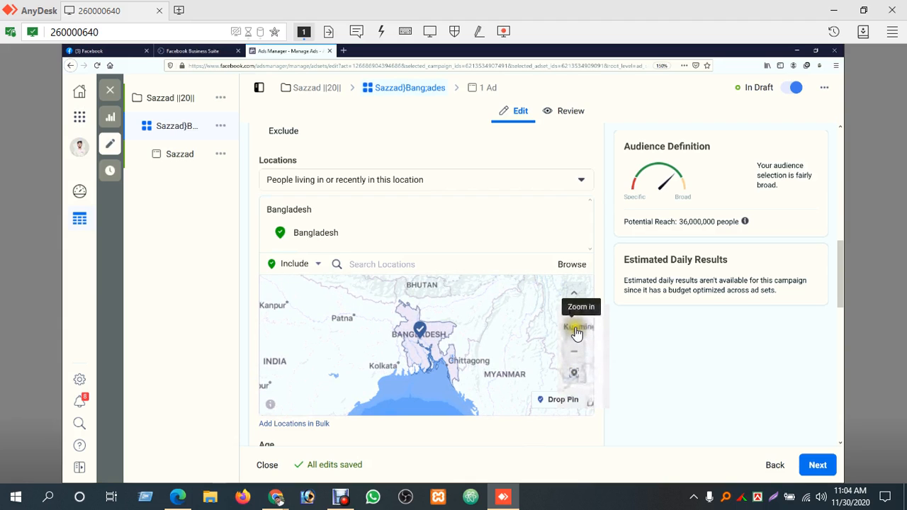
{"action": "left_click", "coordinate": [575, 331]}
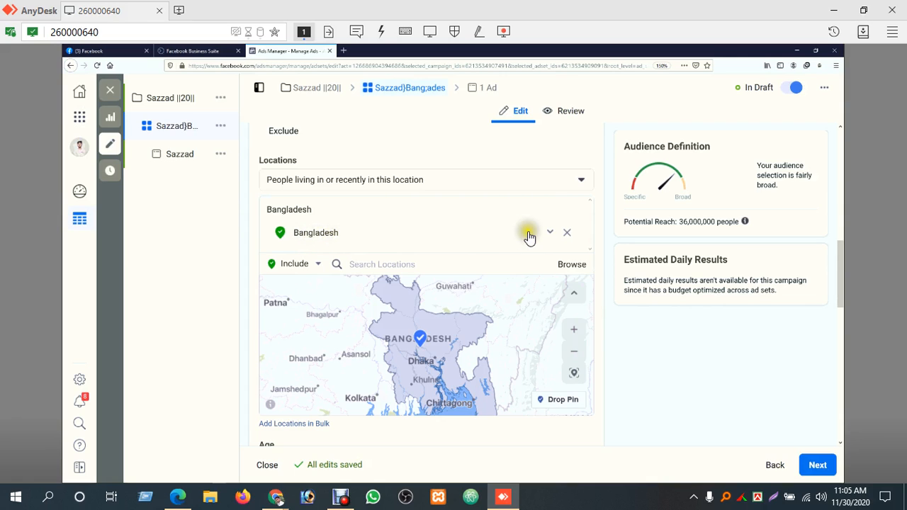
Replace Bangladesh with Rangpur City, Rangpur Division as the included location, searching for rangpur
{"action": "left_click", "coordinate": [551, 233]}
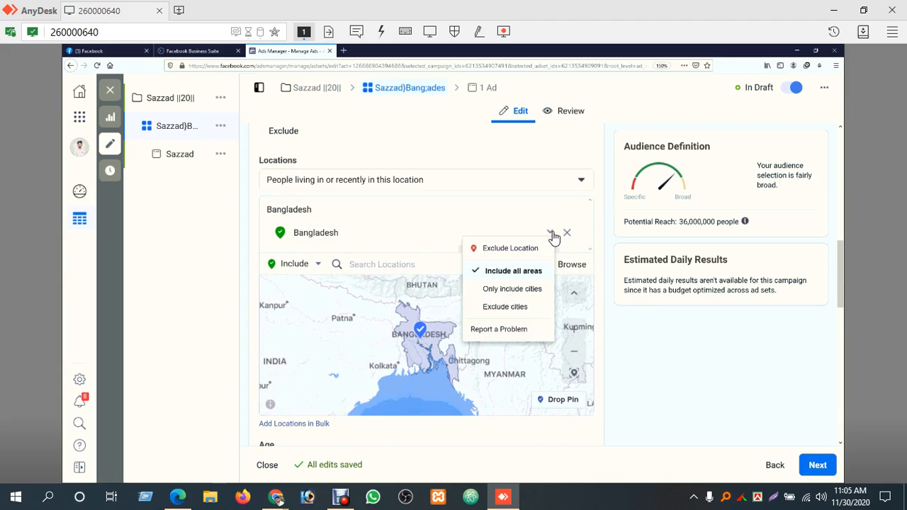
{"action": "left_click", "coordinate": [568, 232]}
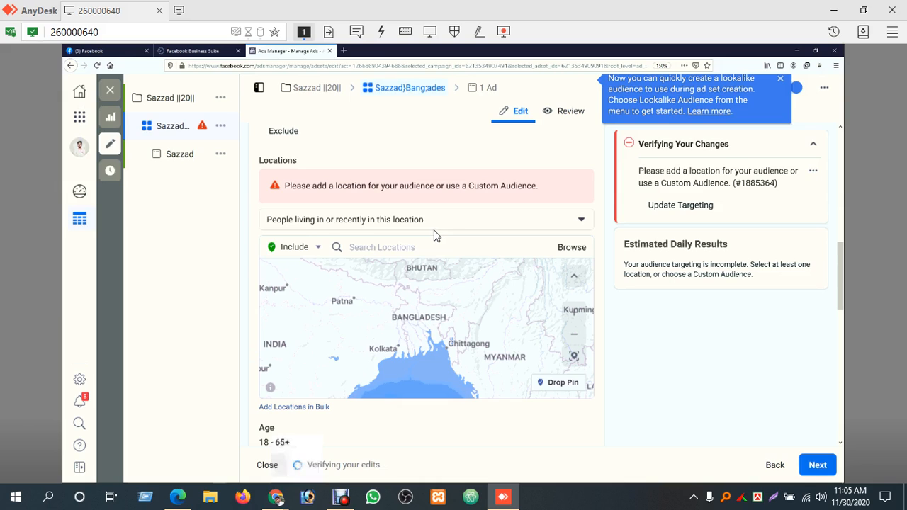
{"action": "left_click", "coordinate": [446, 244]}
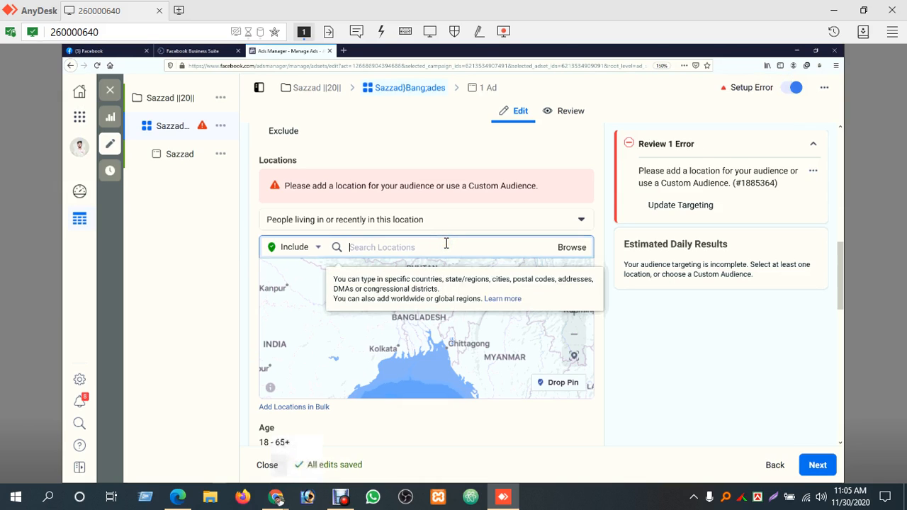
{"action": "type", "text": "rangpur"}
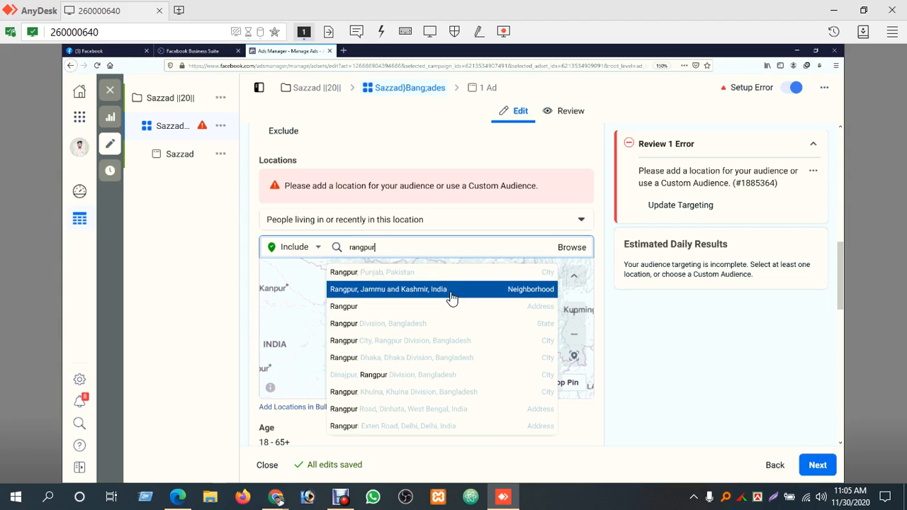
{"action": "left_click", "coordinate": [453, 316]}
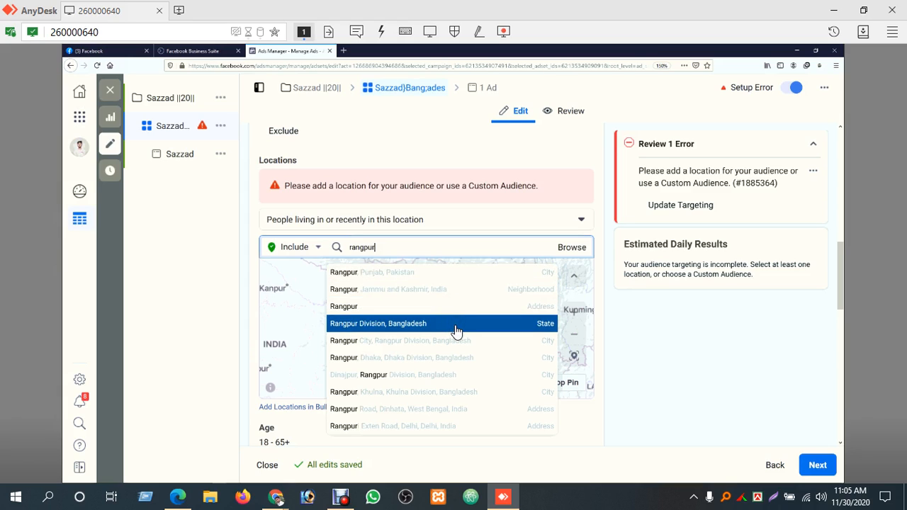
{"action": "left_click", "coordinate": [457, 331]}
{"action": "left_click", "coordinate": [457, 330]}
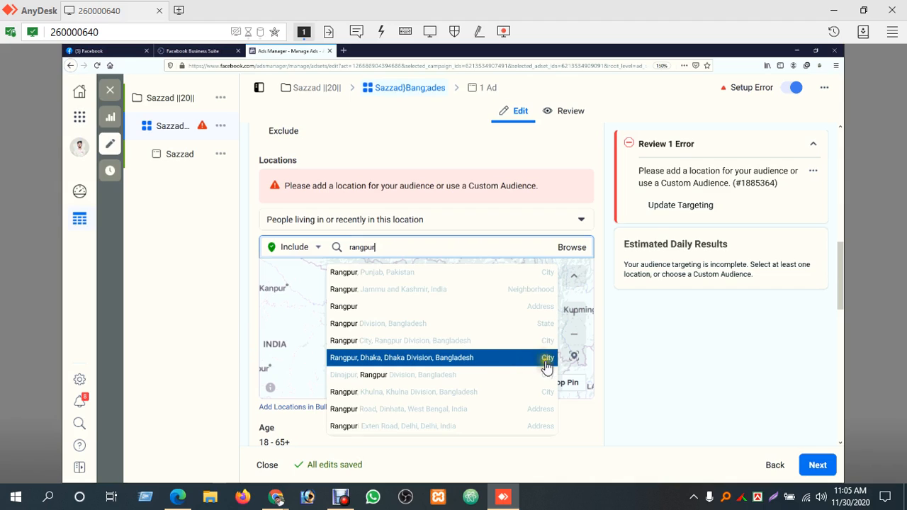
{"action": "left_click", "coordinate": [549, 328]}
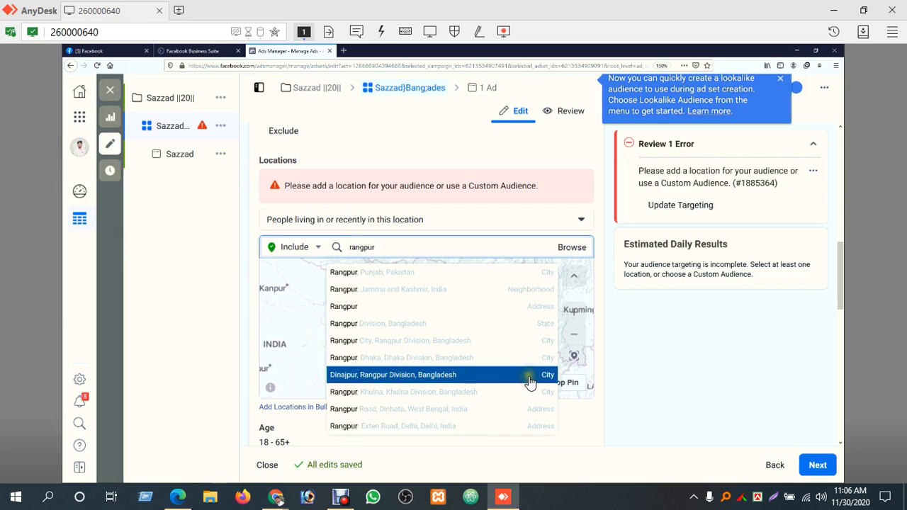
{"action": "left_click", "coordinate": [435, 332]}
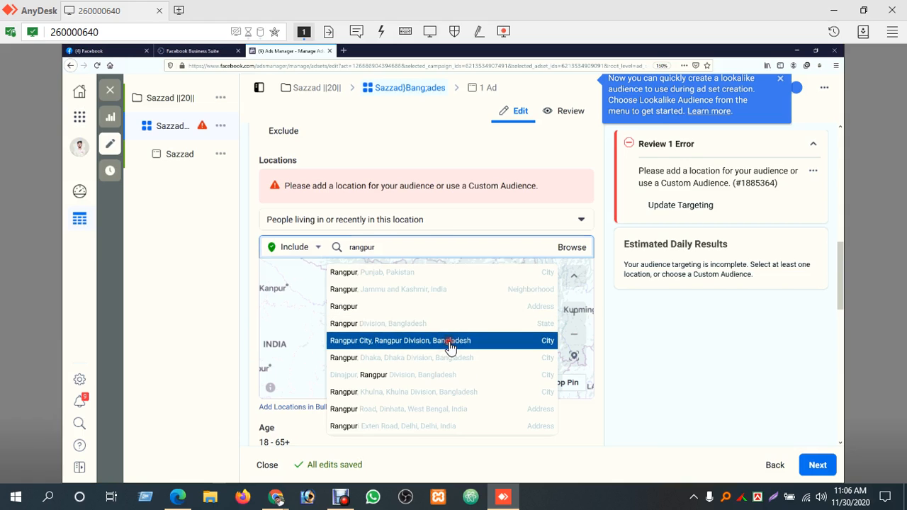
{"action": "left_click", "coordinate": [450, 346]}
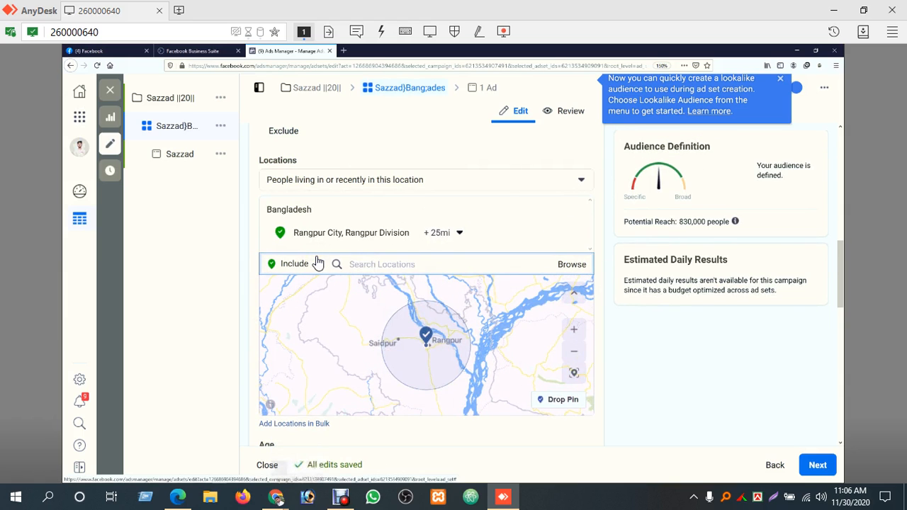
Set the radius around Rangpur City to 45 mi
{"action": "left_click", "coordinate": [574, 330]}
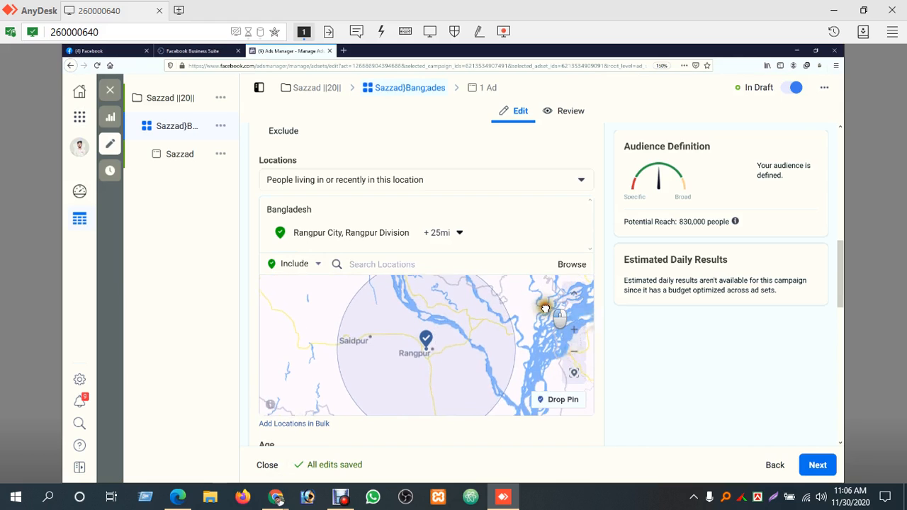
{"action": "left_click_drag", "start_coordinate": [543, 301], "coordinate": [546, 325]}
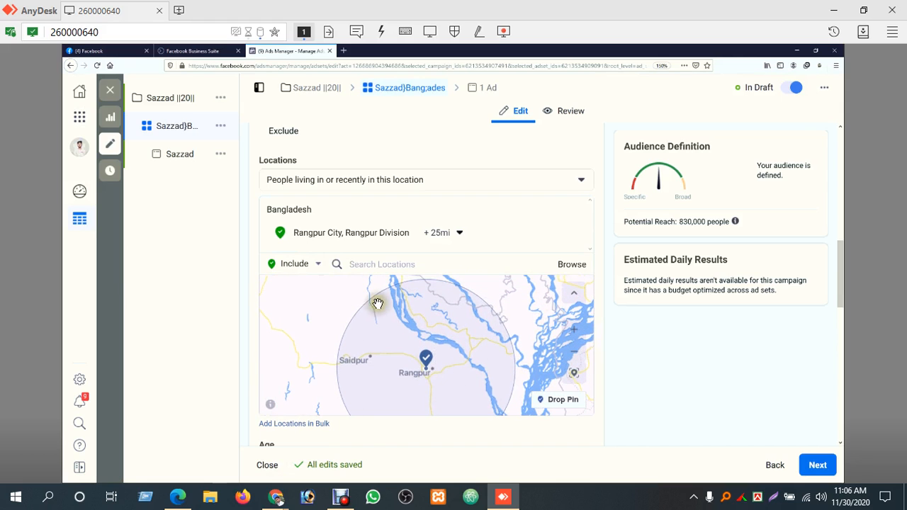
{"action": "left_click", "coordinate": [457, 235]}
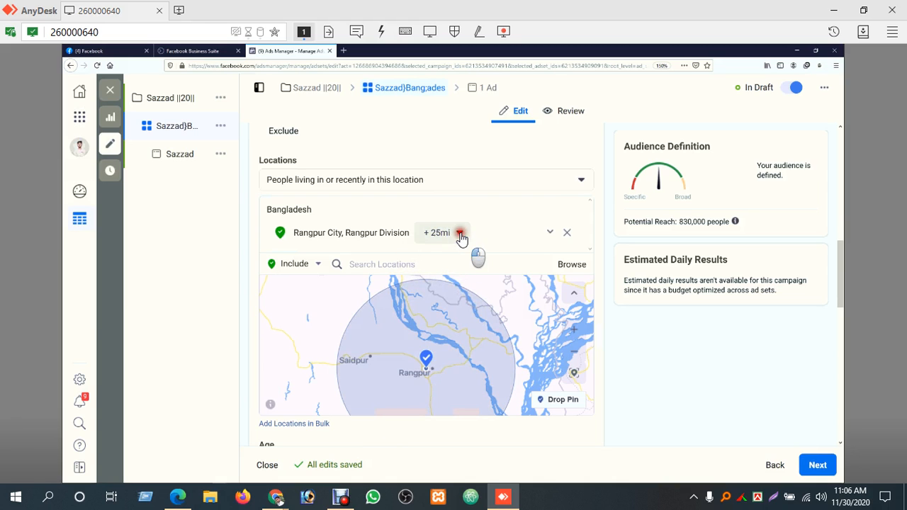
{"action": "left_click_drag", "start_coordinate": [460, 304], "coordinate": [452, 315]}
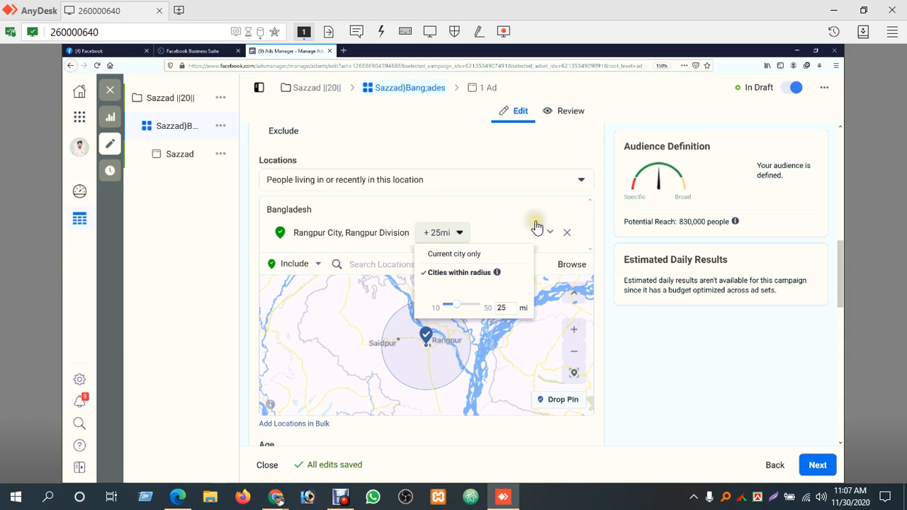
{"action": "left_click", "coordinate": [455, 234]}
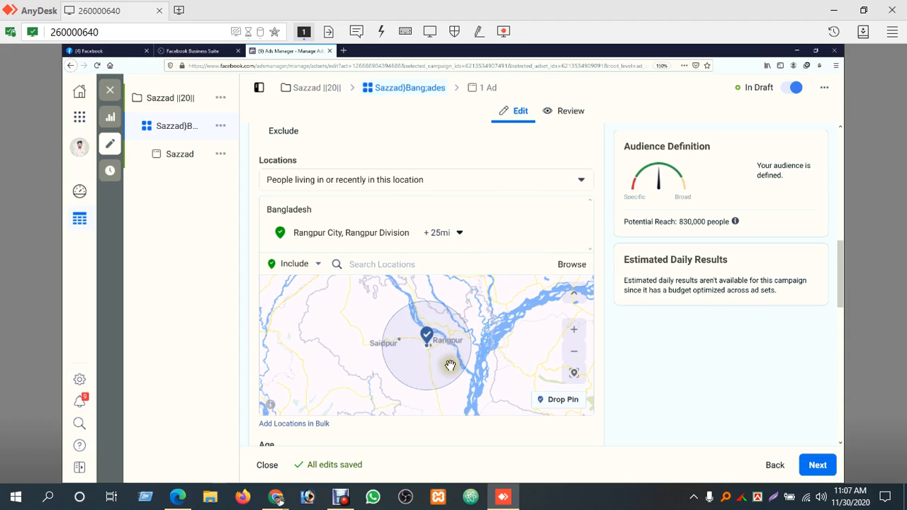
{"action": "left_click", "coordinate": [458, 234]}
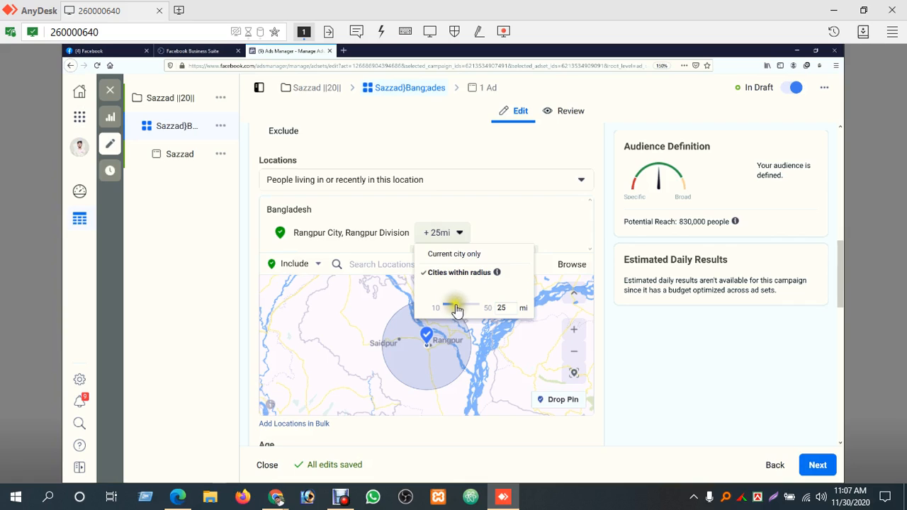
{"action": "mouse_move", "coordinate": [458, 311]}
{"action": "left_mouse_down"}
{"action": "mouse_move", "coordinate": [440, 307]}
{"action": "mouse_move", "coordinate": [470, 305]}
{"action": "left_mouse_up"}
{"action": "left_click_drag", "start_coordinate": [479, 300], "coordinate": [480, 301]}
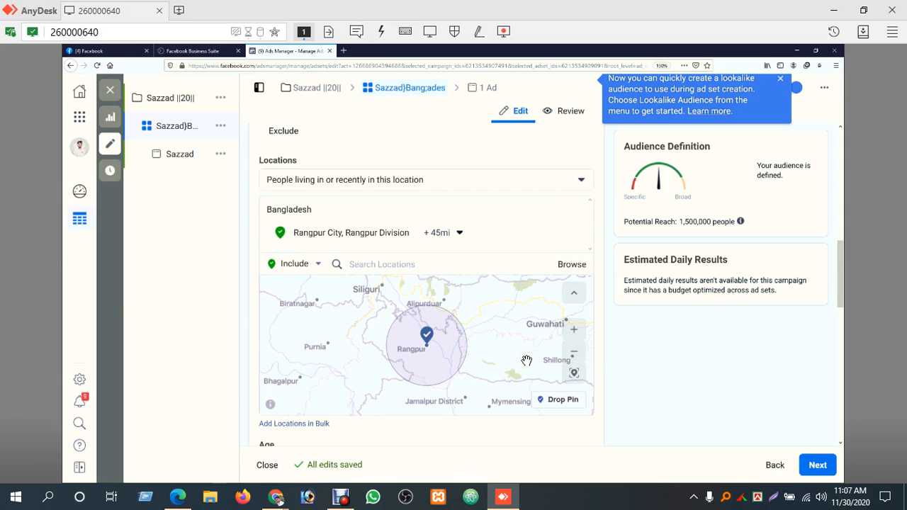
Zoom and pan the location map to examine the radius coverage around Rangpur
{"action": "left_click", "coordinate": [576, 352]}
{"action": "left_click", "coordinate": [577, 355]}
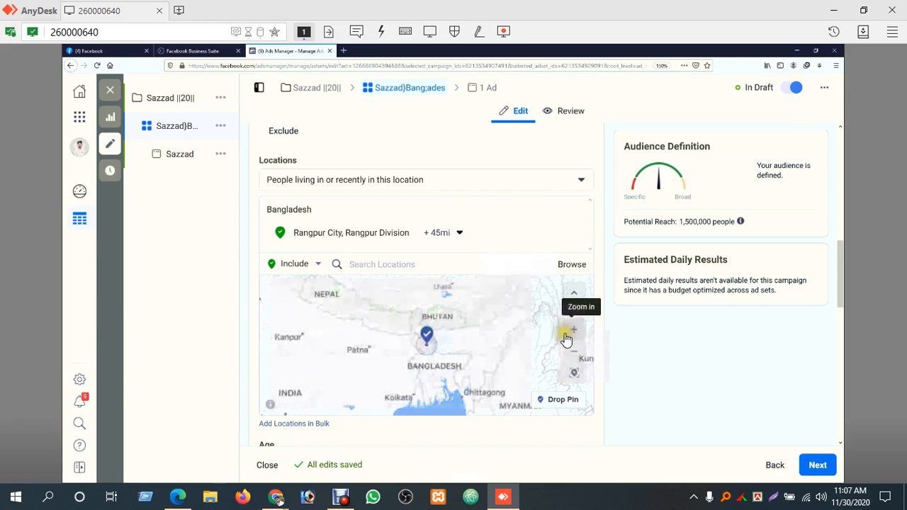
{"action": "left_click", "coordinate": [572, 330]}
{"action": "left_click", "coordinate": [573, 330]}
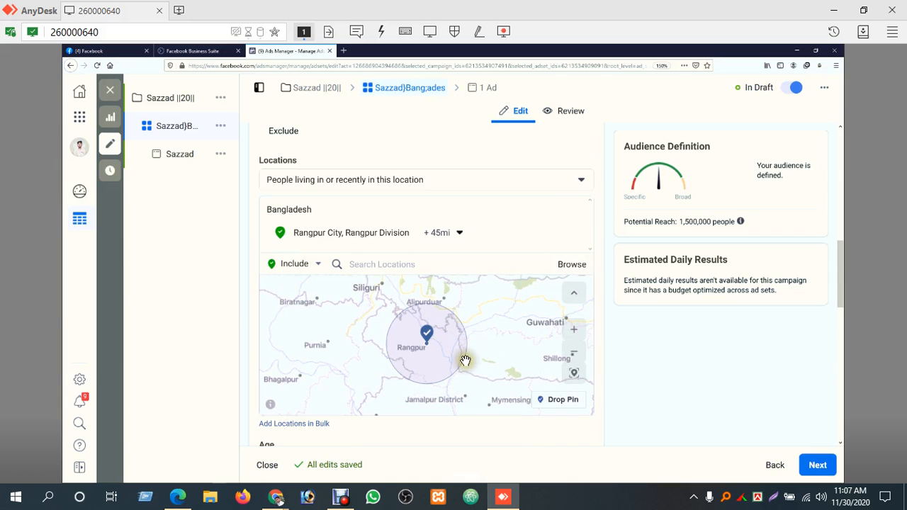
{"action": "left_click", "coordinate": [574, 334]}
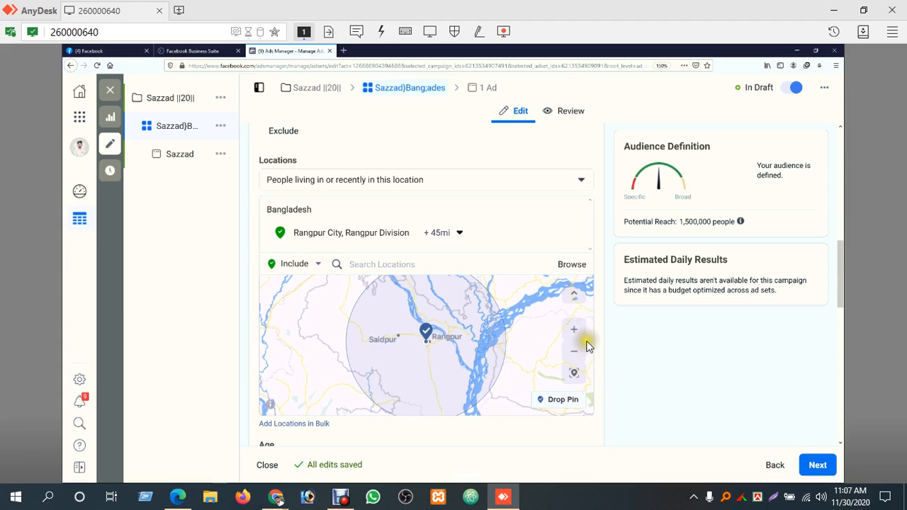
{"action": "left_click_drag", "start_coordinate": [520, 324], "coordinate": [523, 366]}
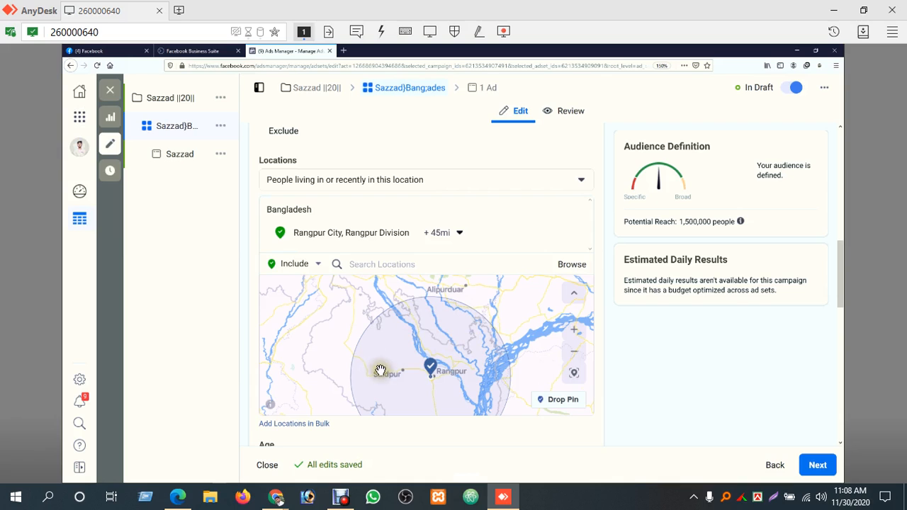
{"action": "left_click_drag", "start_coordinate": [415, 390], "coordinate": [411, 332]}
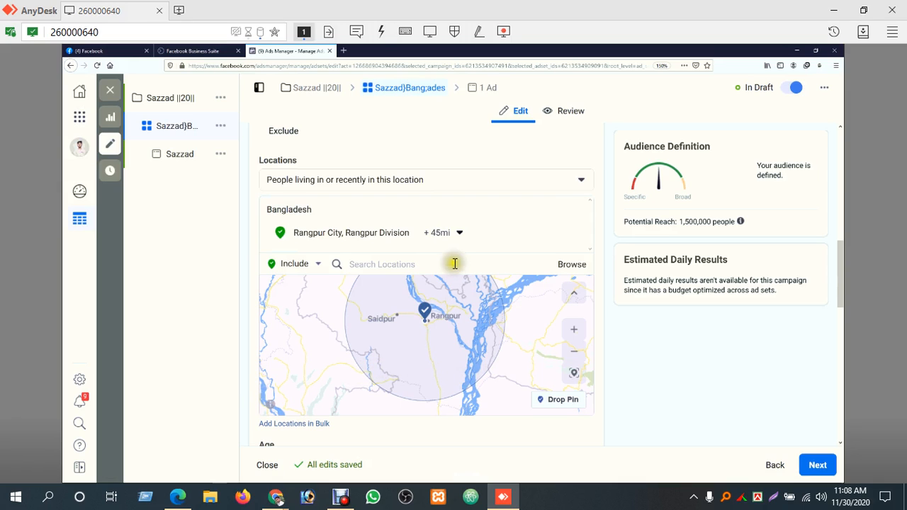
Reduce the radius around Rangpur City to 21 mi
{"action": "left_click", "coordinate": [459, 236]}
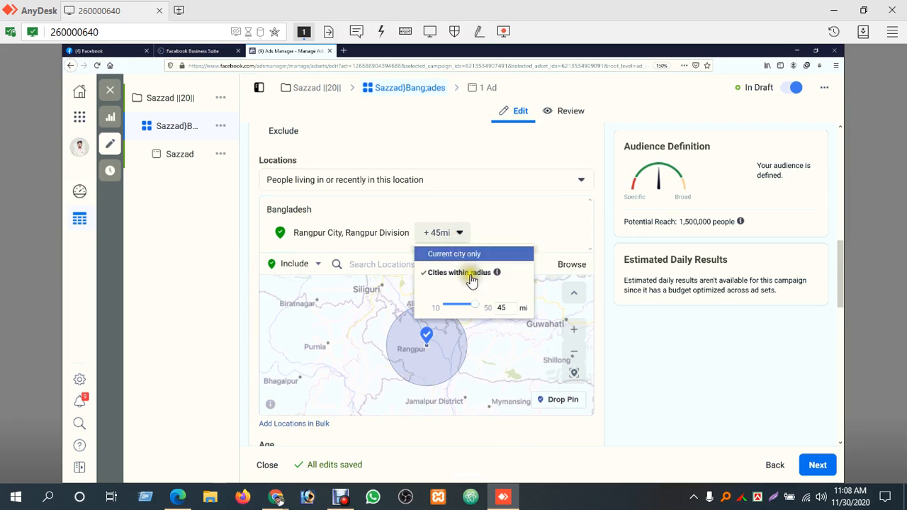
{"action": "left_click_drag", "start_coordinate": [474, 305], "coordinate": [461, 310]}
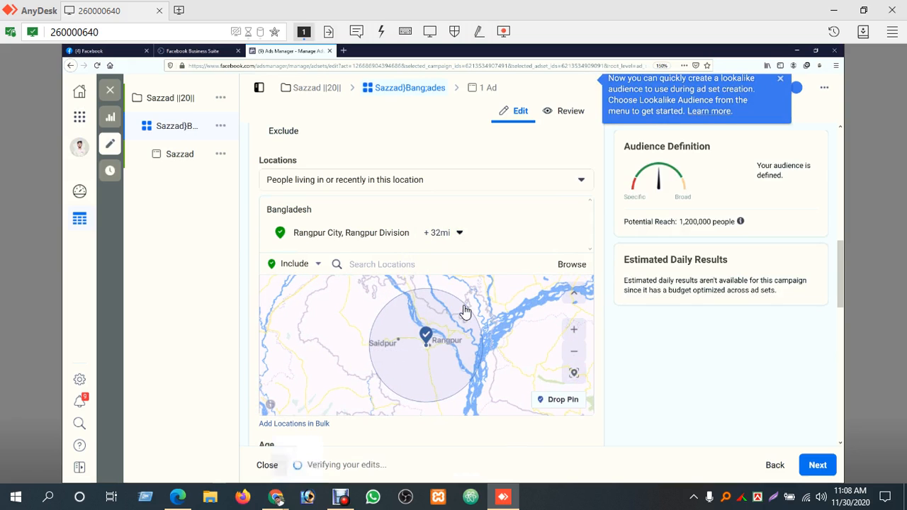
{"action": "left_click", "coordinate": [459, 233]}
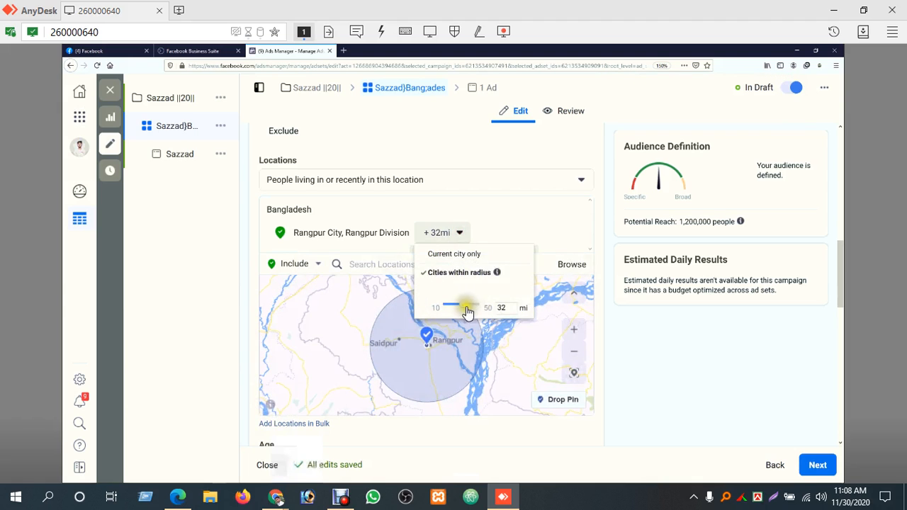
{"action": "left_click_drag", "start_coordinate": [465, 311], "coordinate": [458, 308]}
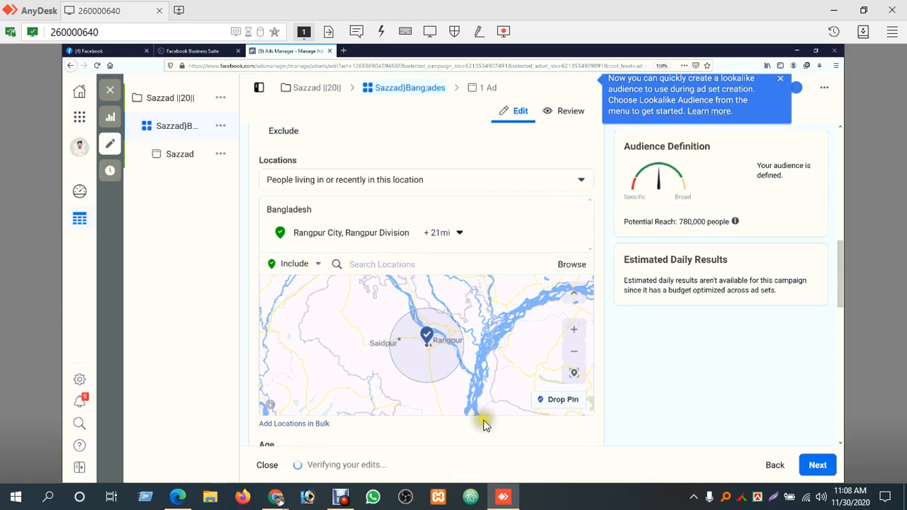
Zoom in and out on the location map and pan it to compare the 21 mi radius with surrounding districts
{"action": "left_click", "coordinate": [572, 353]}
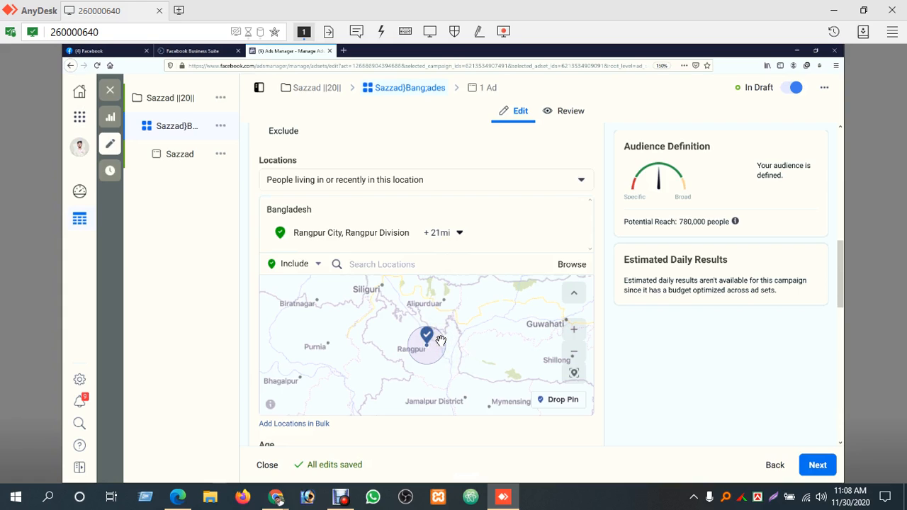
{"action": "left_click", "coordinate": [576, 332]}
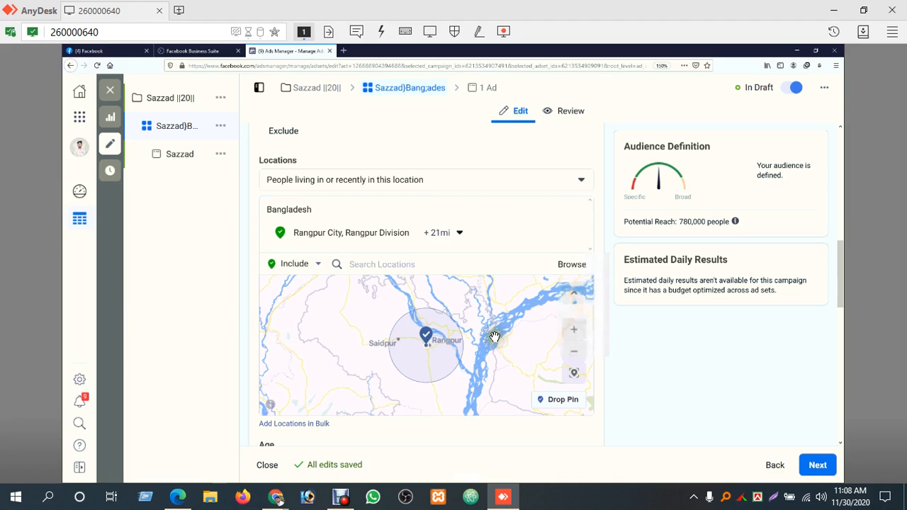
{"action": "left_click", "coordinate": [581, 334]}
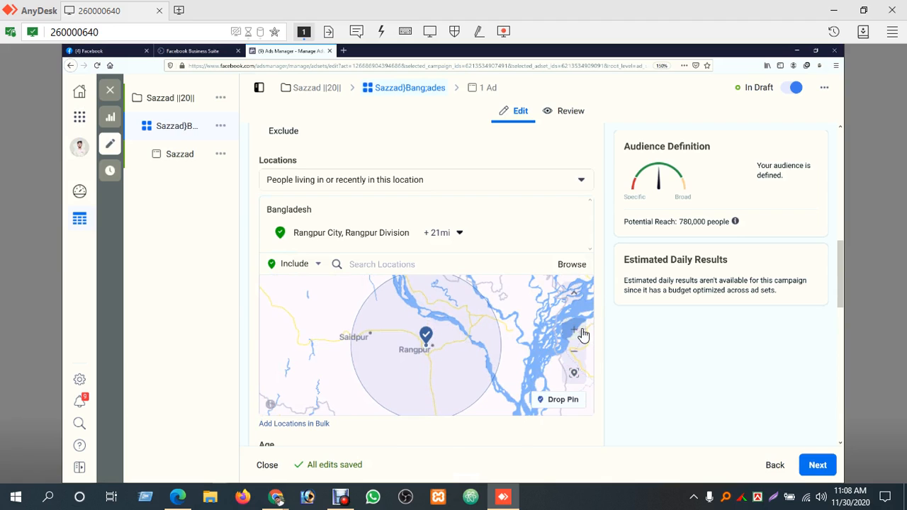
{"action": "left_click_drag", "start_coordinate": [538, 340], "coordinate": [527, 327]}
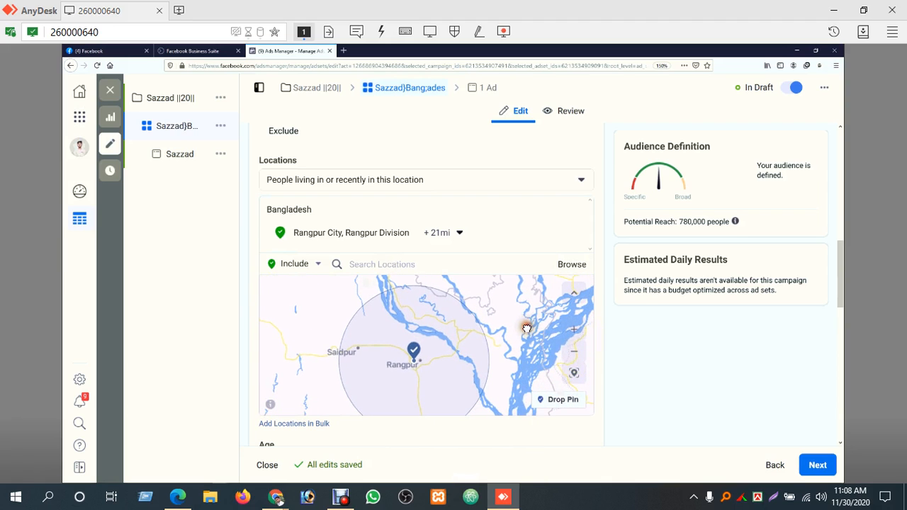
{"action": "left_click", "coordinate": [574, 361]}
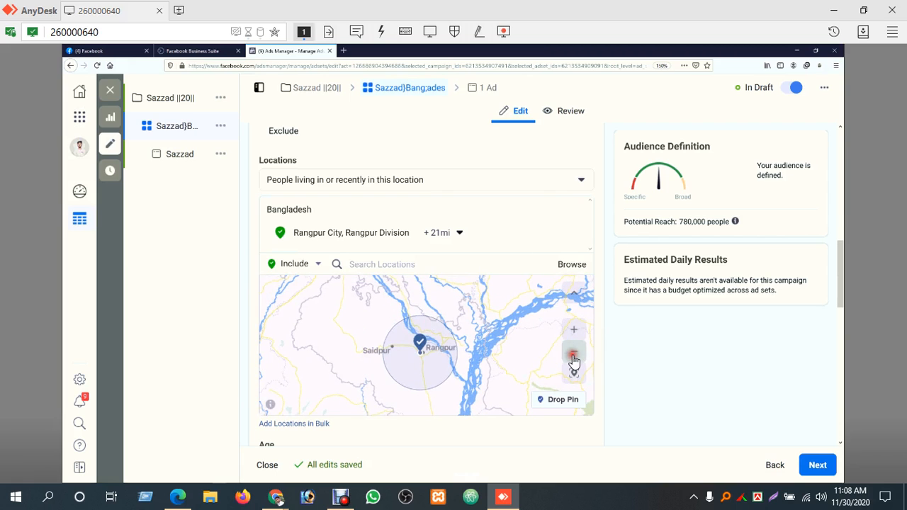
{"action": "left_click", "coordinate": [575, 361]}
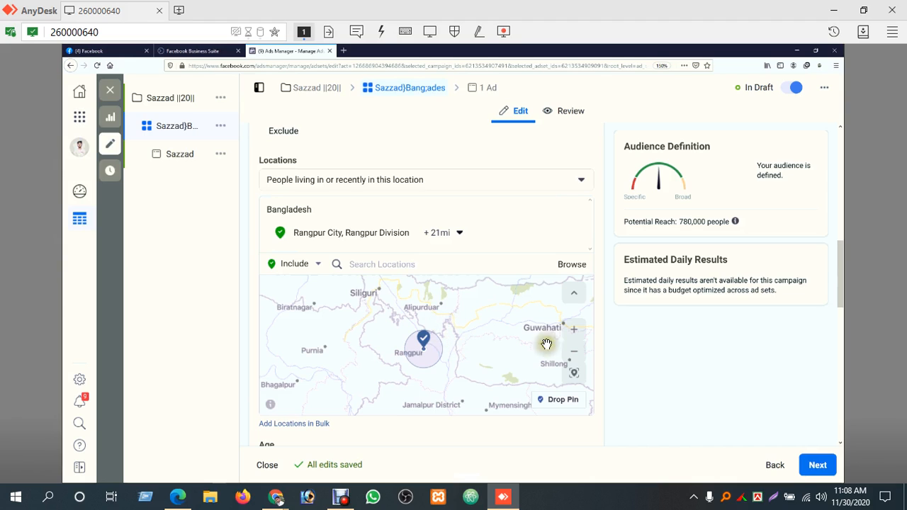
{"action": "left_click", "coordinate": [576, 330]}
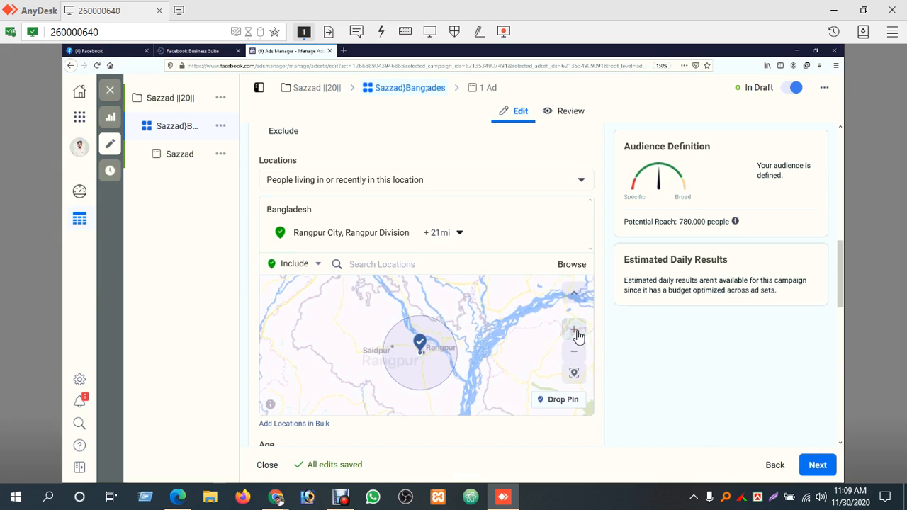
{"action": "mouse_move", "coordinate": [468, 331]}
{"action": "left_mouse_down"}
{"action": "mouse_move", "coordinate": [472, 376]}
{"action": "mouse_move", "coordinate": [475, 344]}
{"action": "left_mouse_up"}
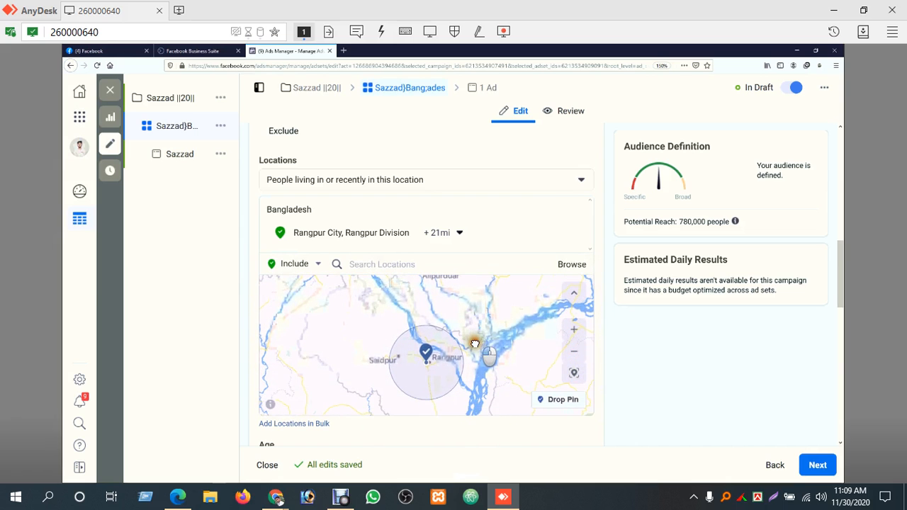
{"action": "left_click", "coordinate": [574, 352]}
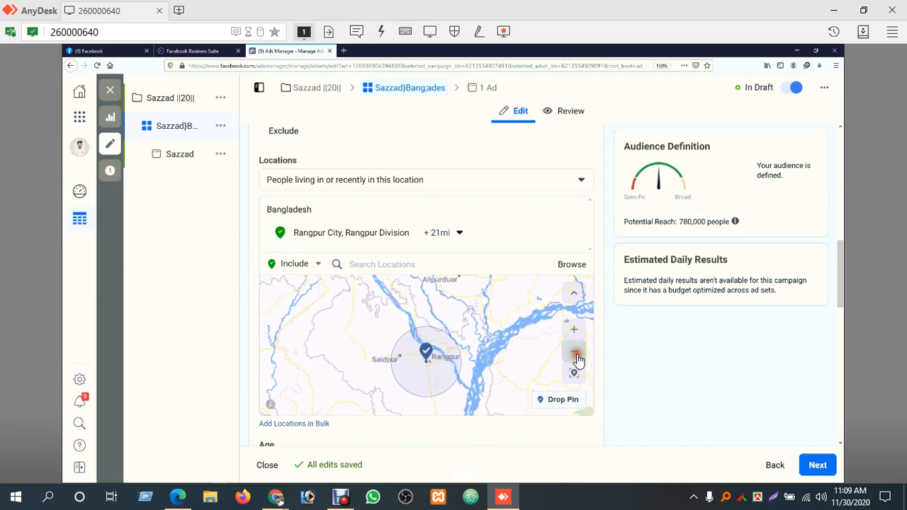
Reduce the radius around Rangpur City to 15 mi
{"action": "left_click", "coordinate": [461, 233]}
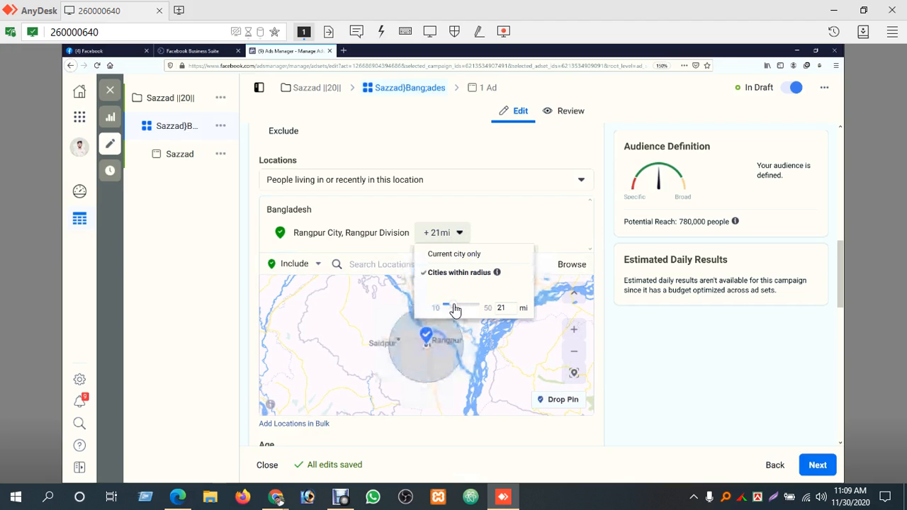
{"action": "left_click_drag", "start_coordinate": [454, 309], "coordinate": [453, 309]}
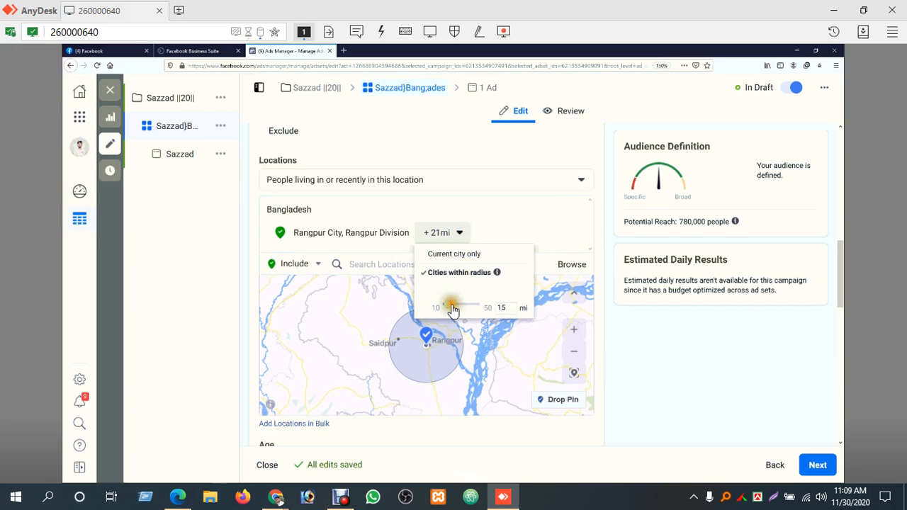
{"action": "left_click", "coordinate": [484, 362]}
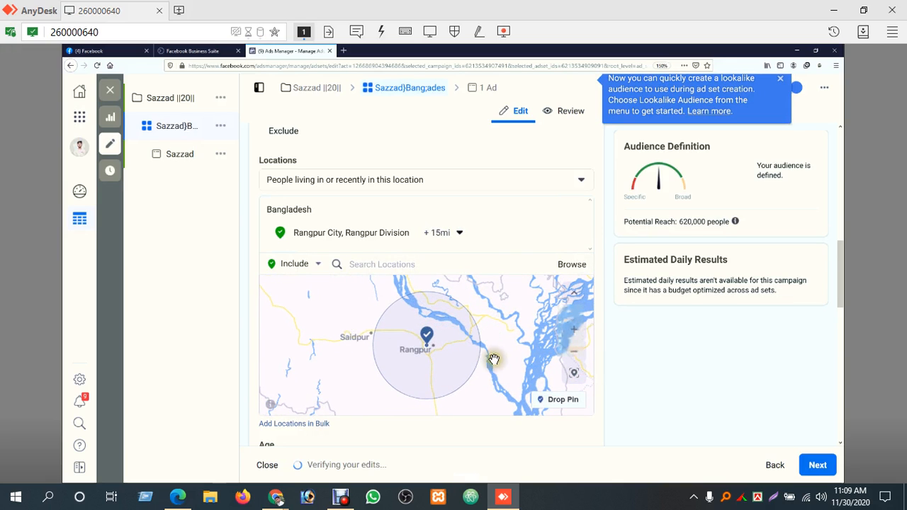
Pan and zoom the map to inspect the area covered by the 15 mi radius and check the potential reach
{"action": "mouse_move", "coordinate": [513, 332]}
{"action": "left_mouse_down"}
{"action": "mouse_move", "coordinate": [514, 366]}
{"action": "mouse_move", "coordinate": [513, 345]}
{"action": "left_mouse_up"}
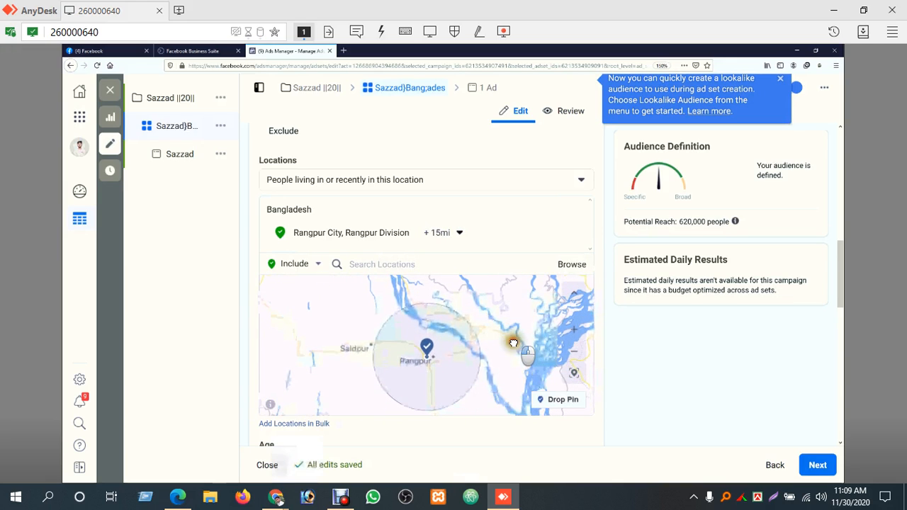
{"action": "left_click", "coordinate": [579, 360]}
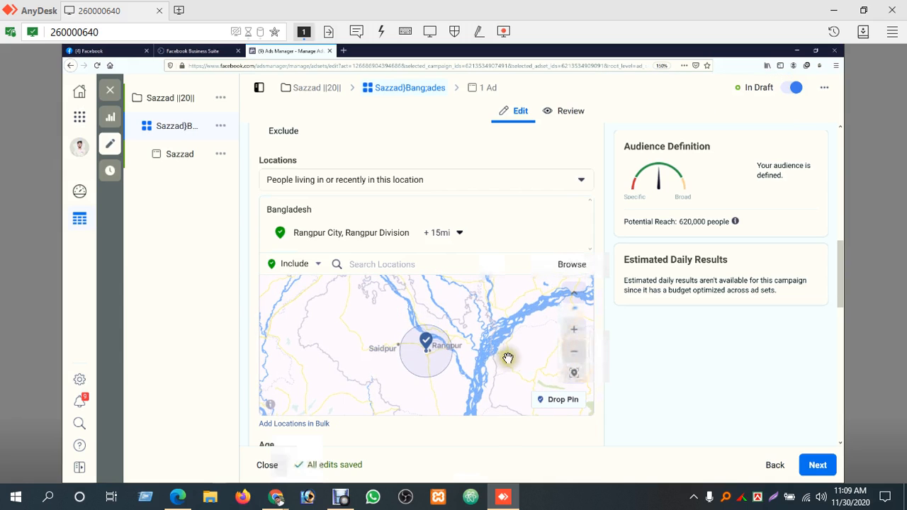
{"action": "left_click", "coordinate": [574, 352]}
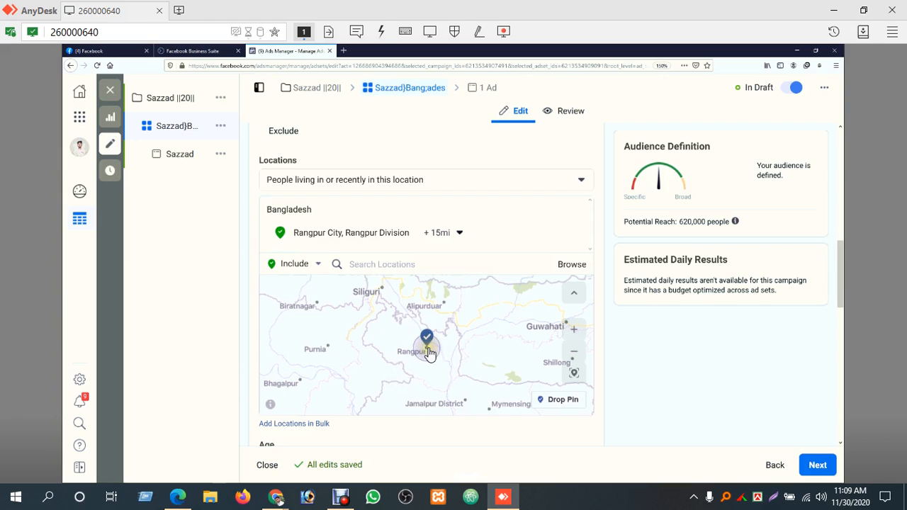
{"action": "left_click", "coordinate": [575, 333]}
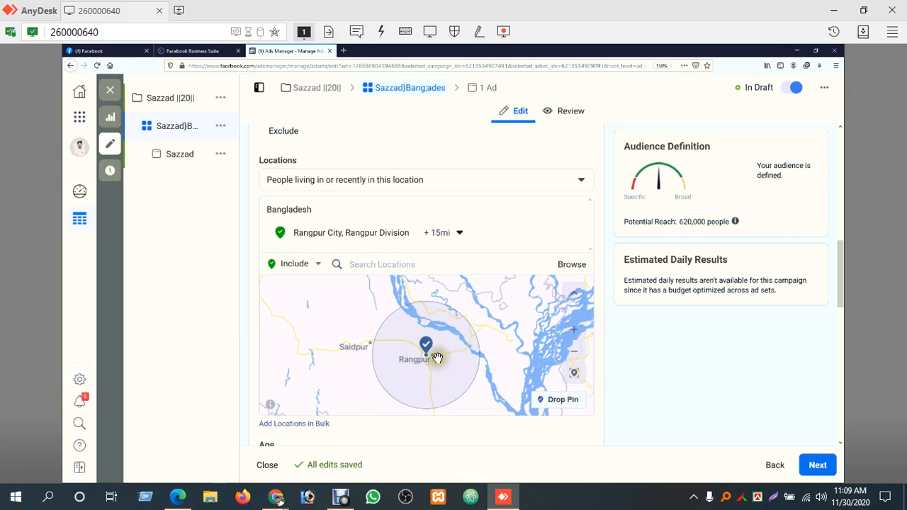
{"action": "left_click_drag", "start_coordinate": [446, 330], "coordinate": [431, 350]}
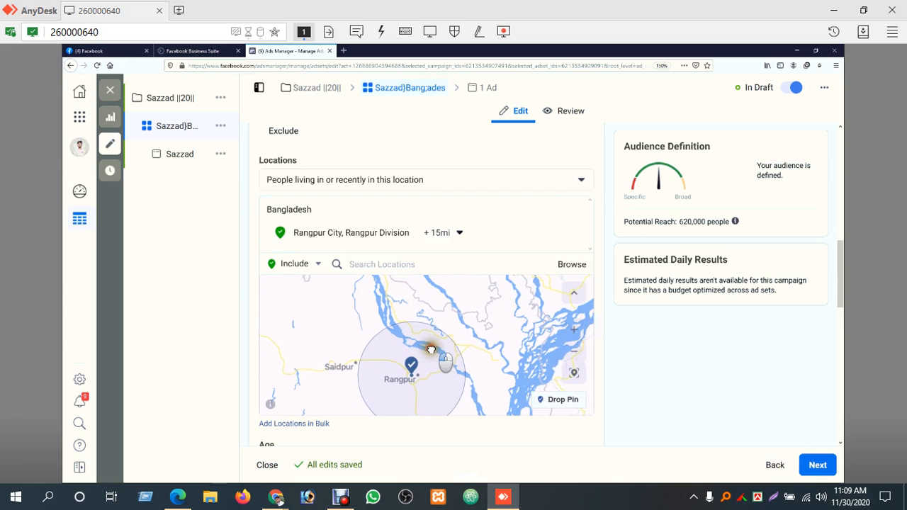
{"action": "left_click", "coordinate": [576, 337]}
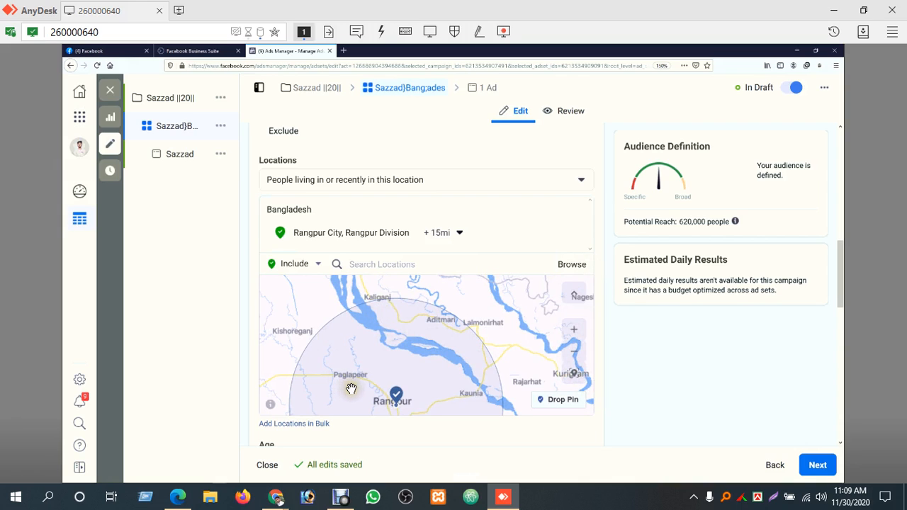
{"action": "left_click_drag", "start_coordinate": [463, 360], "coordinate": [425, 353]}
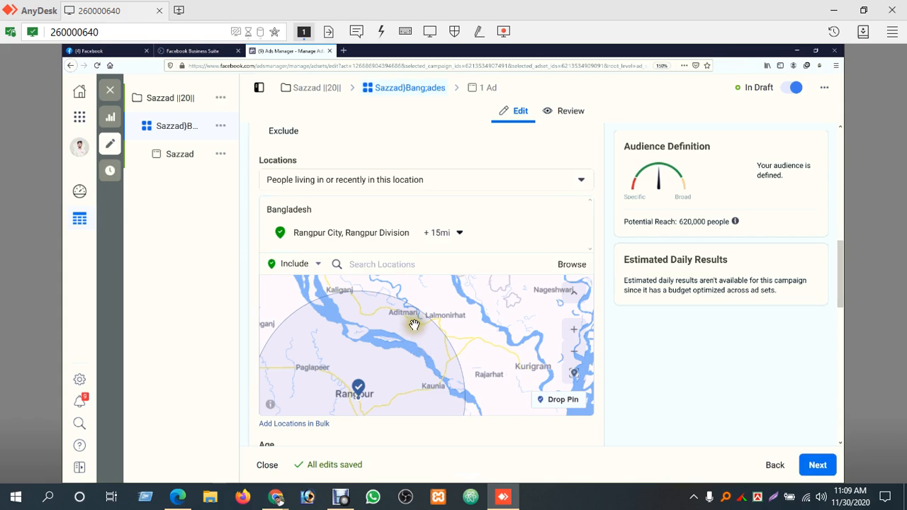
{"action": "left_click_drag", "start_coordinate": [467, 375], "coordinate": [451, 326]}
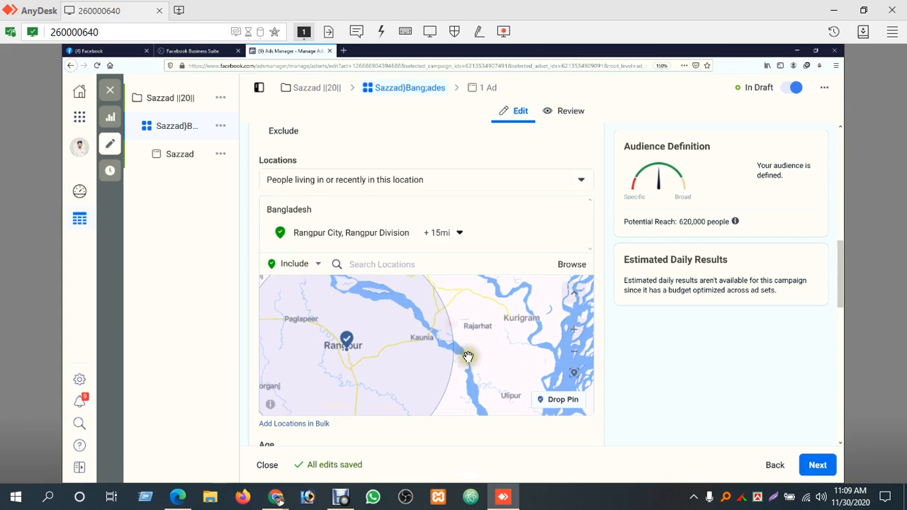
{"action": "left_click_drag", "start_coordinate": [477, 381], "coordinate": [478, 304]}
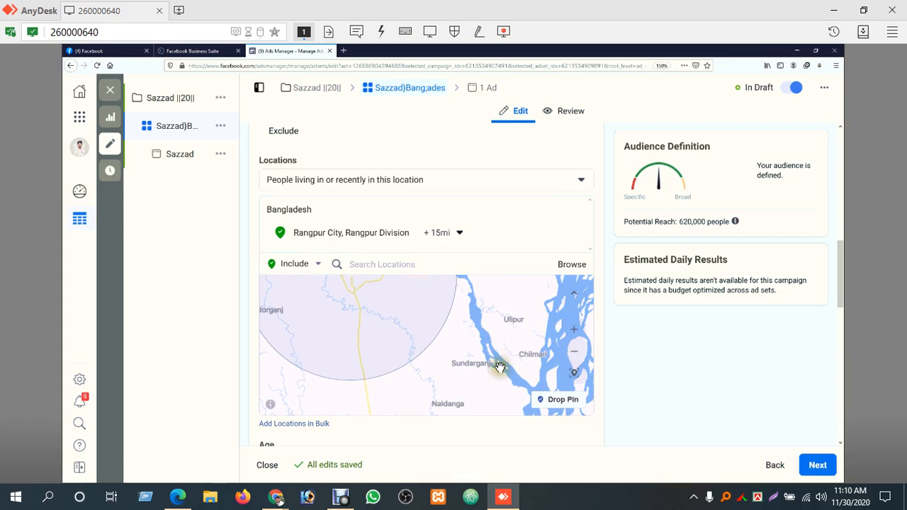
{"action": "left_click_drag", "start_coordinate": [501, 385], "coordinate": [468, 350]}
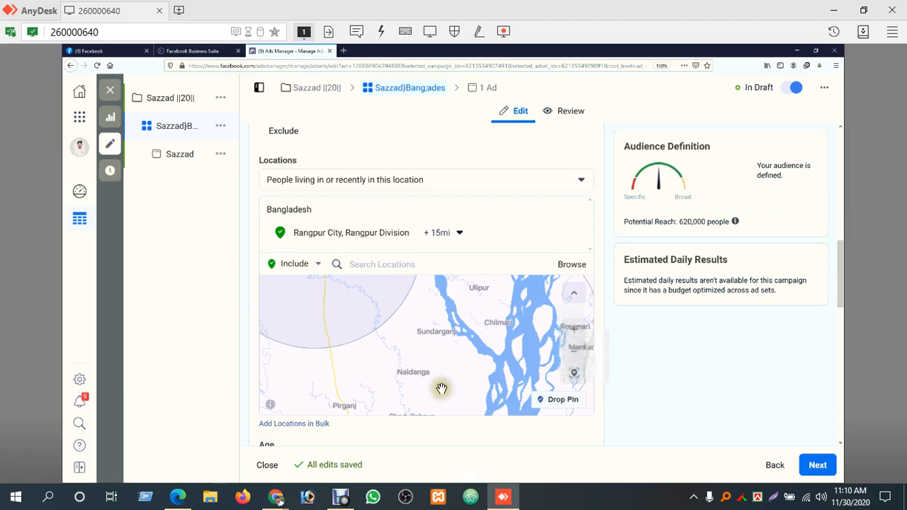
{"action": "left_click_drag", "start_coordinate": [442, 387], "coordinate": [509, 397]}
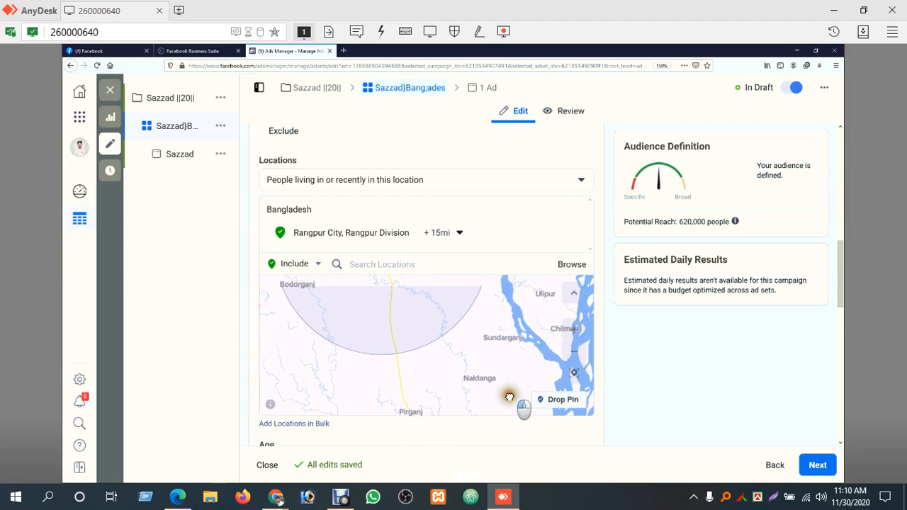
{"action": "left_click_drag", "start_coordinate": [490, 347], "coordinate": [529, 394]}
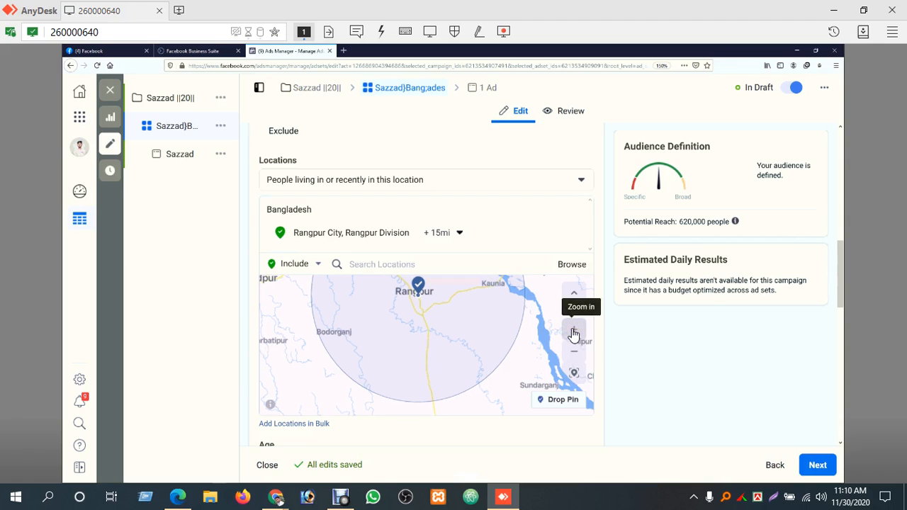
{"action": "left_click", "coordinate": [459, 234]}
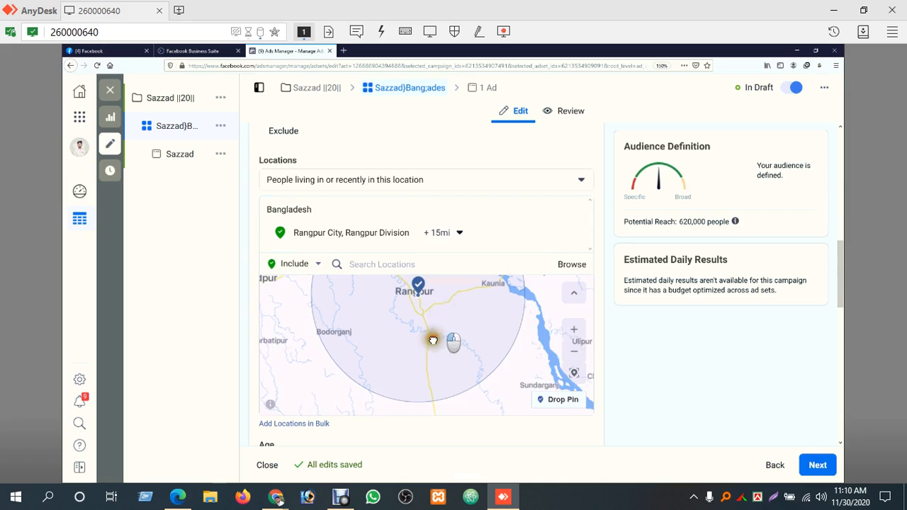
{"action": "left_click_drag", "start_coordinate": [431, 340], "coordinate": [371, 405]}
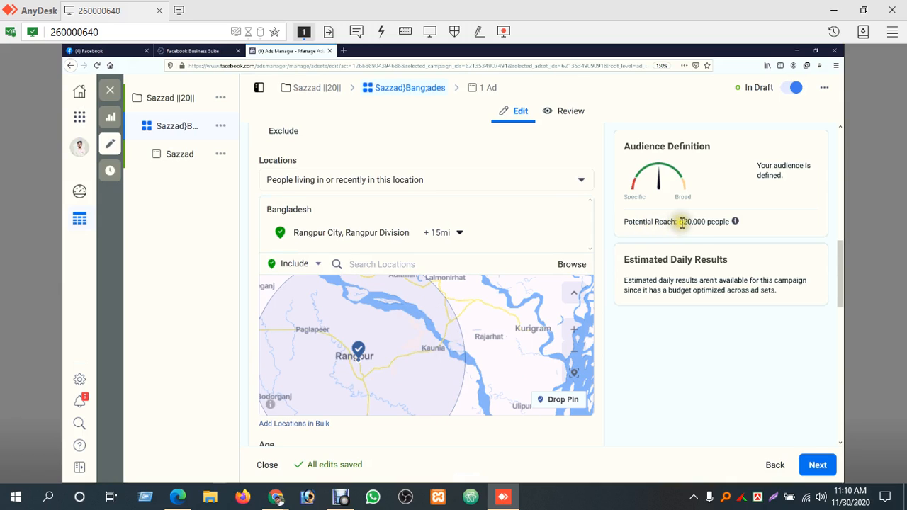
{"action": "left_click_drag", "start_coordinate": [679, 223], "coordinate": [706, 222]}
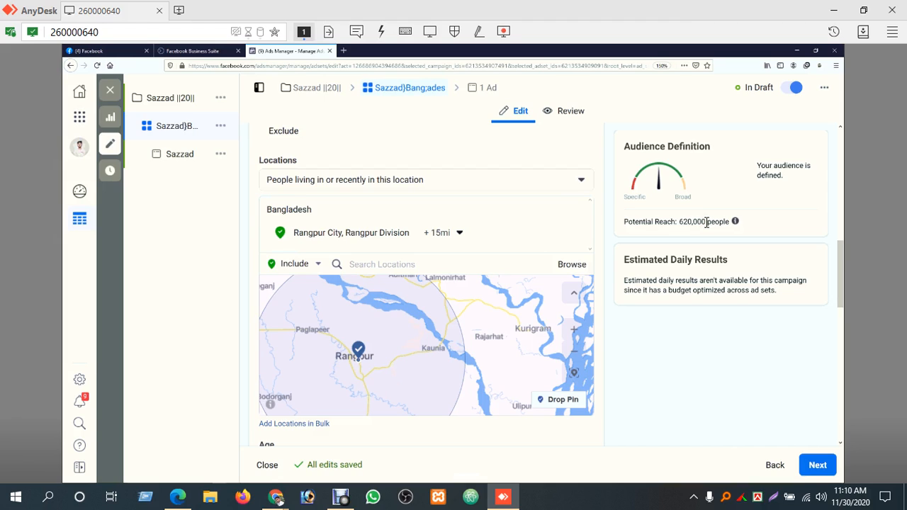
Reduce the radius around Rangpur City to the minimum of 10 mi
{"action": "left_click", "coordinate": [459, 233]}
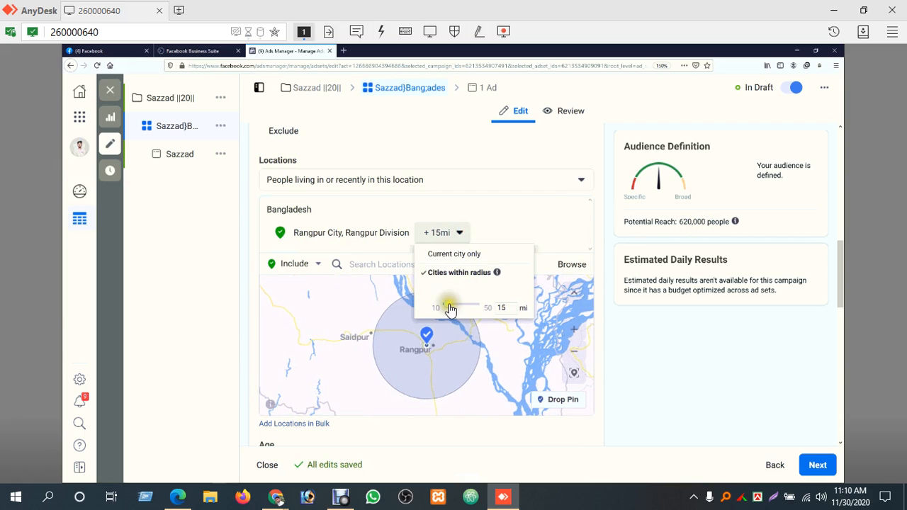
{"action": "left_click_drag", "start_coordinate": [449, 308], "coordinate": [439, 307]}
{"action": "left_click", "coordinate": [470, 270]}
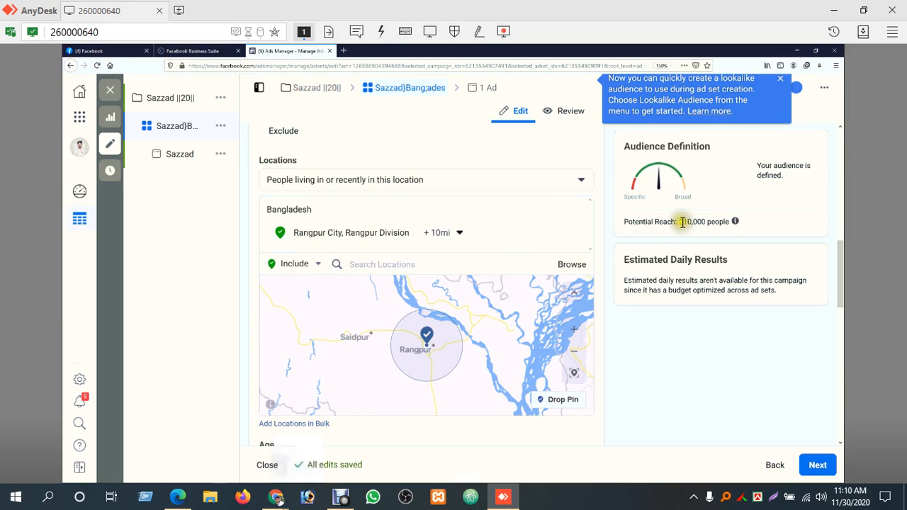
Review the potential reach and audience settings, then zoom and pan the map around the 10 mi radius
{"action": "left_click_drag", "start_coordinate": [681, 221], "coordinate": [702, 221]}
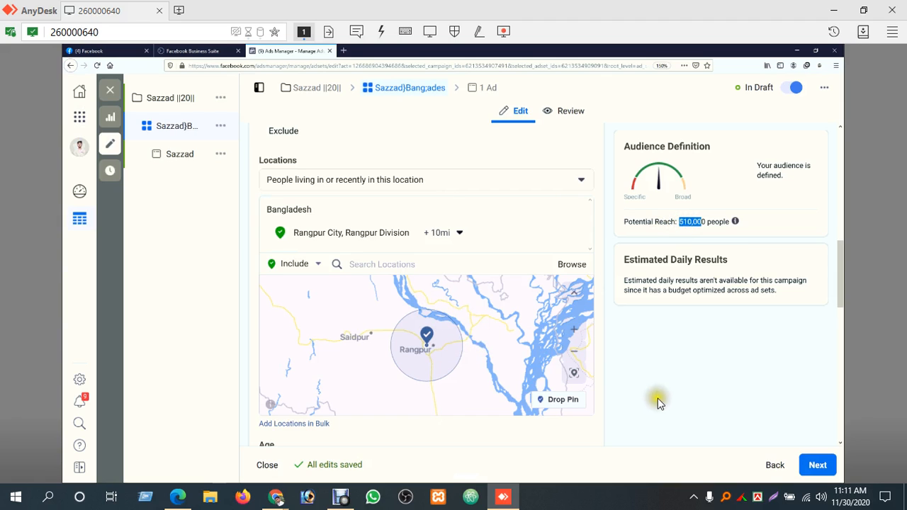
{"action": "scroll", "coordinate": [658, 398], "scroll_direction": "down", "scroll_amount": 4}
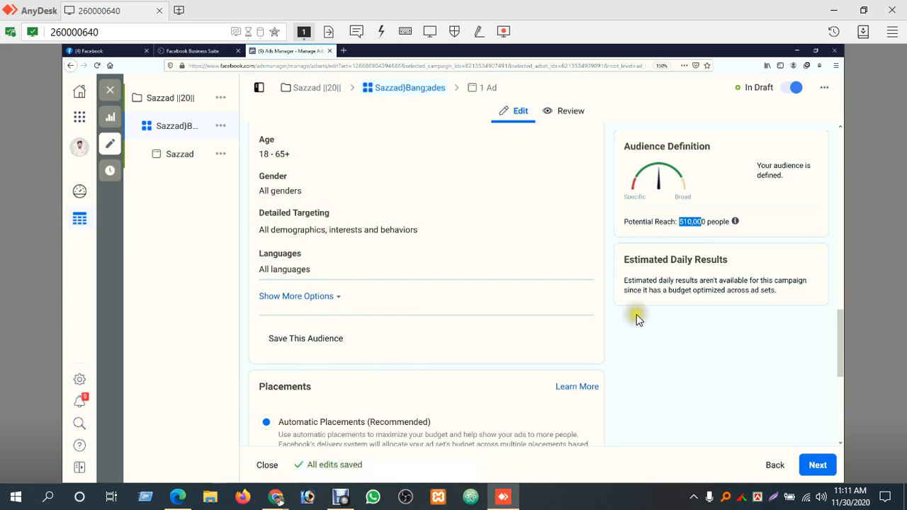
{"action": "left_click_drag", "start_coordinate": [843, 344], "coordinate": [849, 281]}
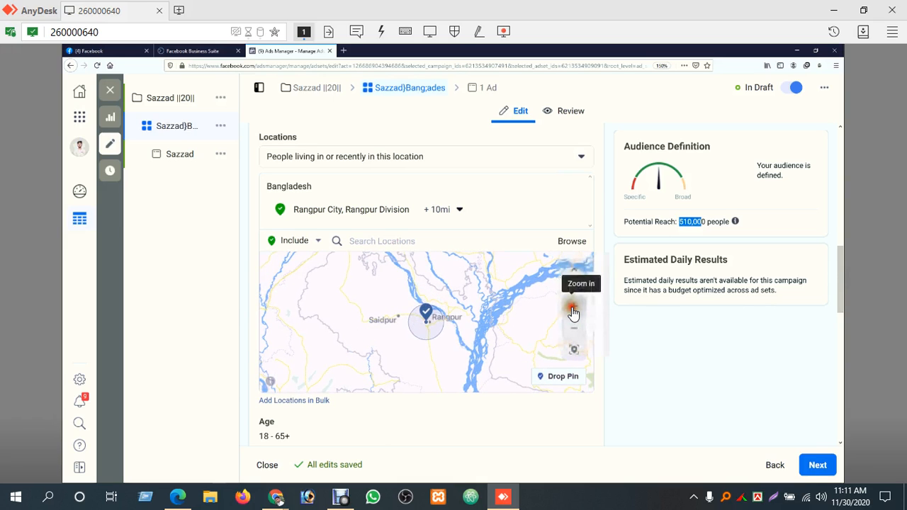
{"action": "left_click", "coordinate": [574, 312]}
{"action": "left_click", "coordinate": [574, 312]}
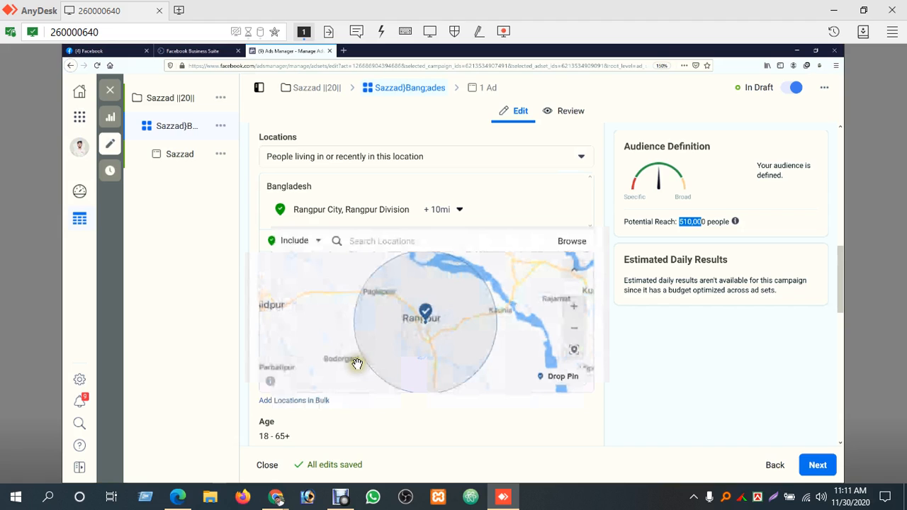
{"action": "left_click", "coordinate": [574, 307]}
{"action": "left_click_drag", "start_coordinate": [531, 317], "coordinate": [475, 310]}
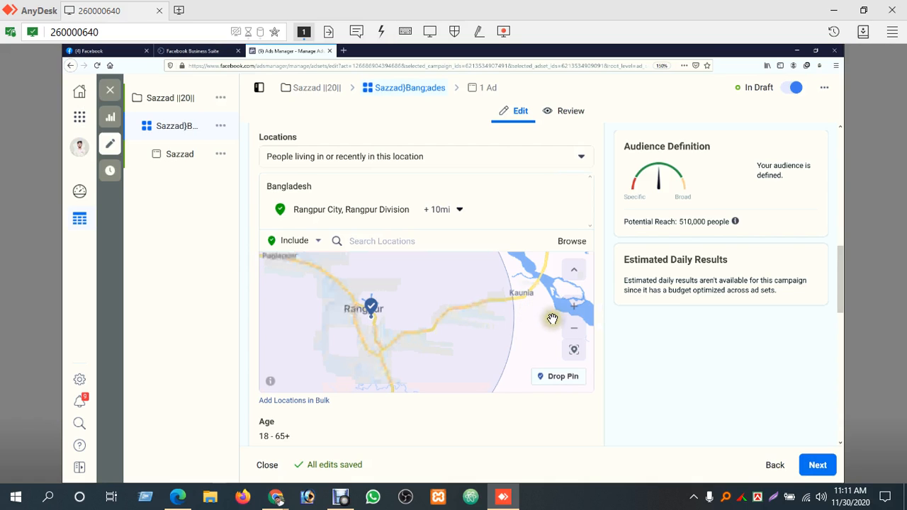
{"action": "left_click", "coordinate": [574, 327]}
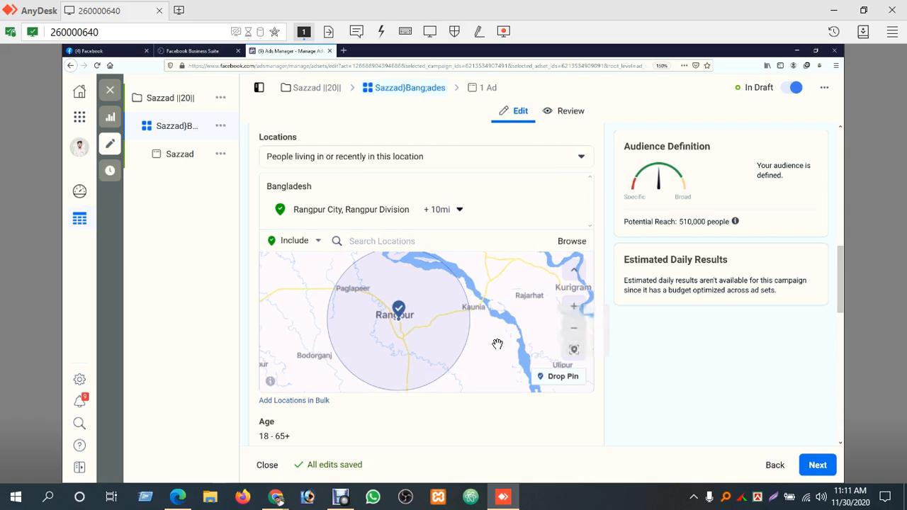
Switch location targeting to Exclude and drop a pin near Kaunia to exclude that area
{"action": "left_click_drag", "start_coordinate": [497, 344], "coordinate": [477, 344]}
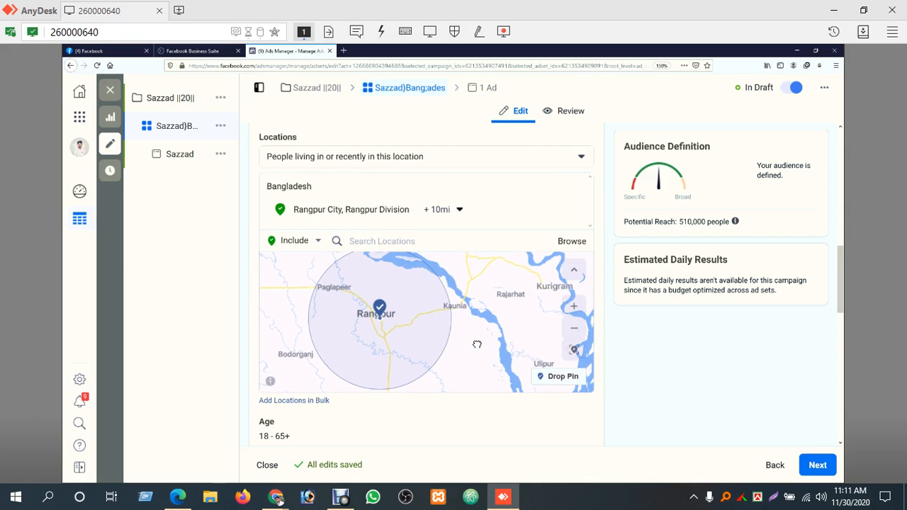
{"action": "left_click", "coordinate": [316, 243]}
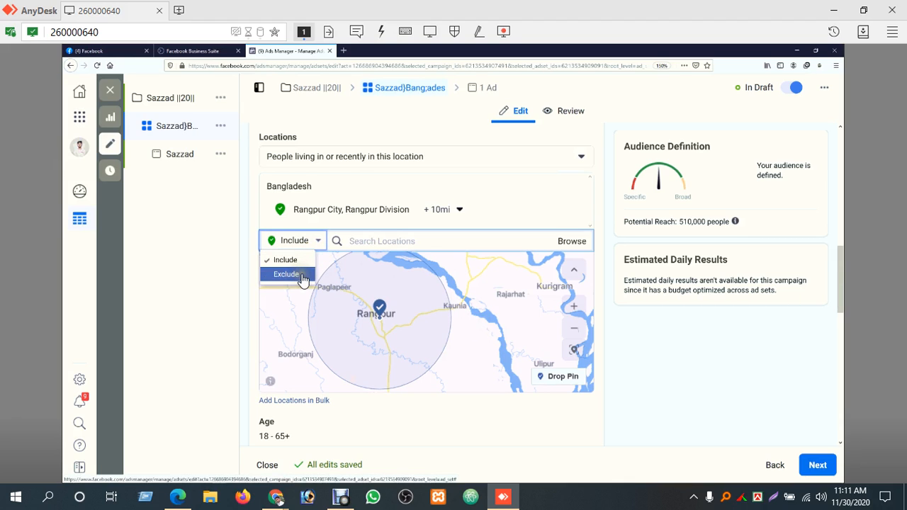
{"action": "left_click", "coordinate": [301, 277]}
{"action": "left_click", "coordinate": [560, 378]}
{"action": "left_click", "coordinate": [443, 306]}
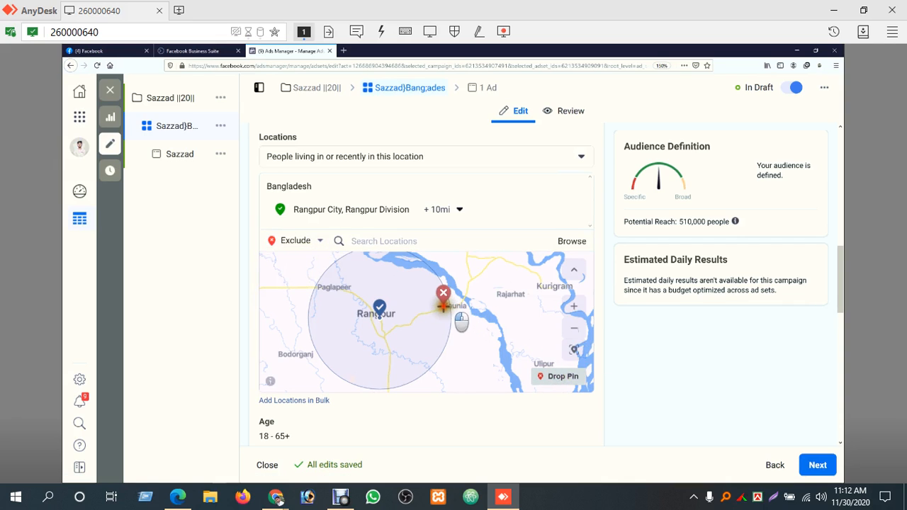
{"action": "left_click", "coordinate": [445, 306]}
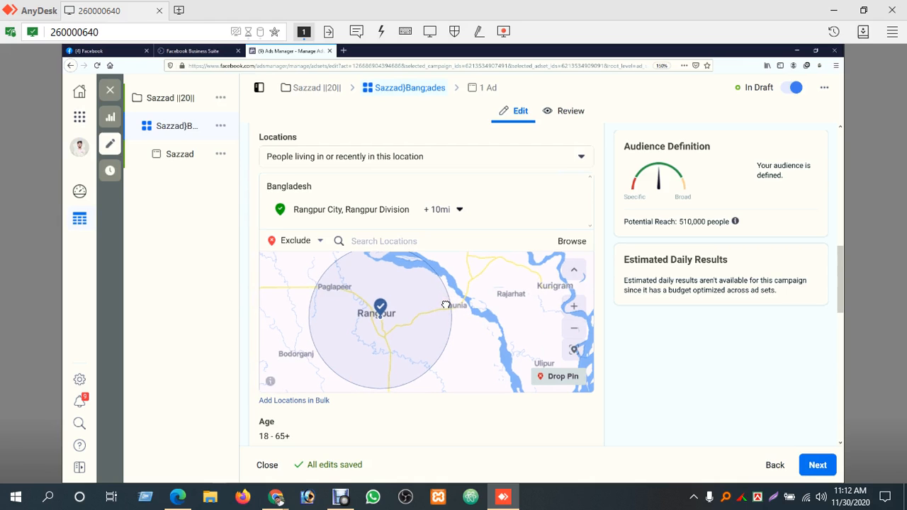
{"action": "left_click", "coordinate": [445, 304]}
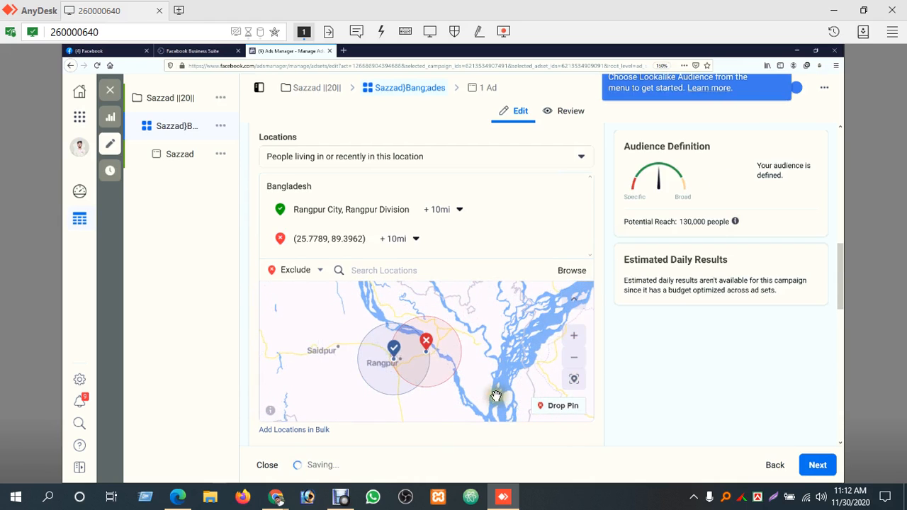
Set the excluded pin's radius to 1 mi
{"action": "left_click", "coordinate": [413, 239]}
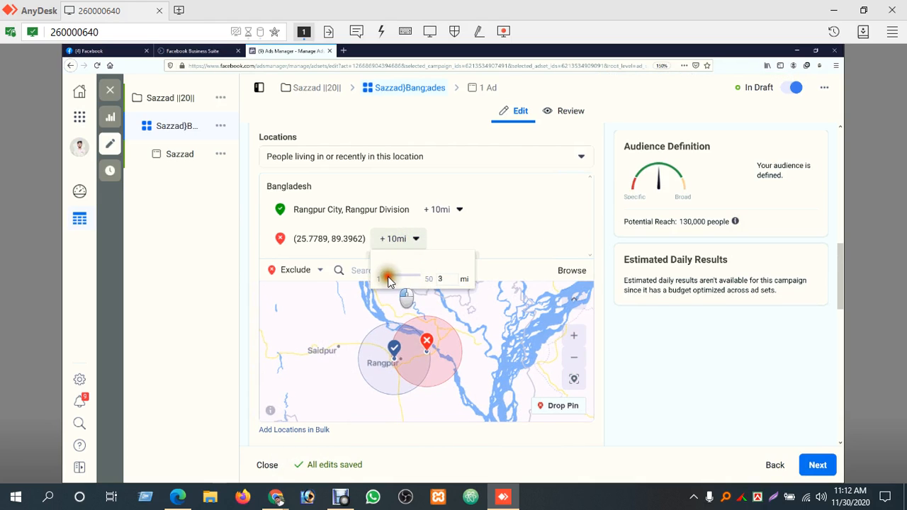
{"action": "left_click_drag", "start_coordinate": [385, 282], "coordinate": [385, 283]}
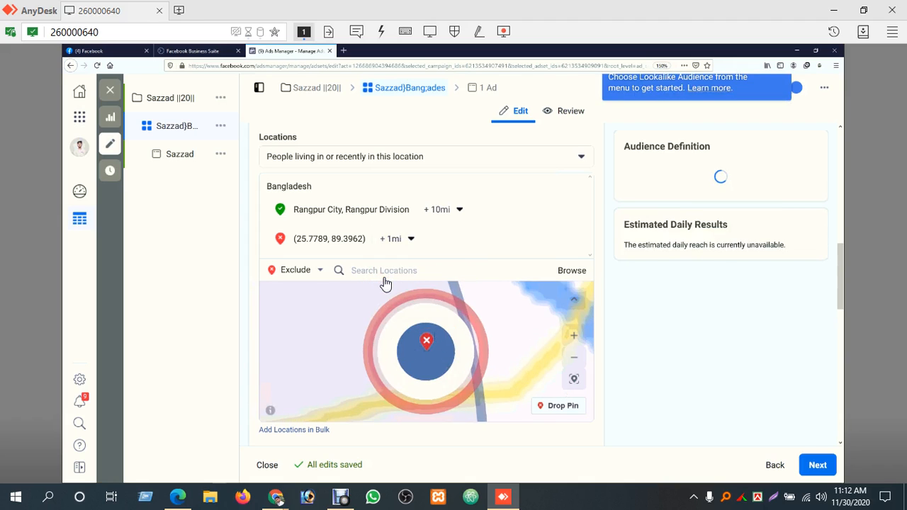
{"action": "left_click", "coordinate": [574, 363]}
{"action": "left_click", "coordinate": [574, 363]}
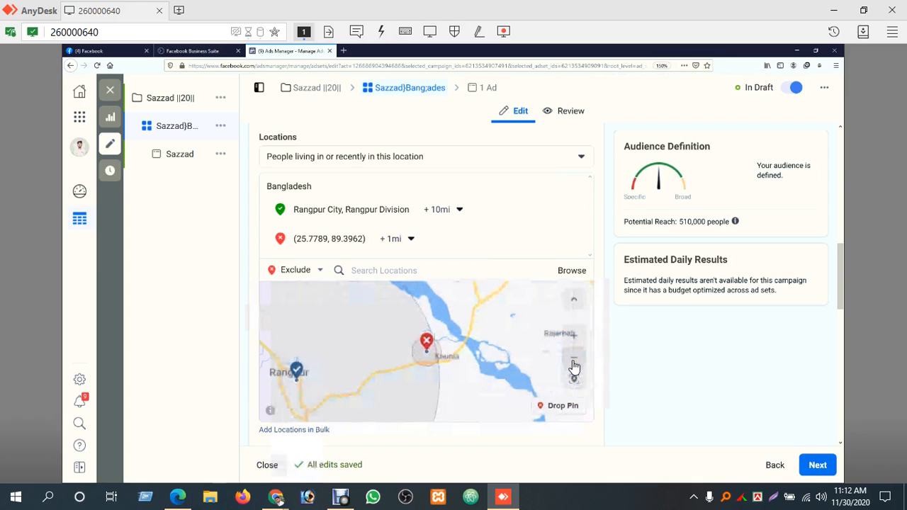
{"action": "left_click", "coordinate": [574, 365]}
{"action": "left_click", "coordinate": [574, 365]}
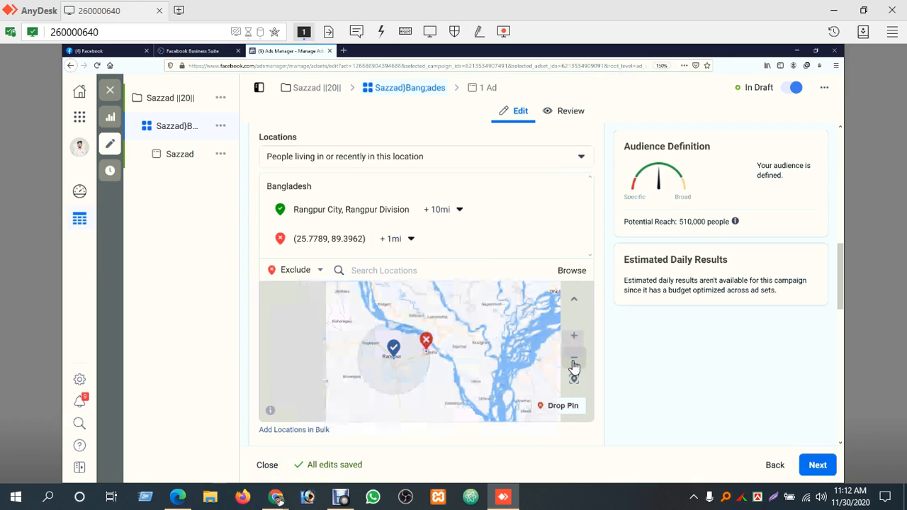
{"action": "left_click", "coordinate": [574, 338]}
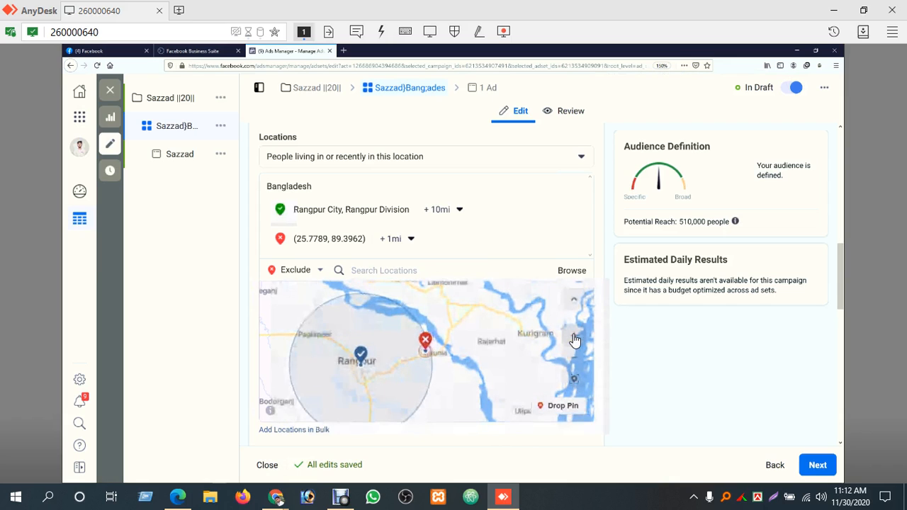
{"action": "left_click", "coordinate": [574, 337]}
{"action": "left_click", "coordinate": [574, 338]}
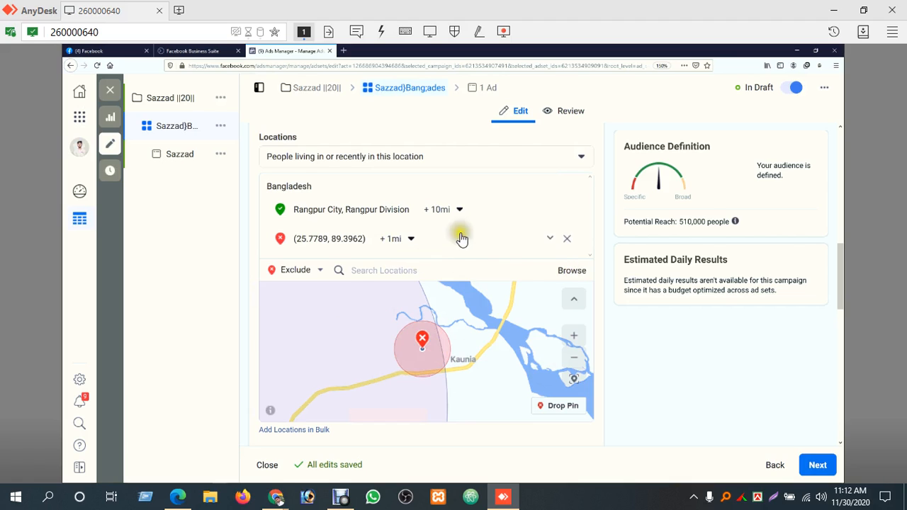
Remove the dropped pin from the excluded locations
{"action": "left_click", "coordinate": [567, 240]}
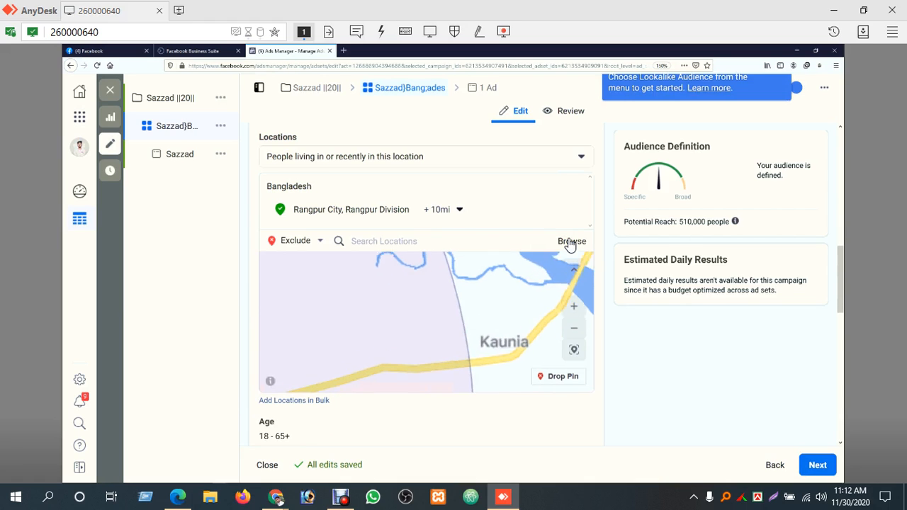
{"action": "left_click", "coordinate": [578, 311]}
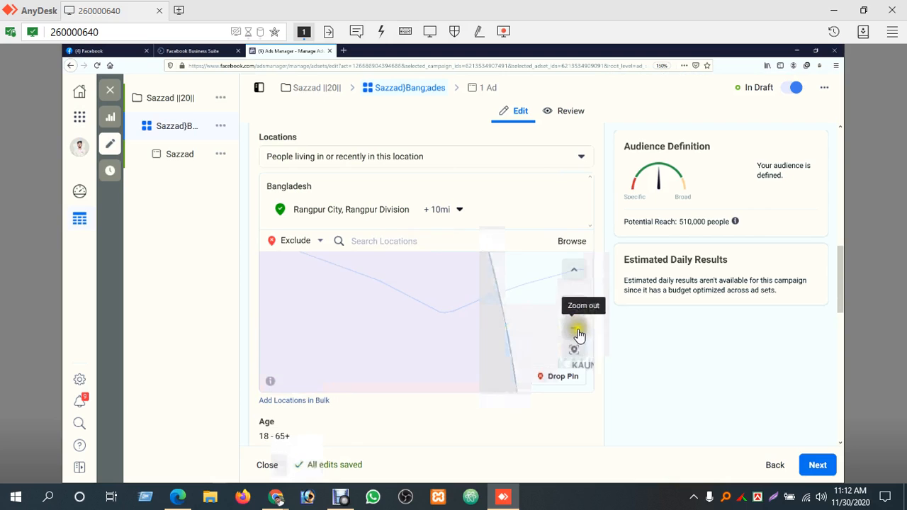
{"action": "left_click", "coordinate": [577, 331]}
{"action": "left_click", "coordinate": [578, 332]}
{"action": "left_click", "coordinate": [577, 332]}
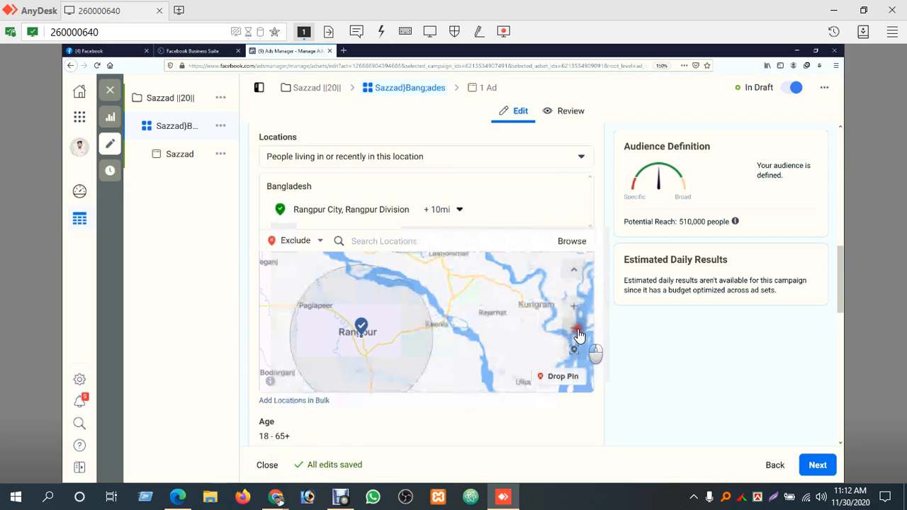
Increase the radius around Rangpur City to 13 mi
{"action": "left_click", "coordinate": [460, 209]}
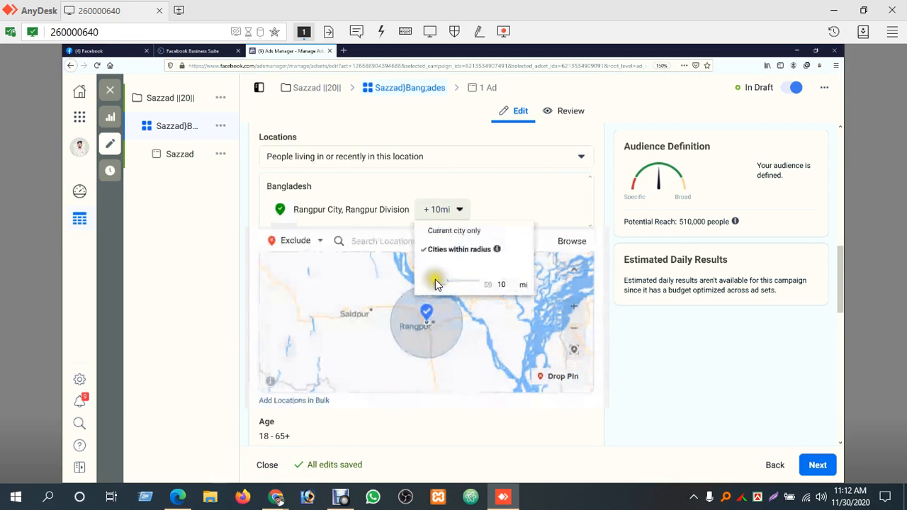
{"action": "left_click_drag", "start_coordinate": [441, 288], "coordinate": [452, 285]}
{"action": "left_click", "coordinate": [491, 356]}
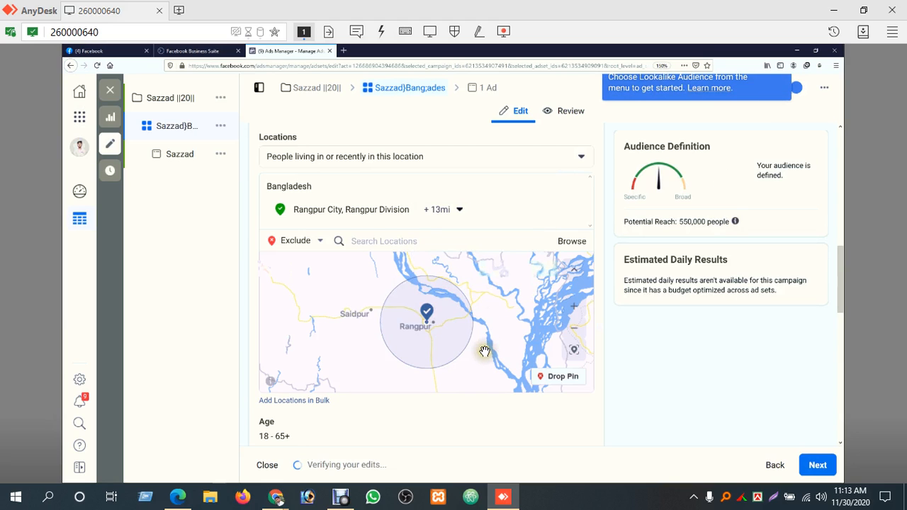
Inspect the 13 mi radius on the map and review the placement and delivery settings further down
{"action": "left_click", "coordinate": [576, 310]}
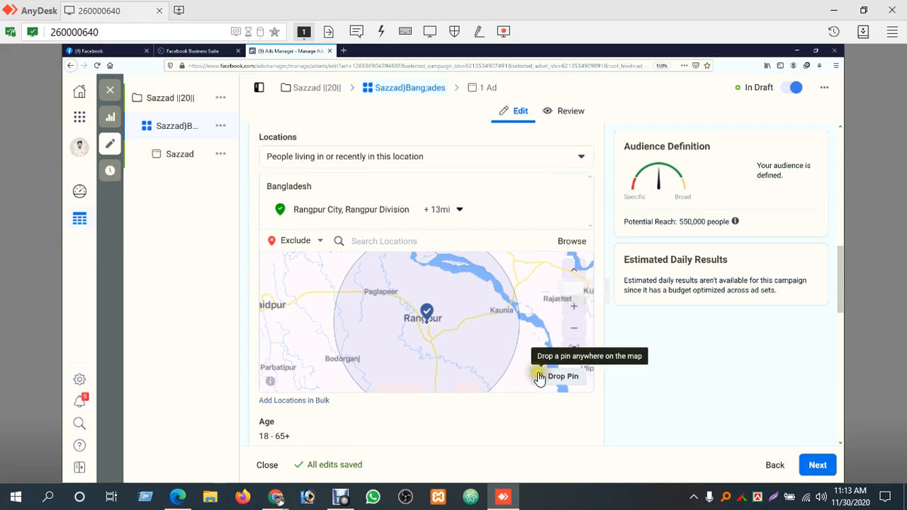
{"action": "left_click", "coordinate": [570, 333]}
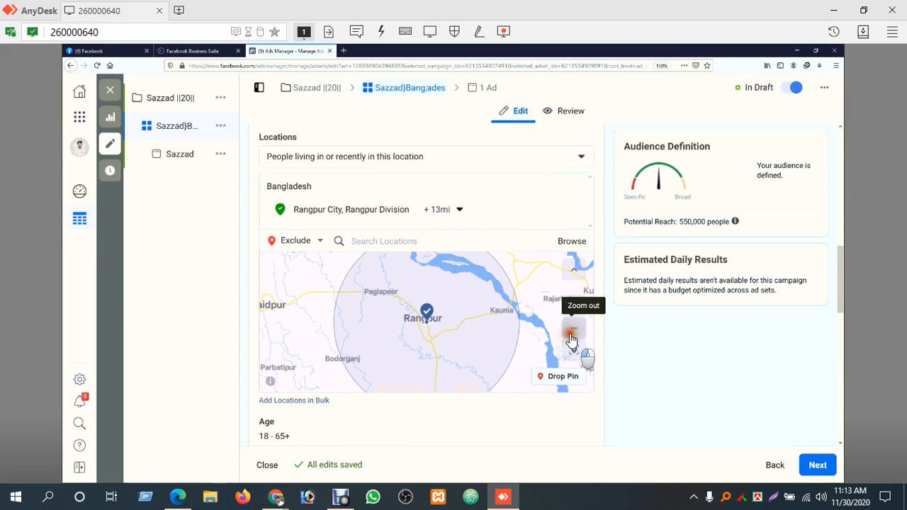
{"action": "left_click", "coordinate": [571, 335]}
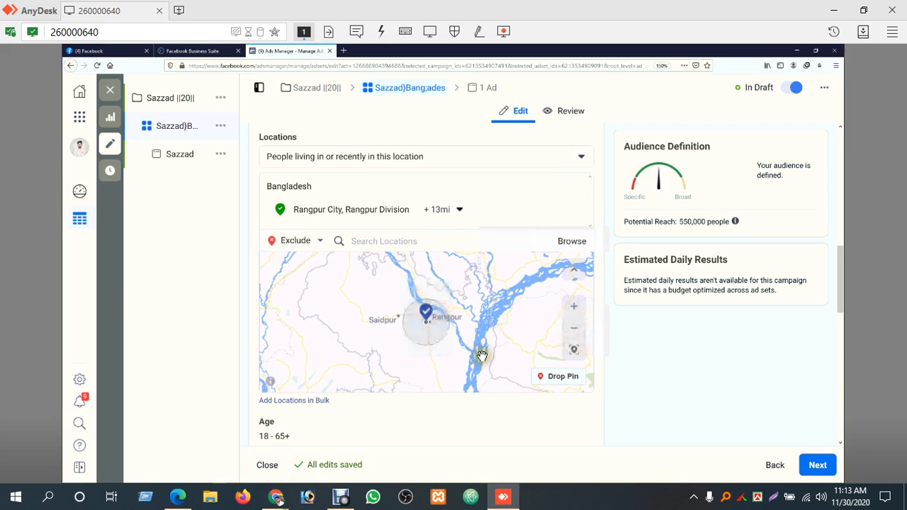
{"action": "scroll", "coordinate": [447, 312], "scroll_direction": "down", "scroll_amount": 8}
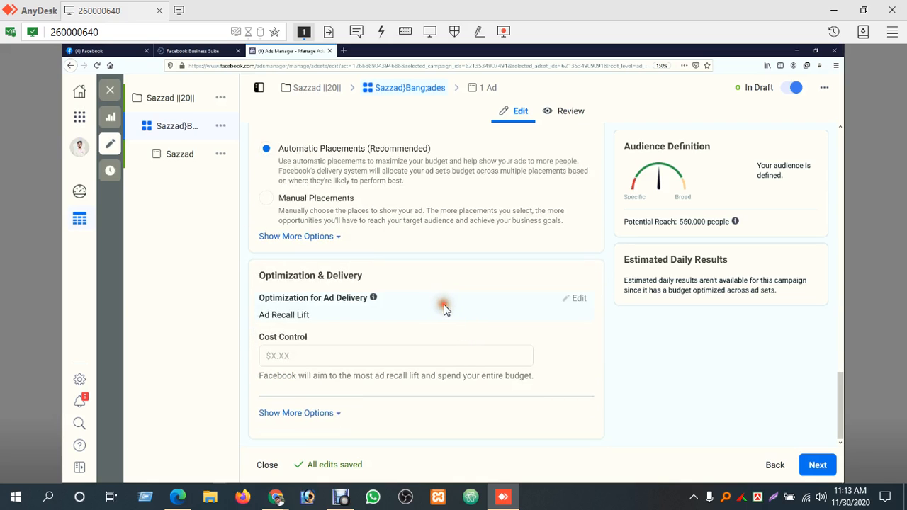
{"action": "scroll", "coordinate": [453, 313], "scroll_direction": "up", "scroll_amount": 8}
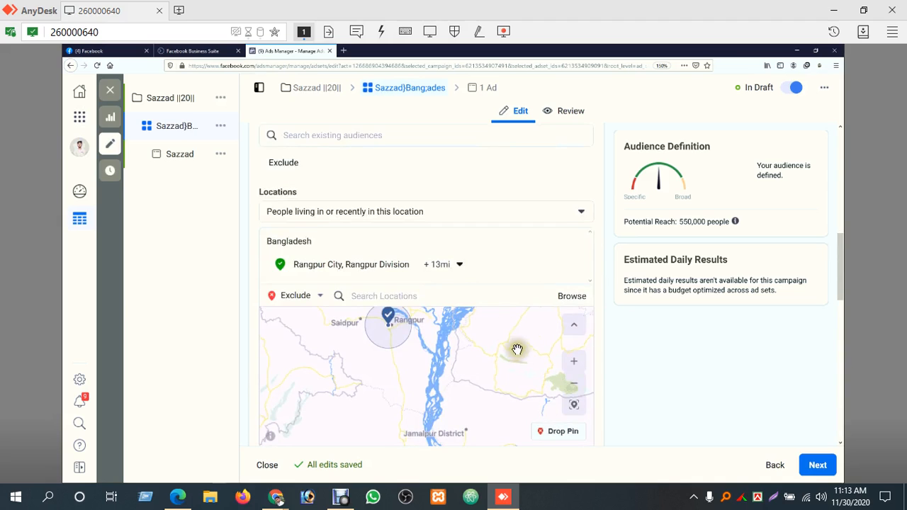
Switch location targeting back to Include and begin a new location search
{"action": "left_click", "coordinate": [428, 296]}
{"action": "left_click", "coordinate": [312, 303]}
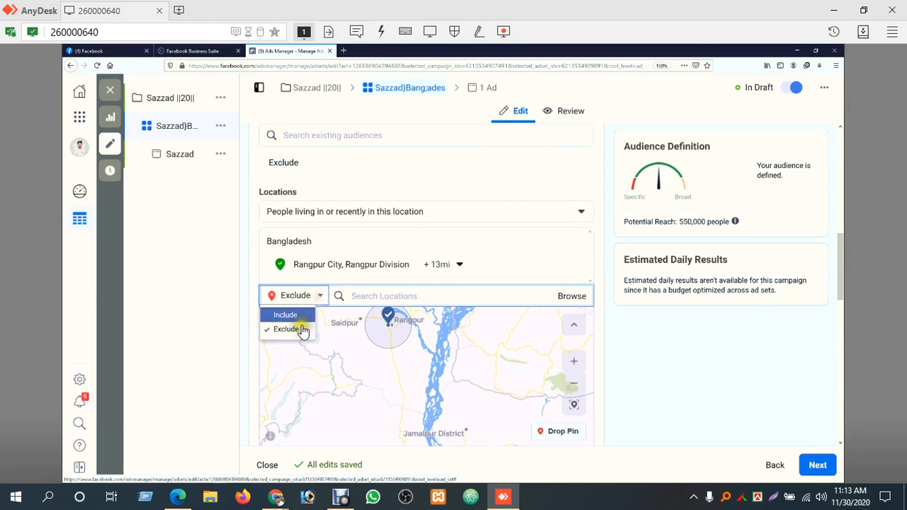
{"action": "left_click", "coordinate": [292, 314]}
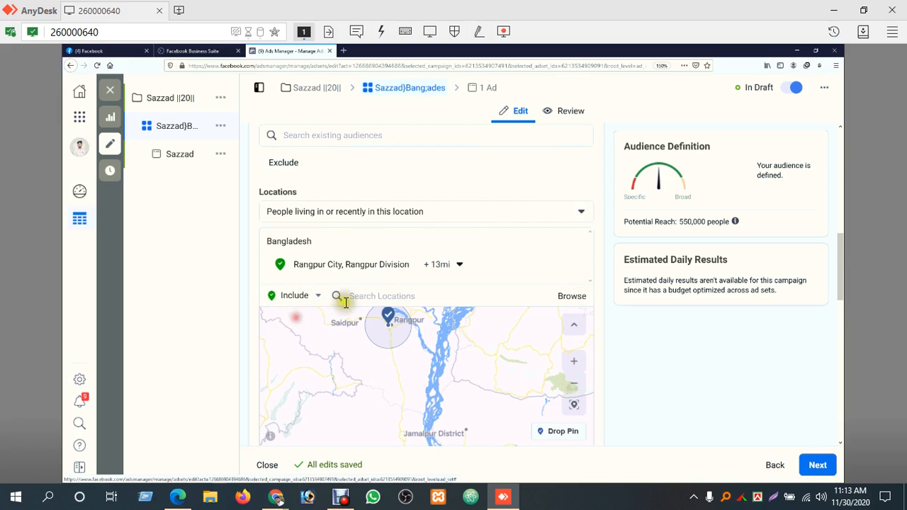
{"action": "left_click", "coordinate": [397, 298]}
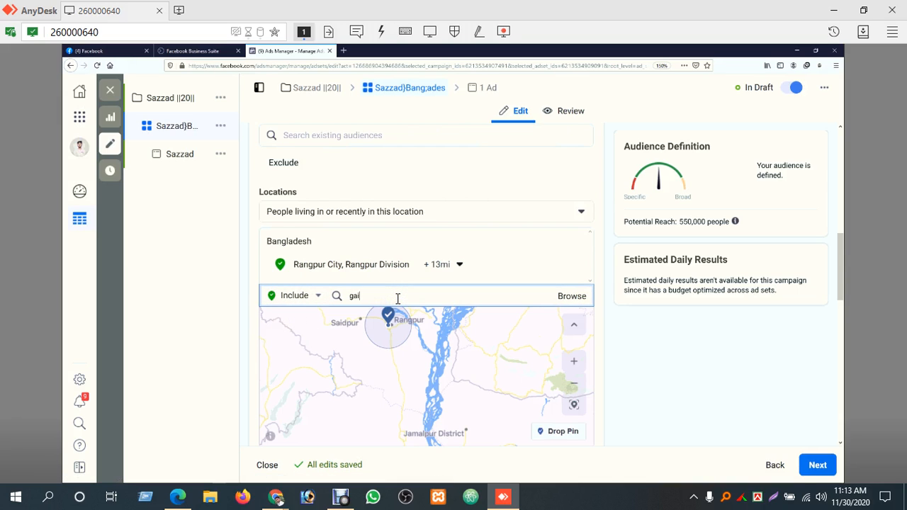
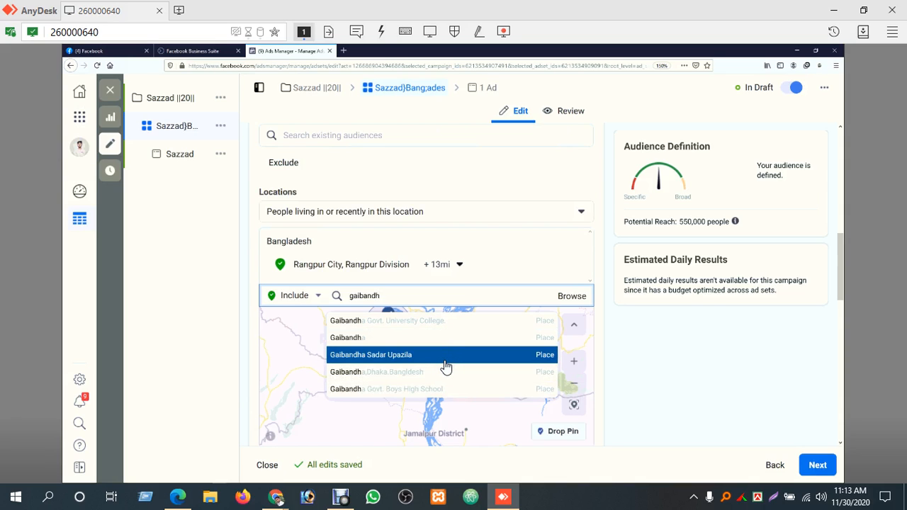
Include Gaibandha Sadar Upazila as a targeted location and compare its area with the Rangpur circle on the map
{"action": "left_click", "coordinate": [445, 356]}
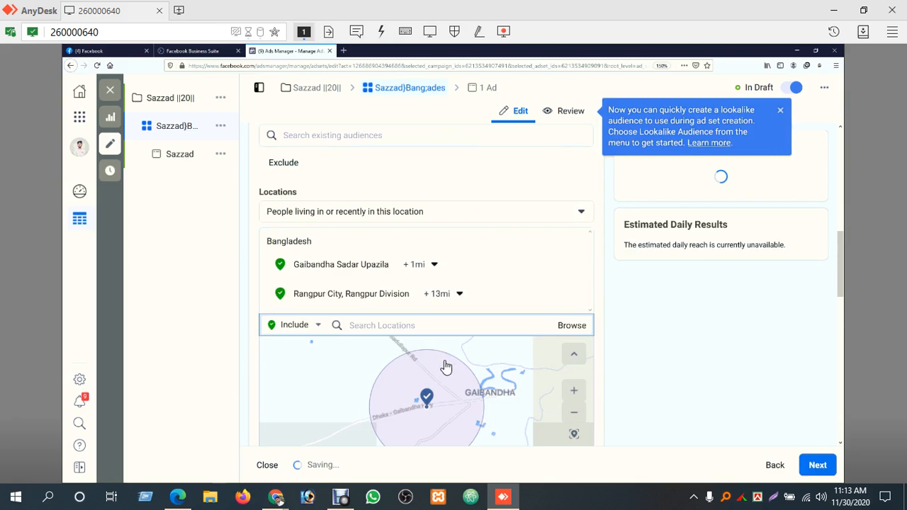
{"action": "left_click", "coordinate": [579, 415]}
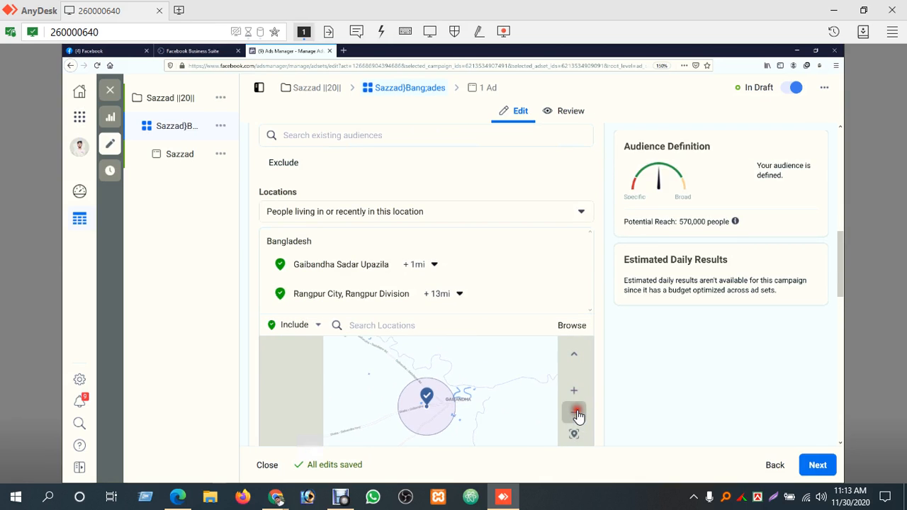
{"action": "left_click", "coordinate": [578, 416]}
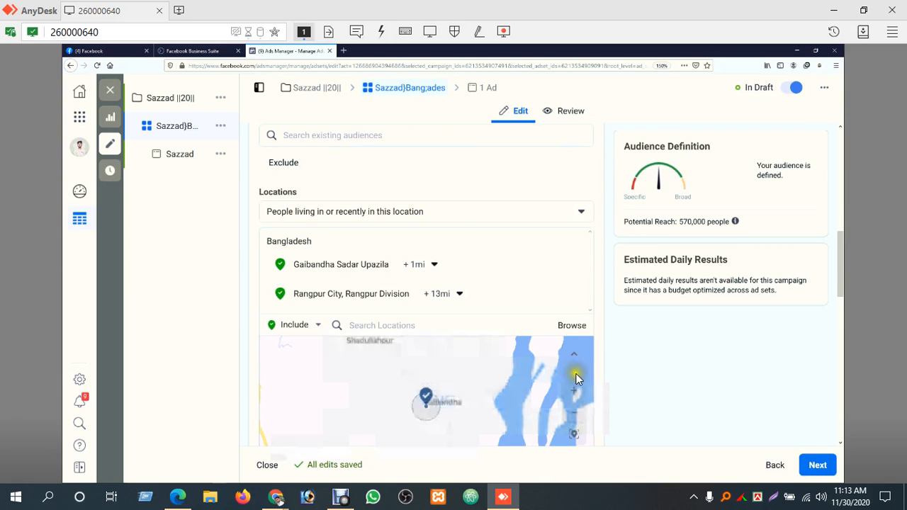
{"action": "left_click_drag", "start_coordinate": [450, 367], "coordinate": [501, 429]}
{"action": "left_click", "coordinate": [577, 392]}
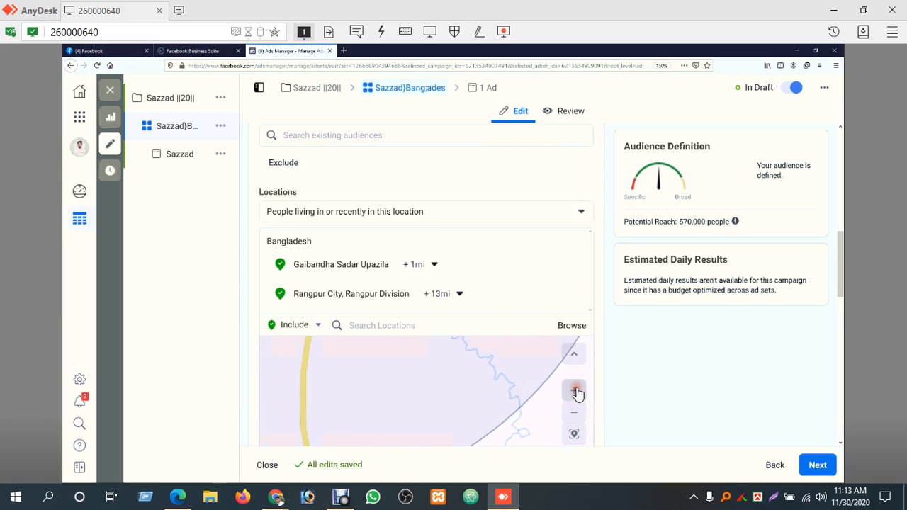
{"action": "left_click", "coordinate": [576, 415]}
{"action": "left_click", "coordinate": [575, 416]}
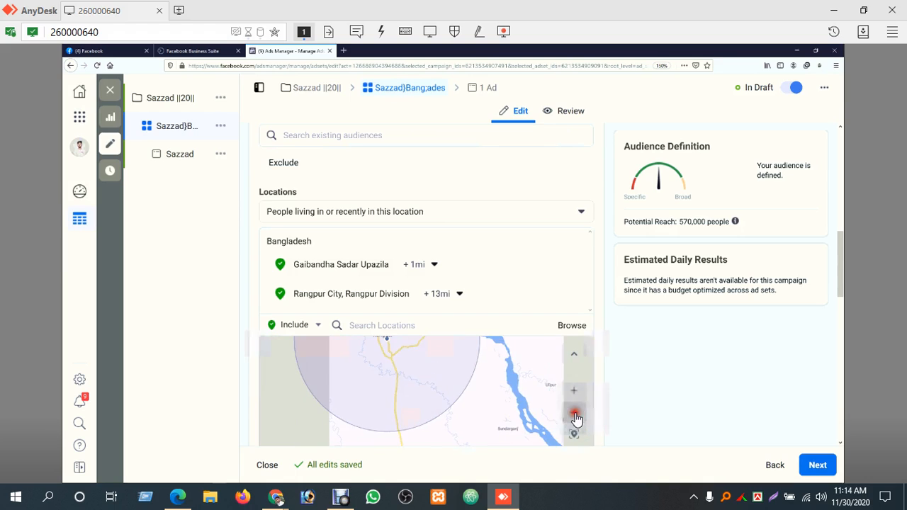
{"action": "left_click", "coordinate": [575, 415]}
{"action": "left_click", "coordinate": [575, 416]}
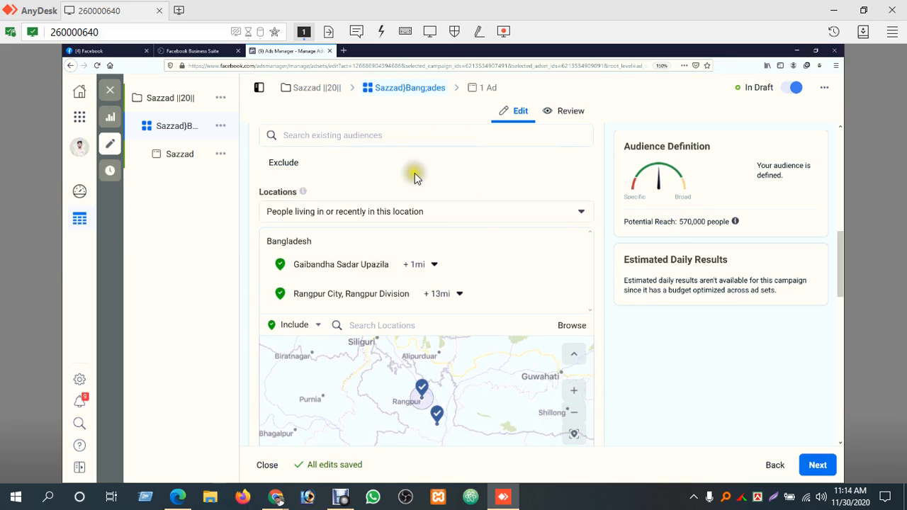
{"action": "left_click", "coordinate": [699, 220]}
Set the Gaibandha Sadar Upazila radius to 4 miles and check the area its circle covers
{"action": "left_click", "coordinate": [431, 265]}
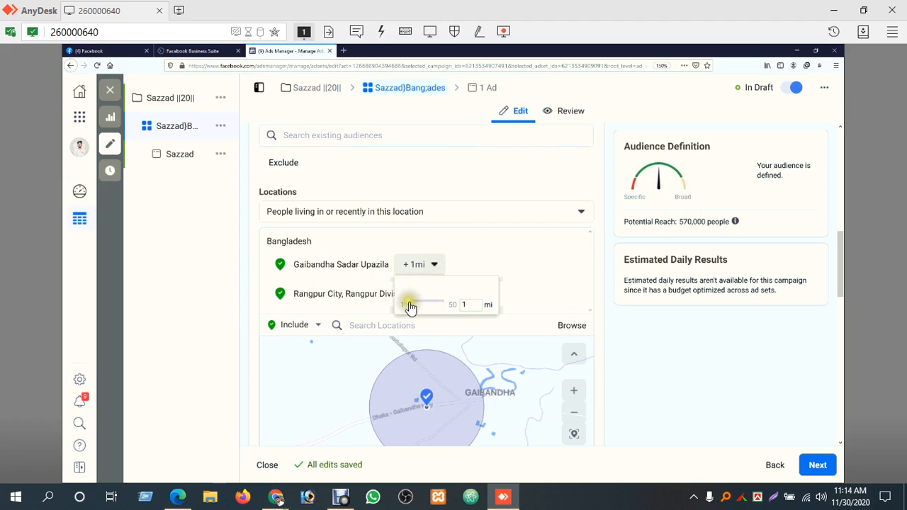
{"action": "left_click_drag", "start_coordinate": [410, 306], "coordinate": [416, 305]}
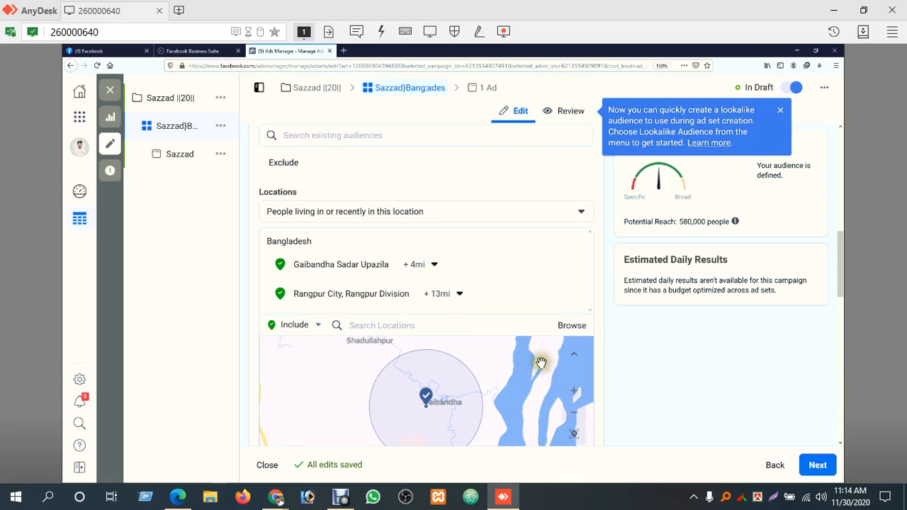
{"action": "left_click_drag", "start_coordinate": [842, 254], "coordinate": [846, 279]}
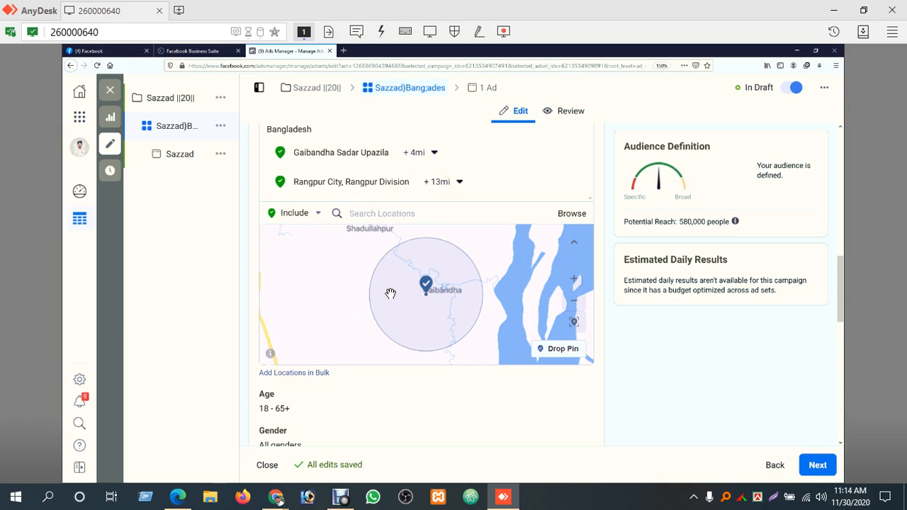
{"action": "left_click", "coordinate": [453, 277]}
Remove Rangpur City and Gaibandha Sadar Upazila from the targeted locations
{"action": "left_click", "coordinate": [553, 189]}
{"action": "left_click", "coordinate": [566, 181]}
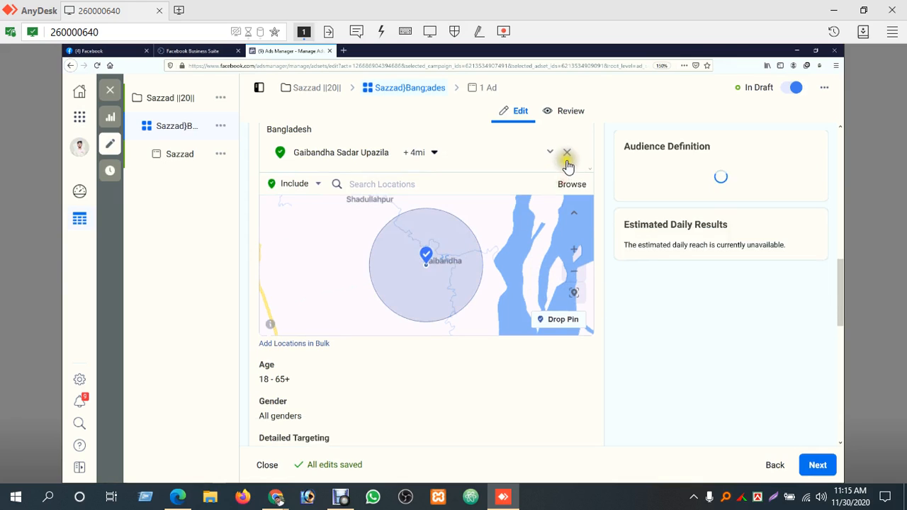
{"action": "left_click", "coordinate": [567, 158]}
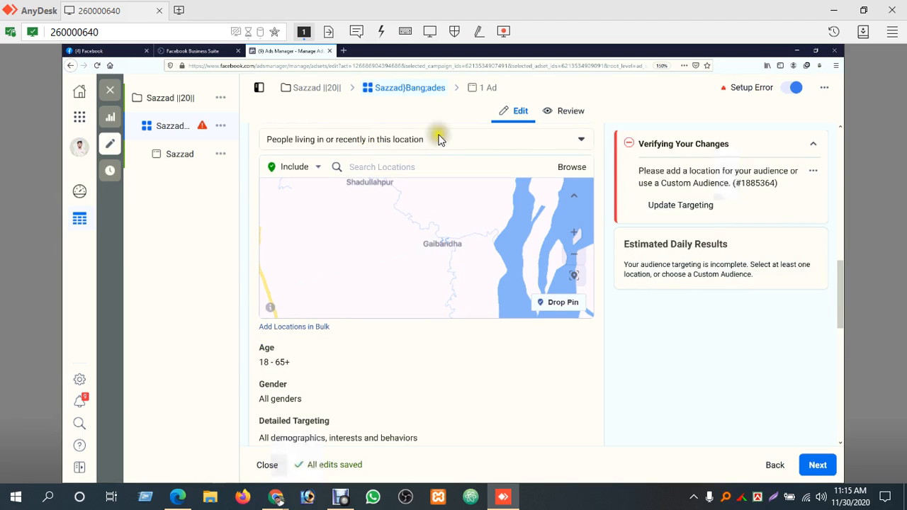
Search for "bangladesh" and include the whole country of Bangladesh as the targeted location
{"action": "left_click", "coordinate": [473, 170]}
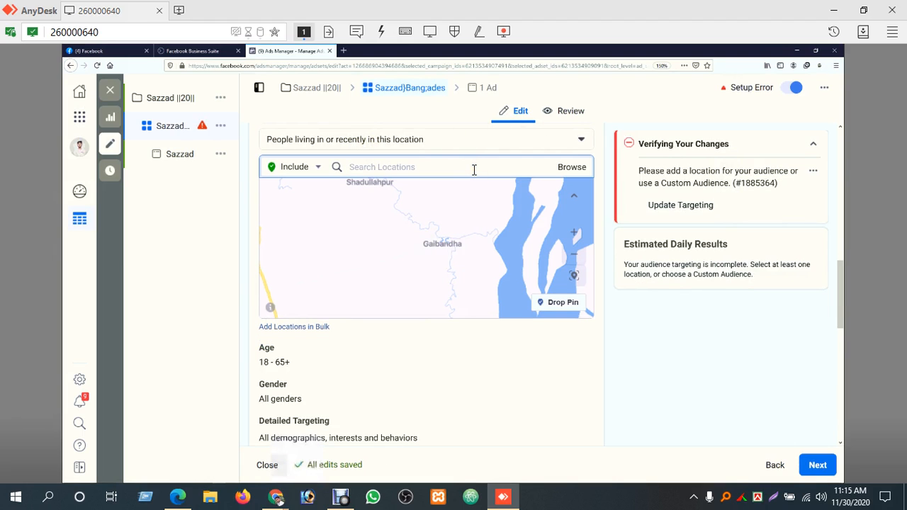
{"action": "type", "text": "bang"}
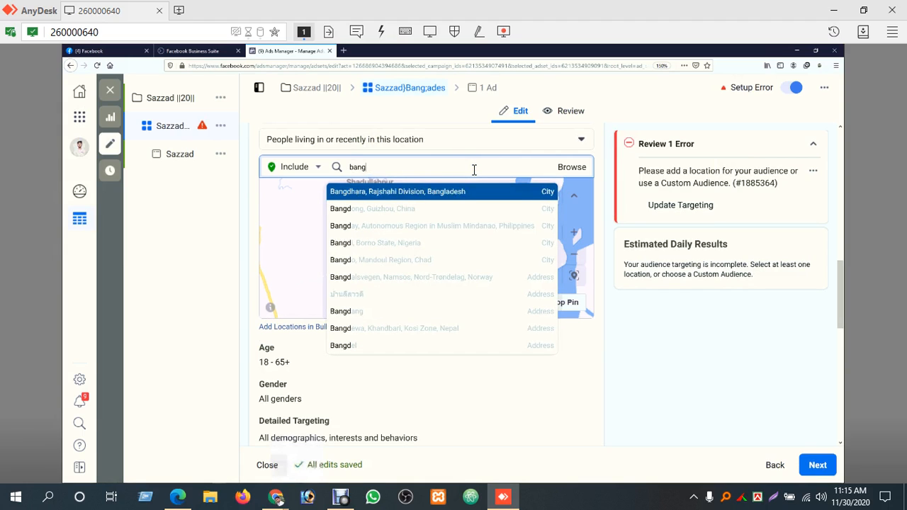
{"action": "type", "text": "ladesh"}
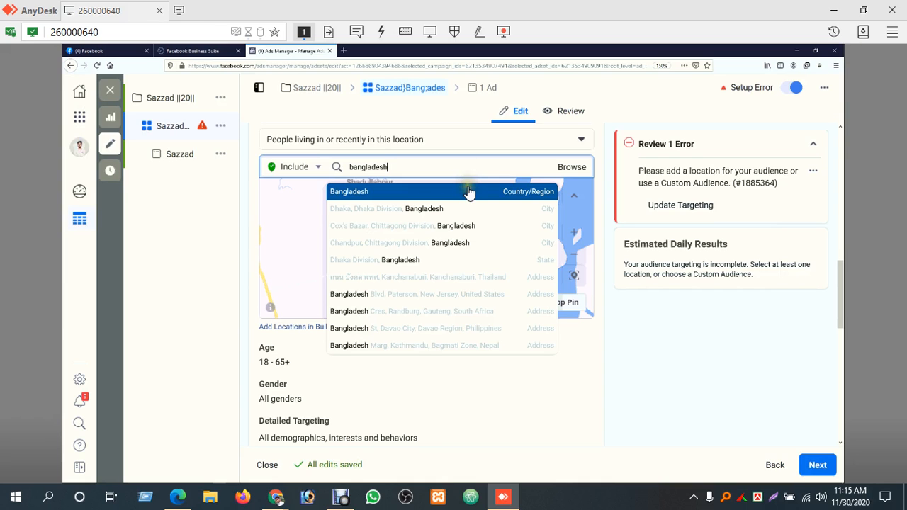
{"action": "left_click", "coordinate": [469, 193]}
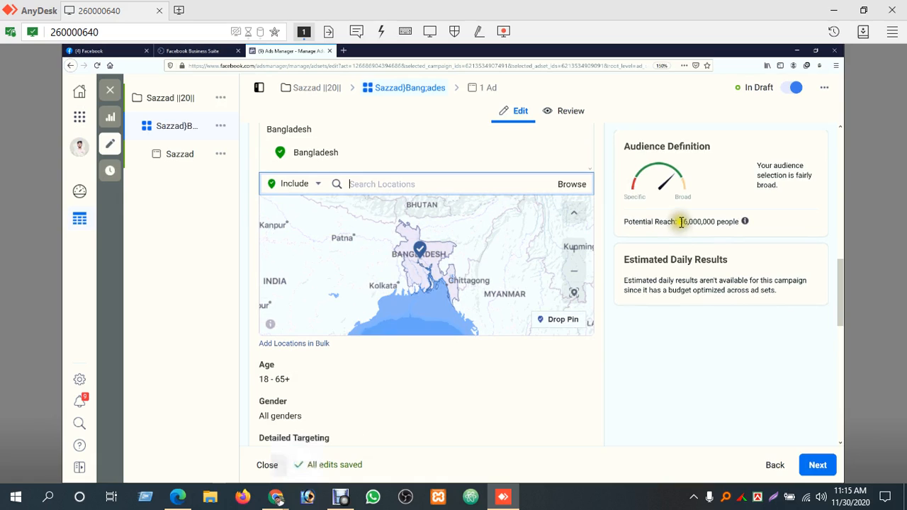
Examine the potential reach for Bangladesh and inspect the covered area on the map from Dhaka to Chittagong
{"action": "left_click_drag", "start_coordinate": [680, 221], "coordinate": [716, 221]}
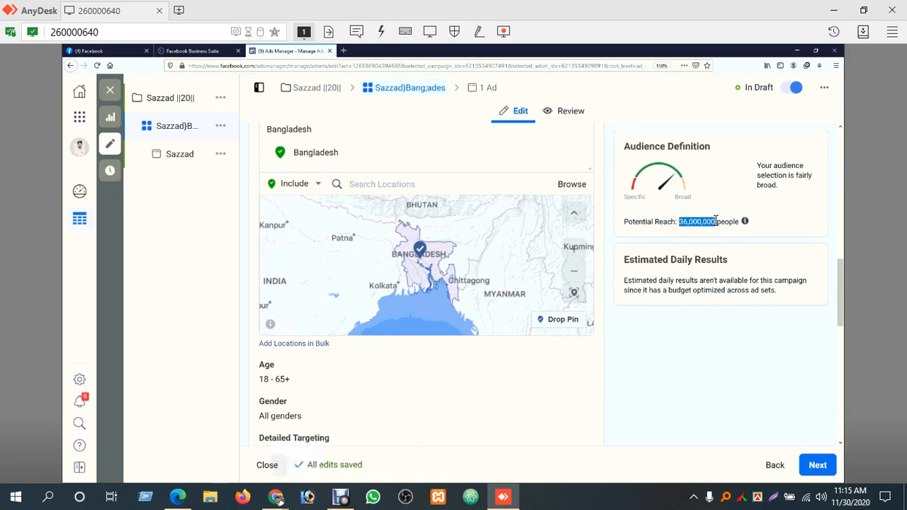
{"action": "left_click", "coordinate": [579, 275]}
{"action": "left_click", "coordinate": [574, 253]}
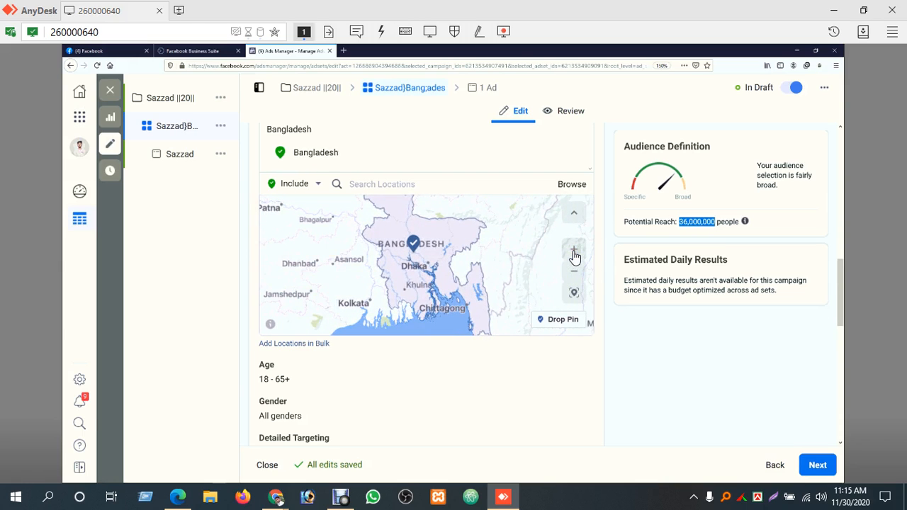
{"action": "left_click", "coordinate": [574, 253]}
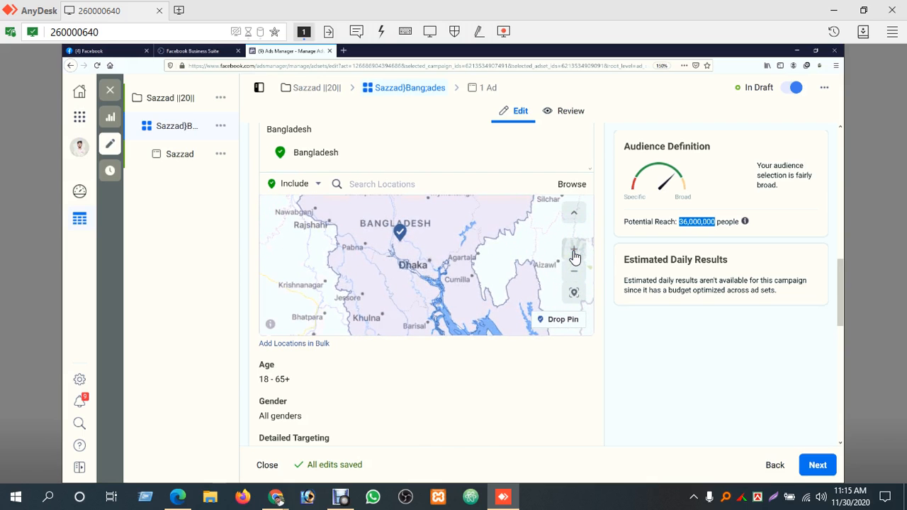
{"action": "left_click", "coordinate": [574, 253]}
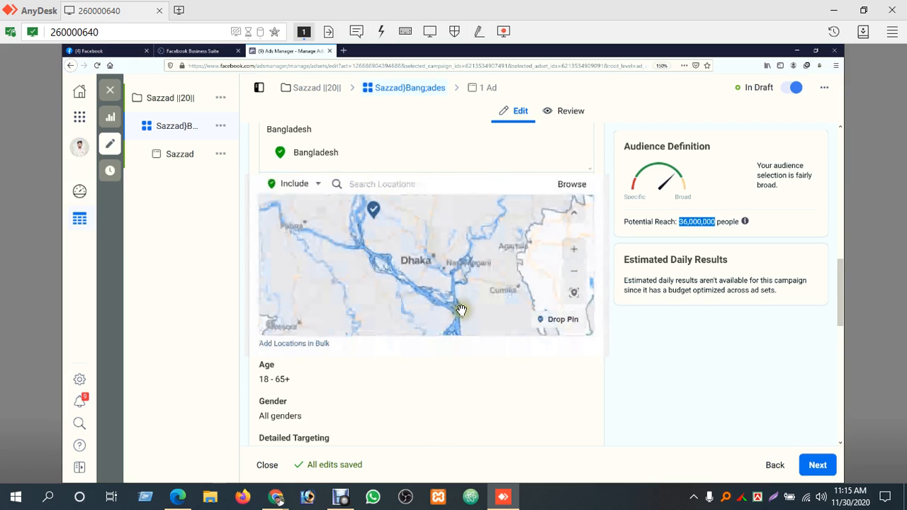
{"action": "left_click_drag", "start_coordinate": [460, 307], "coordinate": [347, 223]}
{"action": "left_click_drag", "start_coordinate": [462, 288], "coordinate": [395, 214]}
{"action": "left_click_drag", "start_coordinate": [461, 241], "coordinate": [416, 278]}
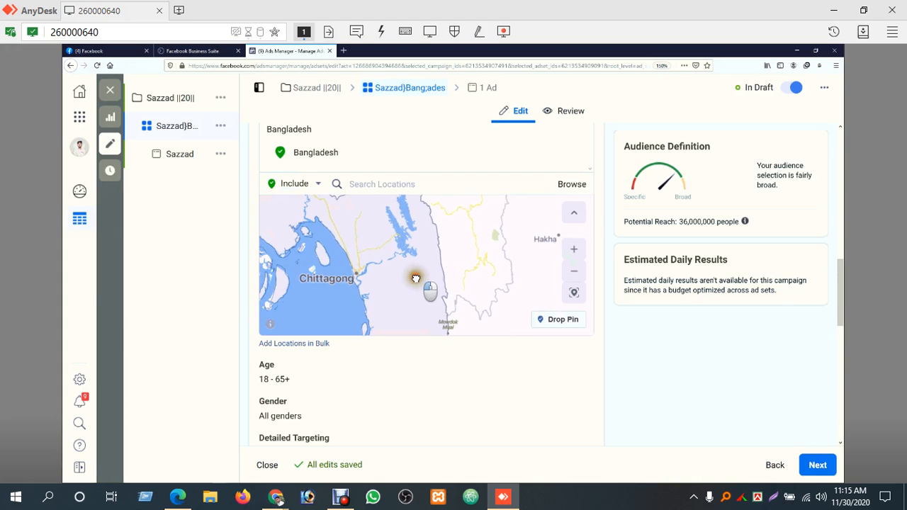
{"action": "left_click", "coordinate": [574, 272]}
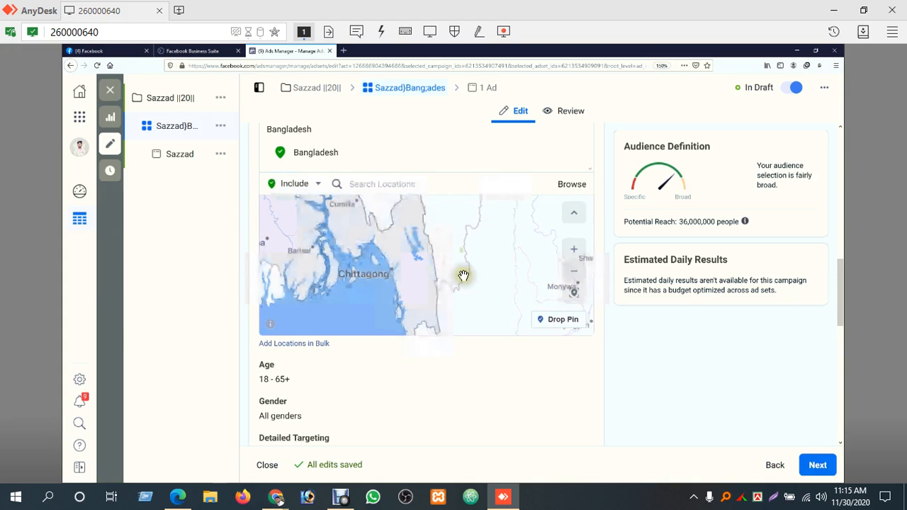
Switch location targeting to Exclude, search for "chittagang" and exclude Chittagong District from the audience
{"action": "left_click", "coordinate": [317, 184]}
{"action": "left_click", "coordinate": [304, 218]}
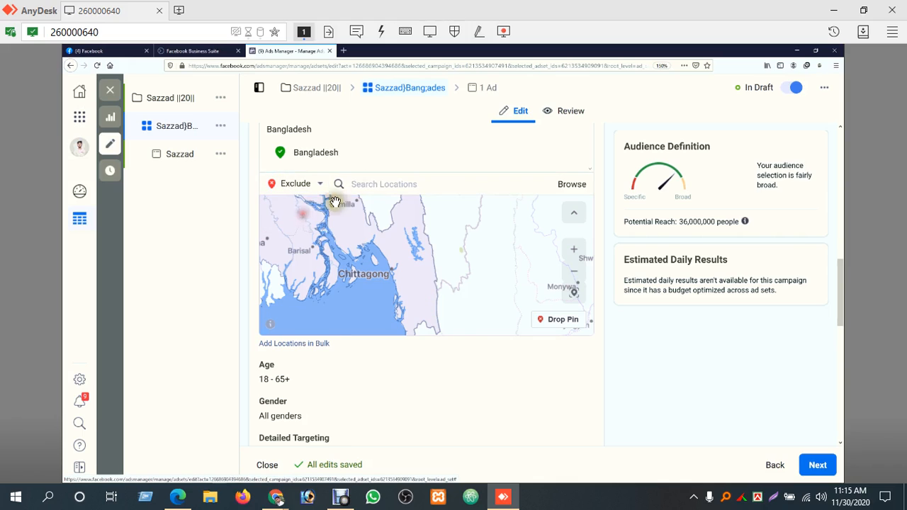
{"action": "left_click", "coordinate": [414, 184]}
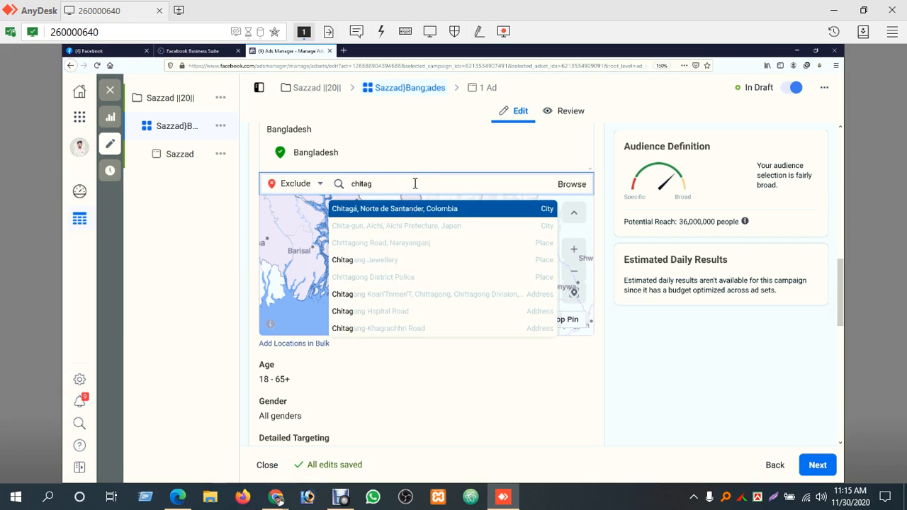
{"action": "key", "text": "BackSpace"}
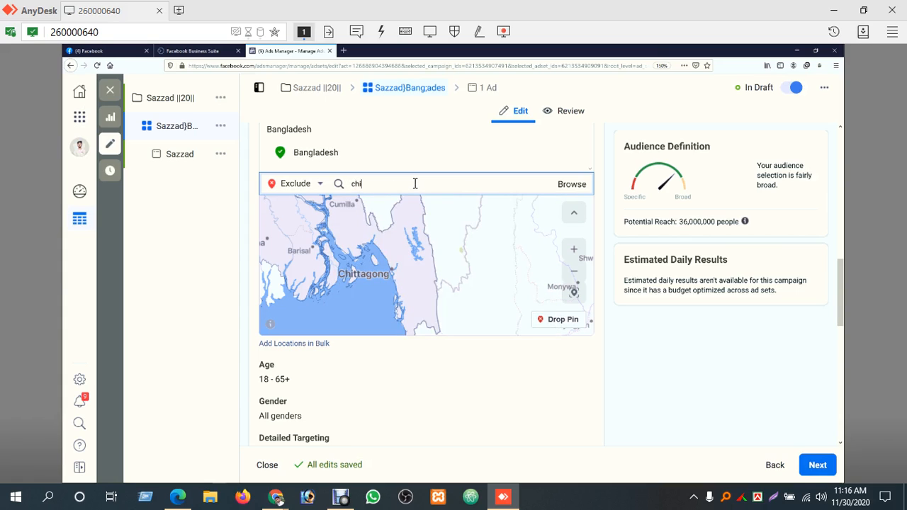
{"action": "type", "text": "chittagang"}
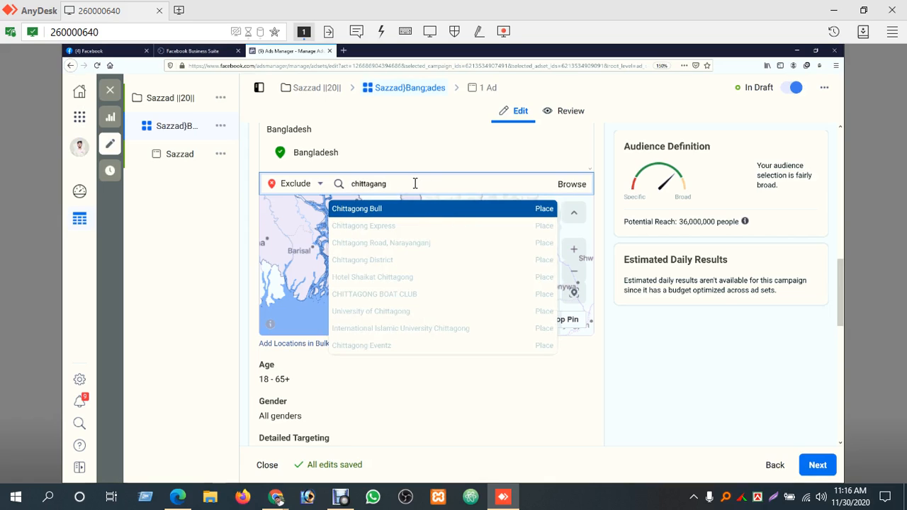
{"action": "left_click", "coordinate": [424, 264]}
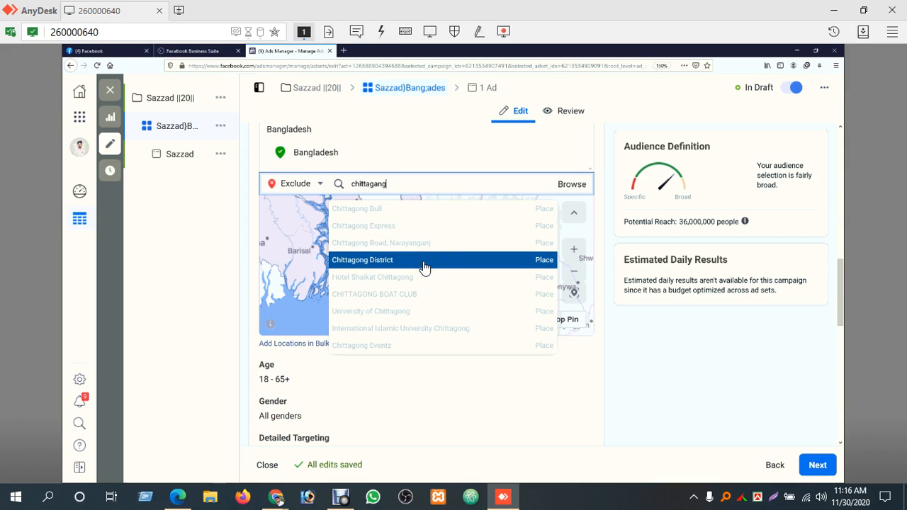
{"action": "left_click", "coordinate": [430, 283]}
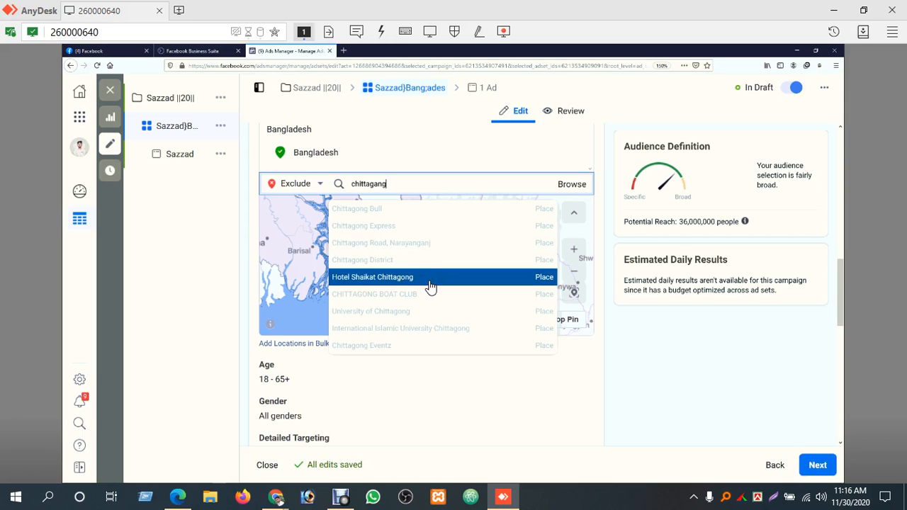
{"action": "left_click", "coordinate": [431, 295]}
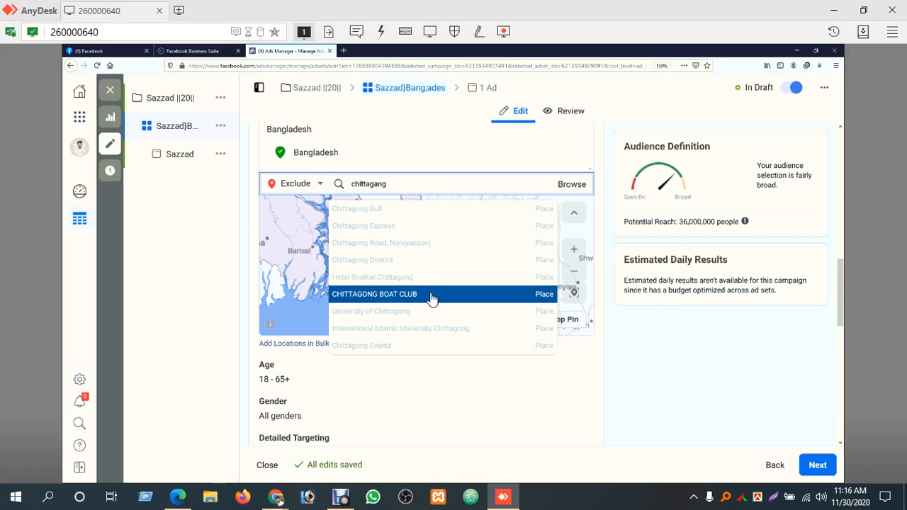
{"action": "left_click", "coordinate": [434, 312]}
{"action": "left_click", "coordinate": [437, 329]}
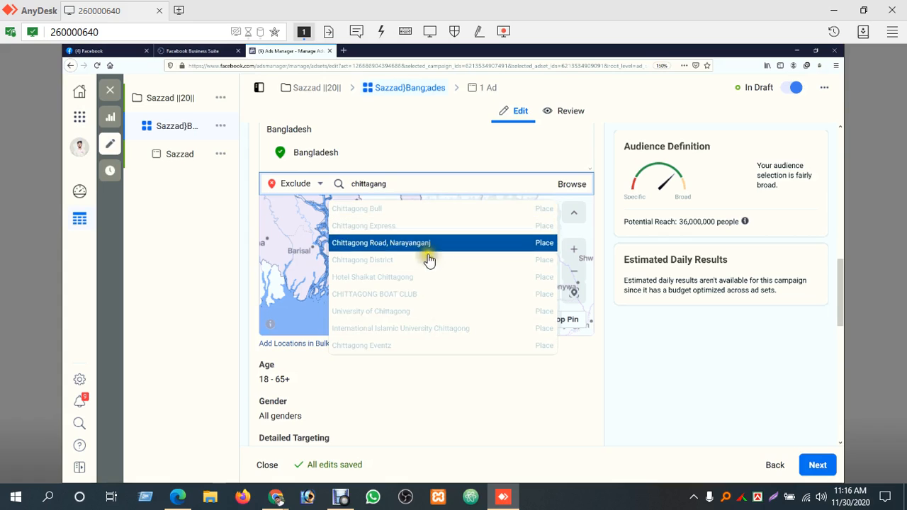
{"action": "left_click", "coordinate": [471, 260]}
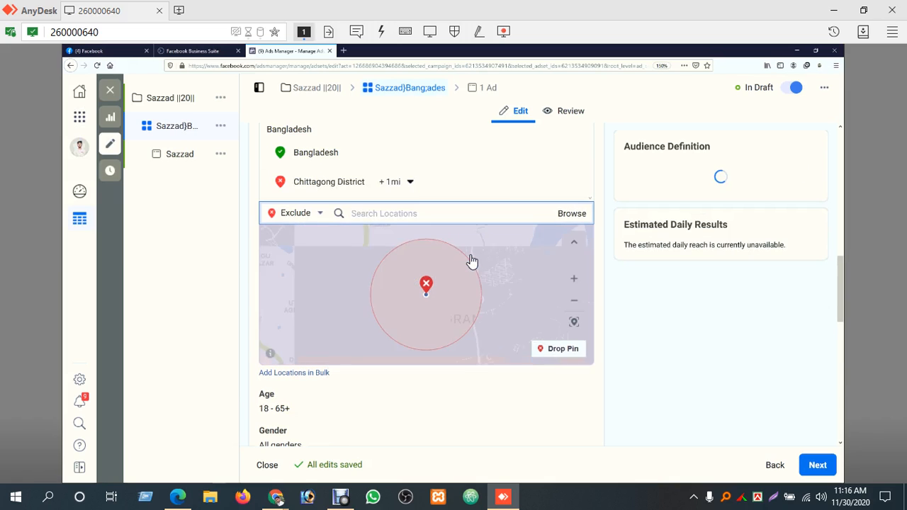
Examine the excluded area around Chittagong District on the map, from country scale down to city scale
{"action": "left_click", "coordinate": [575, 310]}
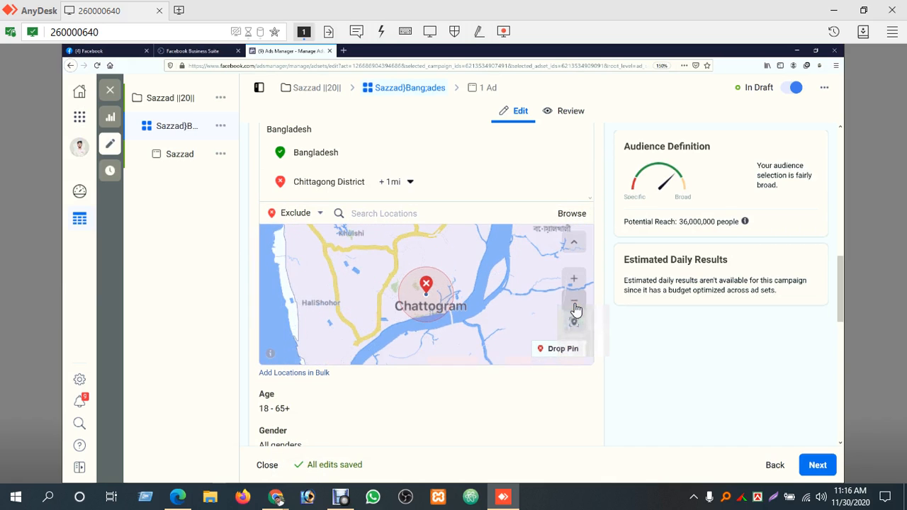
{"action": "left_click", "coordinate": [575, 309]}
{"action": "left_click", "coordinate": [576, 310]}
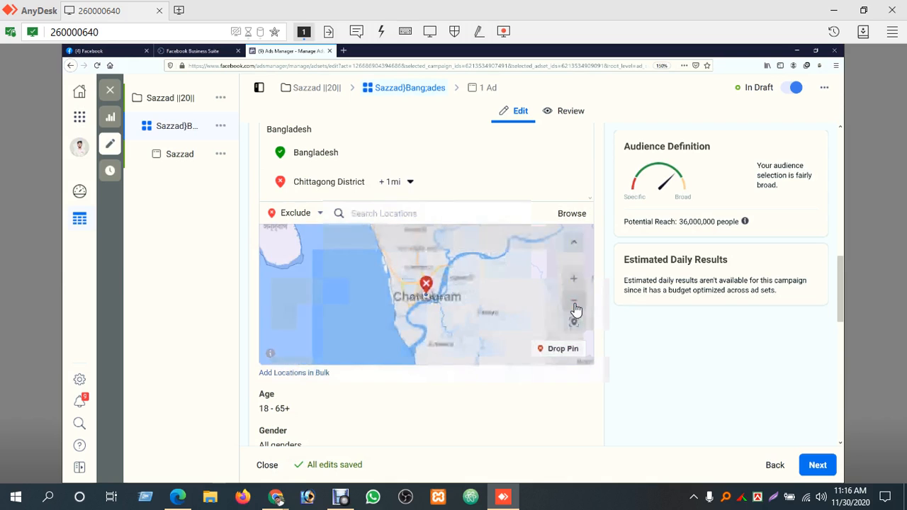
{"action": "left_click", "coordinate": [576, 310]}
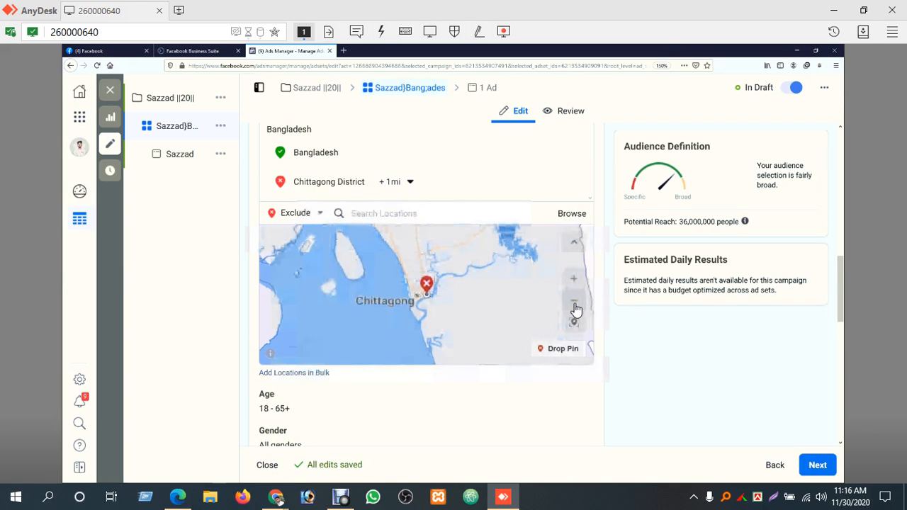
{"action": "left_click", "coordinate": [576, 309]}
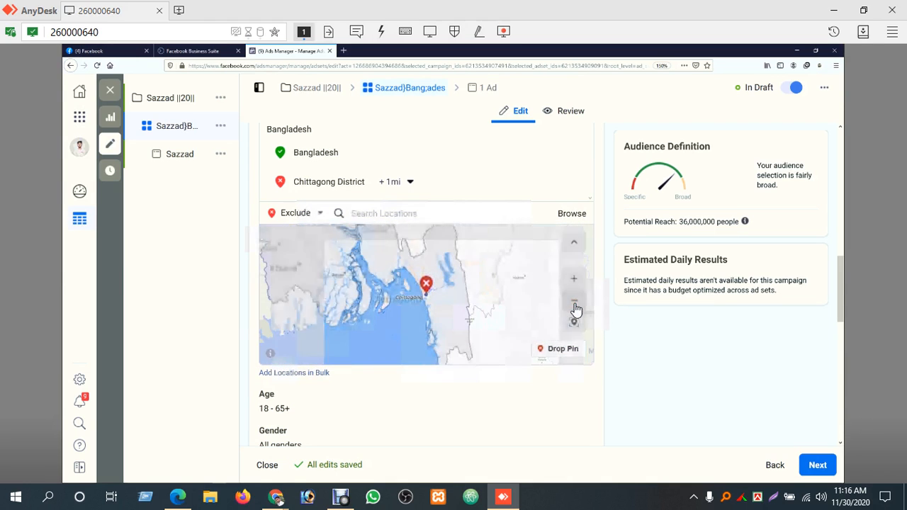
{"action": "left_click", "coordinate": [576, 310]}
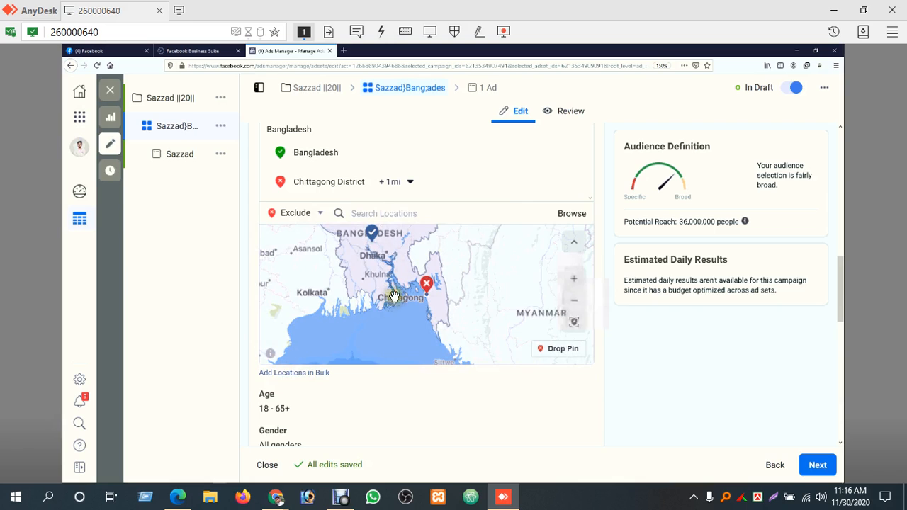
{"action": "left_click", "coordinate": [570, 280]}
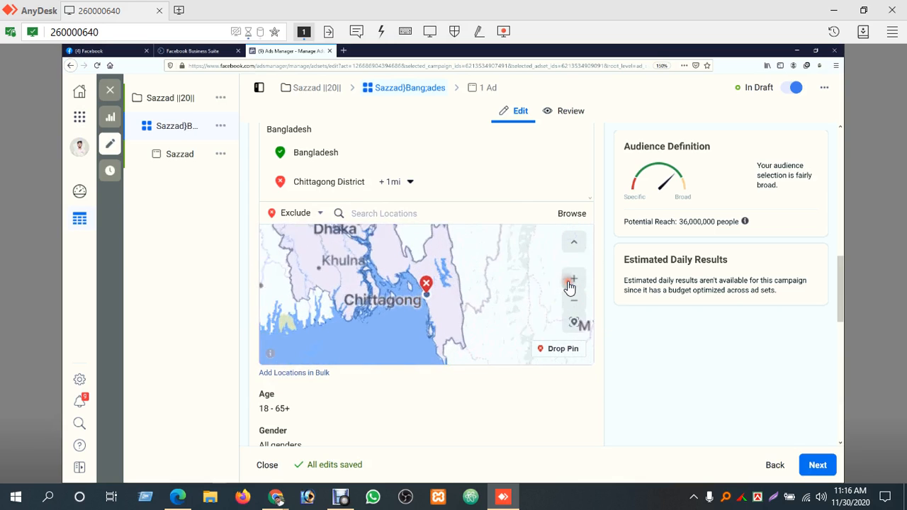
{"action": "left_click", "coordinate": [571, 280]}
{"action": "left_click", "coordinate": [570, 280]}
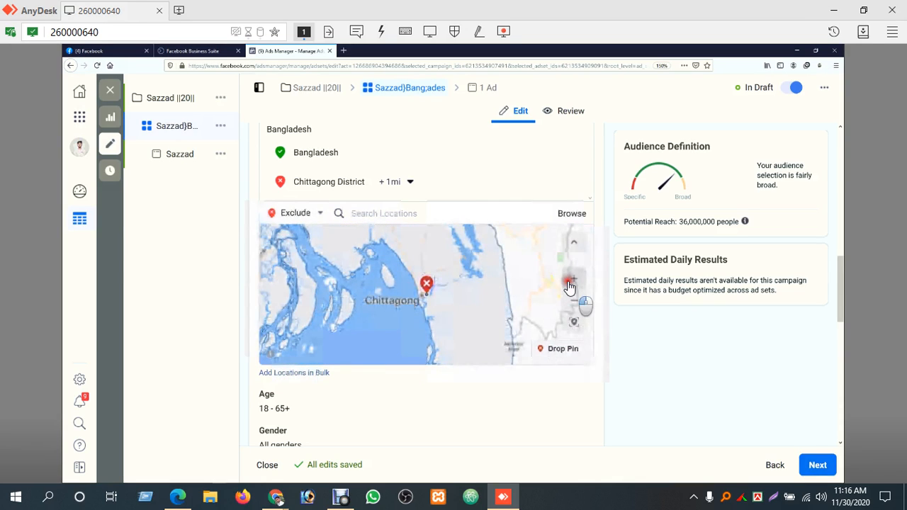
{"action": "left_click", "coordinate": [571, 280]}
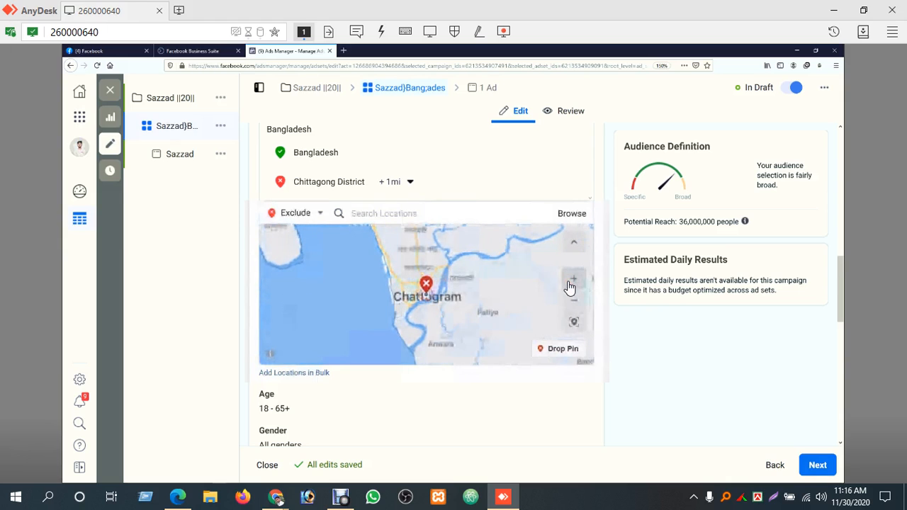
{"action": "left_click", "coordinate": [571, 282]}
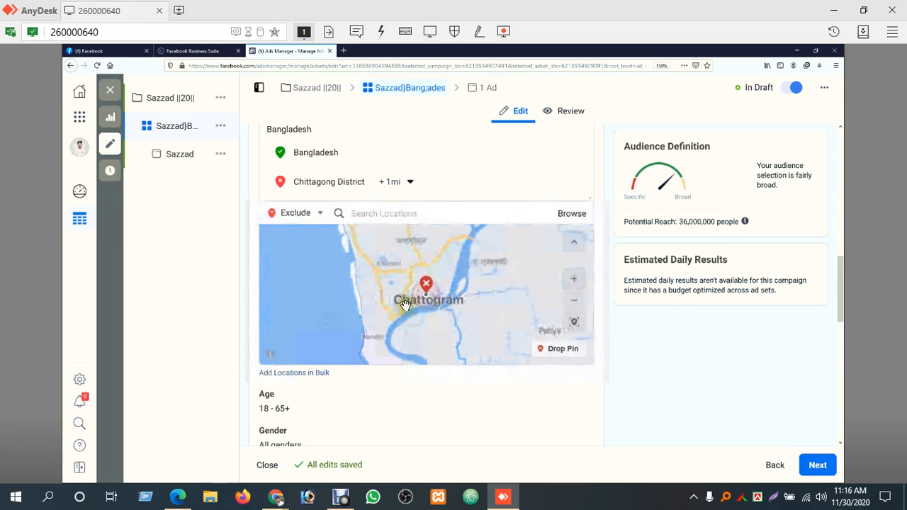
Set the exclusion radius around Chittagong District to 38 mi
{"action": "left_click", "coordinate": [411, 184]}
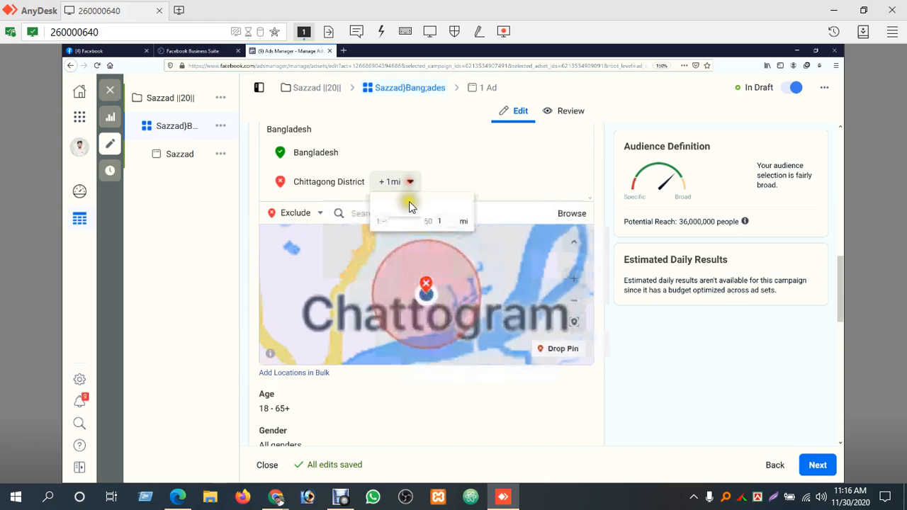
{"action": "left_click_drag", "start_coordinate": [384, 224], "coordinate": [415, 222]}
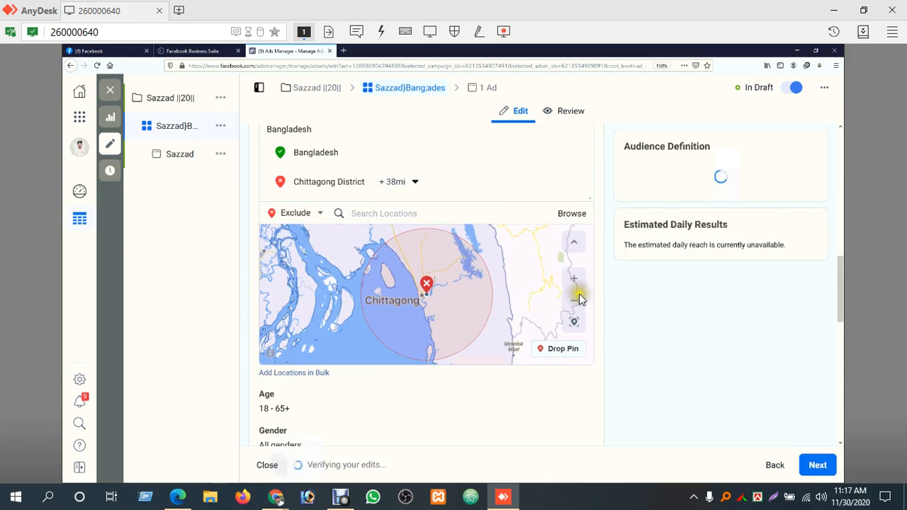
{"action": "scroll", "coordinate": [579, 294], "scroll_direction": "down", "scroll_amount": 5}
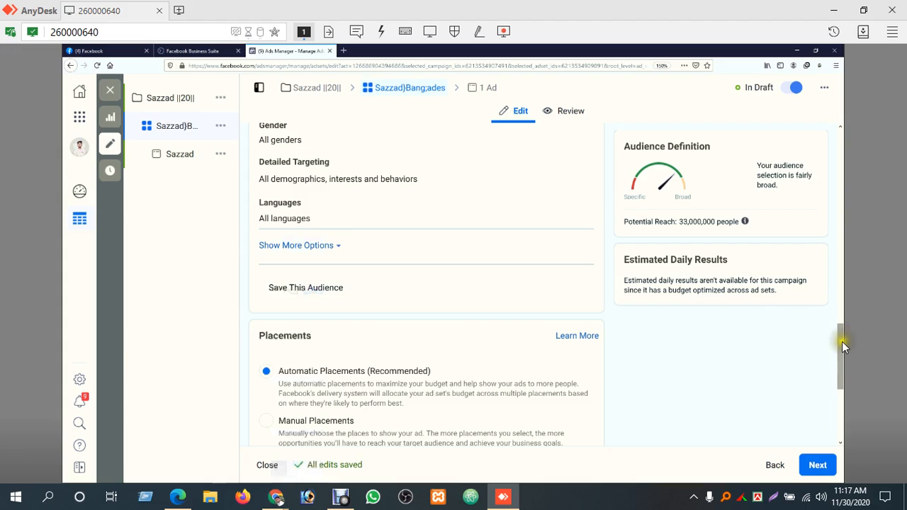
{"action": "left_click_drag", "start_coordinate": [841, 339], "coordinate": [838, 279]}
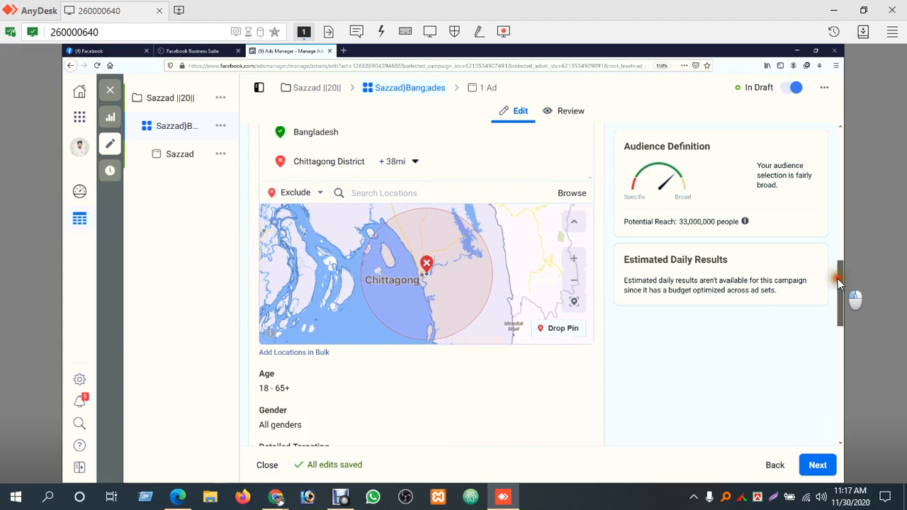
Examine the exclusion circle and pin details for Chittagong District on the map, and look over the Placements section
{"action": "left_click", "coordinate": [576, 284]}
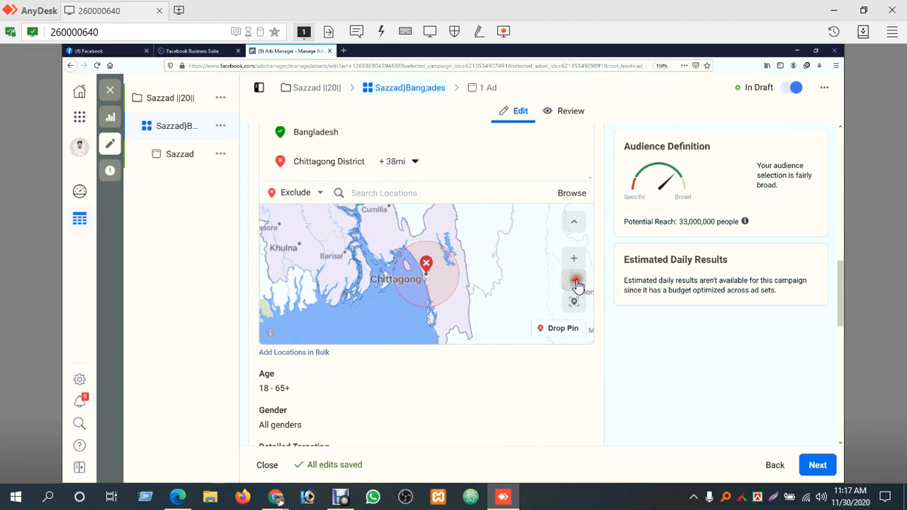
{"action": "left_click", "coordinate": [577, 283]}
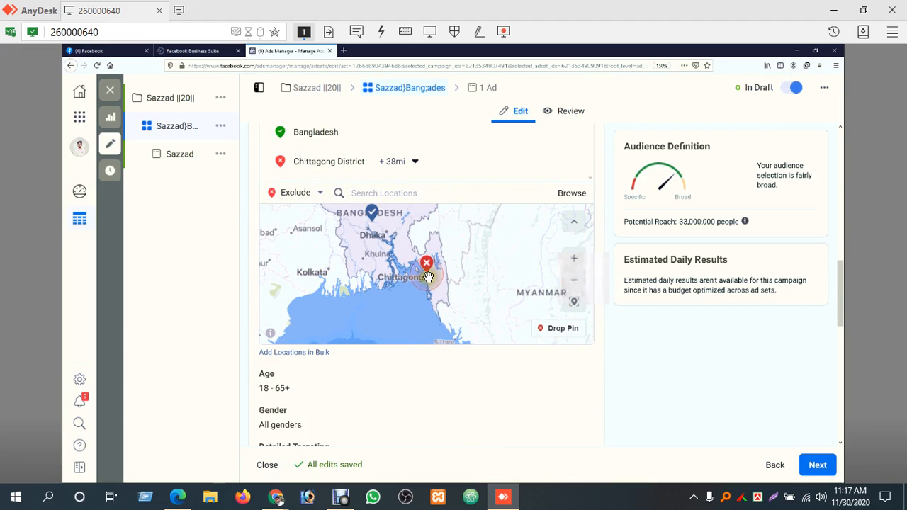
{"action": "left_click_drag", "start_coordinate": [426, 264], "coordinate": [431, 250]}
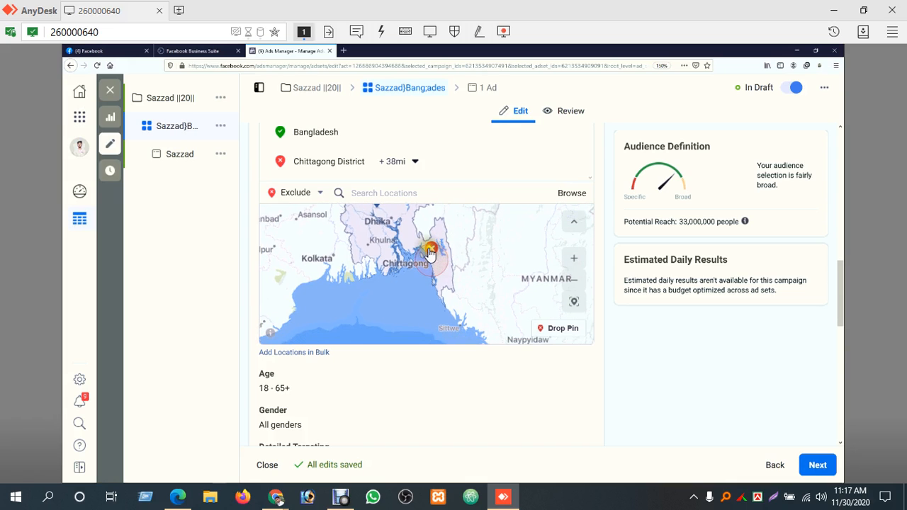
{"action": "left_click", "coordinate": [430, 252]}
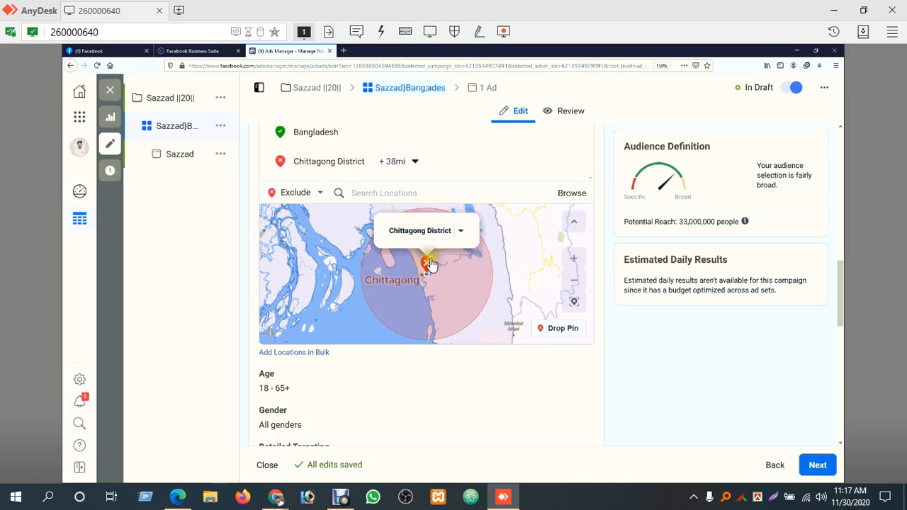
{"action": "left_click", "coordinate": [459, 234]}
{"action": "left_click", "coordinate": [455, 282]}
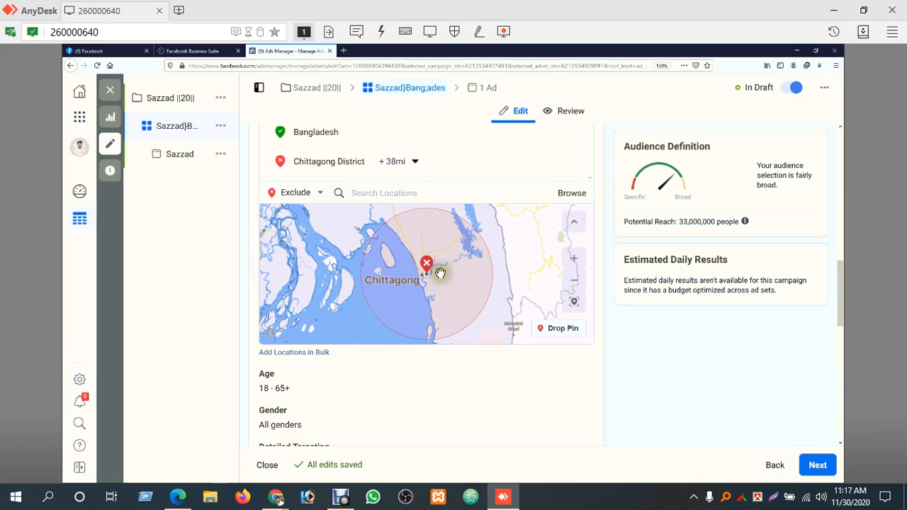
{"action": "left_click_drag", "start_coordinate": [462, 274], "coordinate": [434, 284]}
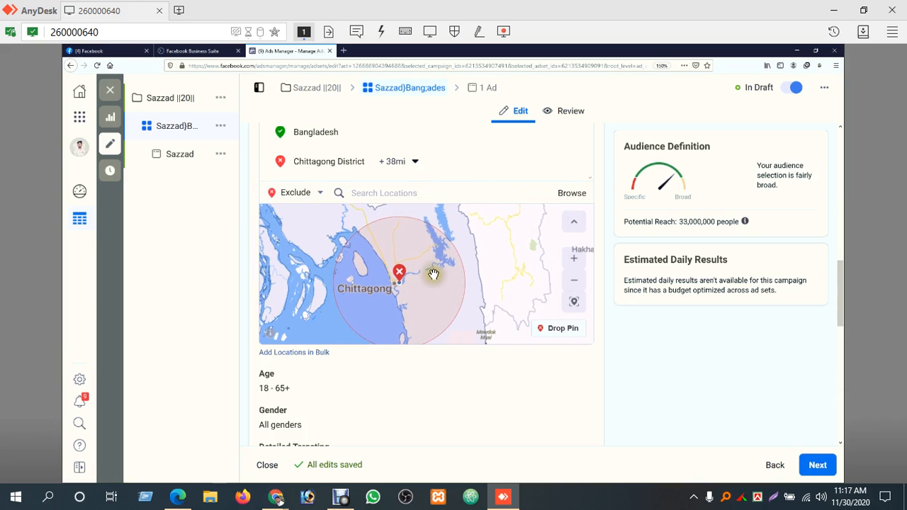
{"action": "mouse_move", "coordinate": [432, 272]}
{"action": "left_mouse_down"}
{"action": "mouse_move", "coordinate": [479, 307]}
{"action": "mouse_move", "coordinate": [487, 331]}
{"action": "mouse_move", "coordinate": [524, 328]}
{"action": "mouse_move", "coordinate": [432, 259]}
{"action": "mouse_move", "coordinate": [409, 209]}
{"action": "left_mouse_up"}
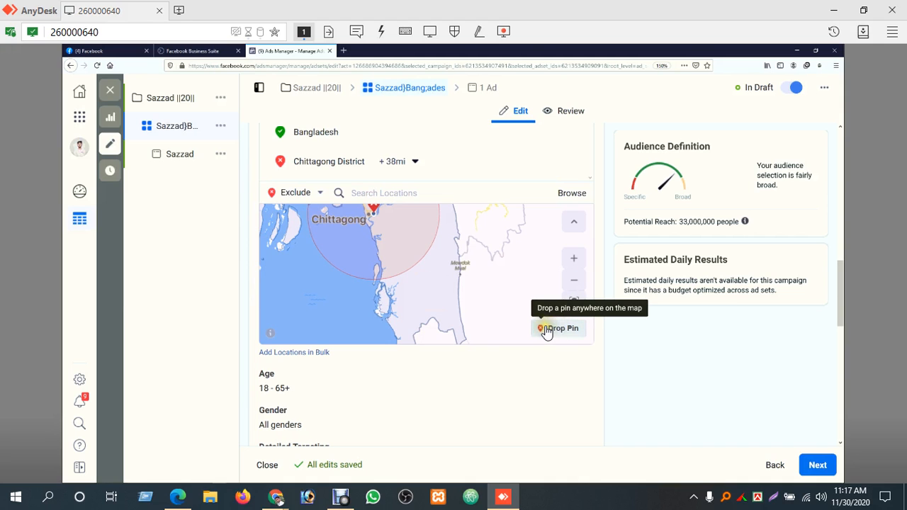
{"action": "scroll", "coordinate": [470, 324], "scroll_direction": "down", "scroll_amount": 10}
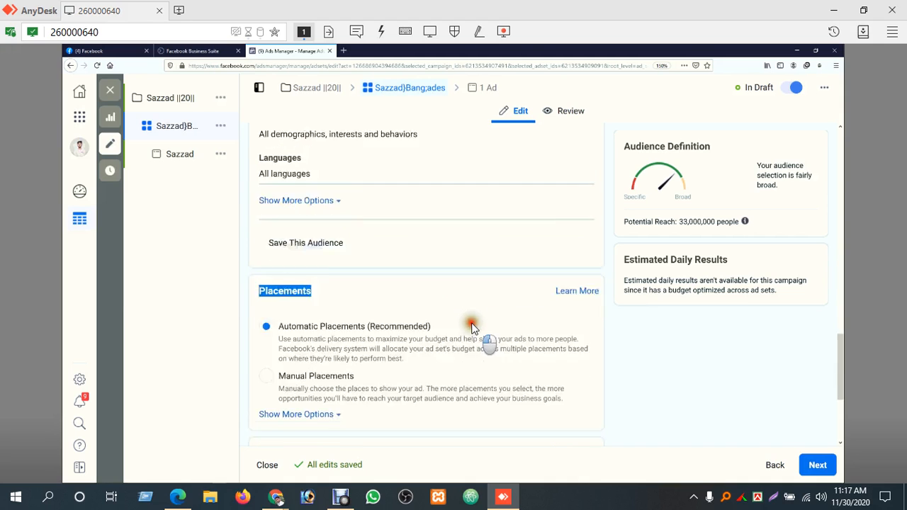
{"action": "left_click_drag", "start_coordinate": [841, 393], "coordinate": [840, 309]}
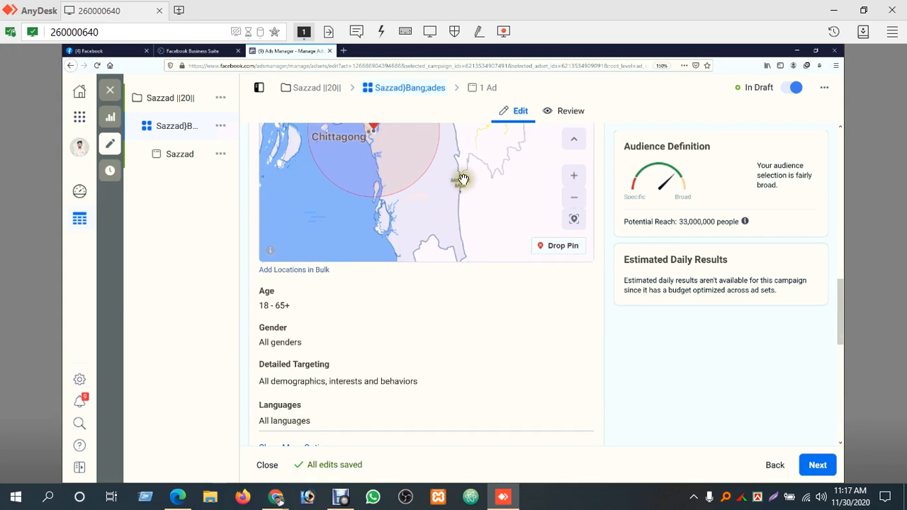
Locate the Rangpur and Saidpur area in northern Bangladesh on the location map and activate Drop Pin
{"action": "left_click_drag", "start_coordinate": [458, 178], "coordinate": [536, 256]}
{"action": "left_click_drag", "start_coordinate": [403, 184], "coordinate": [440, 238]}
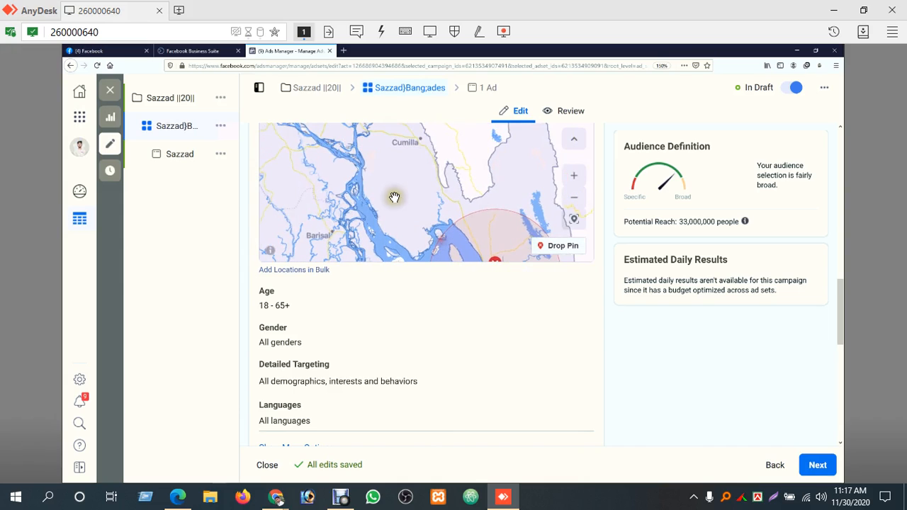
{"action": "left_click", "coordinate": [573, 201]}
{"action": "left_click", "coordinate": [573, 202]}
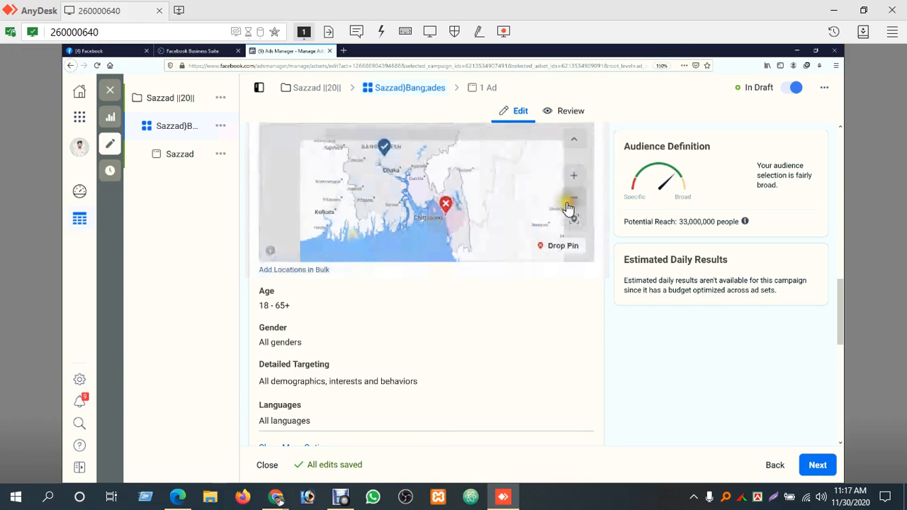
{"action": "left_click_drag", "start_coordinate": [371, 178], "coordinate": [387, 228]}
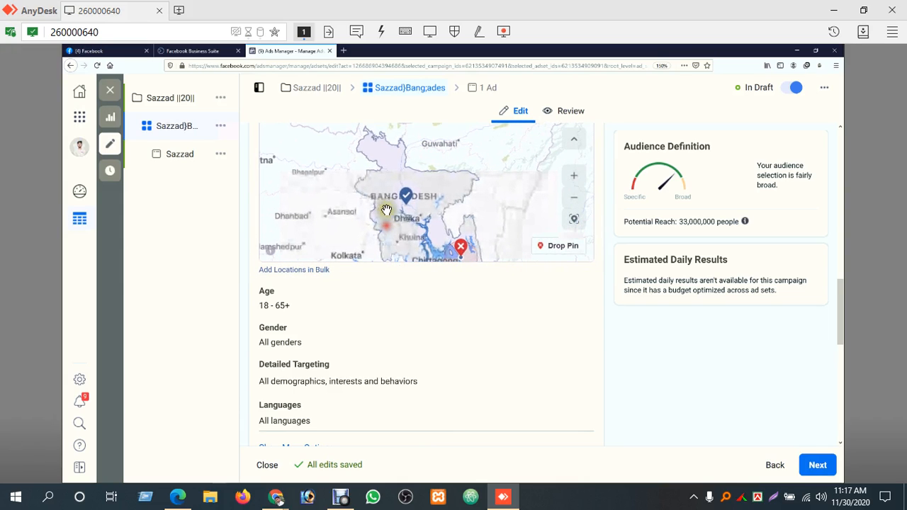
{"action": "left_click", "coordinate": [573, 177]}
{"action": "left_click_drag", "start_coordinate": [440, 150], "coordinate": [451, 191]}
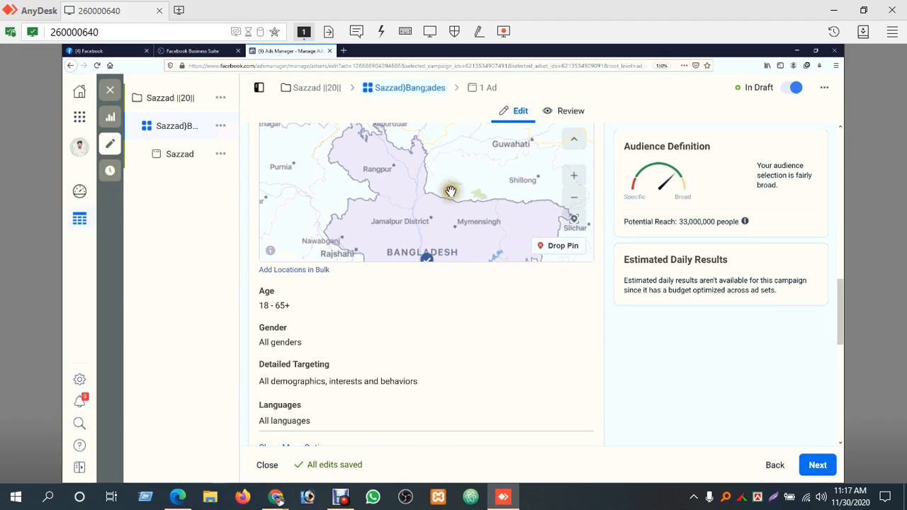
{"action": "left_click", "coordinate": [576, 177]}
{"action": "left_click_drag", "start_coordinate": [396, 167], "coordinate": [434, 216]}
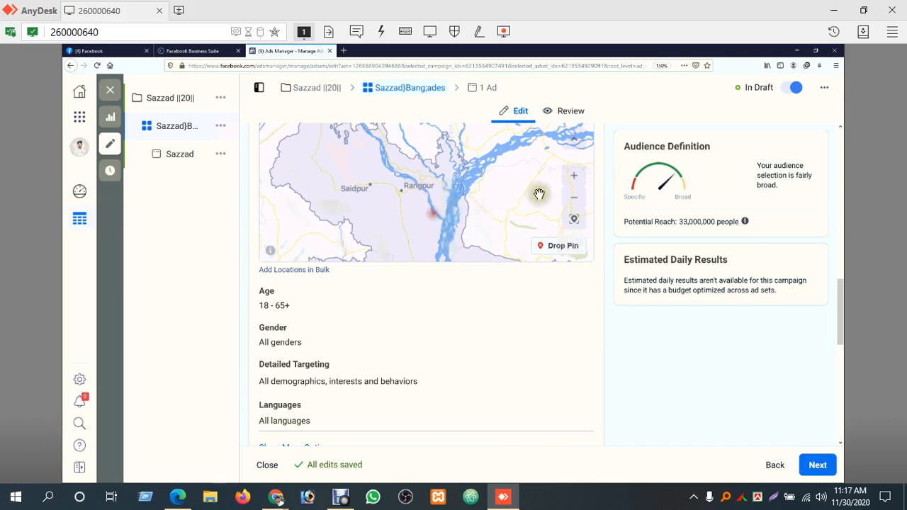
{"action": "left_click", "coordinate": [573, 177]}
{"action": "left_click_drag", "start_coordinate": [458, 164], "coordinate": [499, 186]}
{"action": "left_click_drag", "start_coordinate": [434, 193], "coordinate": [466, 196]}
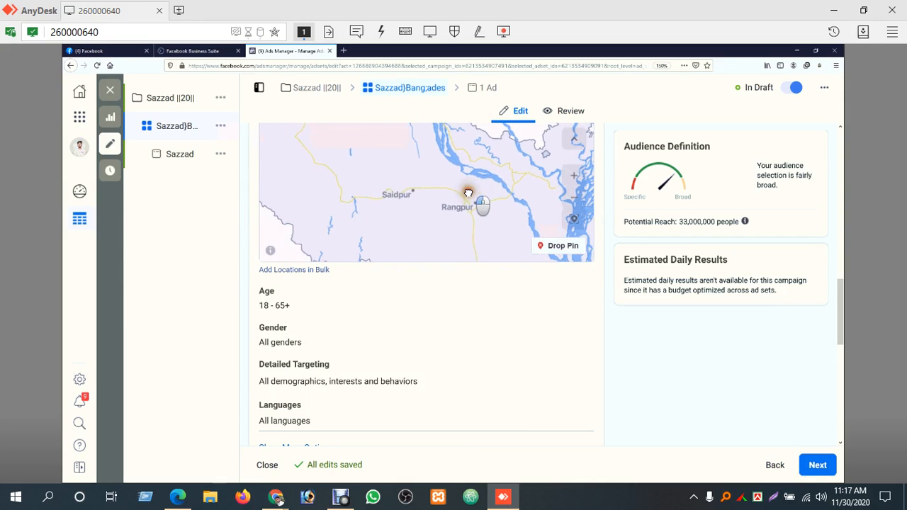
{"action": "left_click", "coordinate": [553, 248]}
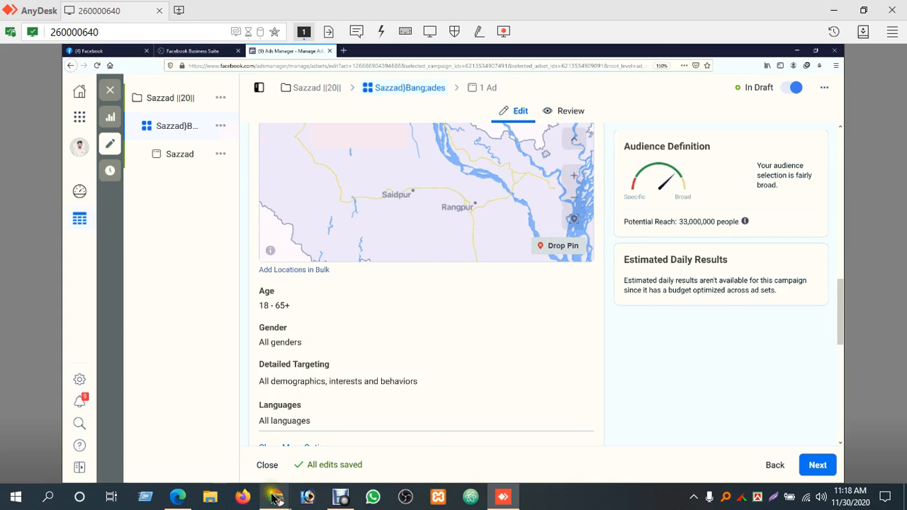
Switch to the Google Meet call in Chrome and look through the list of meeting participants
{"action": "mouse_move", "coordinate": [276, 496]}
{"action": "left_click", "coordinate": [237, 440]}
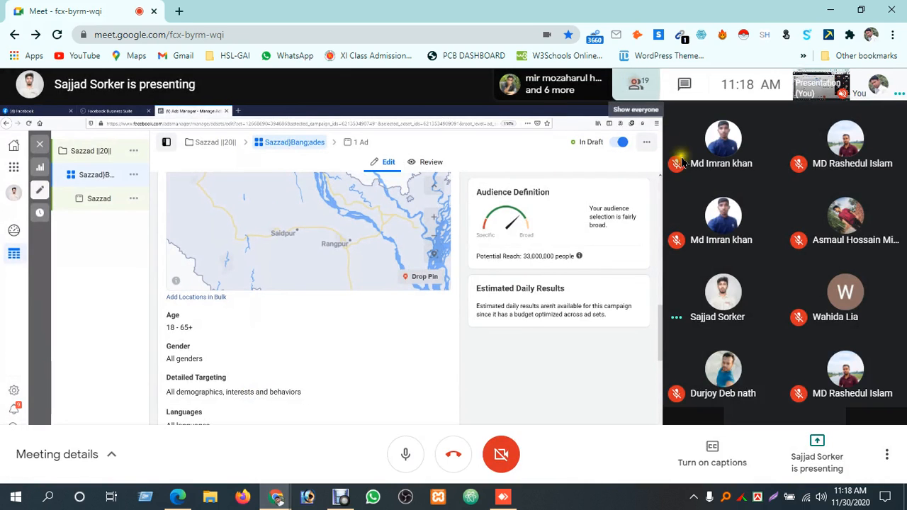
{"action": "left_click", "coordinate": [637, 84]}
{"action": "scroll", "coordinate": [809, 372], "scroll_direction": "down", "scroll_amount": 10}
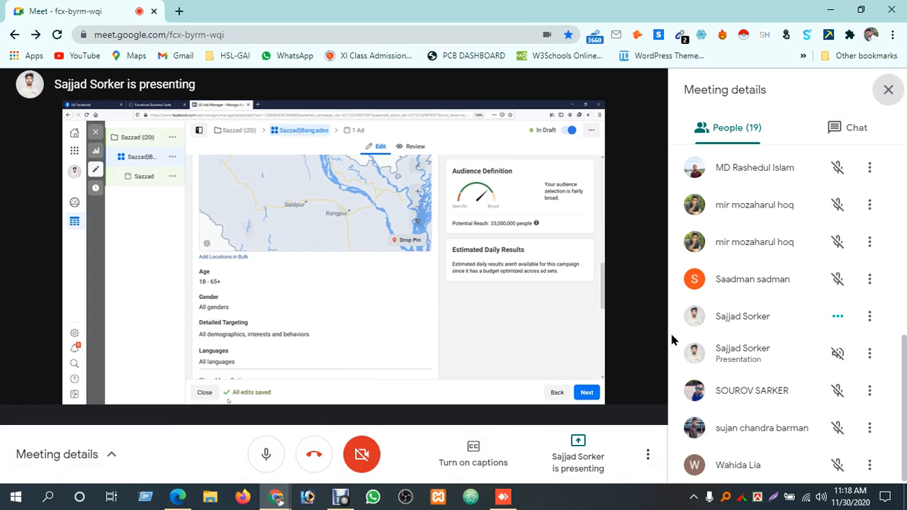
Dismiss the presentation visibility notice in the Google Meet call and switch back to the AnyDesk session
{"action": "mouse_move", "coordinate": [276, 497]}
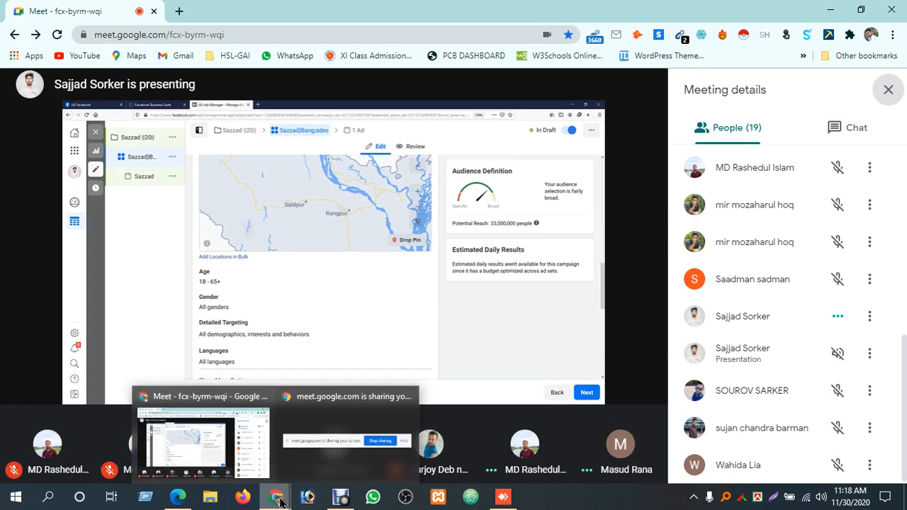
{"action": "left_click", "coordinate": [220, 443]}
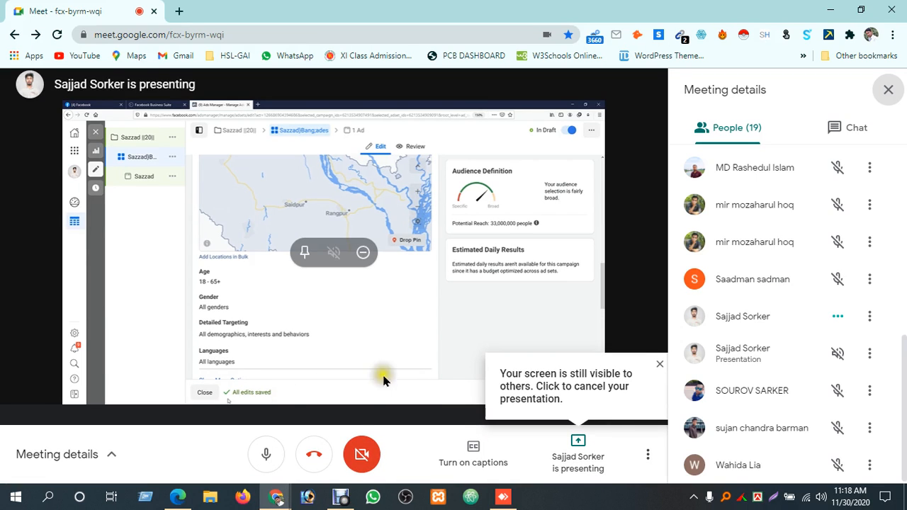
{"action": "left_click", "coordinate": [661, 365]}
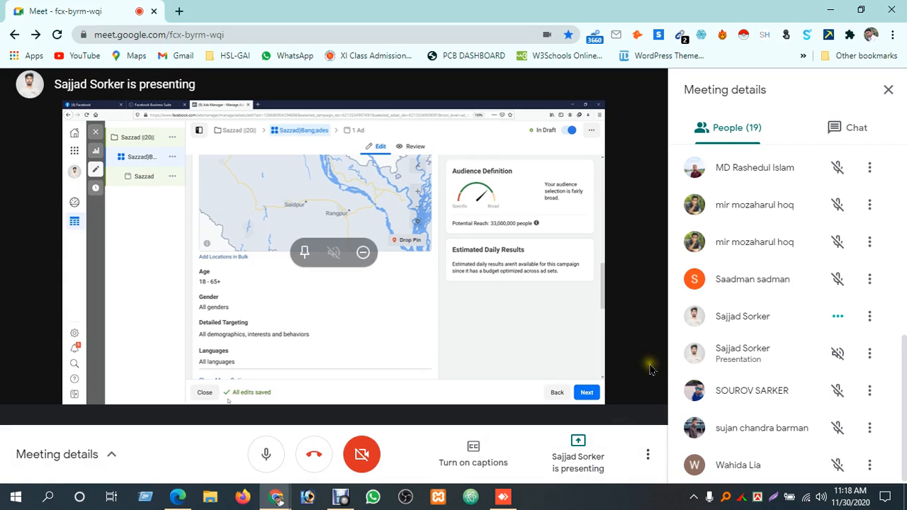
{"action": "left_click", "coordinate": [501, 496]}
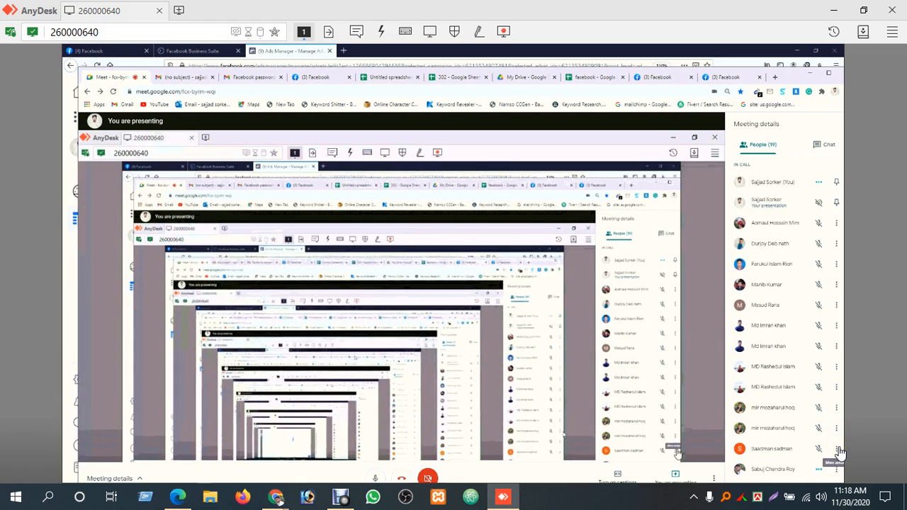
Switch to the Google Meet call in Chrome and remove the participant with the orange S avatar from the meeting
{"action": "mouse_move", "coordinate": [277, 498]}
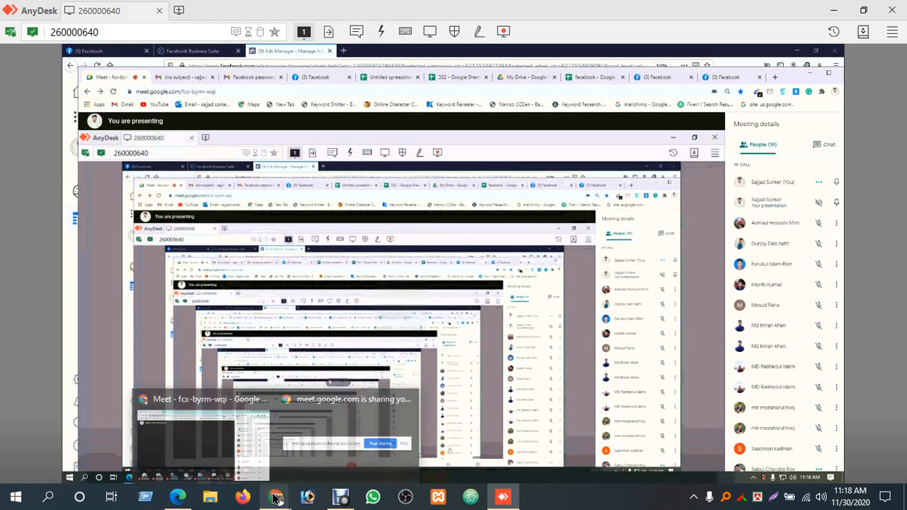
{"action": "left_click", "coordinate": [251, 438]}
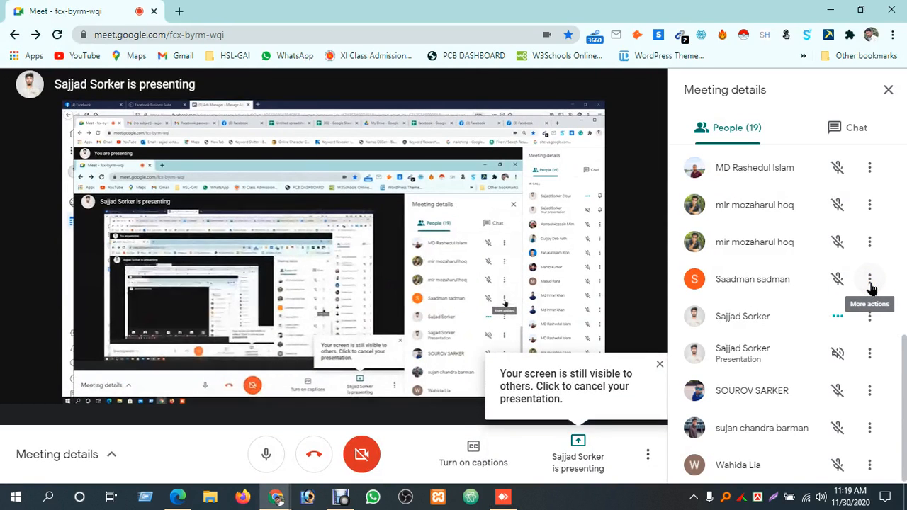
{"action": "left_click", "coordinate": [871, 283]}
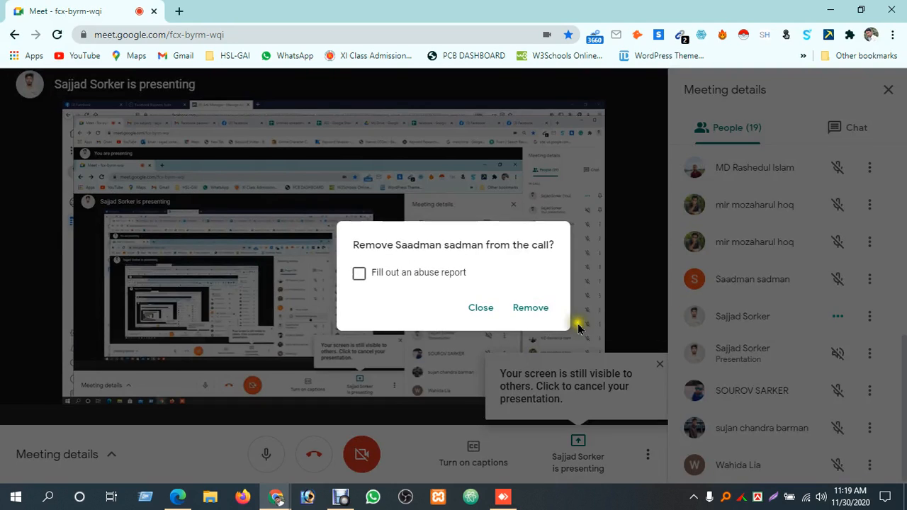
{"action": "left_click", "coordinate": [531, 311]}
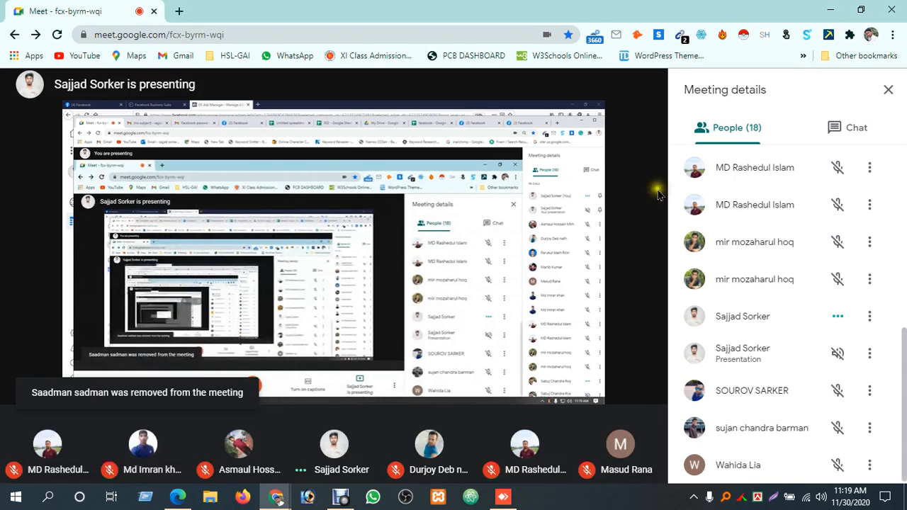
Switch back to the AnyDesk session and bring the remote Ads Manager window to the front
{"action": "left_click", "coordinate": [339, 498]}
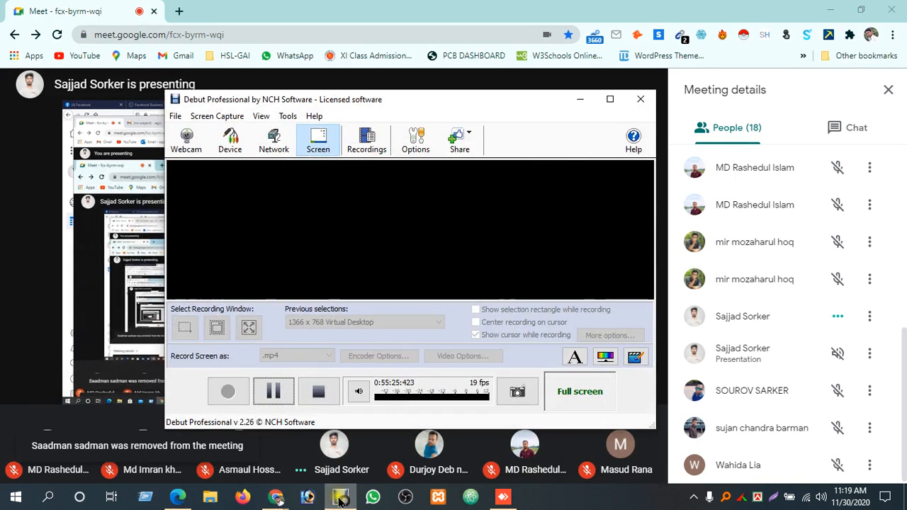
{"action": "left_click", "coordinate": [340, 498]}
{"action": "left_click", "coordinate": [503, 497]}
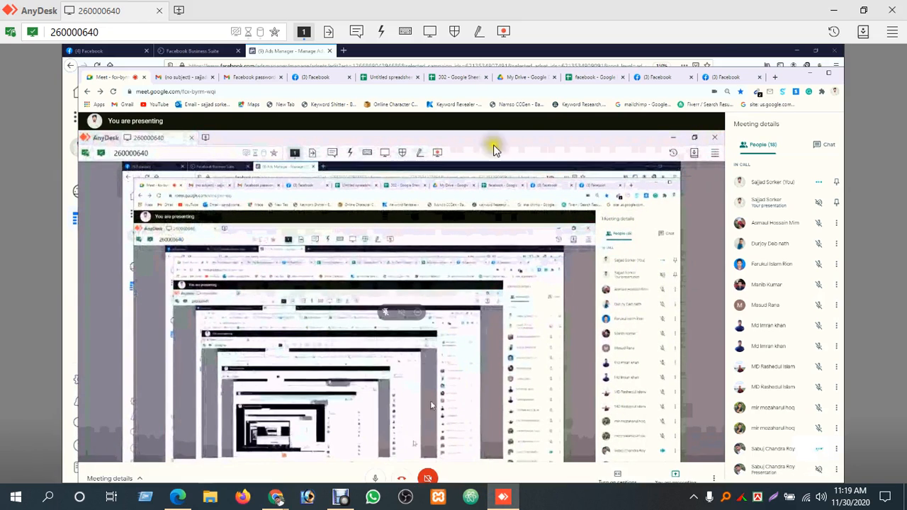
{"action": "left_click", "coordinate": [728, 78]}
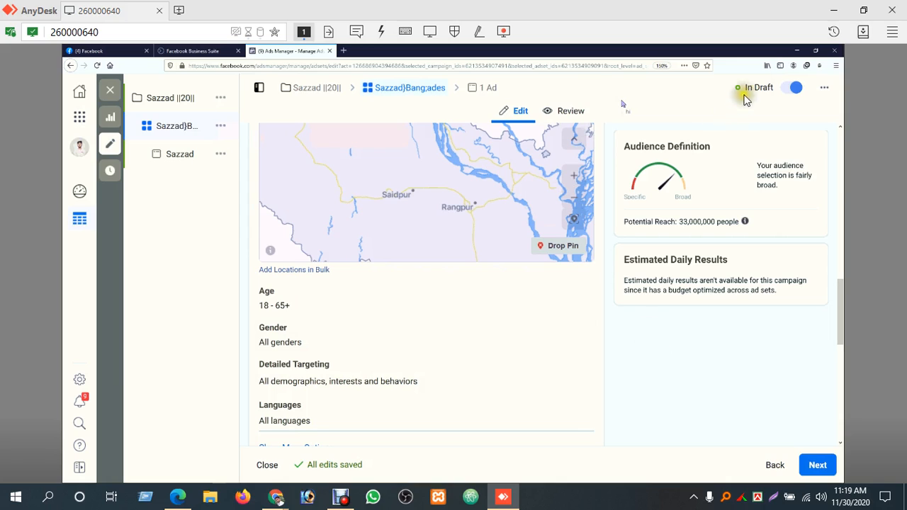
Drop an exclusion pin on the location map northwest of Saidpur, at about (25.89, 88.76)
{"action": "left_click", "coordinate": [650, 113]}
{"action": "left_click", "coordinate": [549, 246]}
{"action": "left_click", "coordinate": [559, 245]}
{"action": "left_click", "coordinate": [487, 202]}
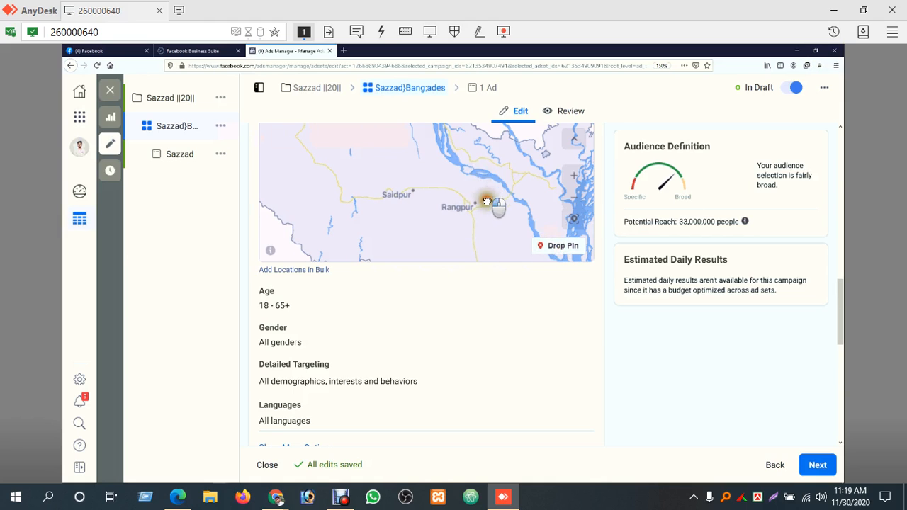
{"action": "left_click_drag", "start_coordinate": [487, 202], "coordinate": [497, 207]}
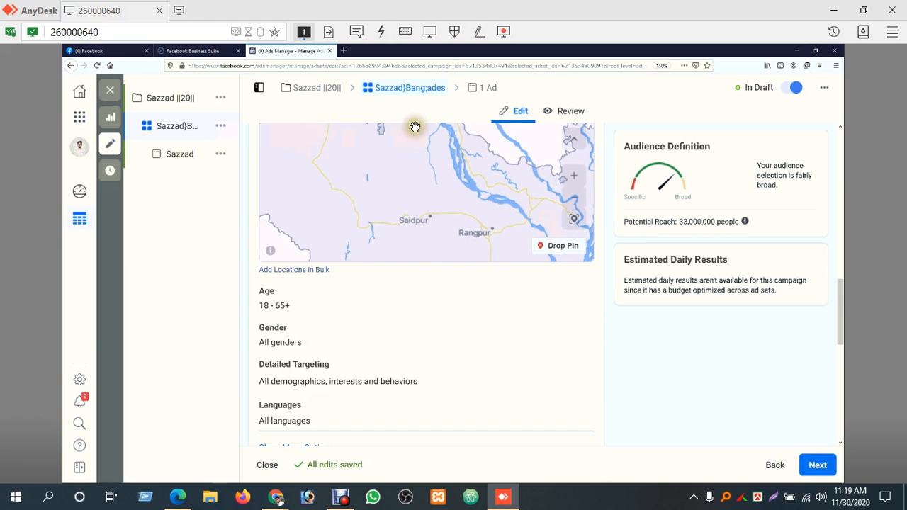
{"action": "left_click_drag", "start_coordinate": [532, 185], "coordinate": [536, 216]}
{"action": "mouse_move", "coordinate": [839, 306]}
{"action": "left_mouse_down"}
{"action": "mouse_move", "coordinate": [840, 275]}
{"action": "mouse_move", "coordinate": [841, 291]}
{"action": "left_mouse_up"}
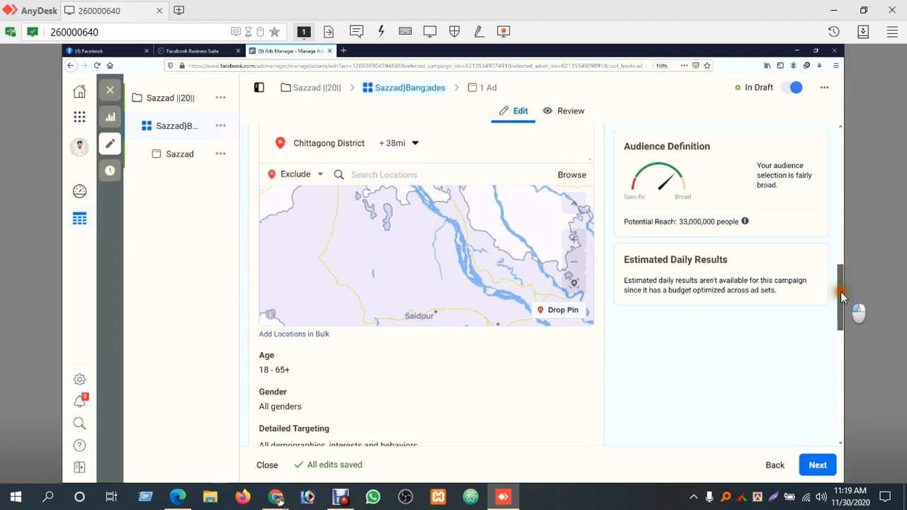
{"action": "left_click_drag", "start_coordinate": [462, 284], "coordinate": [456, 239]}
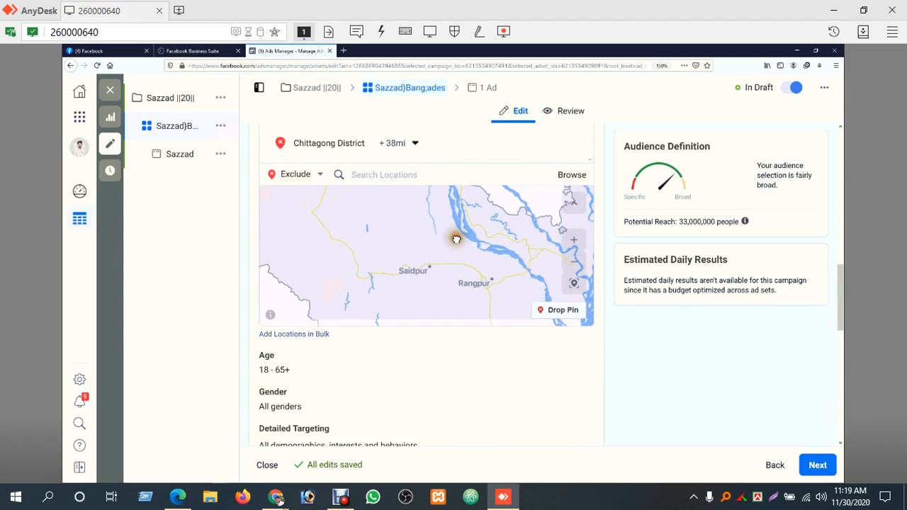
{"action": "left_click", "coordinate": [559, 313]}
{"action": "left_click", "coordinate": [535, 252]}
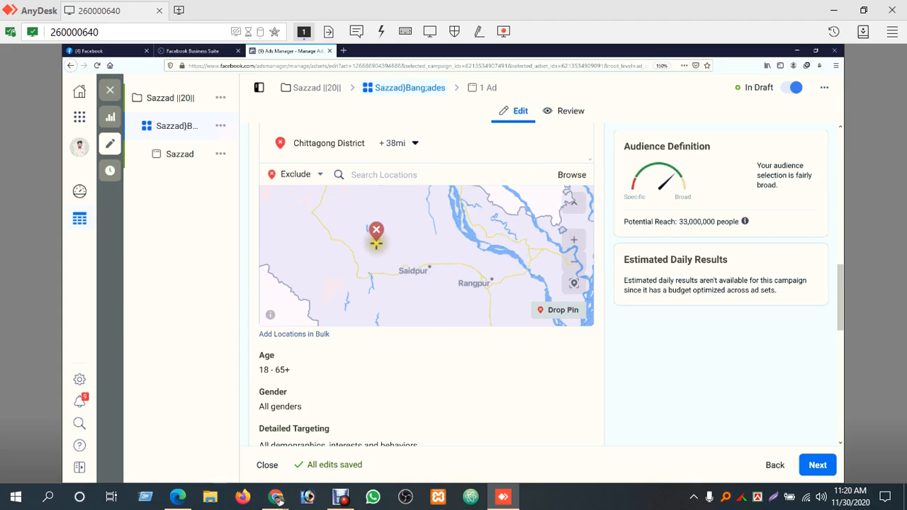
{"action": "left_click", "coordinate": [377, 239]}
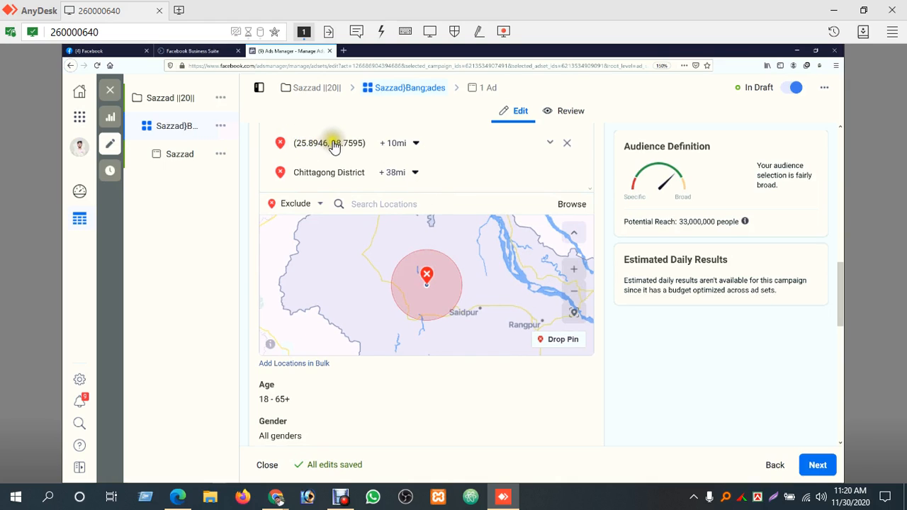
Set the radius of the newly dropped exclusion pin near Saidpur to 17 mi
{"action": "left_click", "coordinate": [417, 145]}
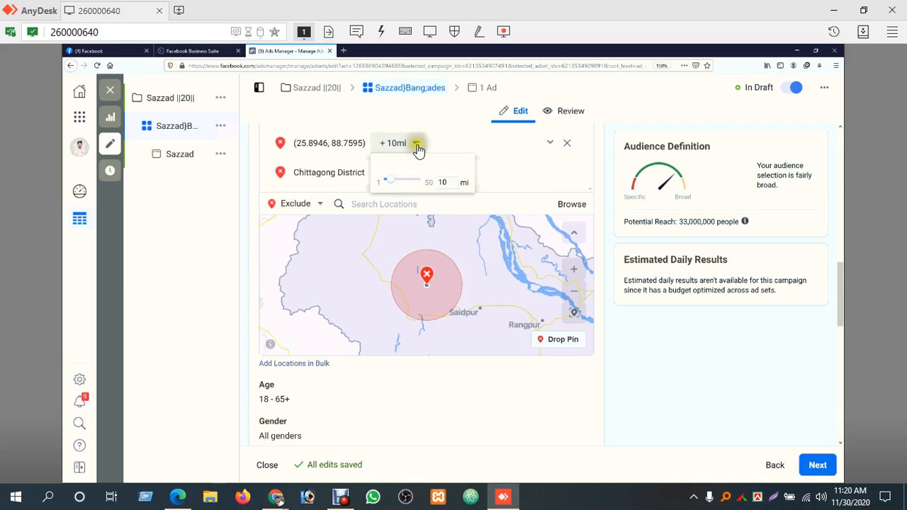
{"action": "left_click", "coordinate": [399, 182]}
{"action": "left_click_drag", "start_coordinate": [394, 187], "coordinate": [402, 184]}
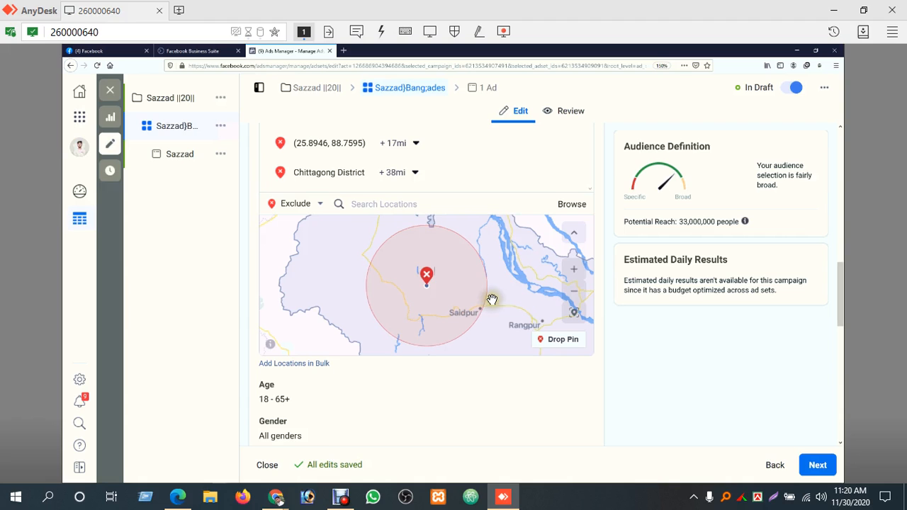
Examine both excluded areas against the whole of Bangladesh on the location map
{"action": "left_click", "coordinate": [575, 298]}
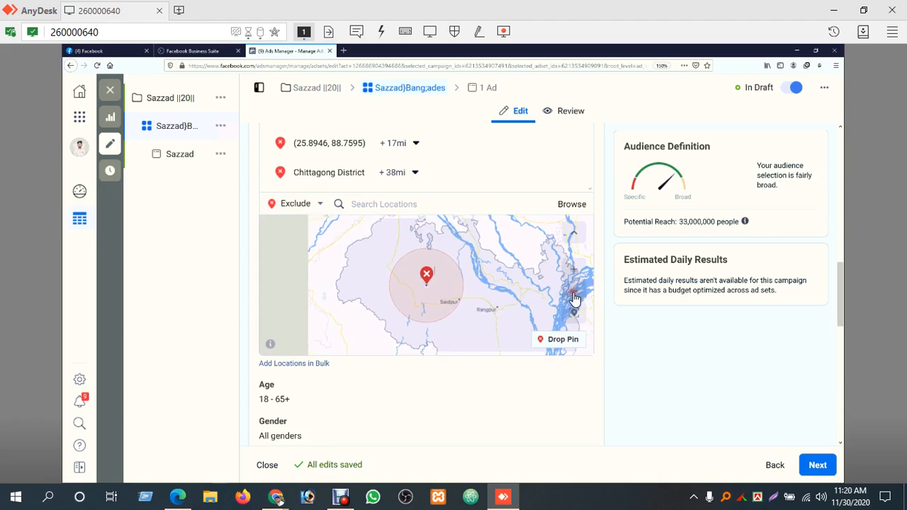
{"action": "left_click", "coordinate": [574, 297]}
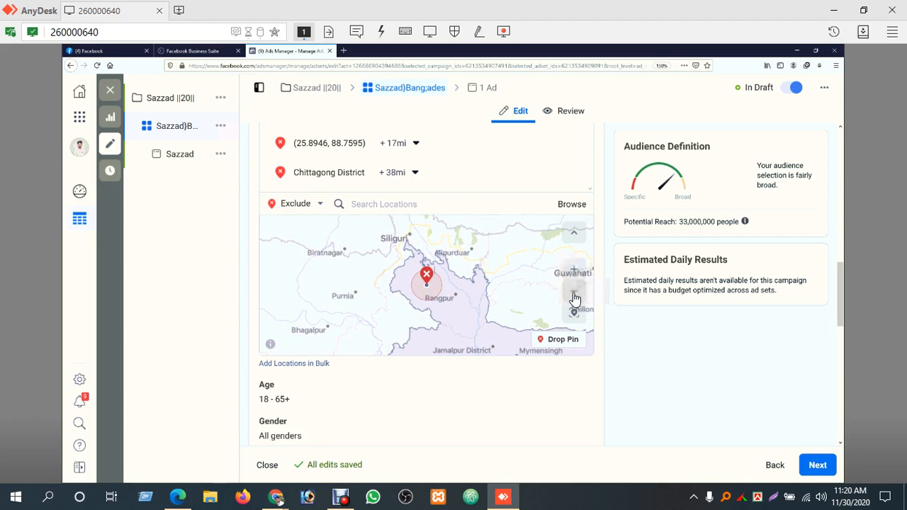
{"action": "left_click", "coordinate": [574, 298]}
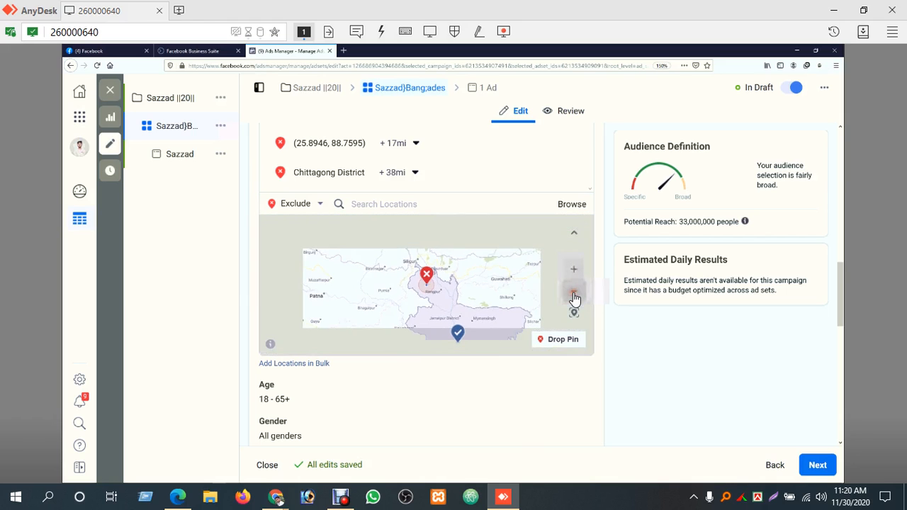
{"action": "left_click_drag", "start_coordinate": [840, 284], "coordinate": [843, 310]}
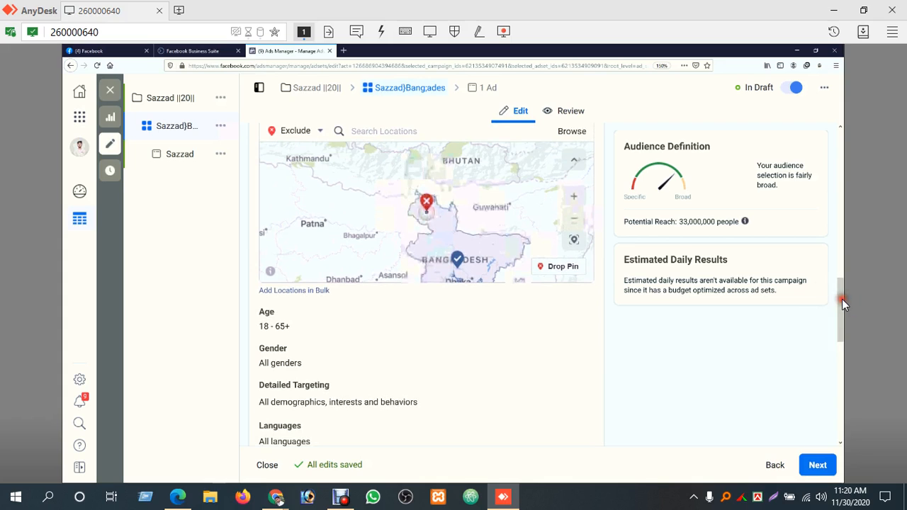
{"action": "left_click_drag", "start_coordinate": [474, 205], "coordinate": [444, 166]}
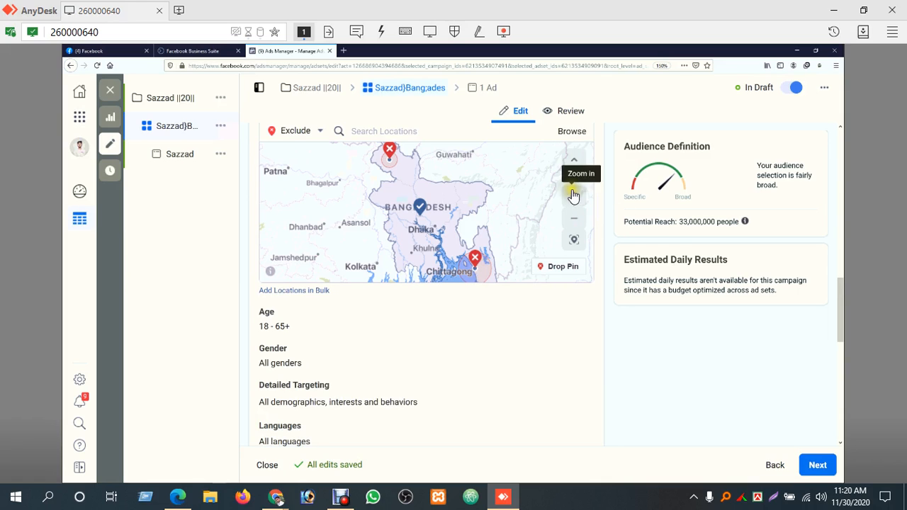
Review the Locations audience choices for people living in, recently in or traveling in the area, keeping the current selection
{"action": "left_click_drag", "start_coordinate": [842, 301], "coordinate": [838, 247]}
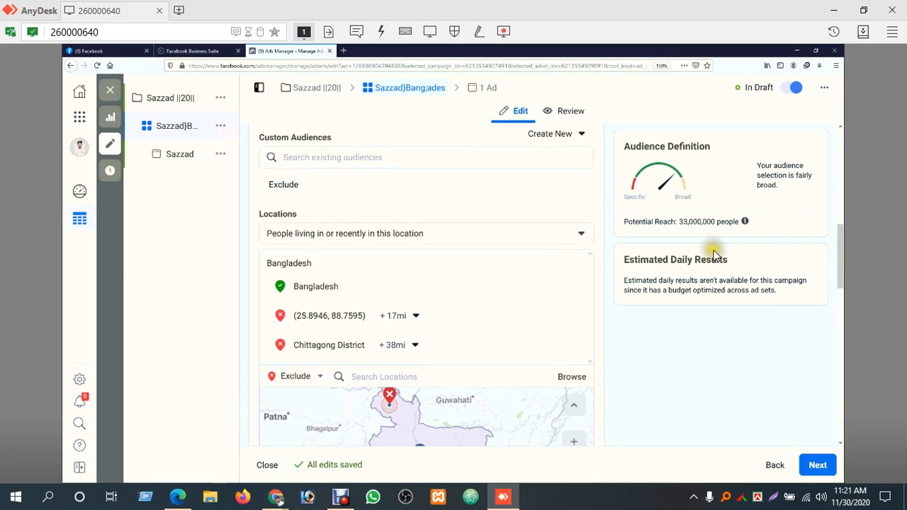
{"action": "left_click", "coordinate": [578, 236]}
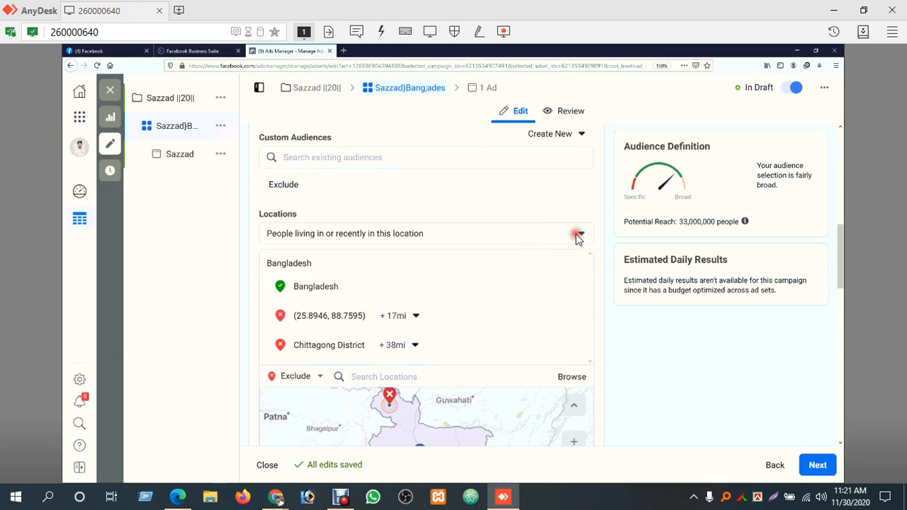
{"action": "left_click", "coordinate": [579, 236]}
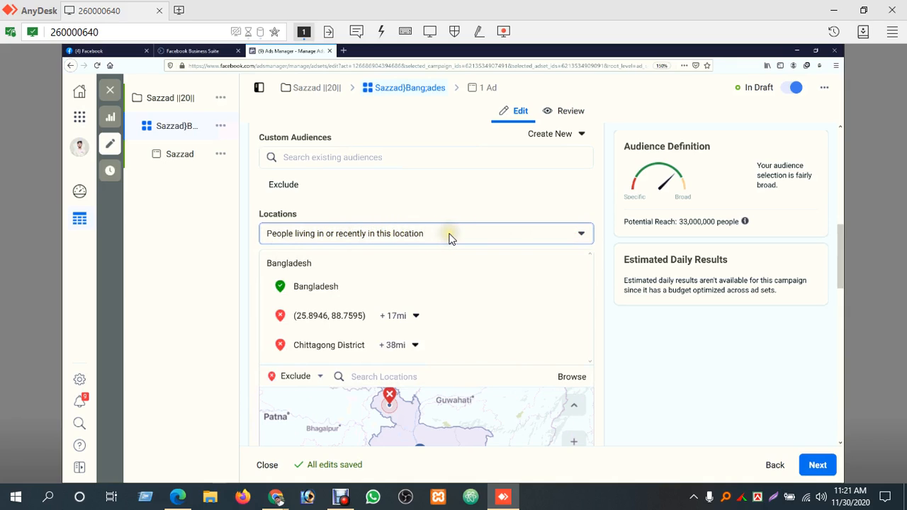
{"action": "left_click", "coordinate": [581, 234]}
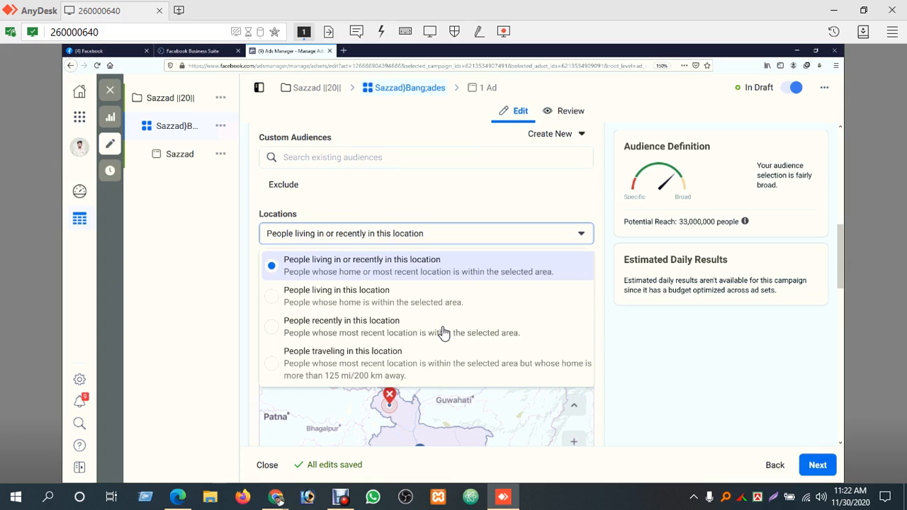
{"action": "left_click", "coordinate": [657, 338]}
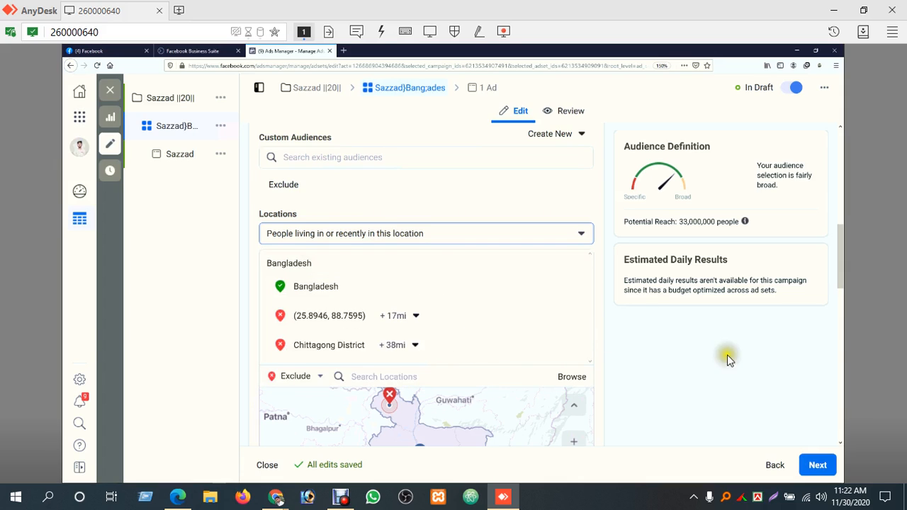
Open the audience's age range for editing and set the minimum age to 16
{"action": "left_click_drag", "start_coordinate": [840, 264], "coordinate": [838, 327]}
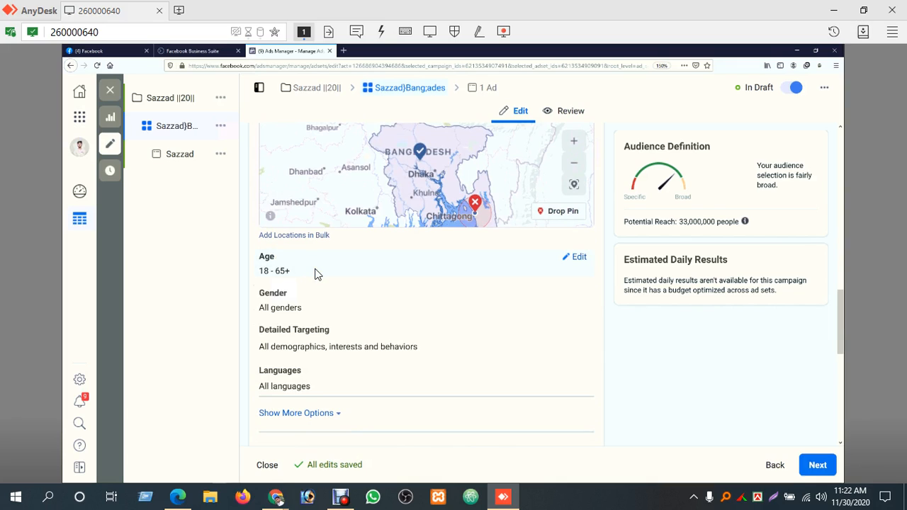
{"action": "left_click", "coordinate": [578, 260]}
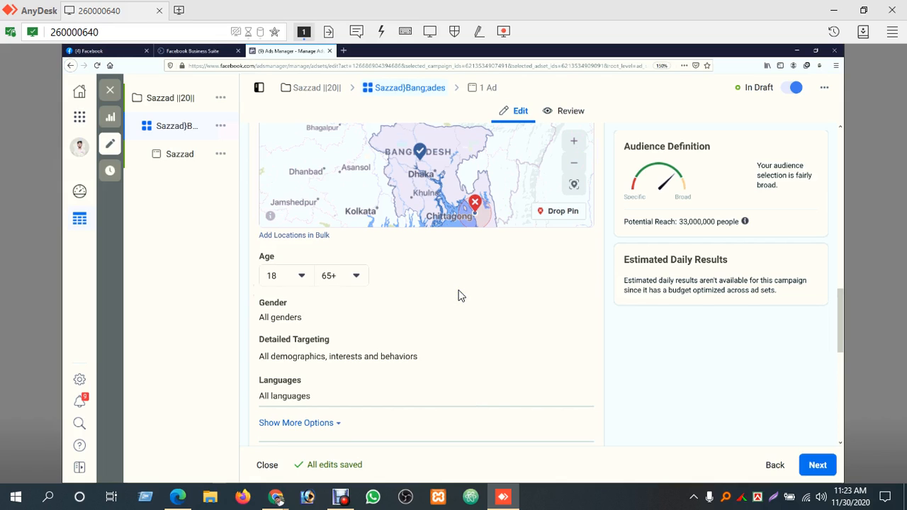
{"action": "left_click", "coordinate": [299, 275]}
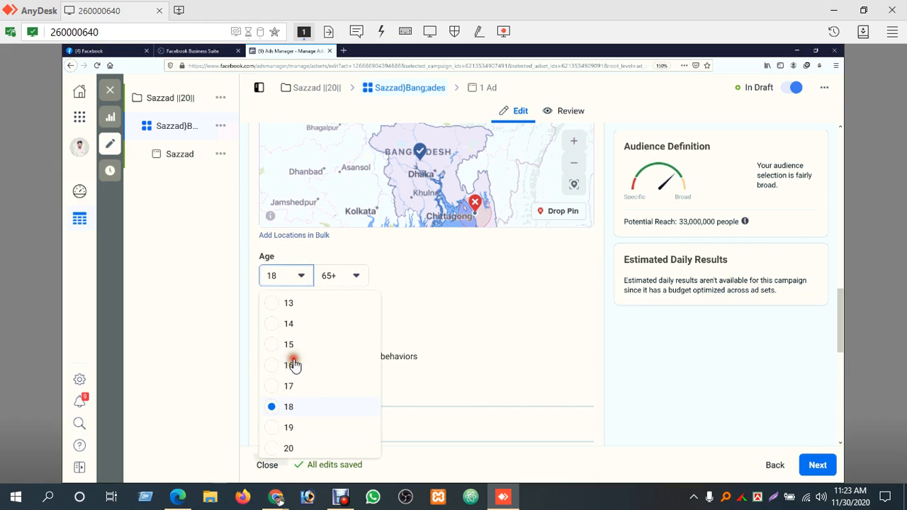
{"action": "left_click", "coordinate": [295, 365]}
Set the audience's maximum age to 30
{"action": "left_click", "coordinate": [360, 281]}
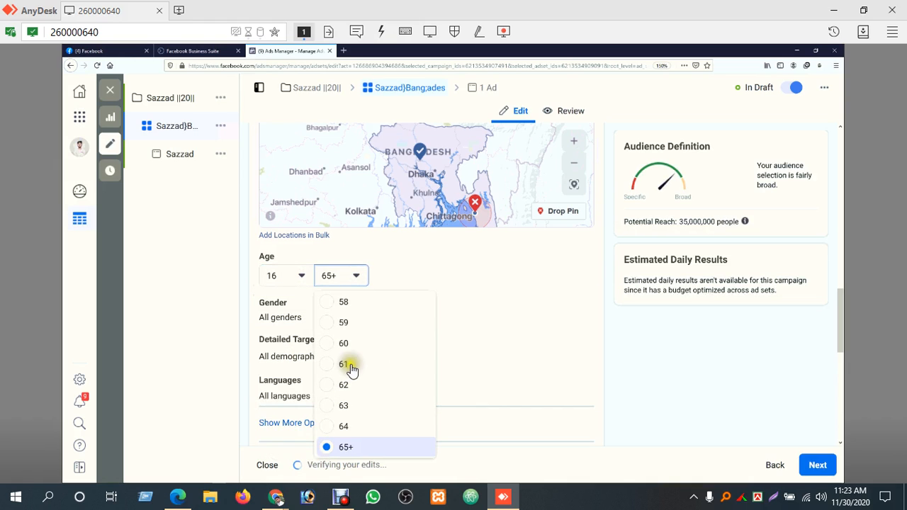
{"action": "scroll", "coordinate": [347, 368], "scroll_direction": "up", "scroll_amount": 3}
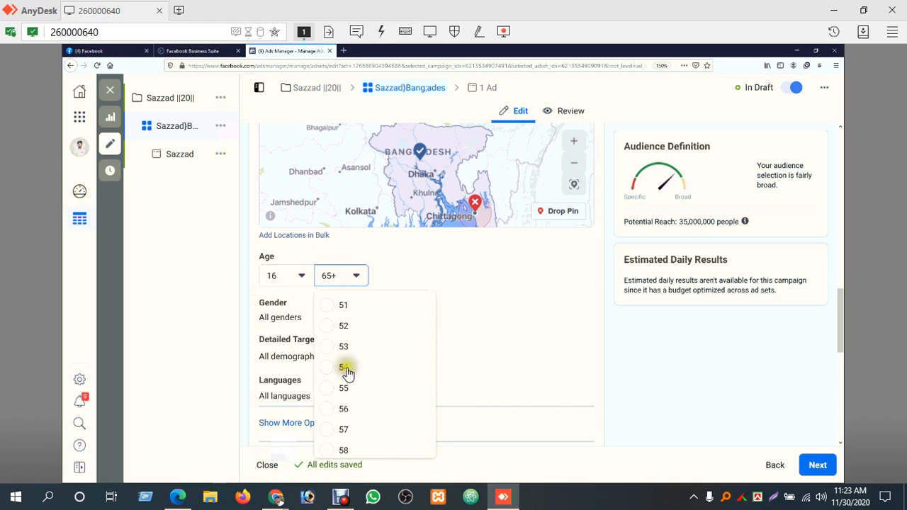
{"action": "scroll", "coordinate": [347, 369], "scroll_direction": "up", "scroll_amount": 3}
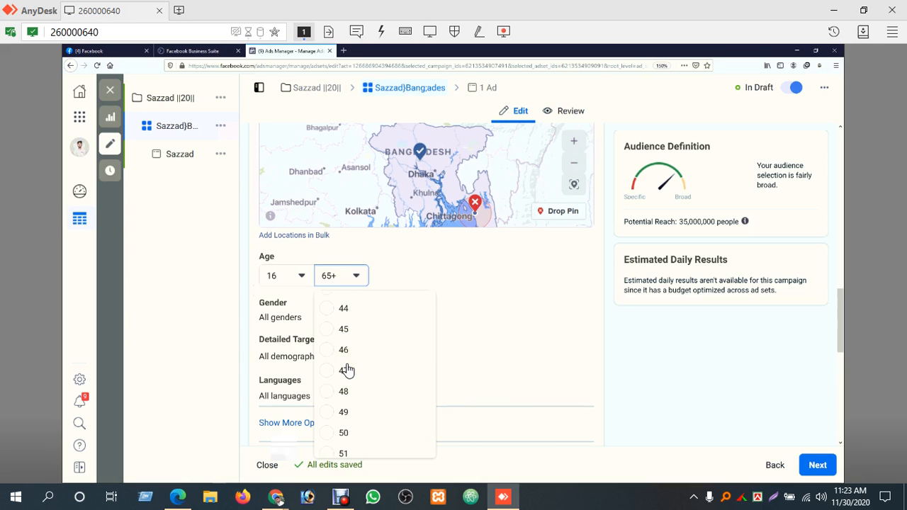
{"action": "scroll", "coordinate": [347, 369], "scroll_direction": "up", "scroll_amount": 6}
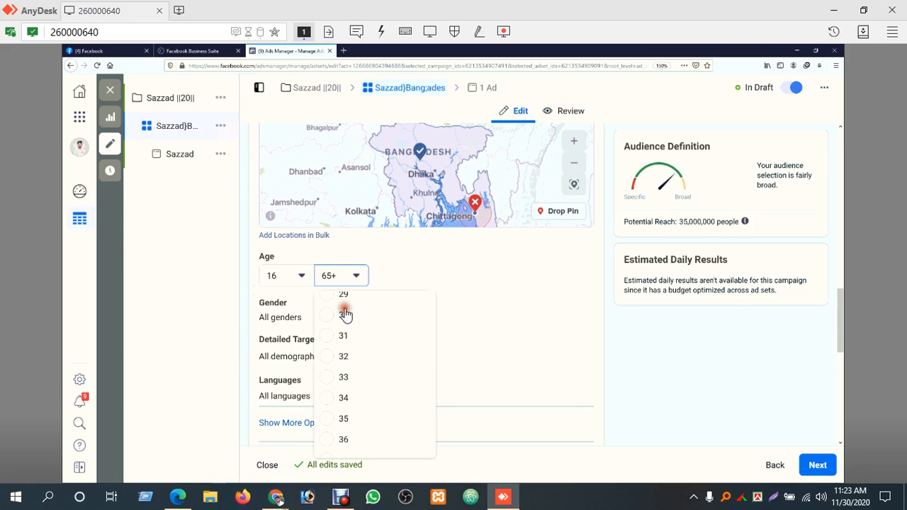
{"action": "left_click", "coordinate": [343, 314]}
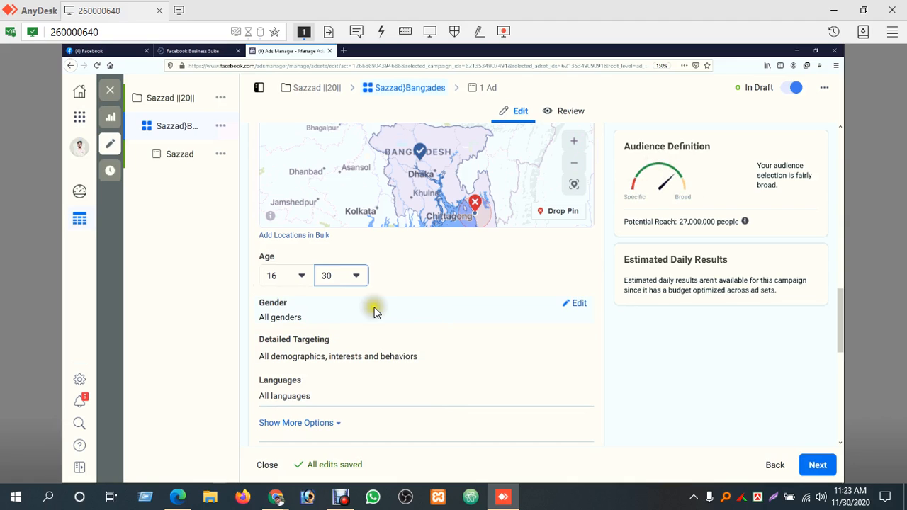
Set the audience's maximum age to 35
{"action": "left_click", "coordinate": [302, 280]}
{"action": "left_click", "coordinate": [358, 276]}
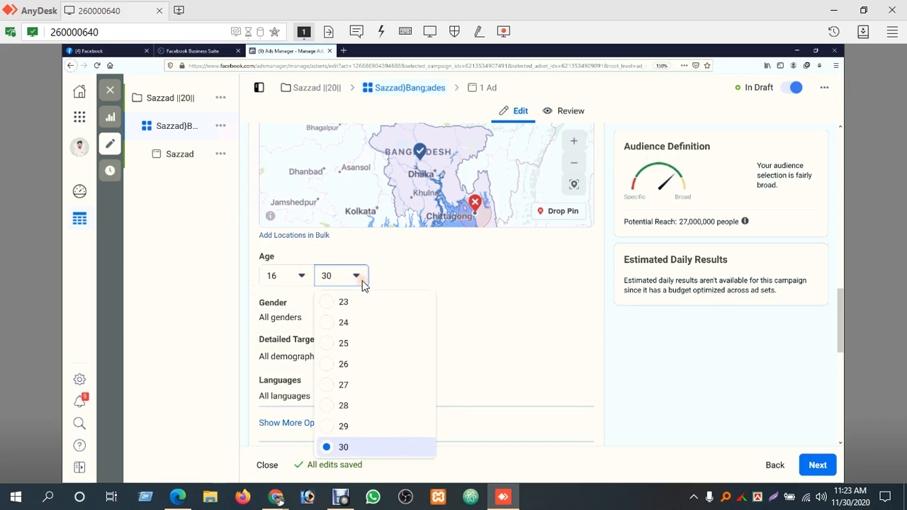
{"action": "scroll", "coordinate": [347, 417], "scroll_direction": "down", "scroll_amount": 3}
{"action": "left_click", "coordinate": [353, 402]}
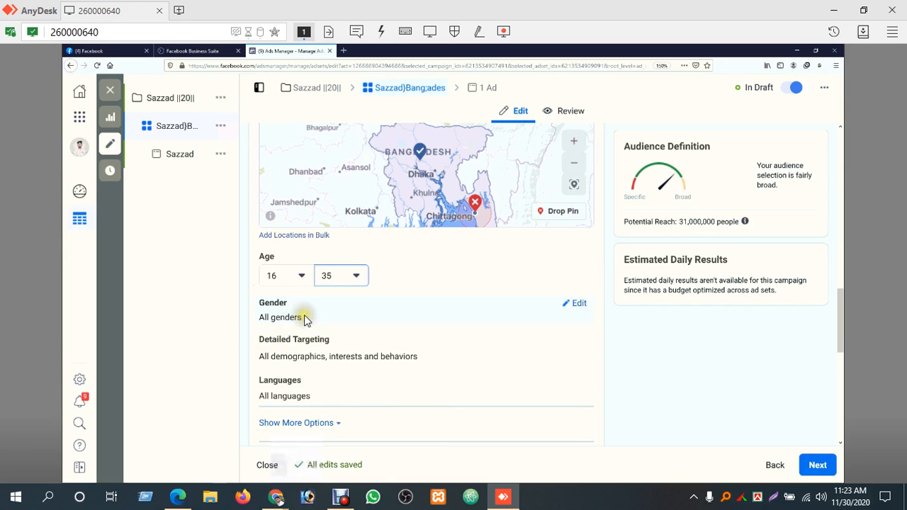
Open the audience's gender for editing and compare the potential reach for All, Women and Men
{"action": "left_click", "coordinate": [579, 305]}
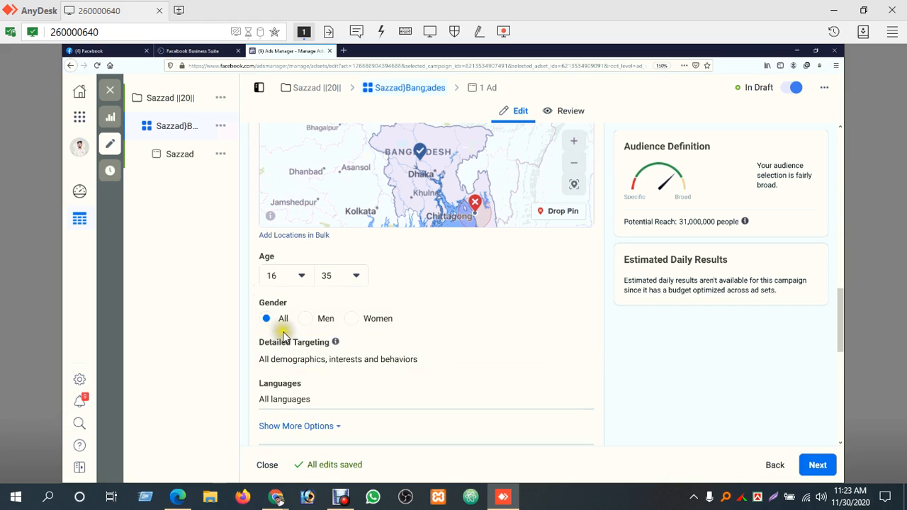
{"action": "left_click", "coordinate": [364, 318]}
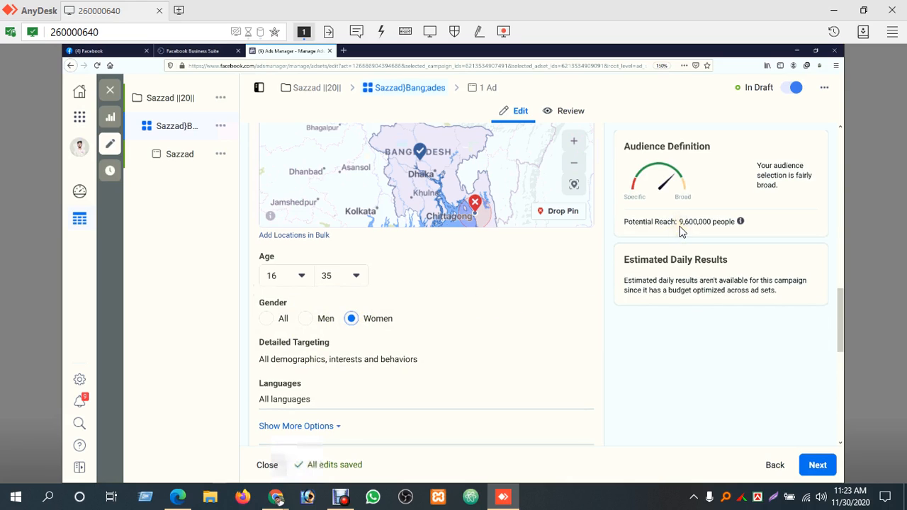
{"action": "left_click", "coordinate": [271, 321]}
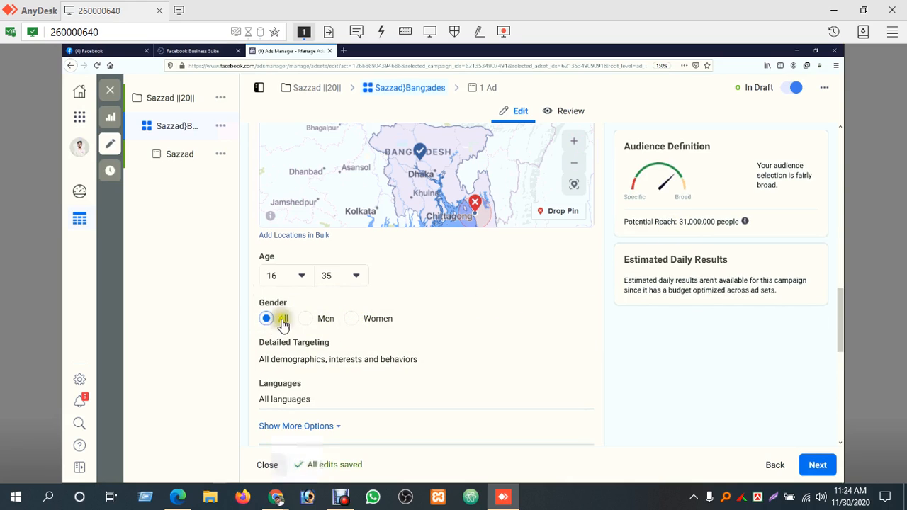
{"action": "left_click", "coordinate": [377, 322]}
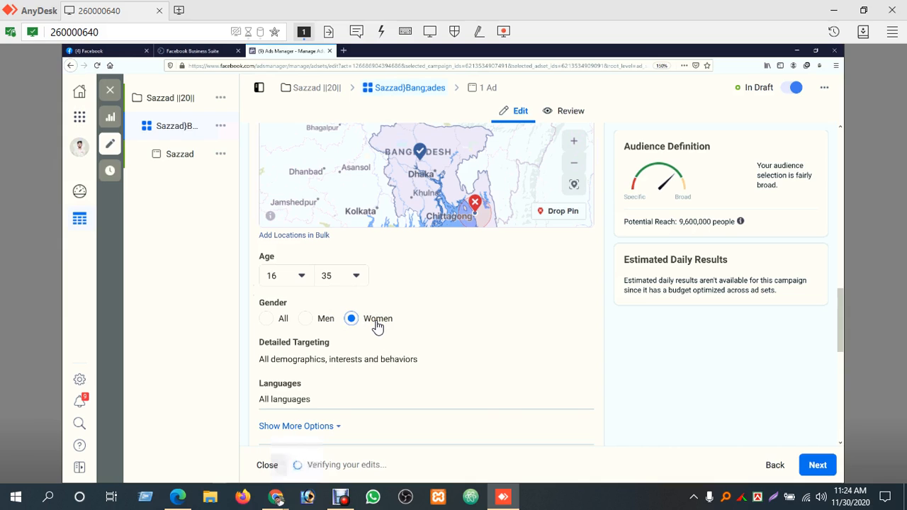
{"action": "left_click", "coordinate": [282, 323]}
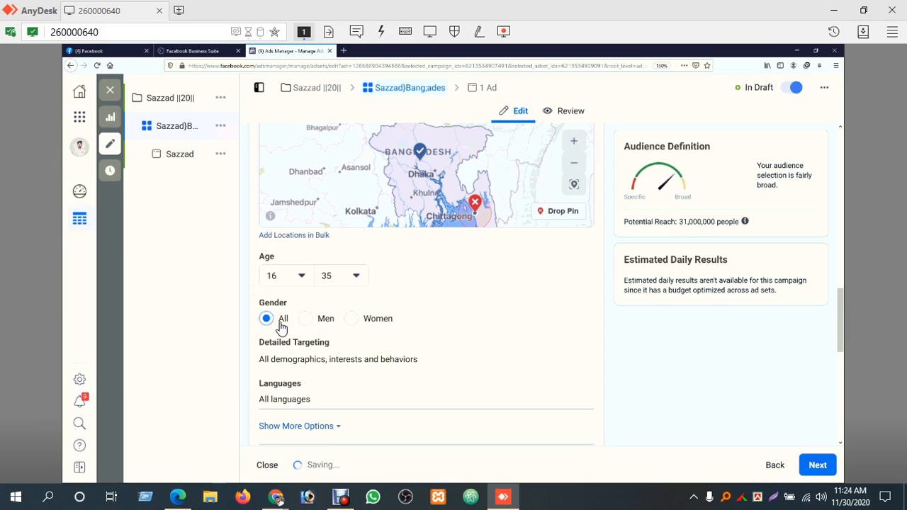
{"action": "left_click", "coordinate": [356, 320]}
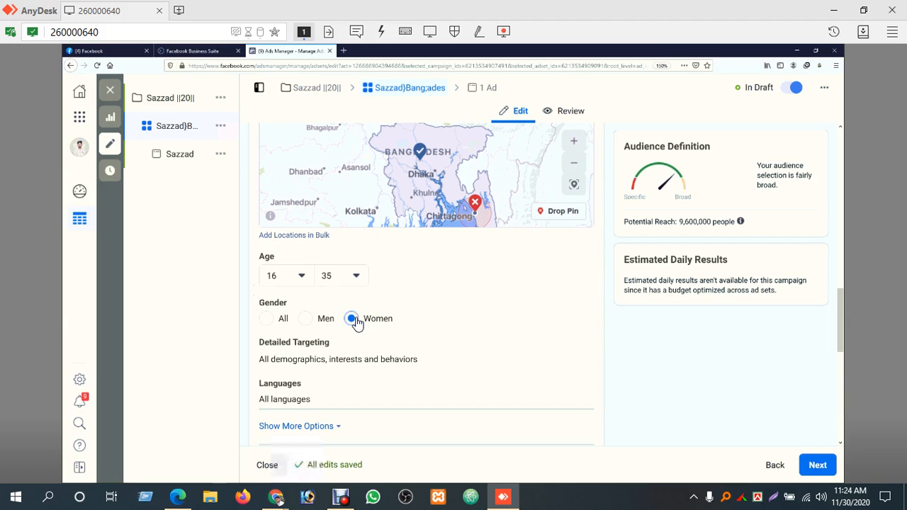
{"action": "left_click", "coordinate": [268, 319]}
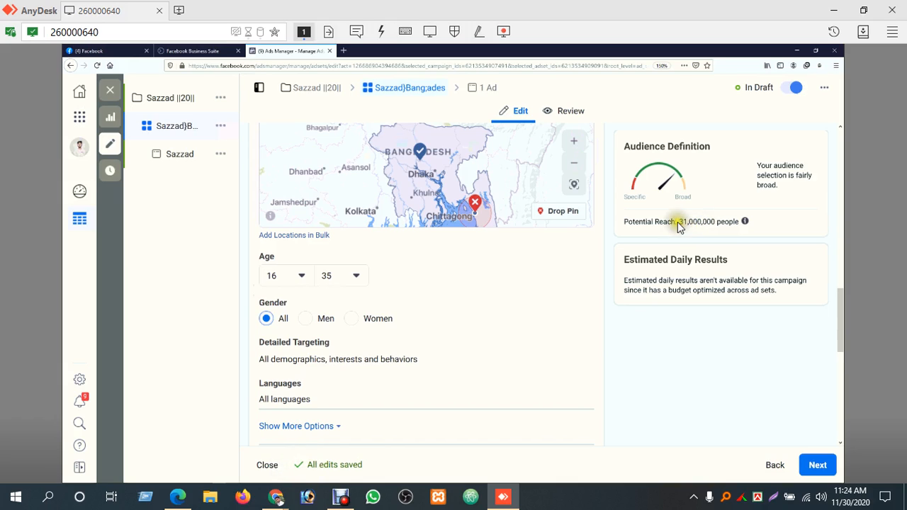
{"action": "left_click", "coordinate": [353, 319]}
{"action": "left_click", "coordinate": [306, 320]}
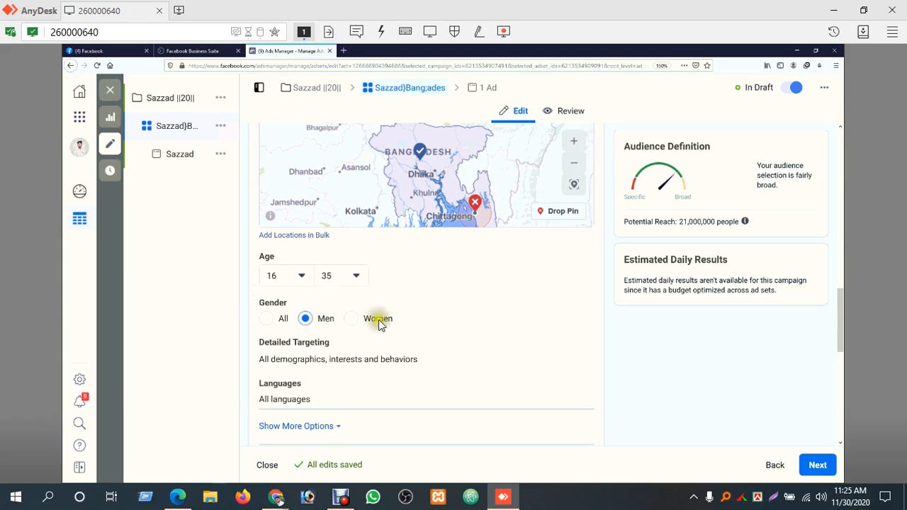
{"action": "scroll", "coordinate": [533, 323], "scroll_direction": "down", "scroll_amount": 4}
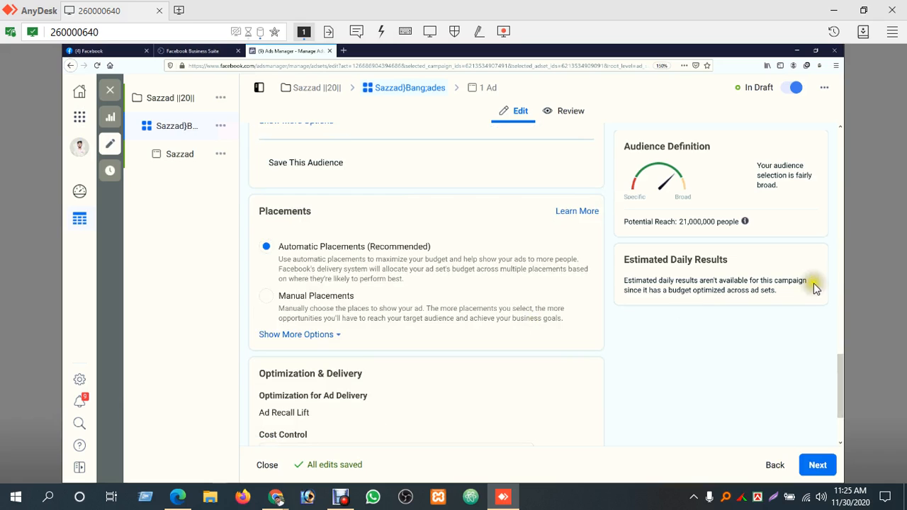
{"action": "left_click_drag", "start_coordinate": [841, 376], "coordinate": [840, 347]}
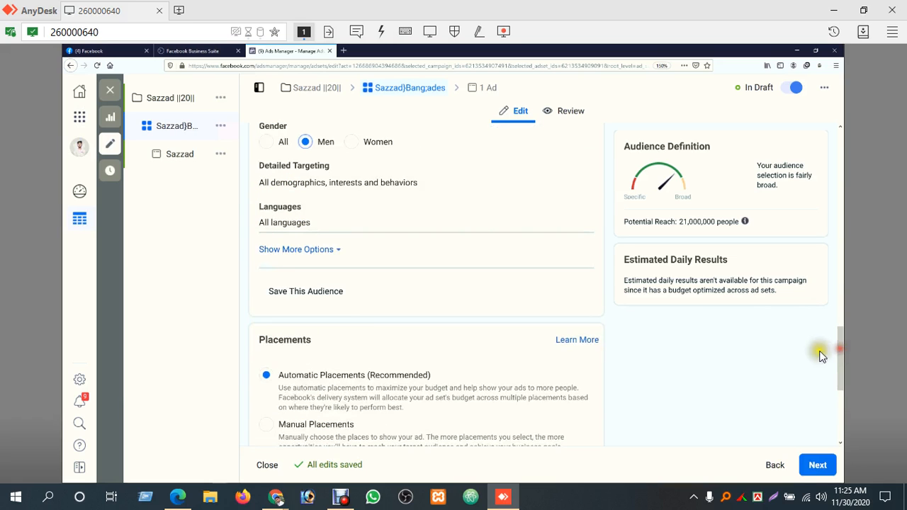
{"action": "left_click", "coordinate": [353, 502]}
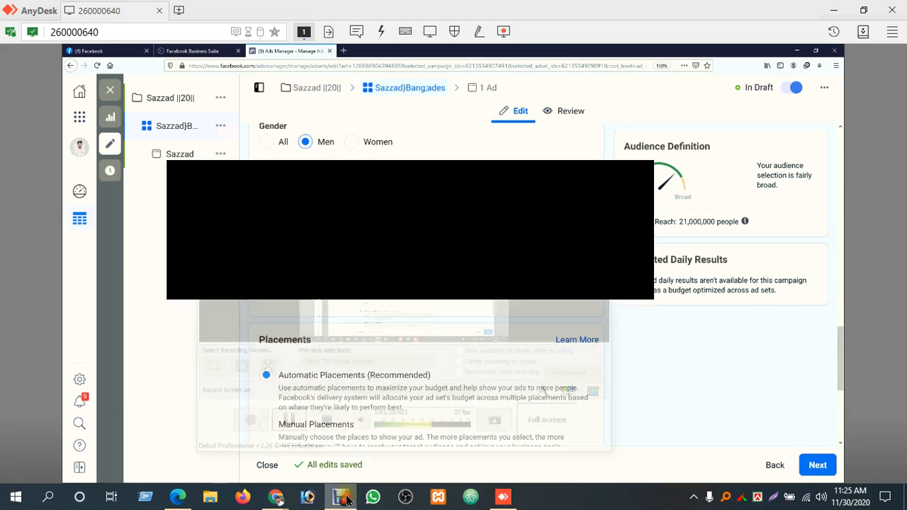
{"action": "left_click", "coordinate": [270, 390]}
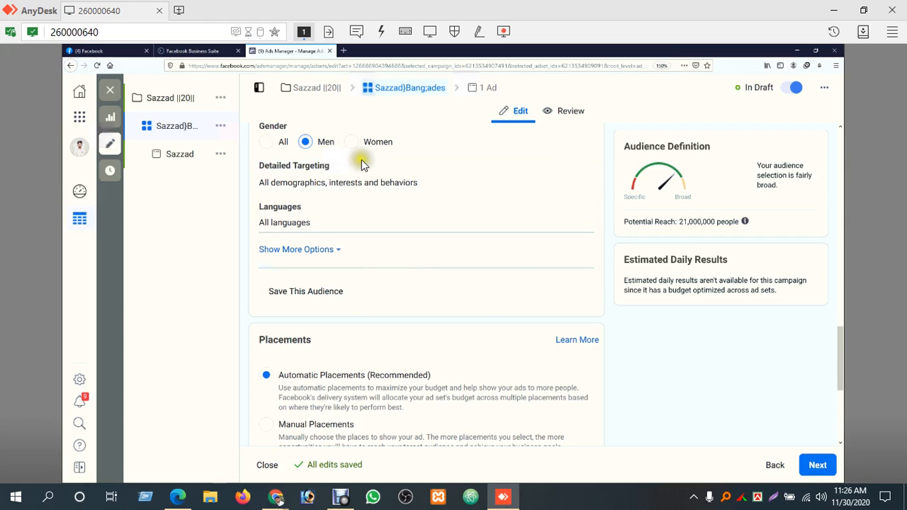
Set the audience's gender to Women
{"action": "mouse_move", "coordinate": [289, 184]}
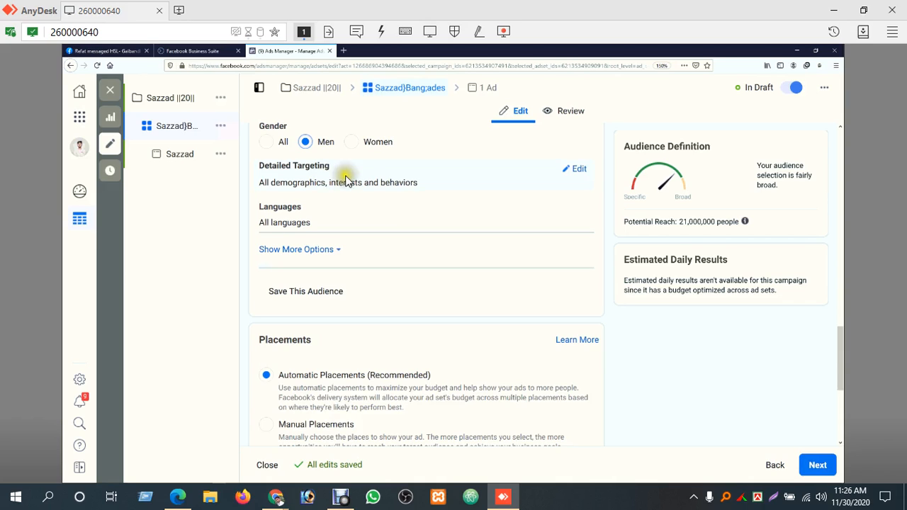
{"action": "left_click", "coordinate": [352, 143]}
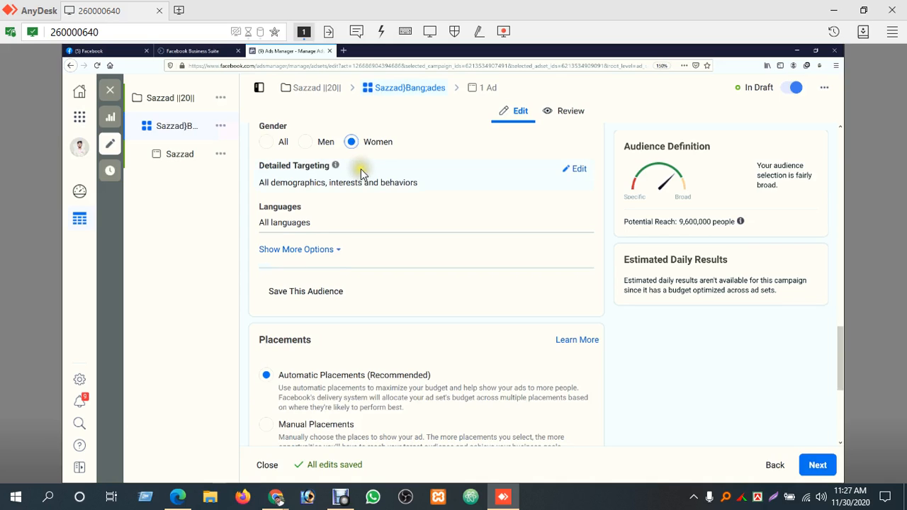
Open Detailed Targeting and include people whose relationship status is Engaged, In a relationship or Married
{"action": "left_click", "coordinate": [574, 168]}
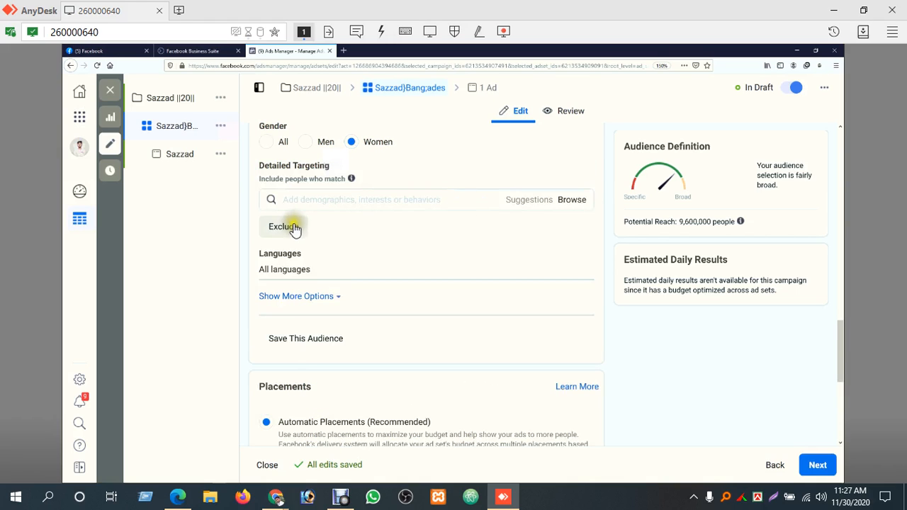
{"action": "left_click", "coordinate": [352, 199]}
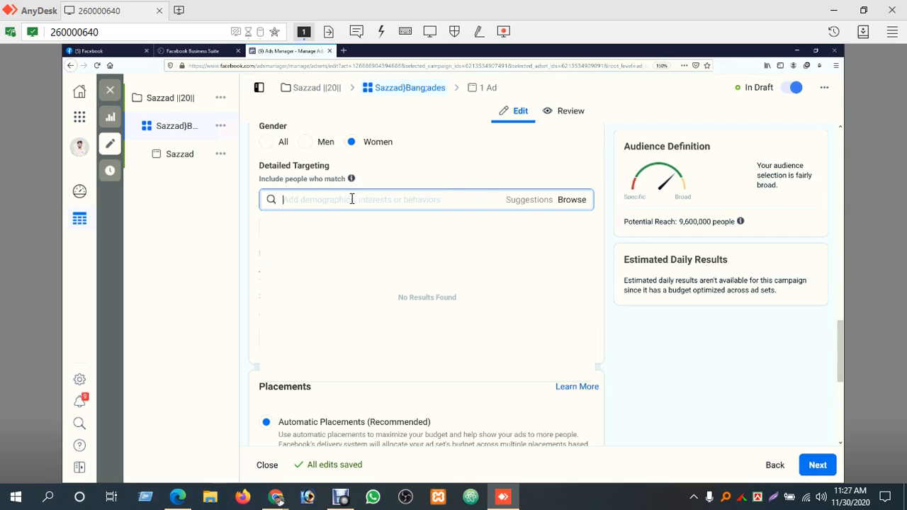
{"action": "type", "text": "jw"}
{"action": "left_click", "coordinate": [578, 201]}
{"action": "left_click", "coordinate": [326, 227]}
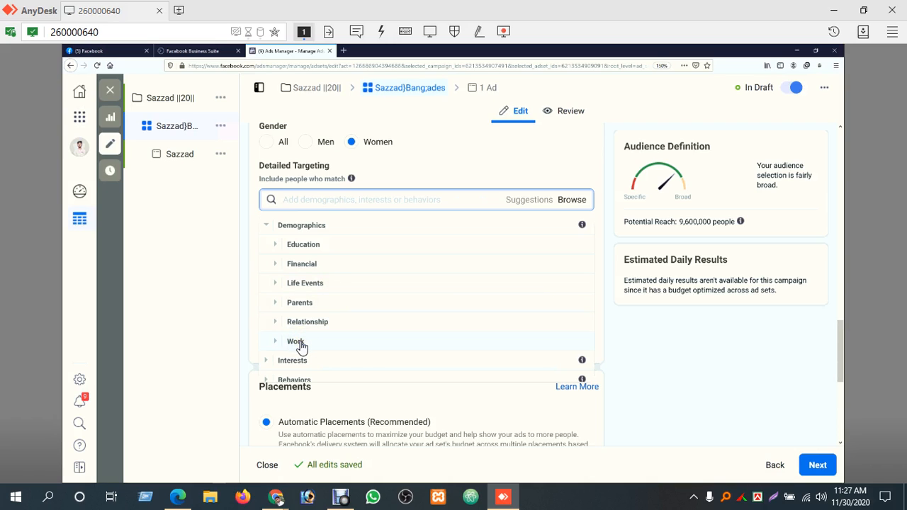
{"action": "left_click", "coordinate": [313, 322]}
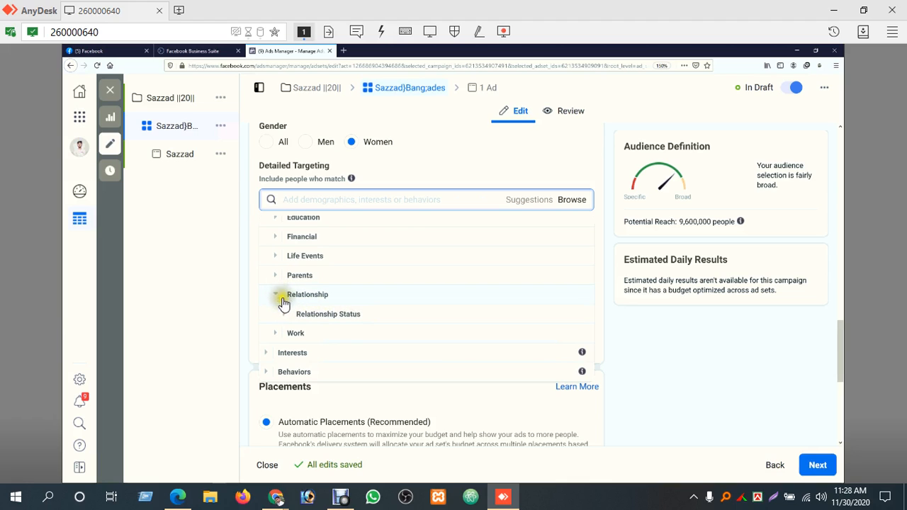
{"action": "left_click", "coordinate": [324, 313]}
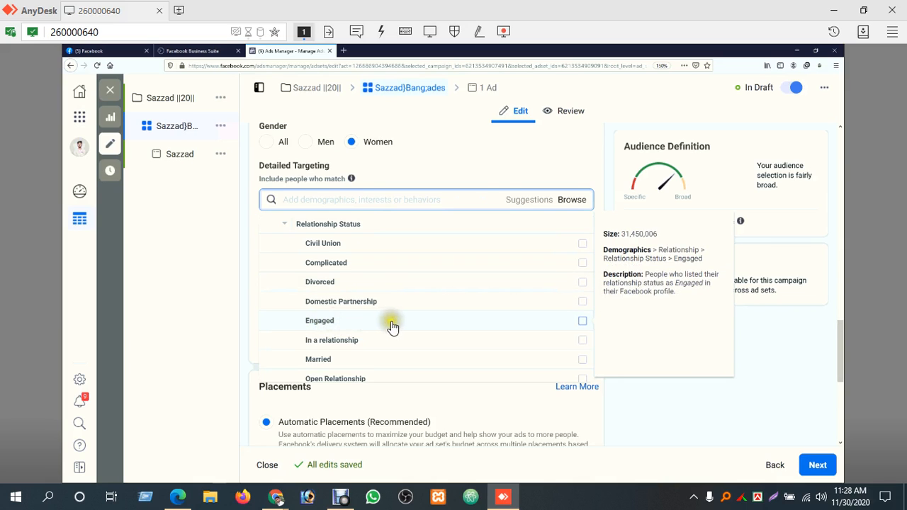
{"action": "left_click", "coordinate": [581, 323]}
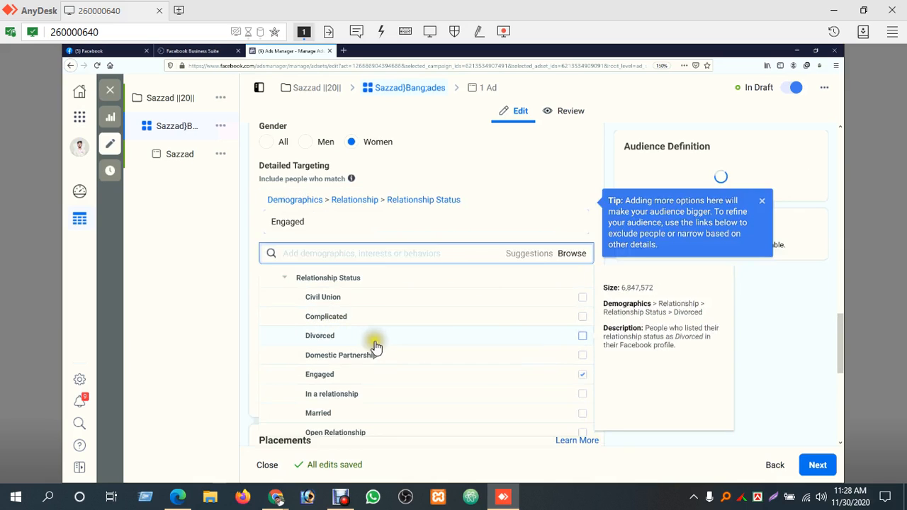
{"action": "left_click", "coordinate": [584, 398]}
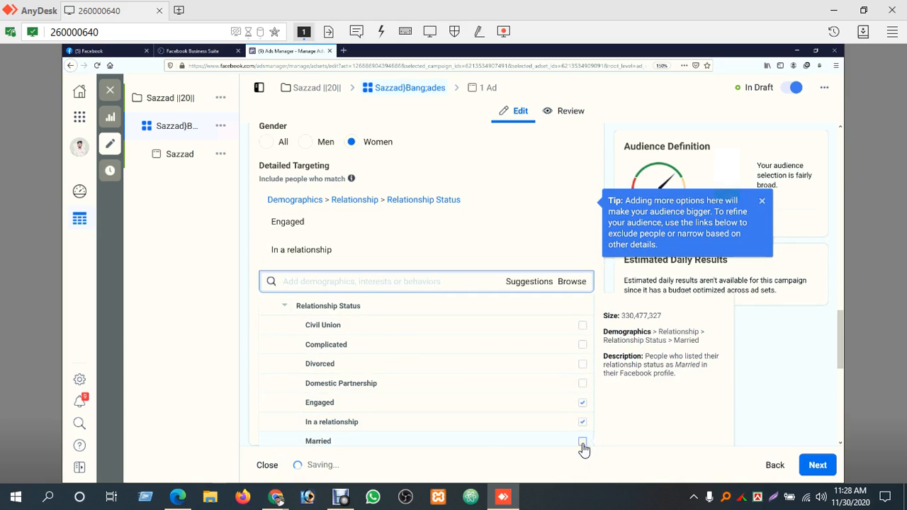
{"action": "left_click", "coordinate": [582, 442]}
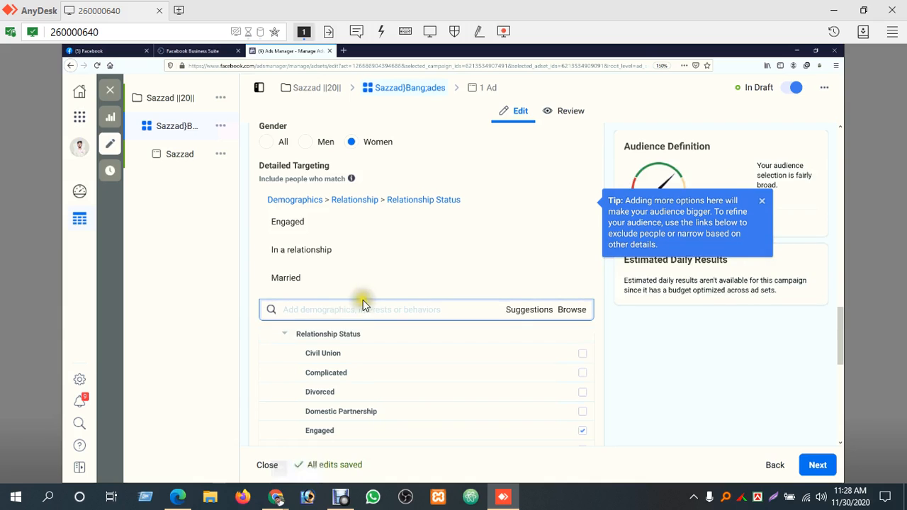
Browse the Demographics targeting options again, look into the Work category, close it and expand Education
{"action": "scroll", "coordinate": [352, 288], "scroll_direction": "up", "scroll_amount": 5}
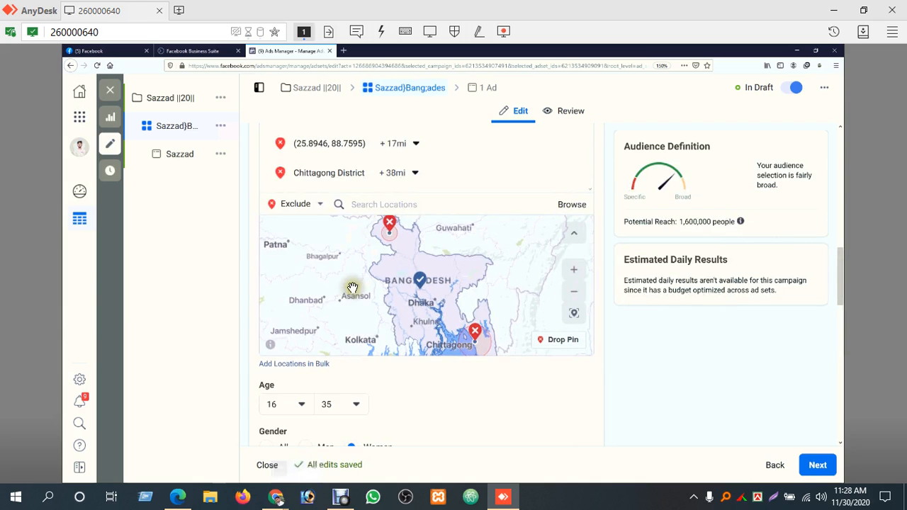
{"action": "left_click_drag", "start_coordinate": [840, 275], "coordinate": [847, 354]}
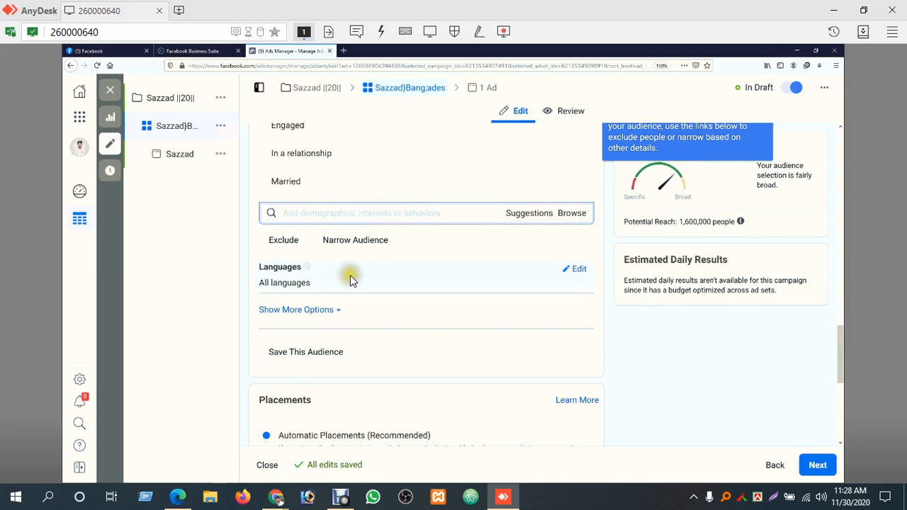
{"action": "left_click", "coordinate": [571, 215]}
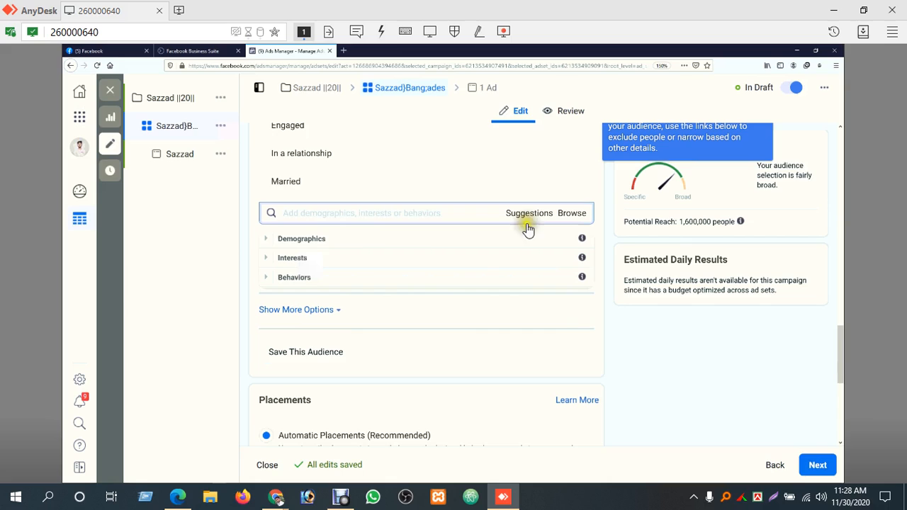
{"action": "left_click", "coordinate": [295, 240]}
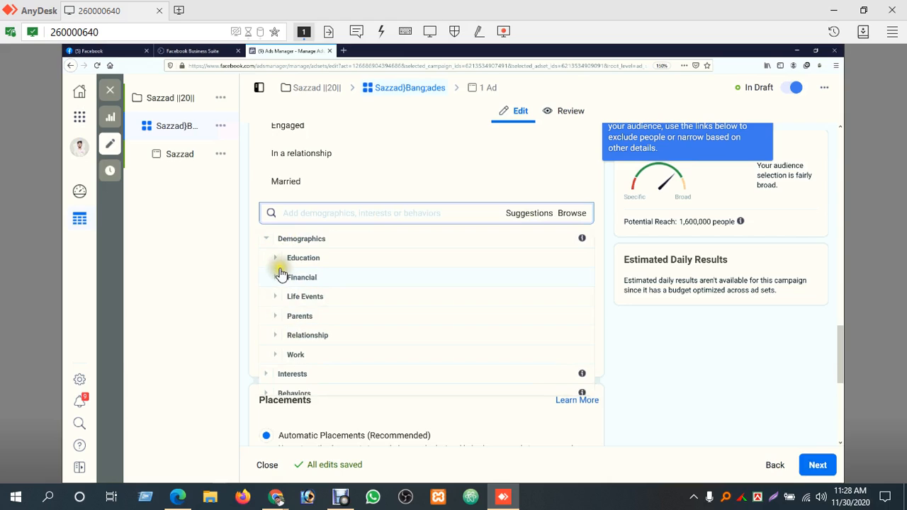
{"action": "left_click", "coordinate": [283, 356]}
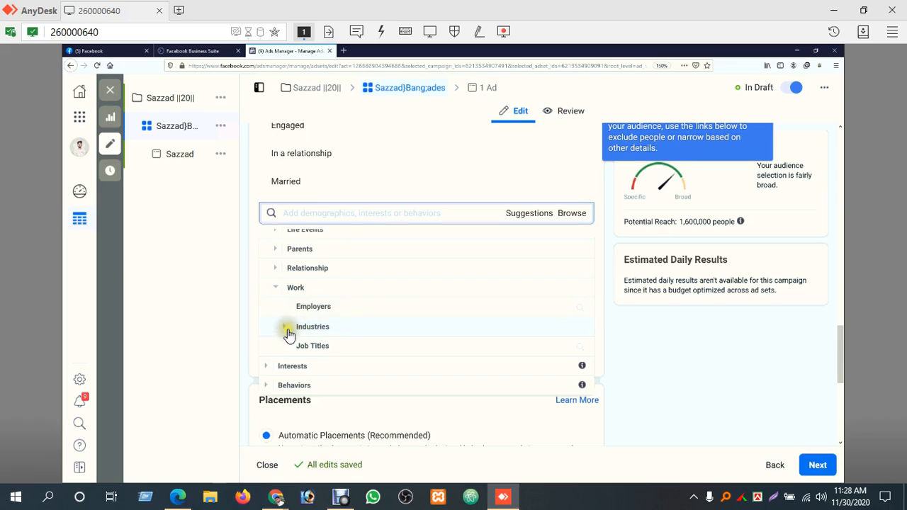
{"action": "left_click", "coordinate": [282, 292]}
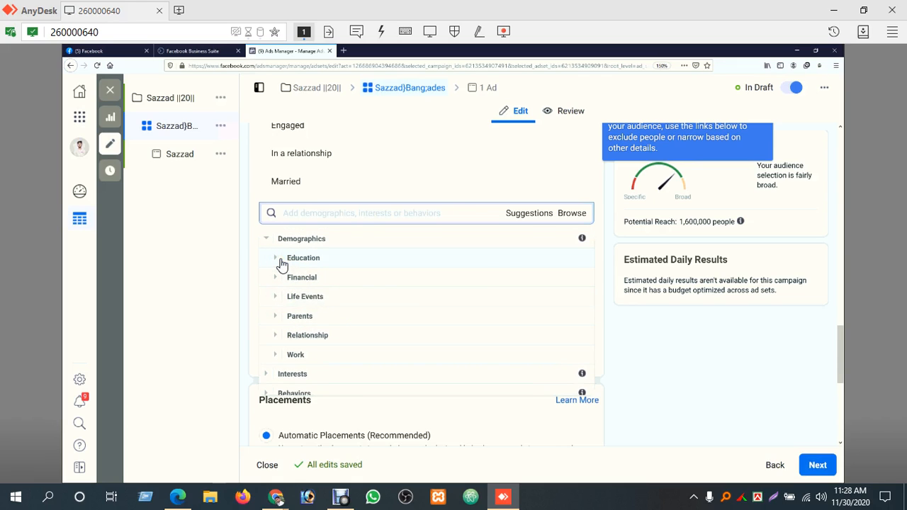
{"action": "left_click", "coordinate": [281, 261]}
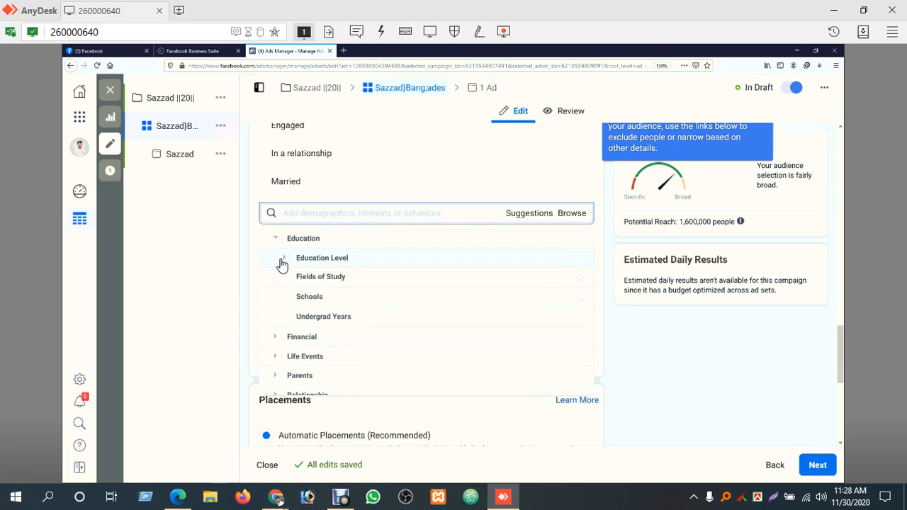
Search the Schools targeting options for "gaiba", add a matching school and return to the Education options
{"action": "left_click", "coordinate": [364, 298]}
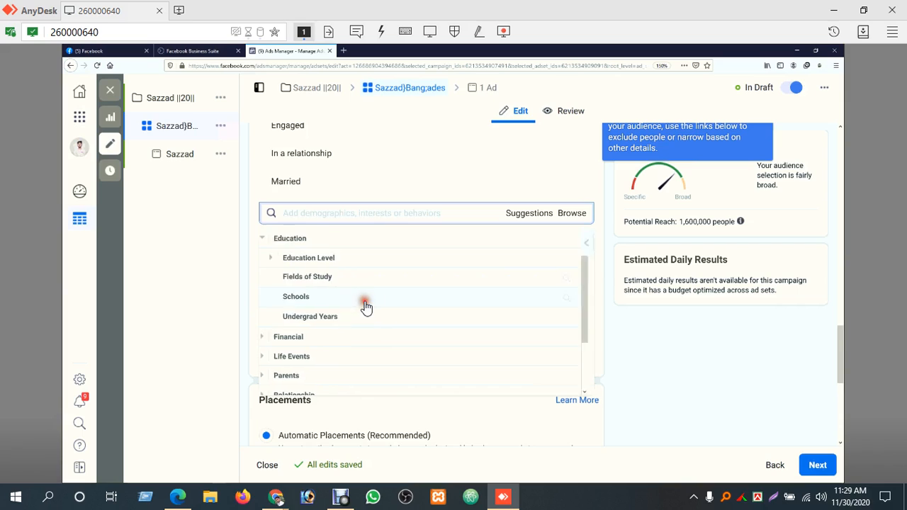
{"action": "left_click", "coordinate": [355, 240]}
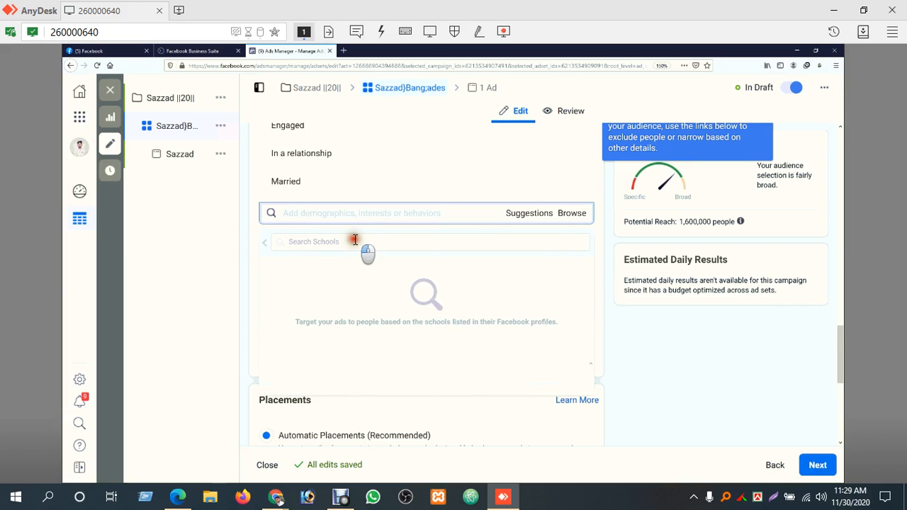
{"action": "type", "text": "gaiba"}
{"action": "left_click", "coordinate": [346, 324]}
{"action": "left_click", "coordinate": [265, 242]}
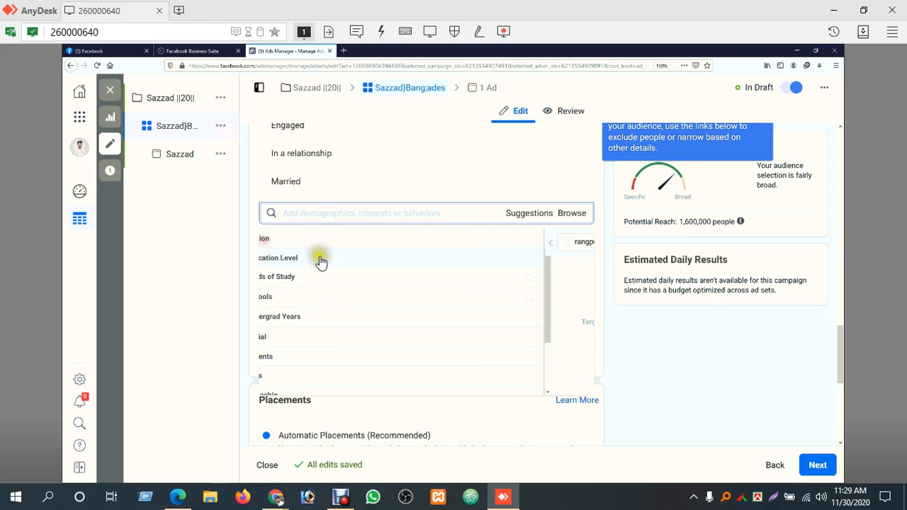
Search the Schools targeting options for "dha" and "hazi d", clear the search and return to the Education options
{"action": "left_click", "coordinate": [349, 321]}
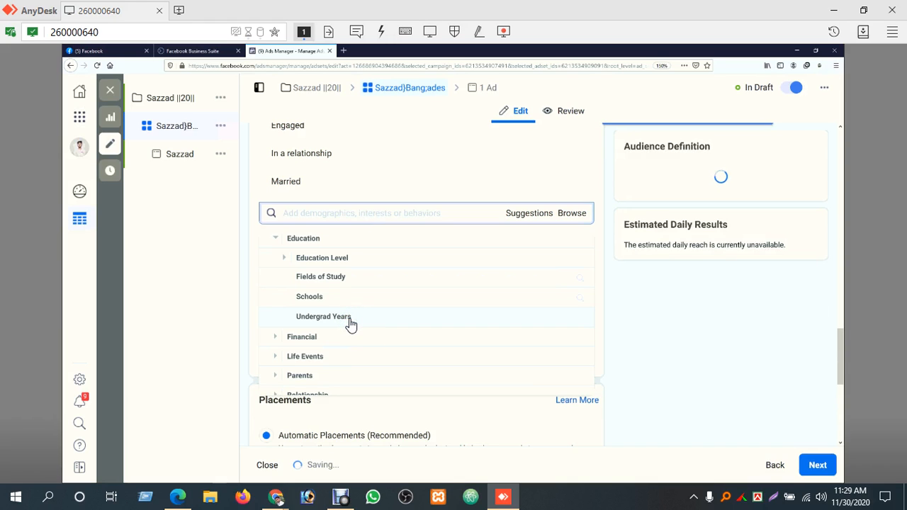
{"action": "left_click", "coordinate": [342, 299]}
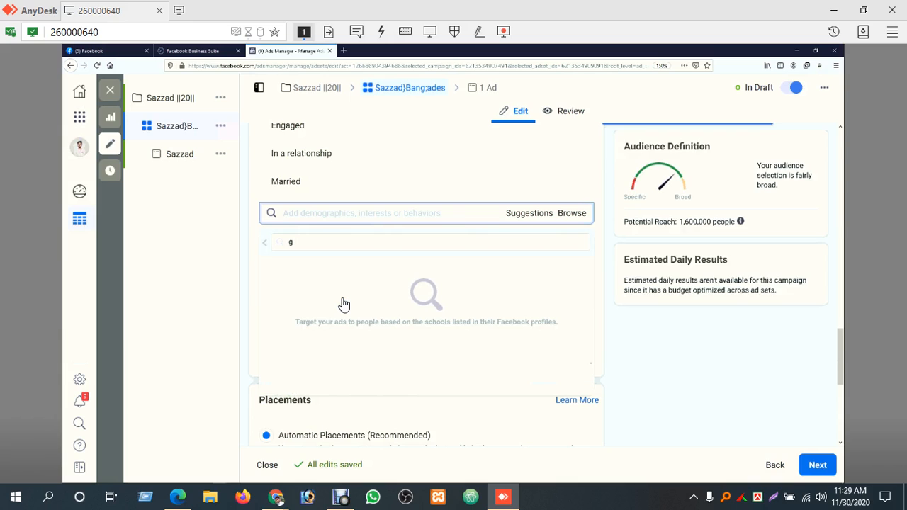
{"action": "left_click", "coordinate": [327, 243]}
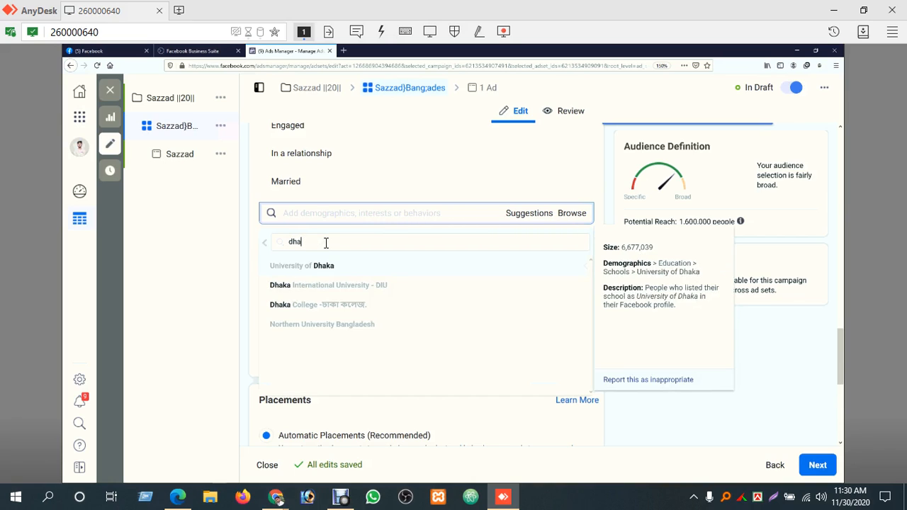
{"action": "key", "text": "BackSpace"}
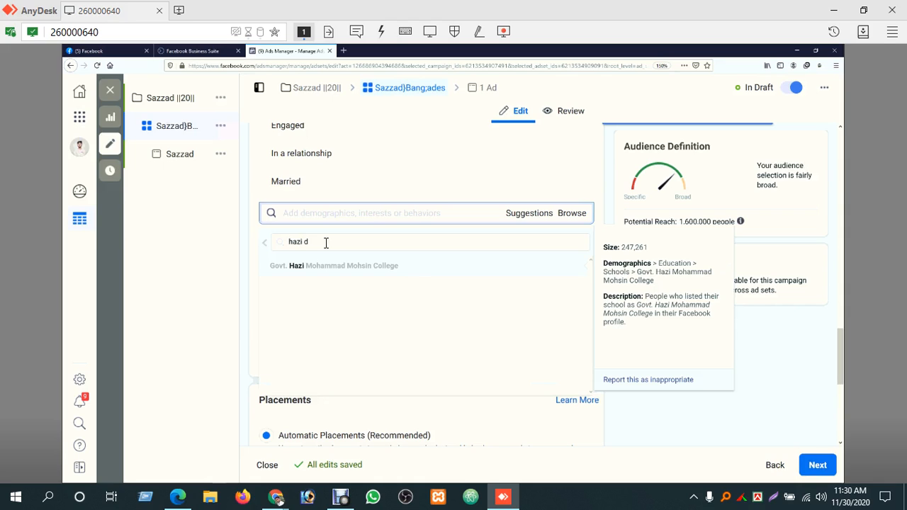
{"action": "type", "text": "a"}
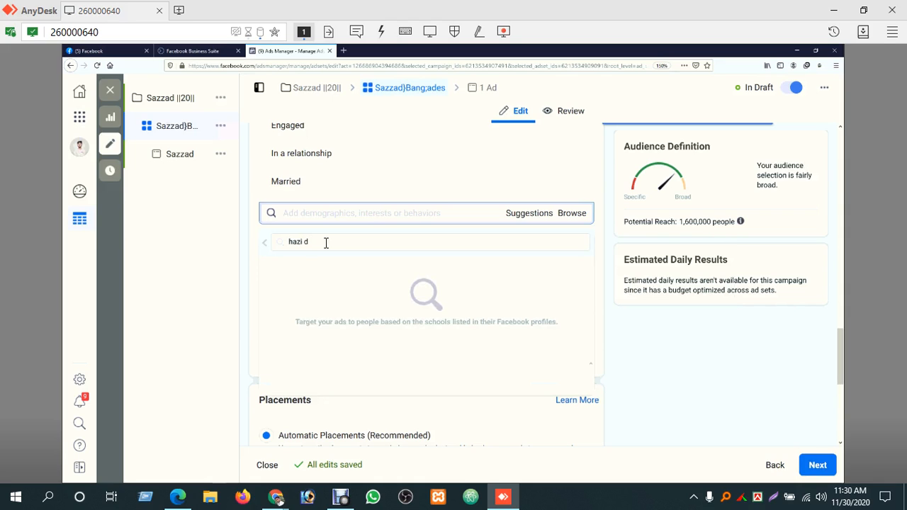
{"action": "key", "text": "BackSpace"}
{"action": "key", "text": "BackSpace"}
{"action": "key", "text": "BackSpace"}
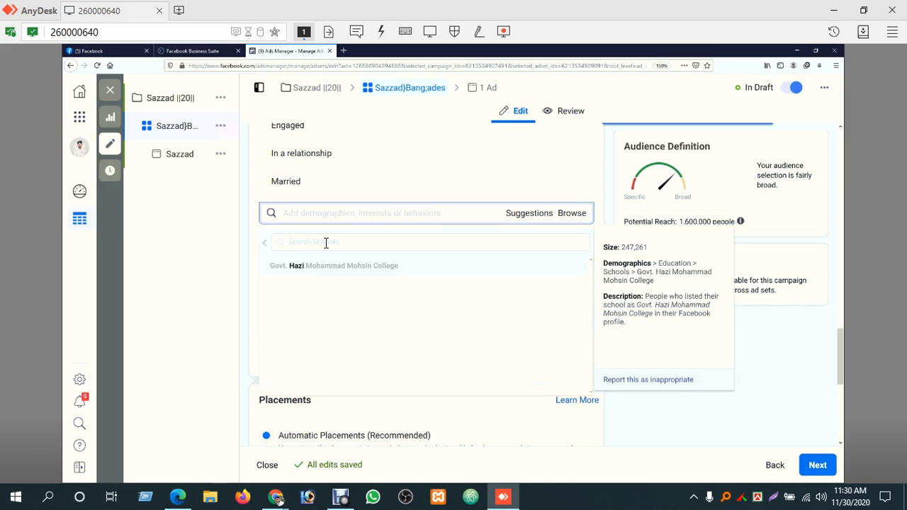
{"action": "left_click", "coordinate": [265, 243]}
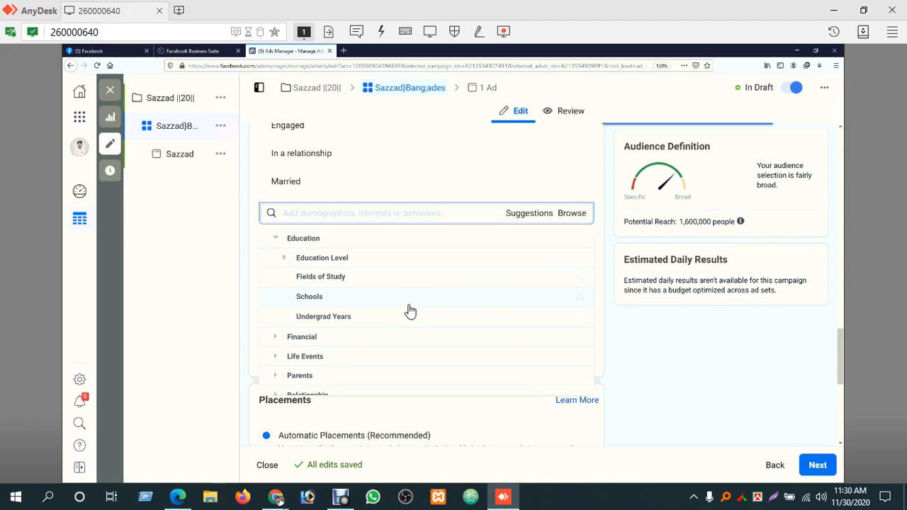
Collapse the Demographics options and include people interested in Jewelry under Shopping and fashion > Fashion accessories
{"action": "left_click", "coordinate": [275, 245]}
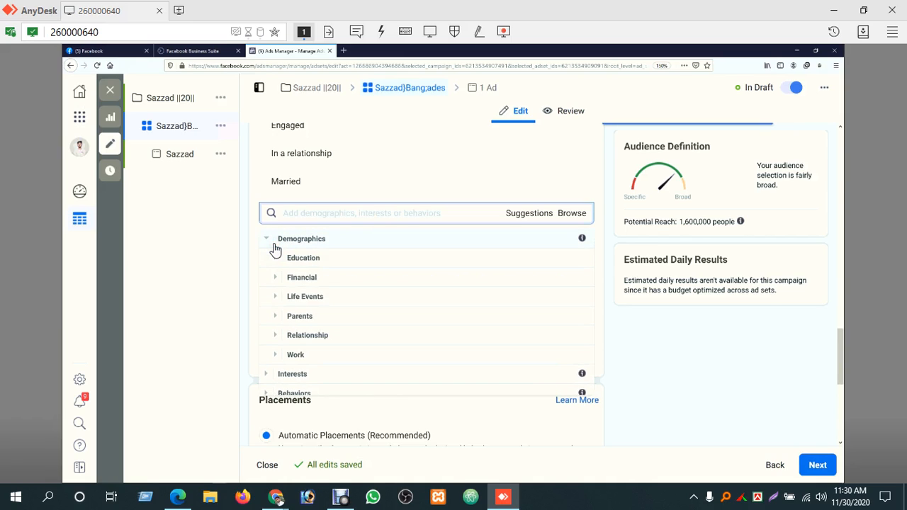
{"action": "left_click", "coordinate": [269, 239]}
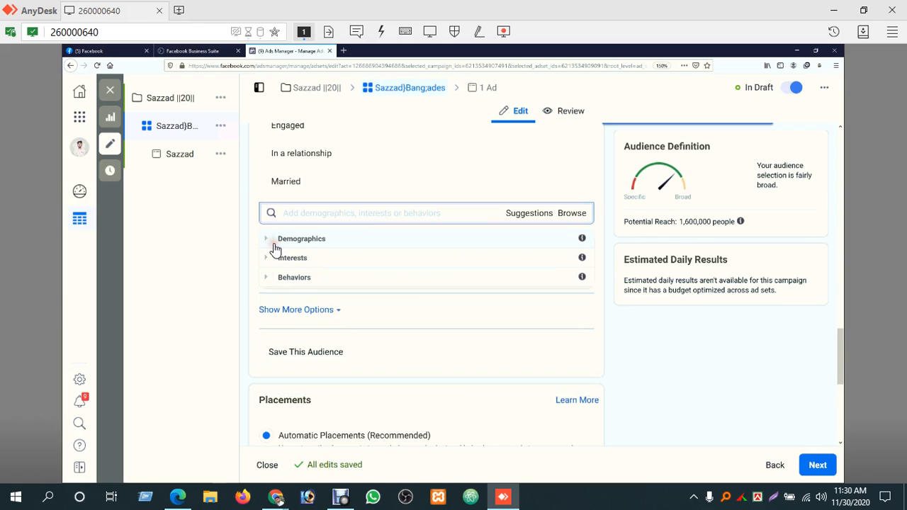
{"action": "left_click", "coordinate": [340, 259]}
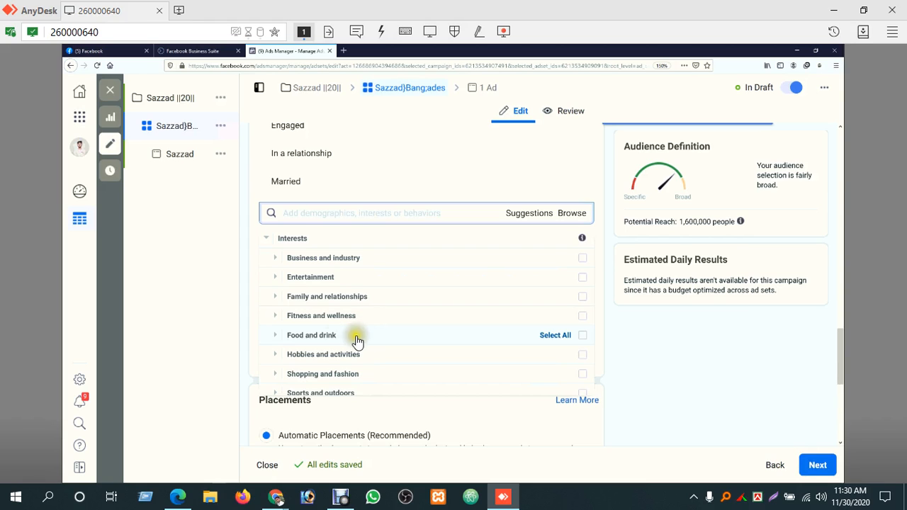
{"action": "left_click", "coordinate": [278, 375]}
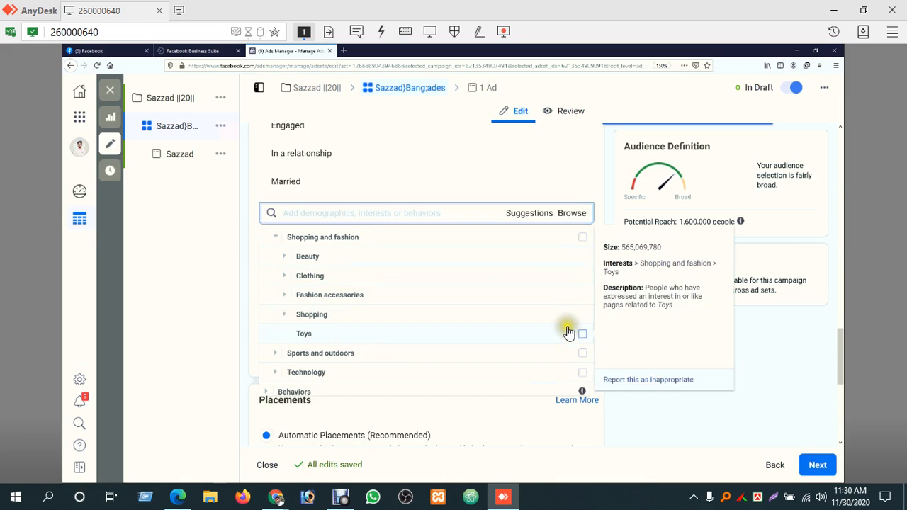
{"action": "left_click", "coordinate": [329, 297]}
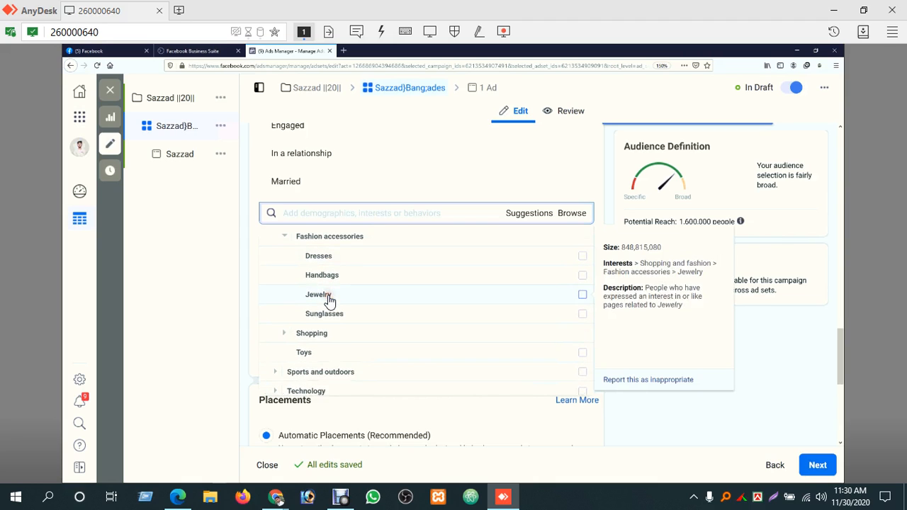
{"action": "left_click", "coordinate": [582, 294]}
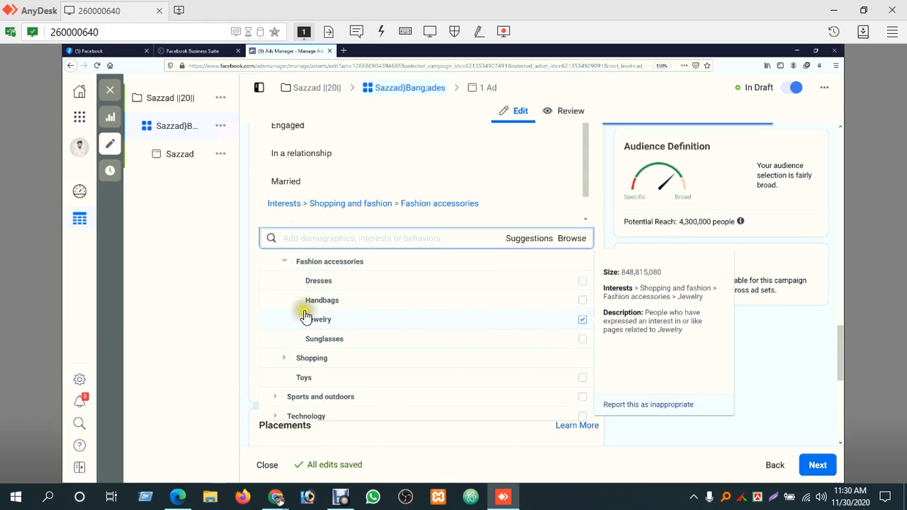
Look through the remaining Interests categories, examine the Beauty options under Shopping and fashion, and collapse Interests
{"action": "left_click", "coordinate": [296, 263]}
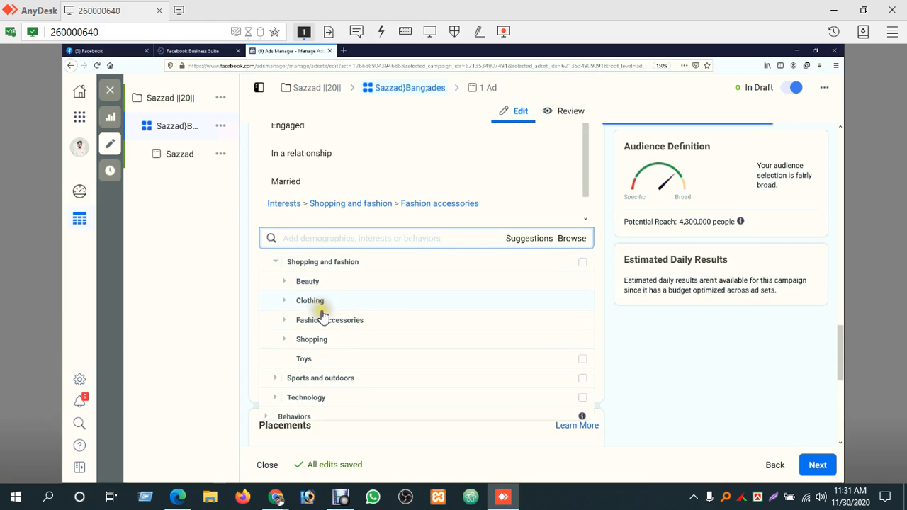
{"action": "scroll", "coordinate": [317, 298], "scroll_direction": "up", "scroll_amount": 3}
{"action": "left_click", "coordinate": [318, 286]}
{"action": "left_click", "coordinate": [318, 285]}
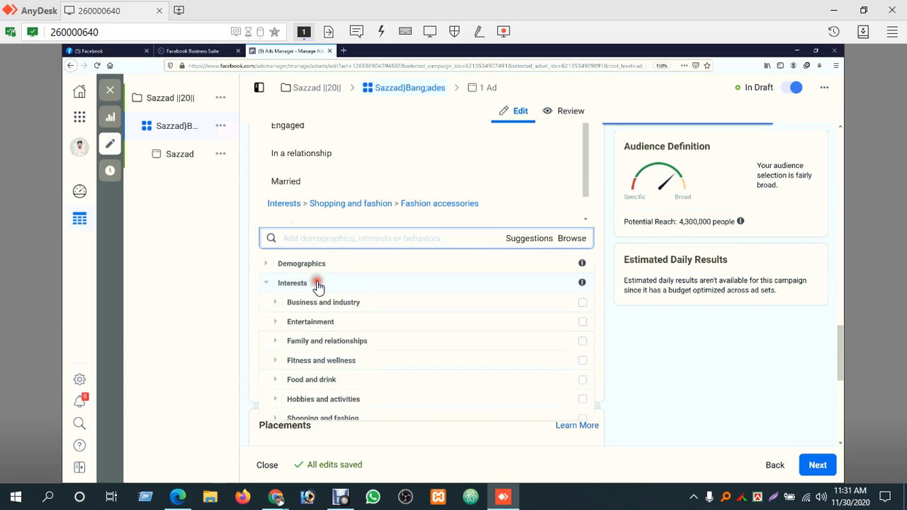
{"action": "scroll", "coordinate": [326, 298], "scroll_direction": "down", "scroll_amount": 1}
{"action": "scroll", "coordinate": [315, 379], "scroll_direction": "down", "scroll_amount": 1}
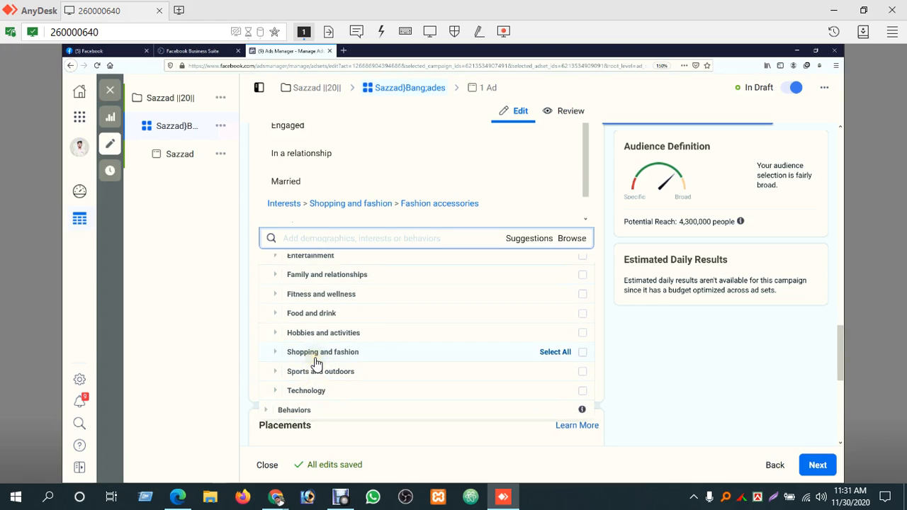
{"action": "left_click", "coordinate": [317, 358]}
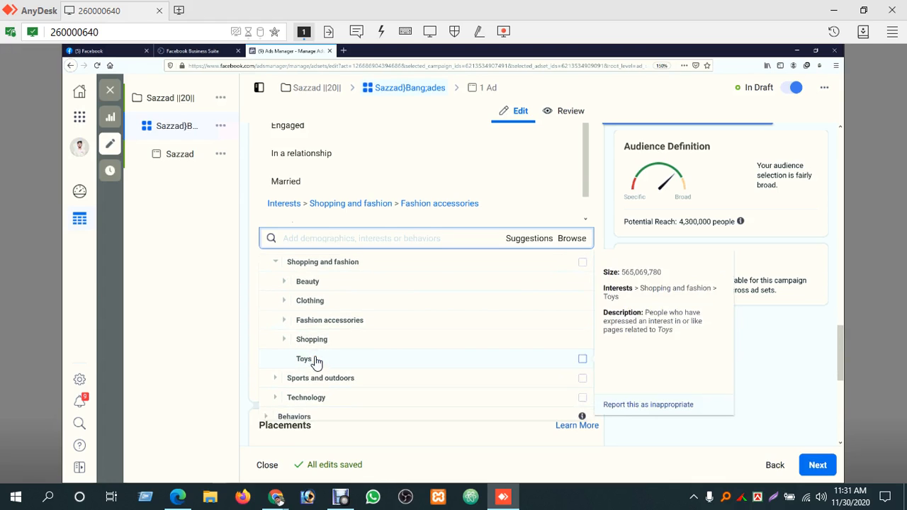
{"action": "left_click", "coordinate": [316, 291]}
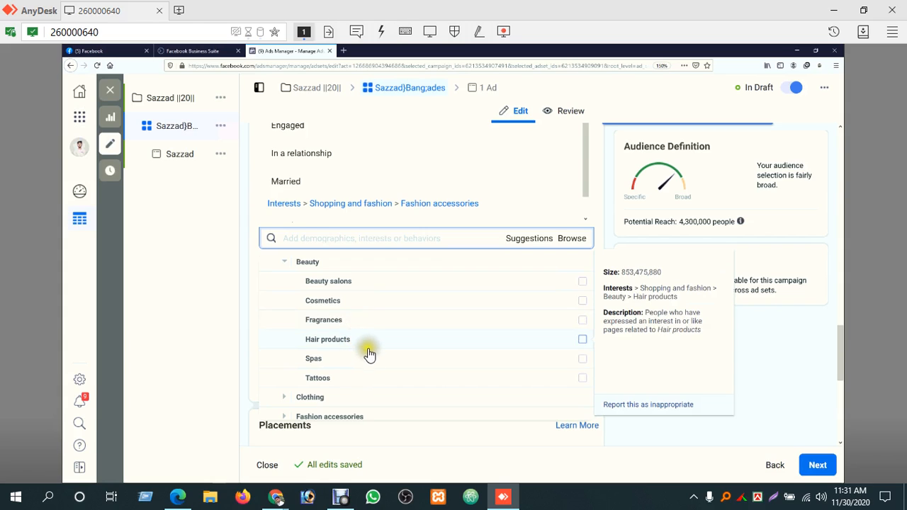
{"action": "left_click", "coordinate": [286, 266]}
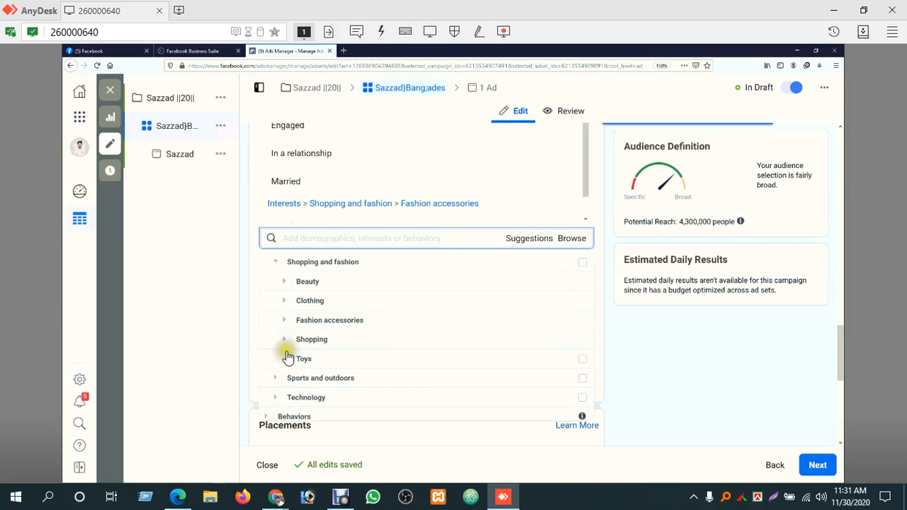
{"action": "scroll", "coordinate": [321, 345], "scroll_direction": "down", "scroll_amount": 1}
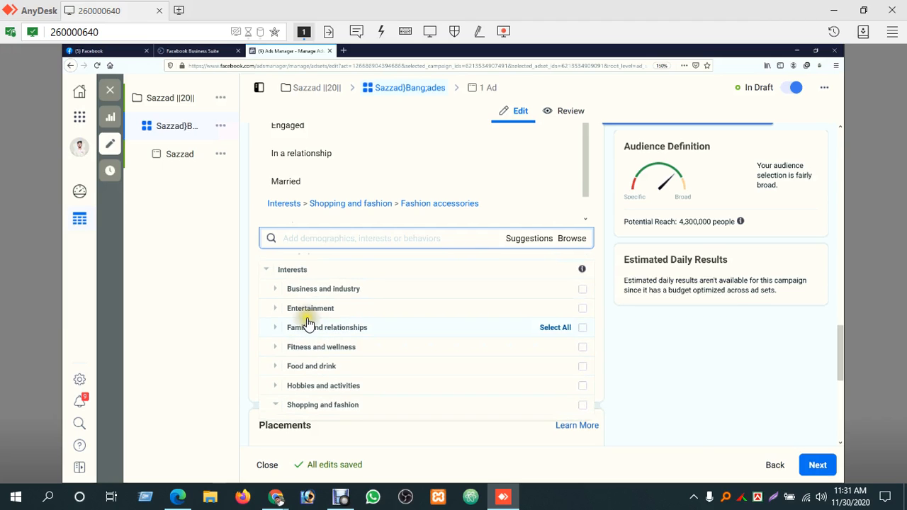
{"action": "left_click", "coordinate": [274, 269]}
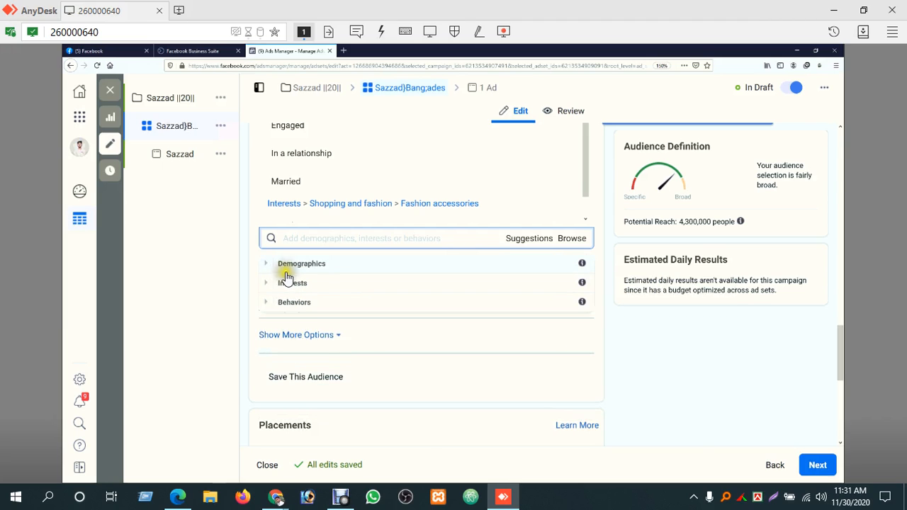
Expand the Behaviors targeting options and review the categories from Anniversary to Travel
{"action": "left_click", "coordinate": [521, 306]}
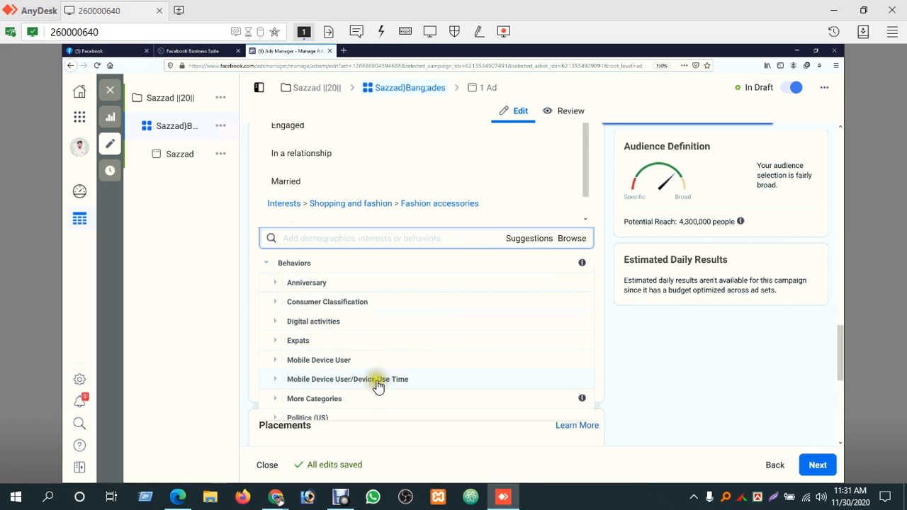
{"action": "scroll", "coordinate": [338, 404], "scroll_direction": "down", "scroll_amount": 1}
{"action": "scroll", "coordinate": [338, 404], "scroll_direction": "down", "scroll_amount": 2}
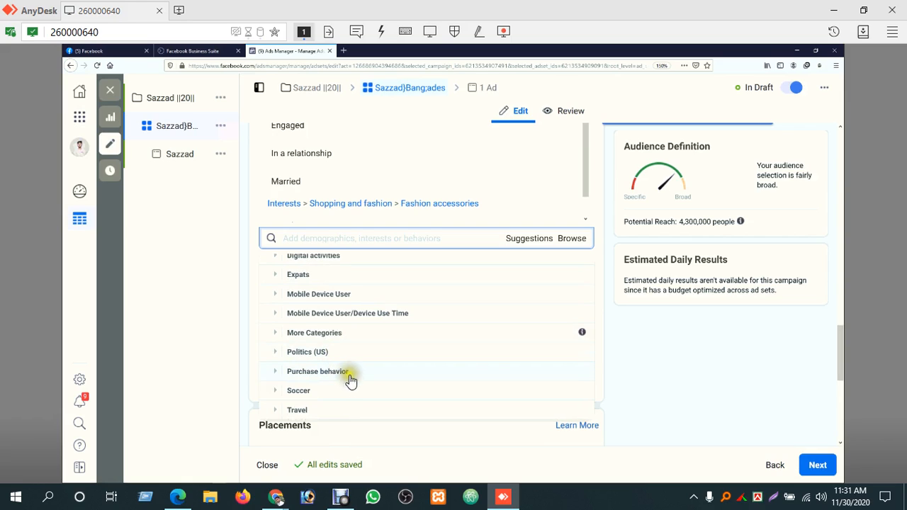
{"action": "scroll", "coordinate": [319, 389], "scroll_direction": "up", "scroll_amount": 3}
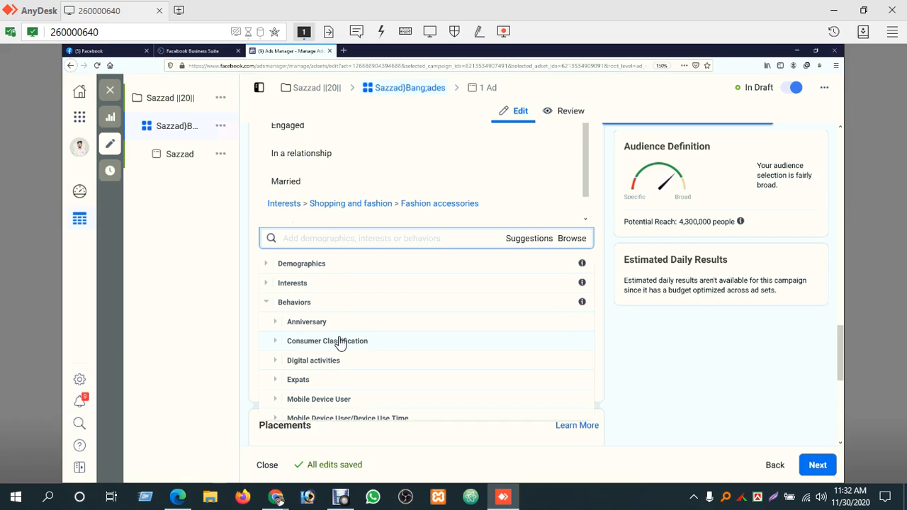
{"action": "left_click", "coordinate": [274, 303]}
{"action": "left_click", "coordinate": [266, 303]}
{"action": "left_click", "coordinate": [266, 302]}
{"action": "left_click", "coordinate": [267, 305]}
{"action": "left_click", "coordinate": [314, 303]}
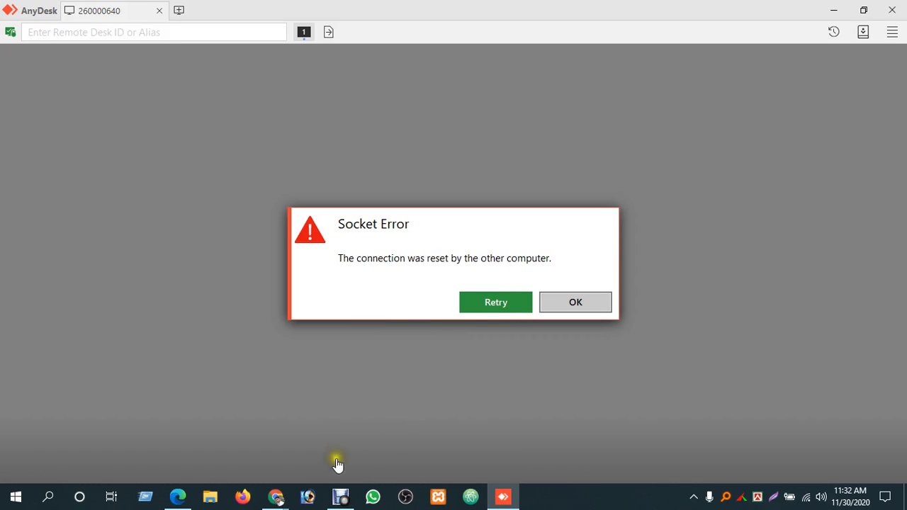
Check the shared screen in Google Meet, switch back to AnyDesk, retry the remote connection and minimize the remote session window
{"action": "mouse_move", "coordinate": [277, 500]}
{"action": "left_click", "coordinate": [202, 439]}
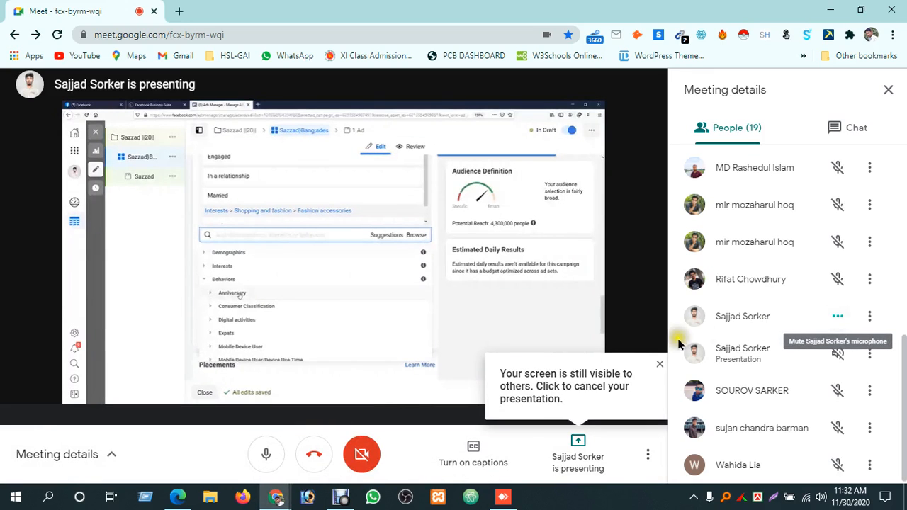
{"action": "left_click", "coordinate": [503, 499]}
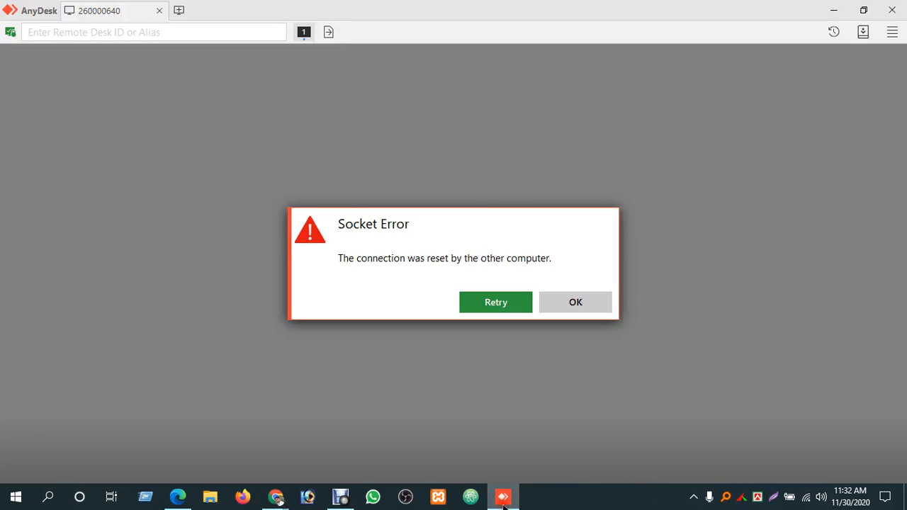
{"action": "left_click", "coordinate": [500, 299]}
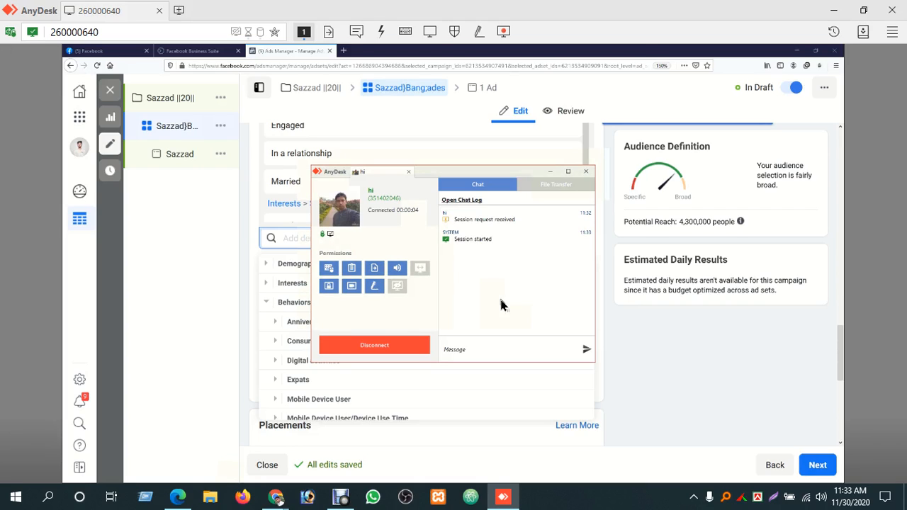
{"action": "left_click", "coordinate": [552, 172]}
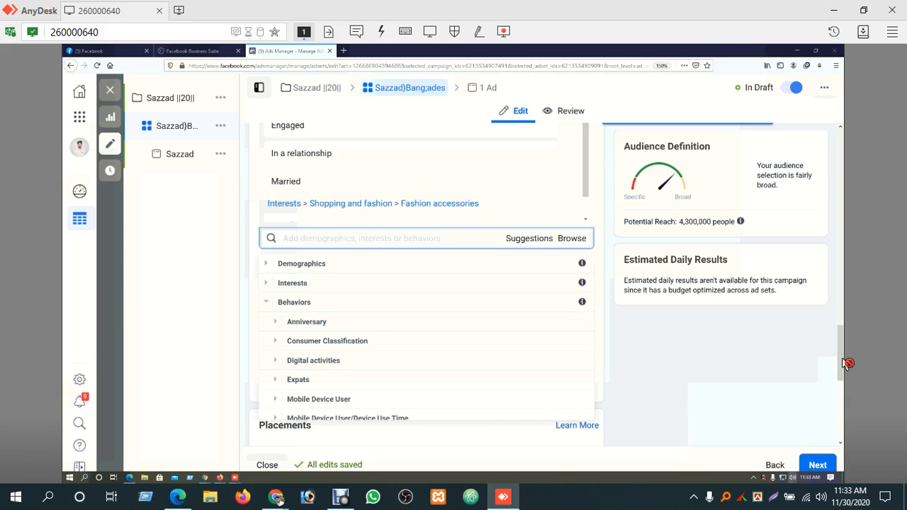
Check the remote computer's volume level and its volume mixer, and close the mixer
{"action": "left_click", "coordinate": [793, 479]}
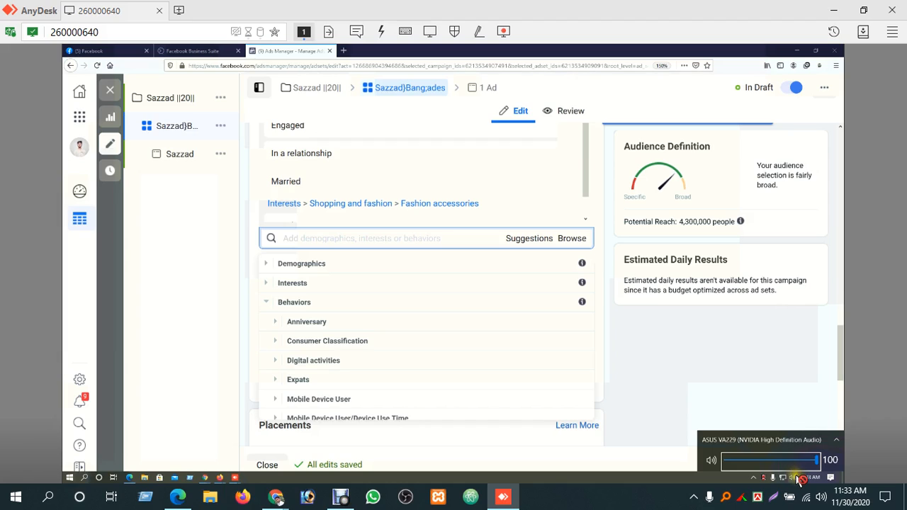
{"action": "right_click", "coordinate": [798, 478]}
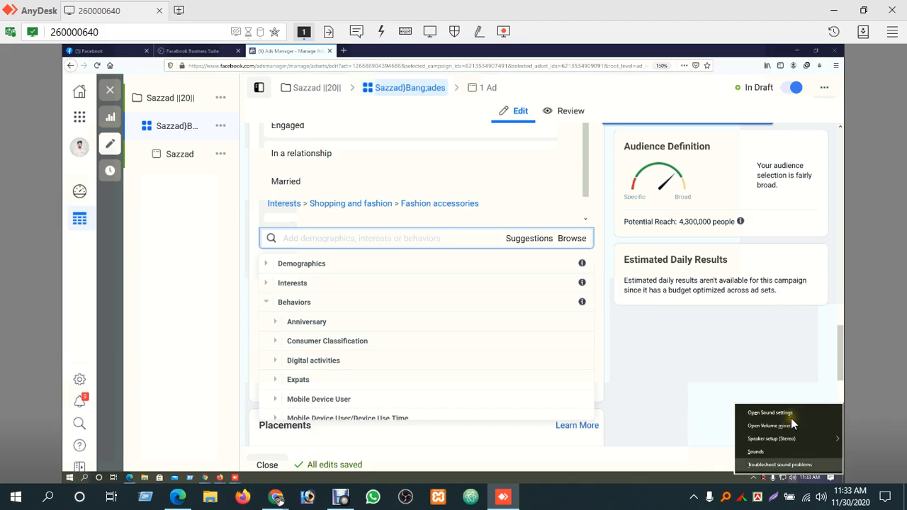
{"action": "left_click", "coordinate": [792, 423]}
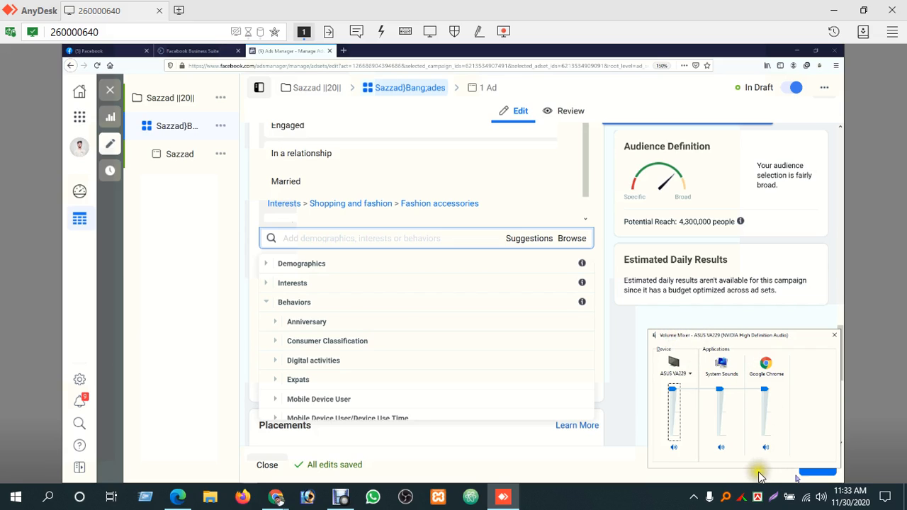
{"action": "left_click", "coordinate": [800, 455]}
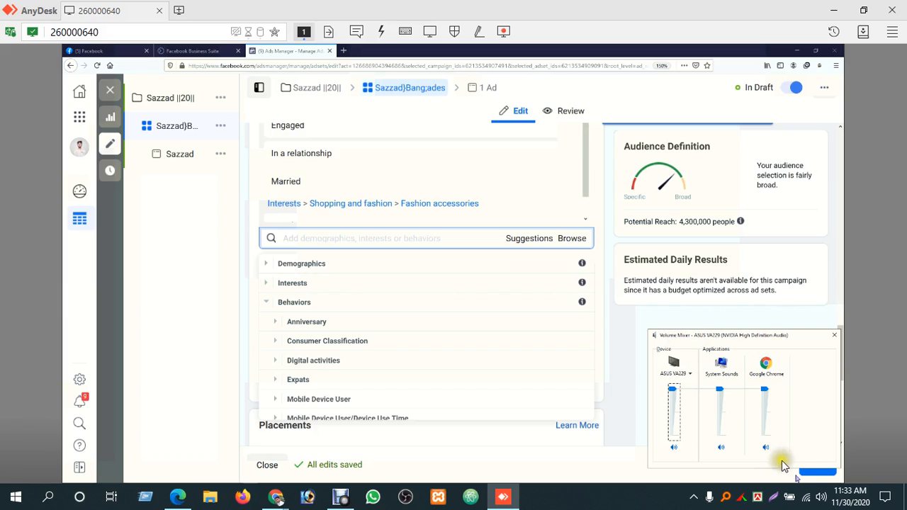
{"action": "left_click", "coordinate": [834, 338]}
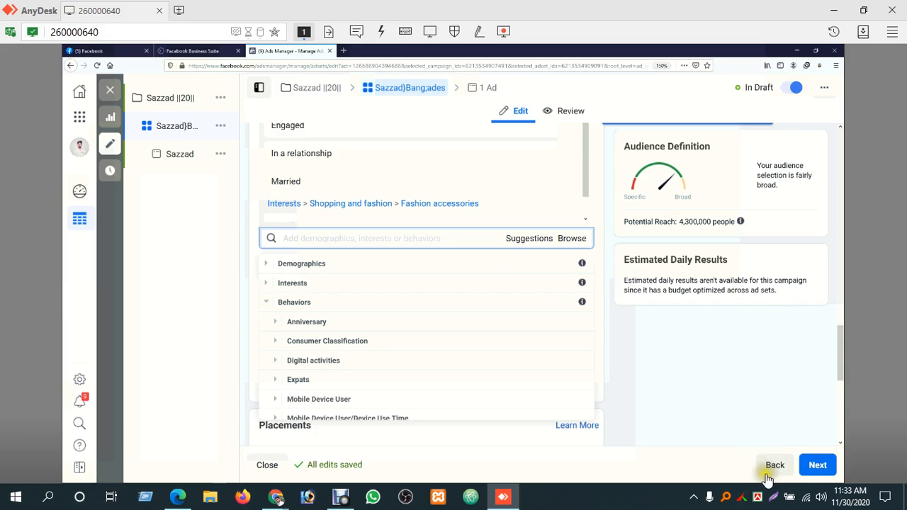
Reopen the remote computer's volume mixer, toggle the ASUS VA229 output device's mute and close the mixer
{"action": "mouse_move", "coordinate": [800, 484]}
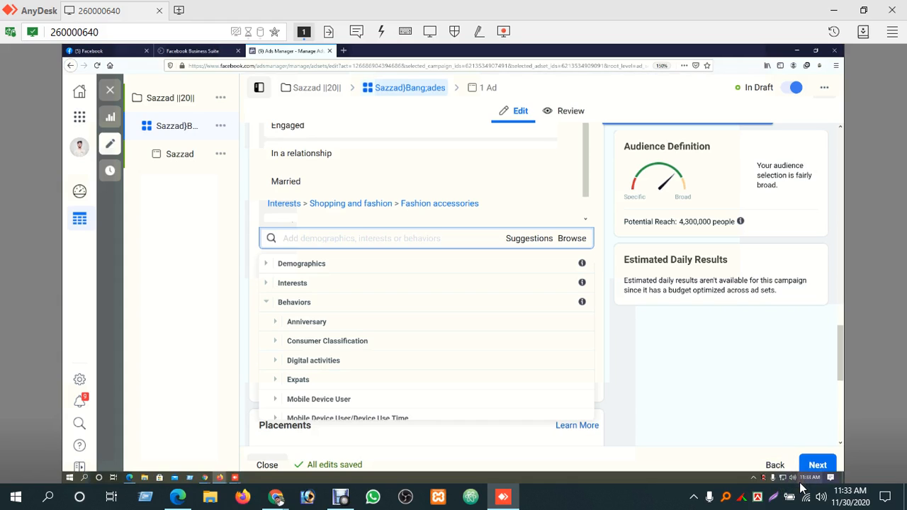
{"action": "right_click", "coordinate": [792, 477]}
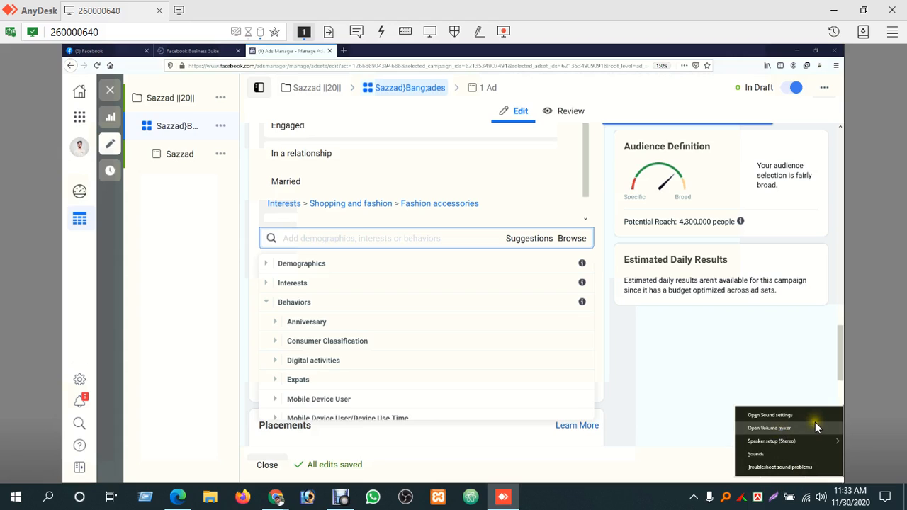
{"action": "left_click", "coordinate": [817, 428]}
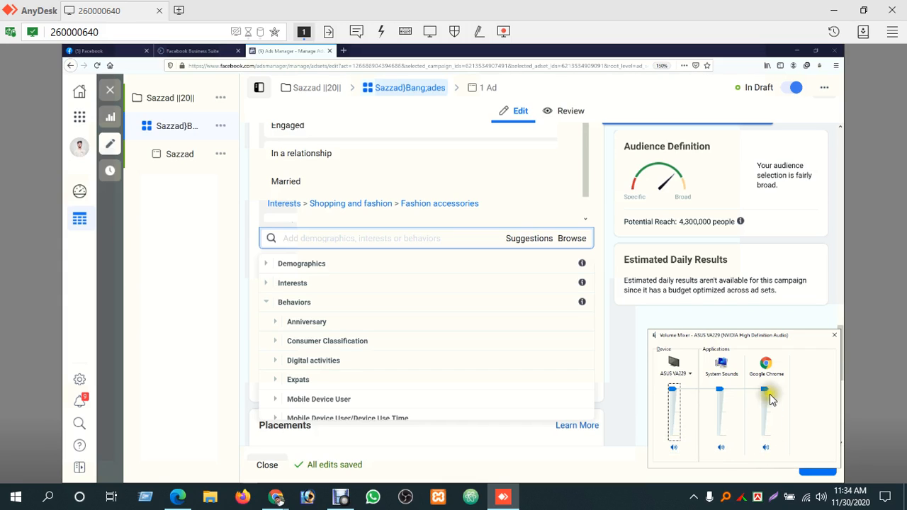
{"action": "left_click", "coordinate": [673, 449]}
{"action": "left_click", "coordinate": [674, 448]}
{"action": "left_click", "coordinate": [674, 448]}
{"action": "left_click", "coordinate": [835, 334]}
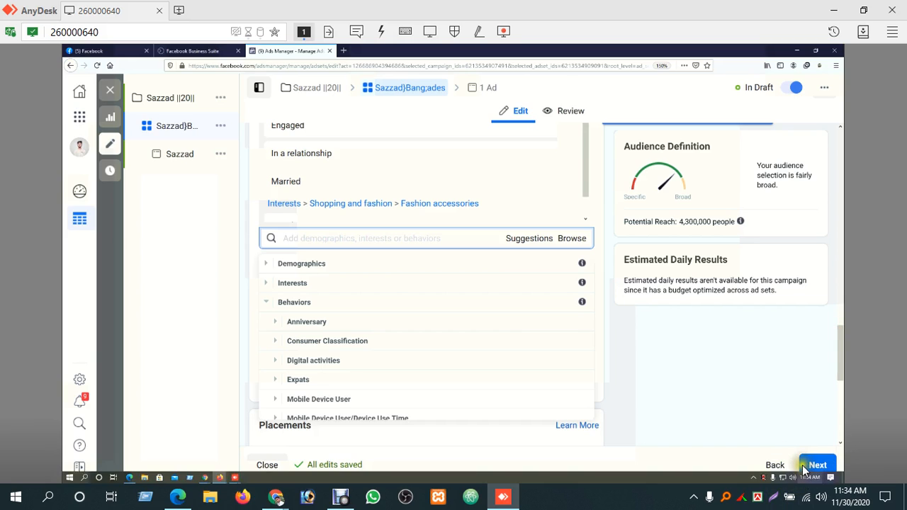
{"action": "left_click", "coordinate": [334, 502]}
{"action": "left_click", "coordinate": [267, 390]}
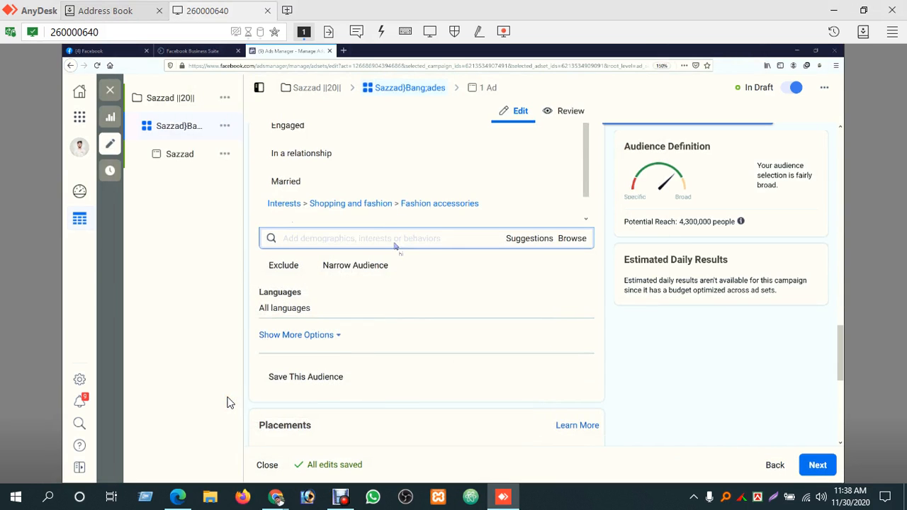